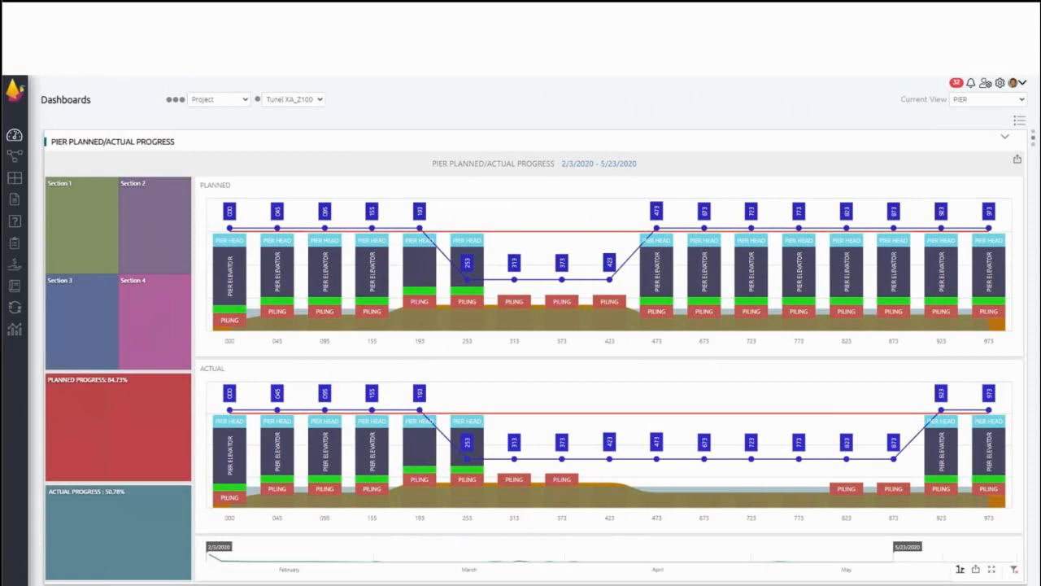
left_click(141, 409)
key("ctrl")
key("ctrl")
key("ctrl")
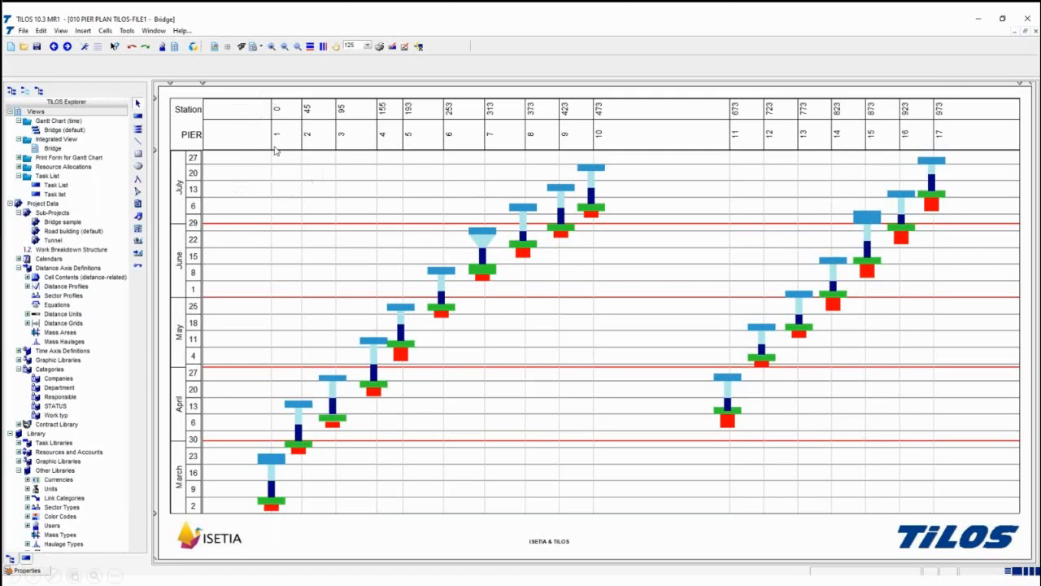
key("ctrl")
key("ctrl")
key("ctrl")
key("ctrl")
key("ctrl")
key("ctrl")
key("ctrl")
key("ctrl")
key("ctrl")
key("ctrl")
key("ctrl")
left_click(177, 483)
left_click(273, 508)
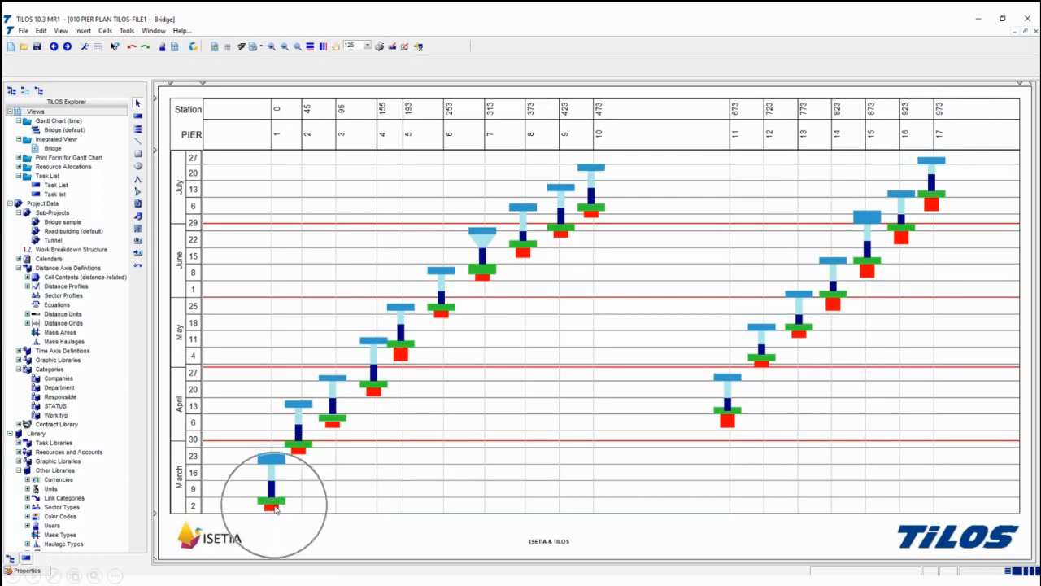
left_click(270, 462)
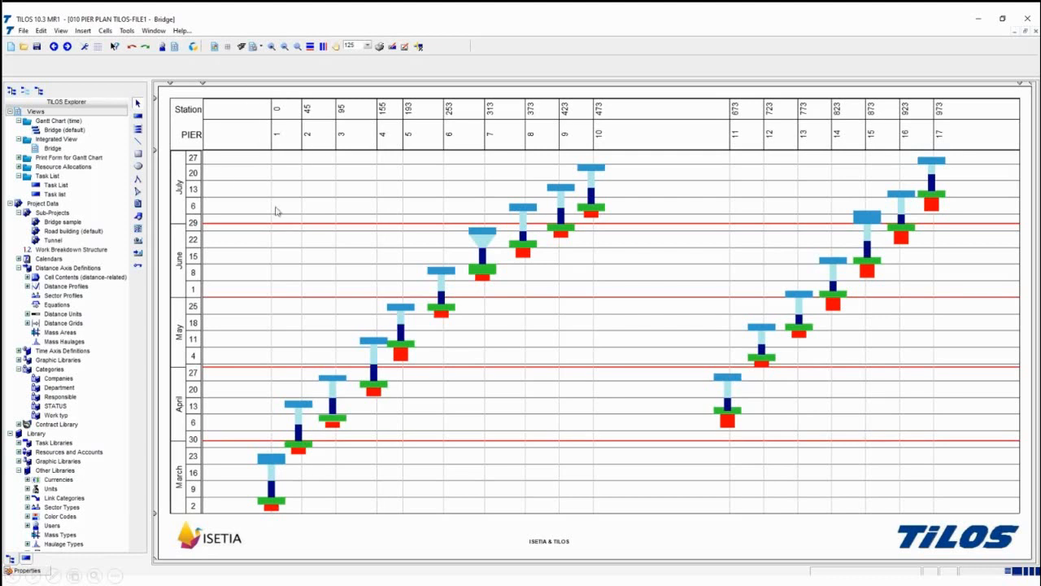
left_click(194, 507)
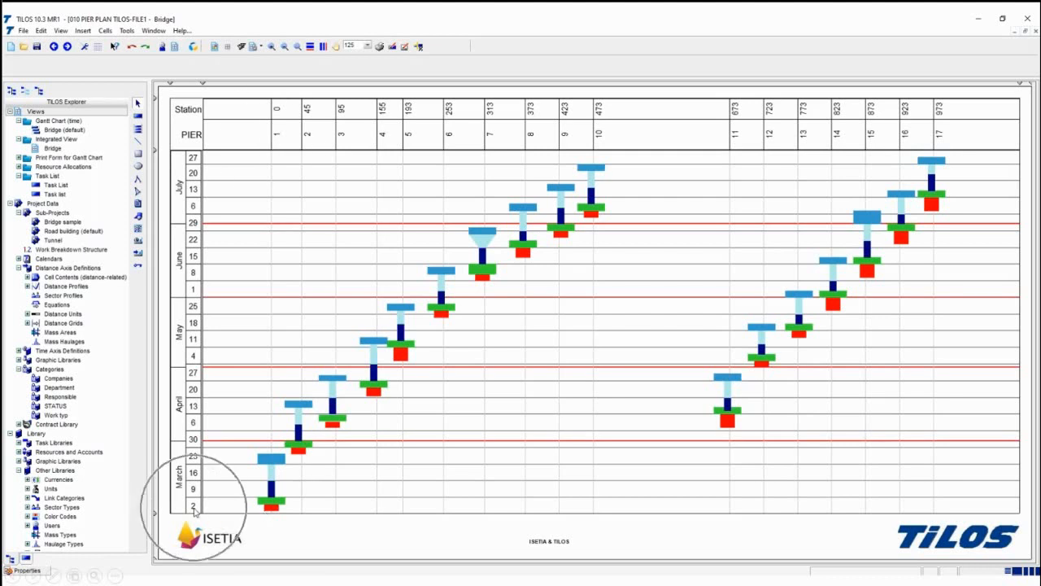
left_click(275, 453)
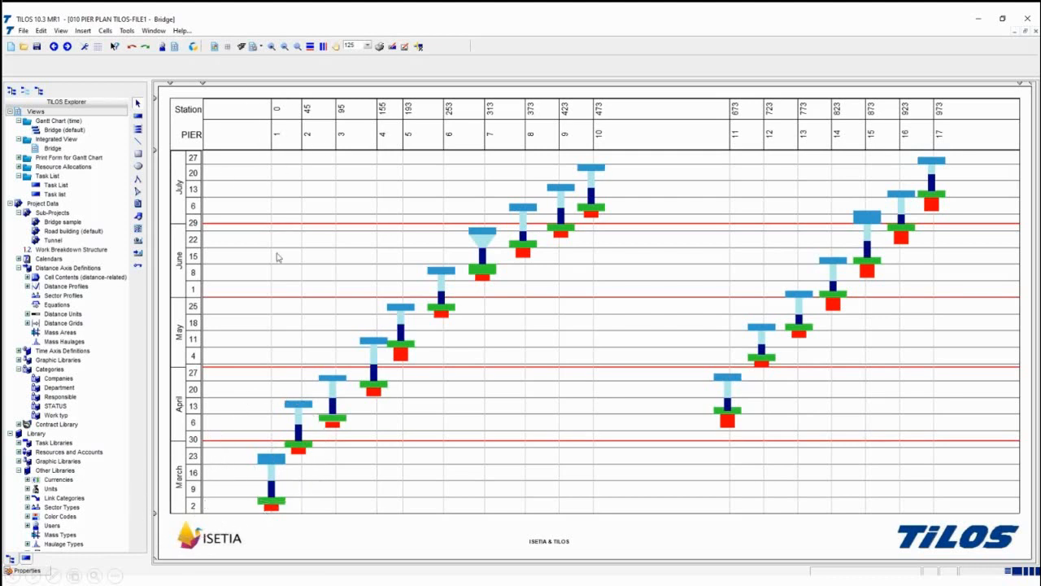
left_click(205, 460)
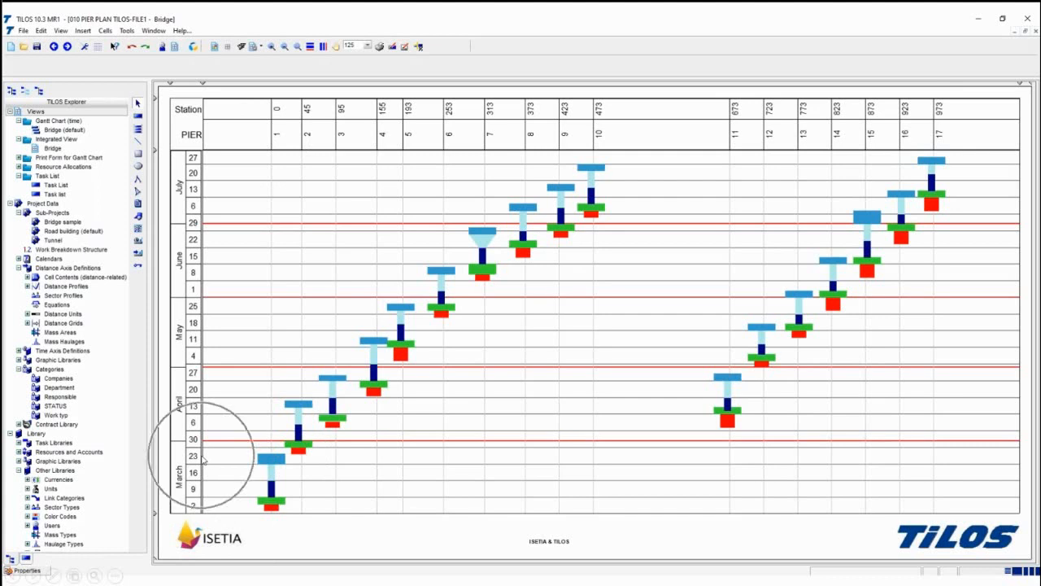
left_click(302, 456)
left_click(203, 452)
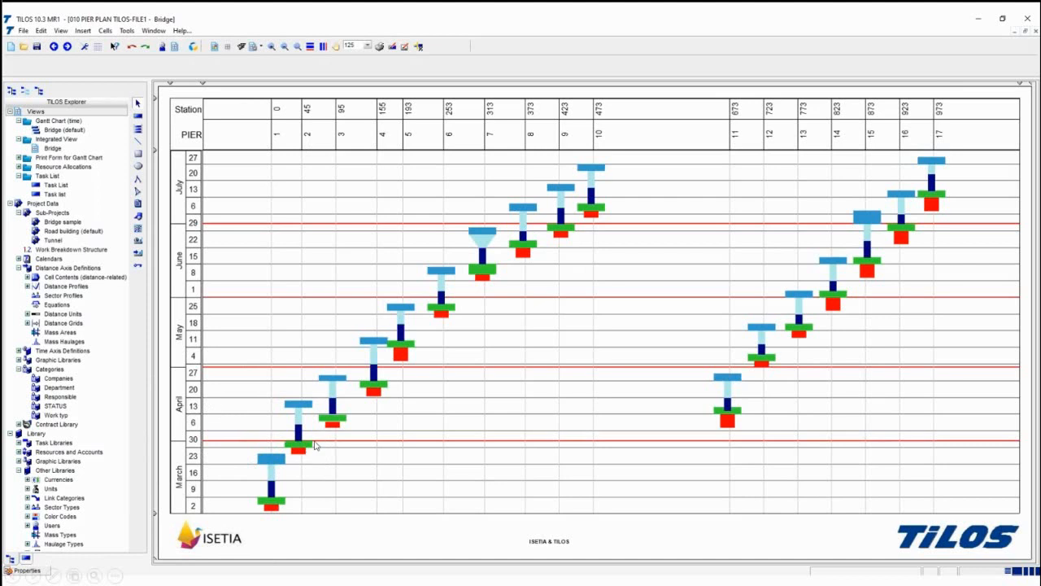
- Advance the presentation through the remaining slides to the LIVE DEMO slide and end the slide show
key("alt+Tab")
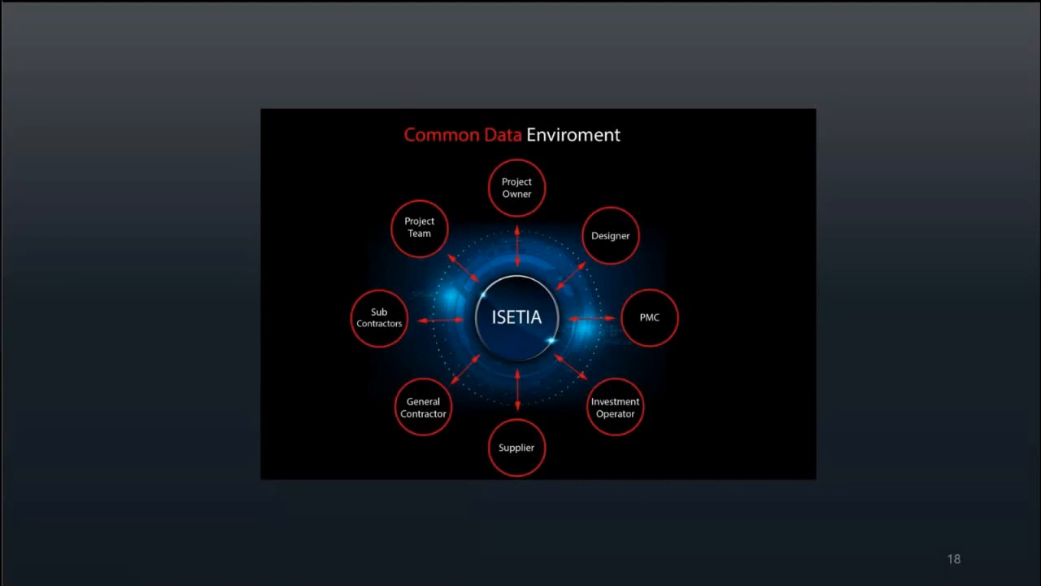
left_click(460, 402)
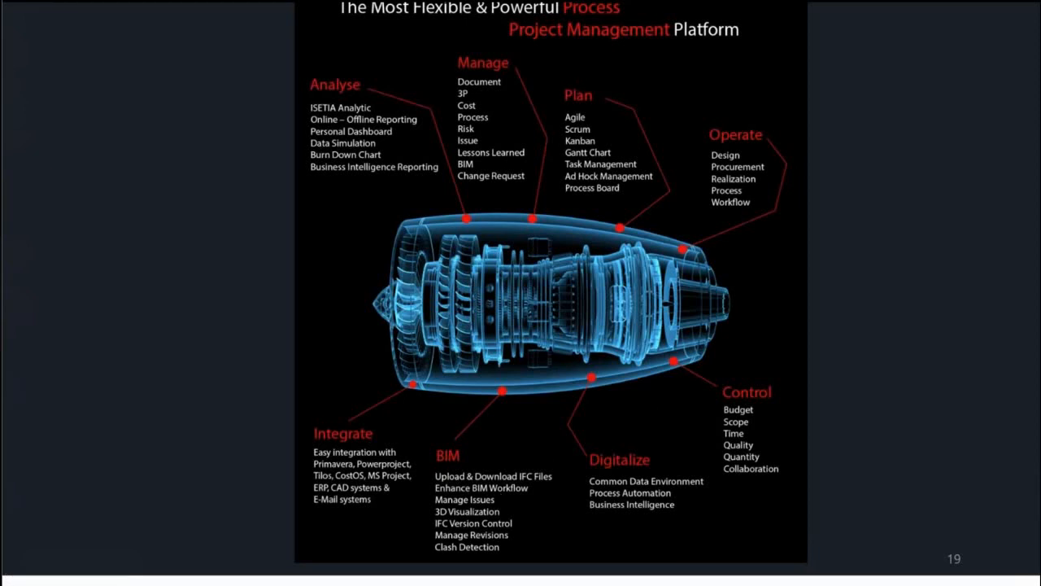
key("Right")
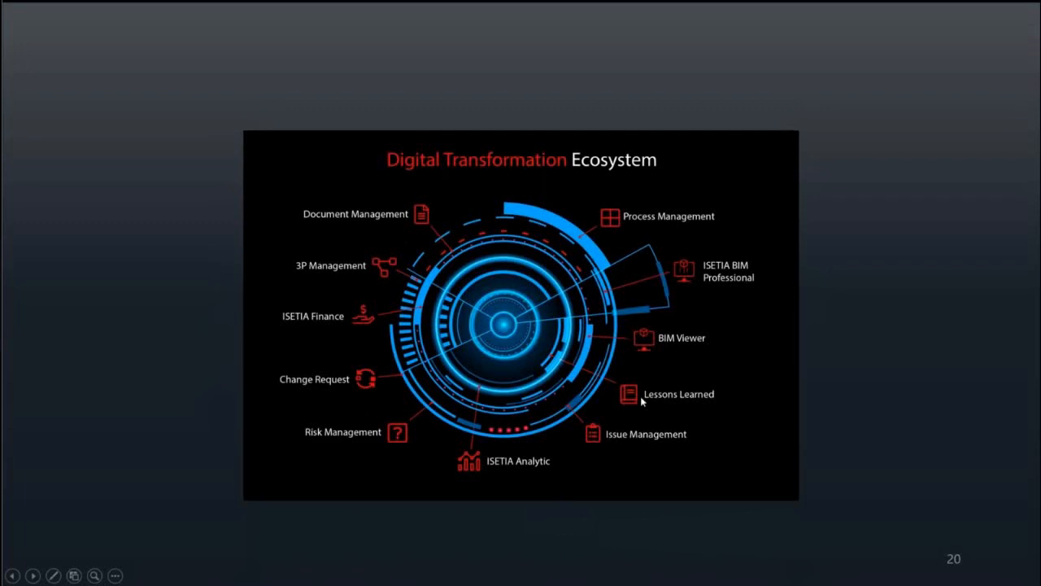
left_click(624, 322)
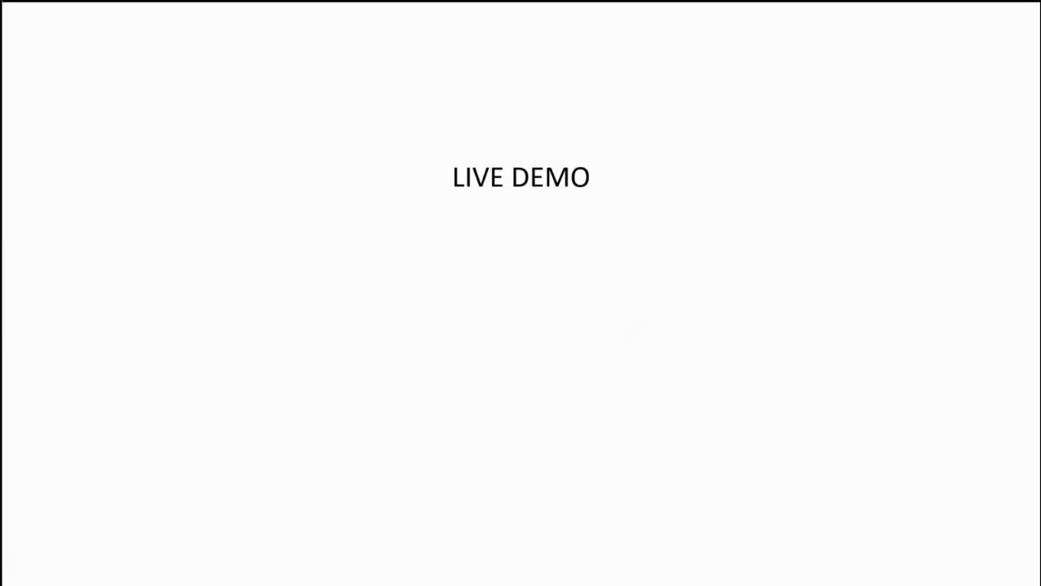
key("Escape")
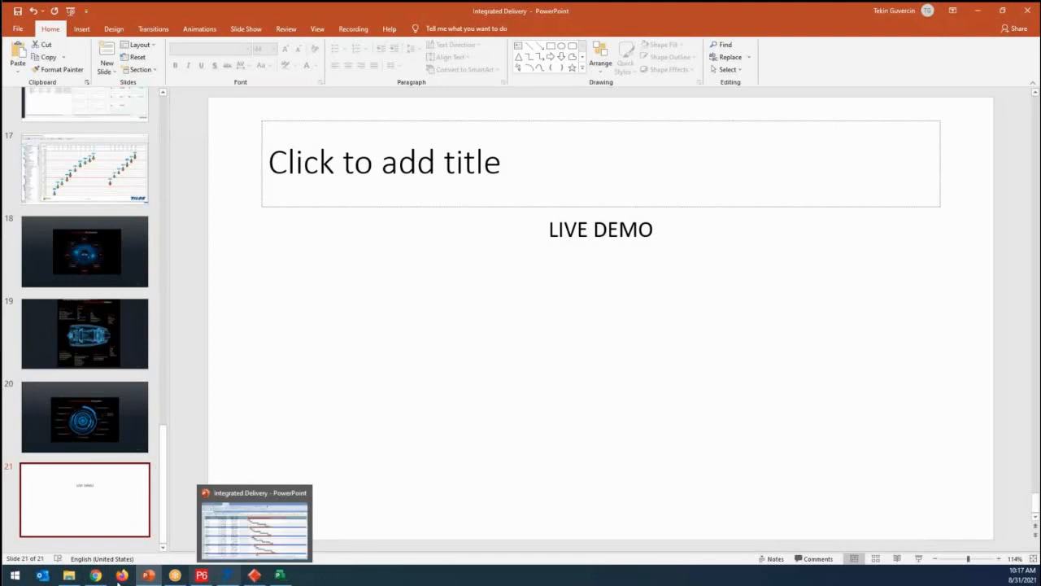
- Switch to Primavera P6 and collapse and re-expand the first pier groups of the PIER schedule, starting with Pier Nr 1
left_click(209, 577)
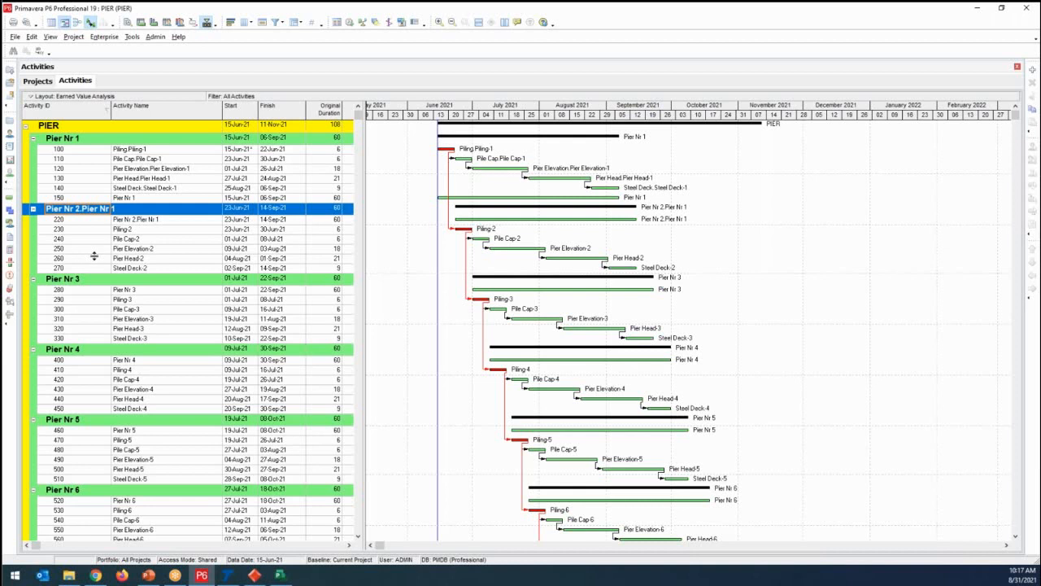
left_click(34, 140)
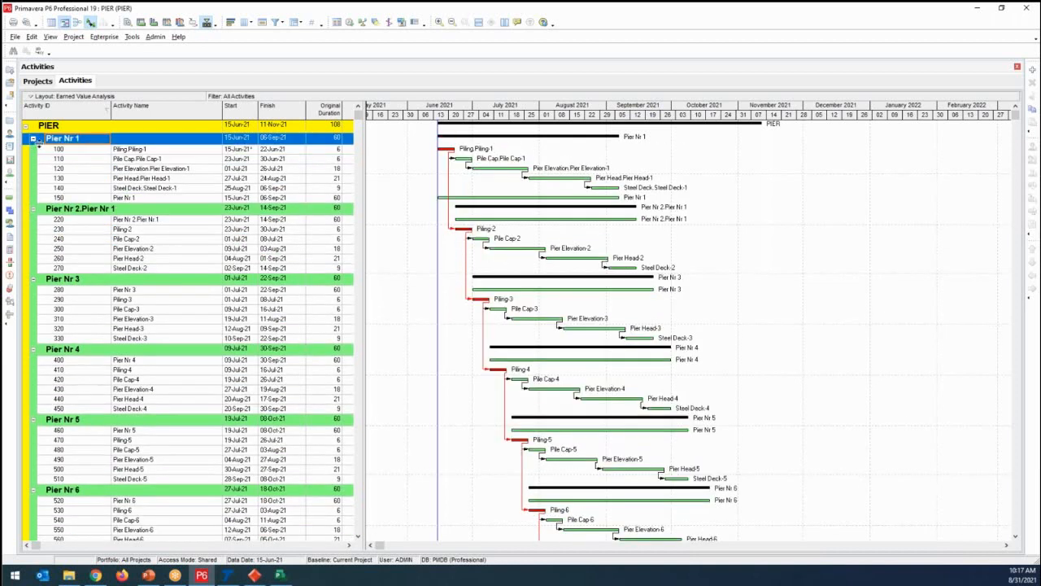
left_click(34, 139)
left_click(34, 153)
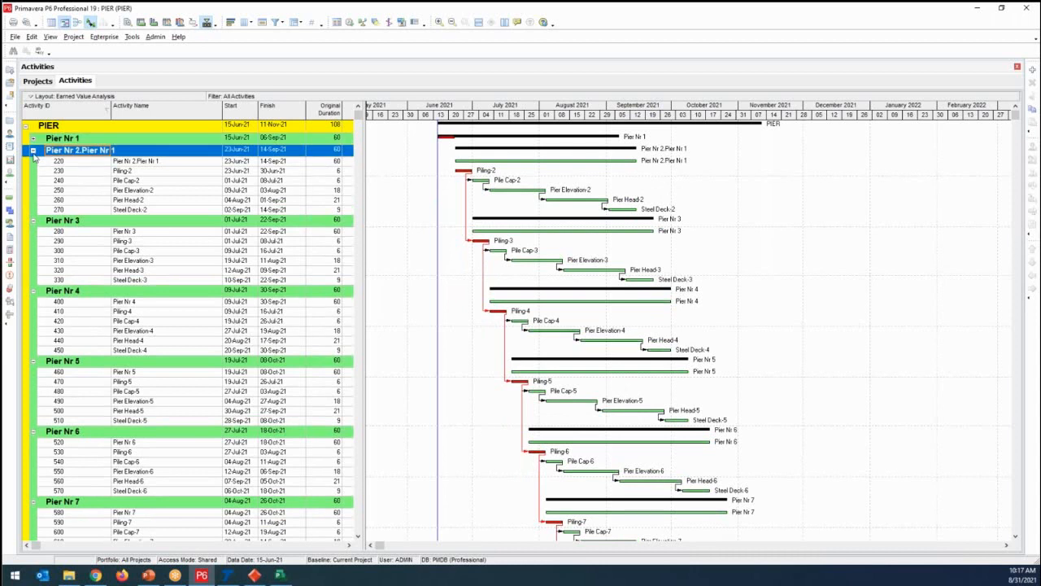
left_click(33, 152)
left_click(34, 164)
left_click(34, 164)
left_click(34, 164)
left_click(33, 152)
left_click(33, 152)
left_click(34, 141)
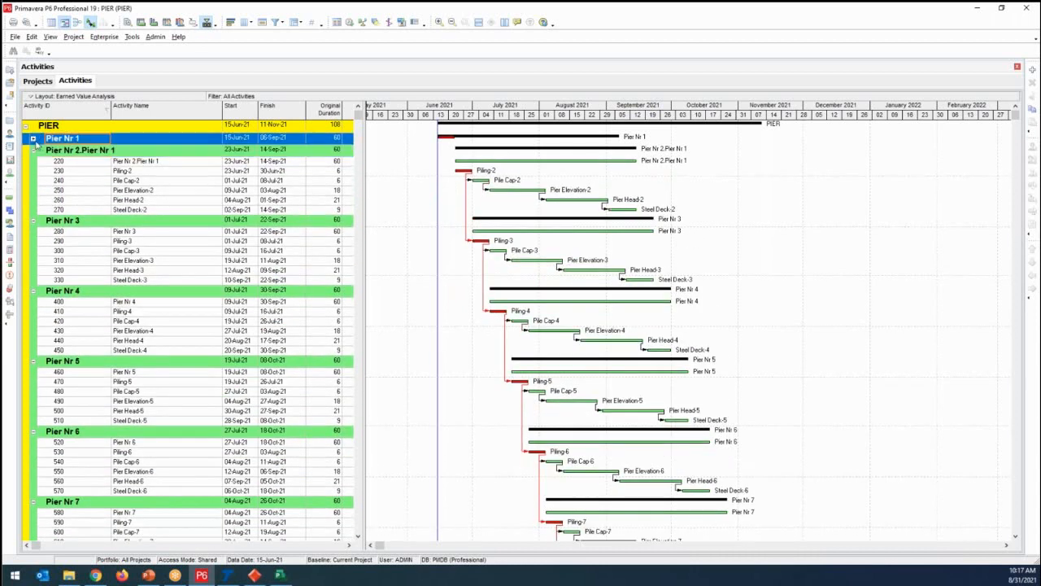
left_click(34, 140)
- Go through the Pier Nr 1 activities from Piling to Steel Deck and look over the following piers' Gantt bars
left_click(69, 151)
left_click(70, 160)
left_click(69, 180)
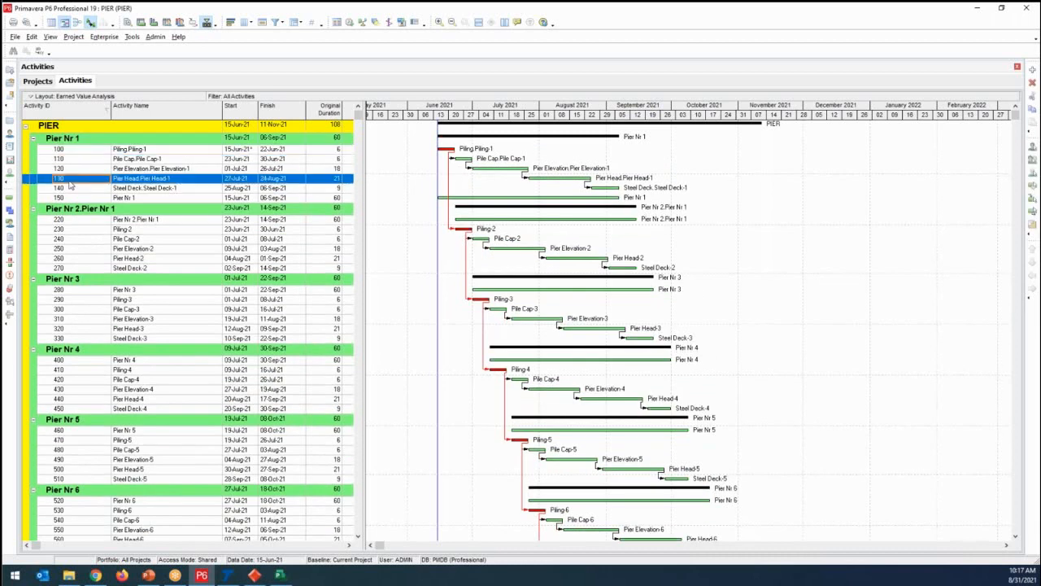
left_click(136, 151)
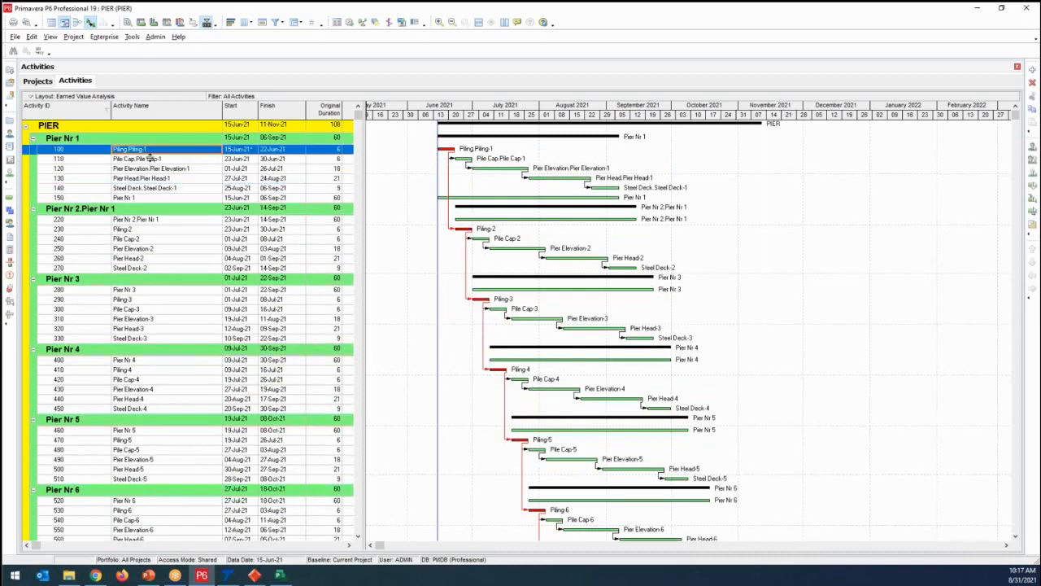
left_click(149, 158)
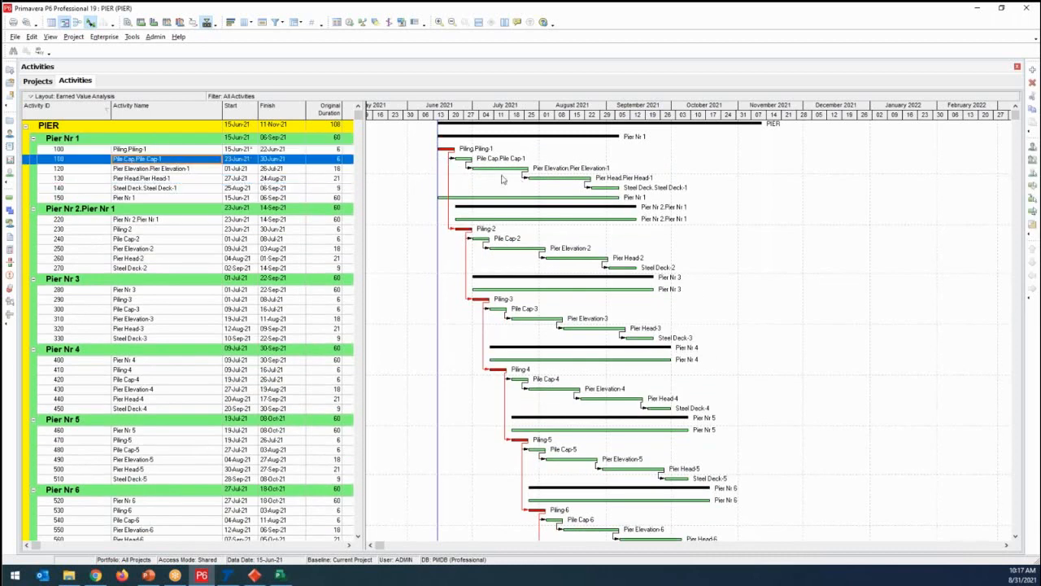
left_click(195, 169)
left_click(193, 178)
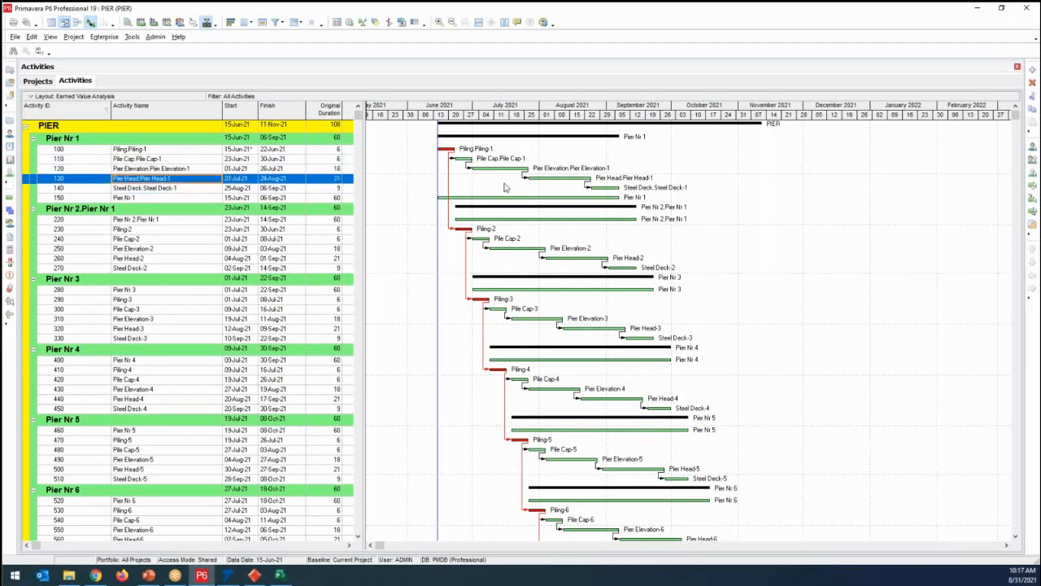
left_click(176, 189)
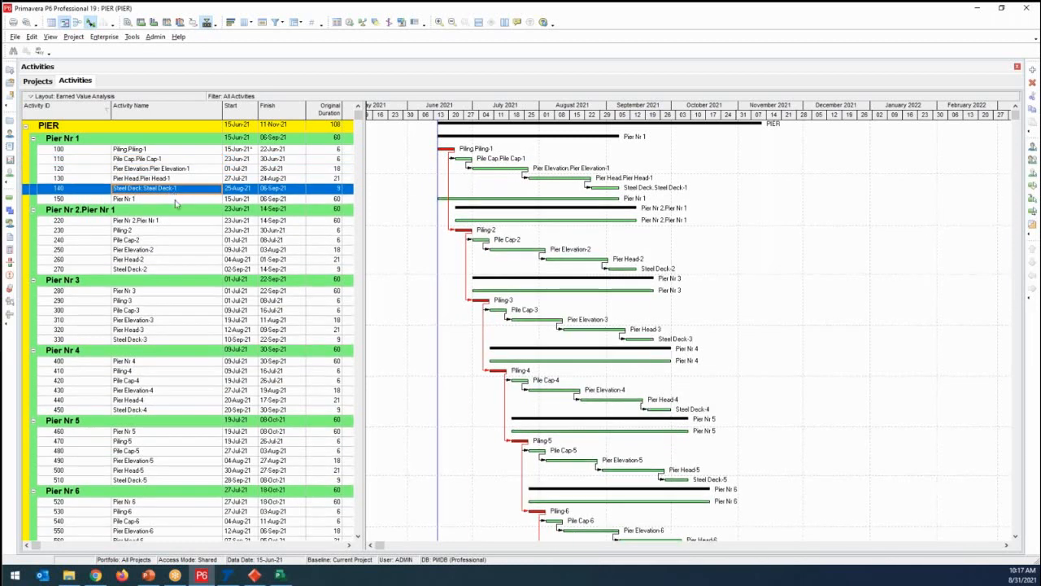
left_click(176, 200)
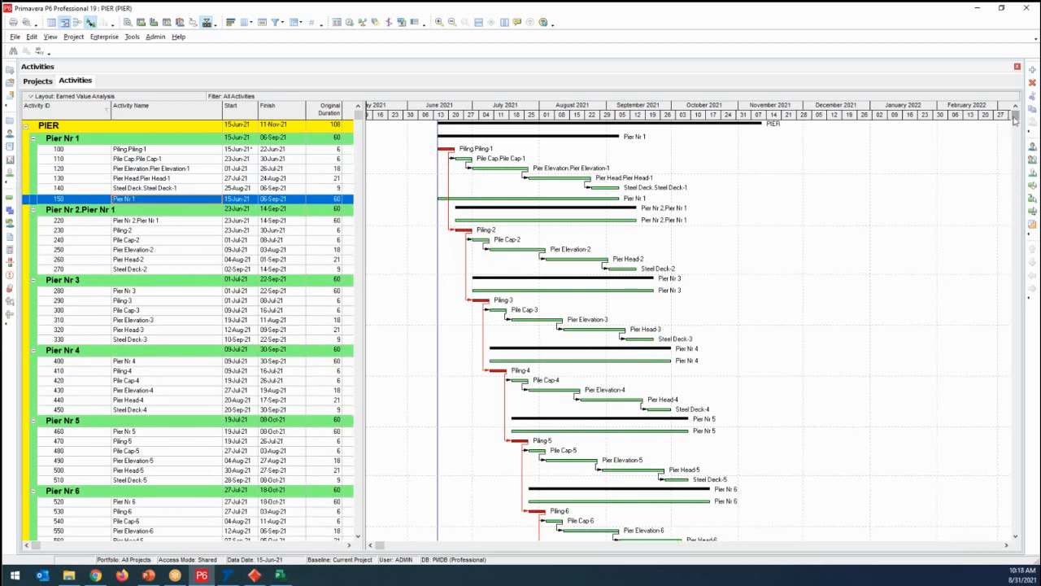
scroll(1017, 147, "down", 3)
scroll(1020, 174, "down", 13)
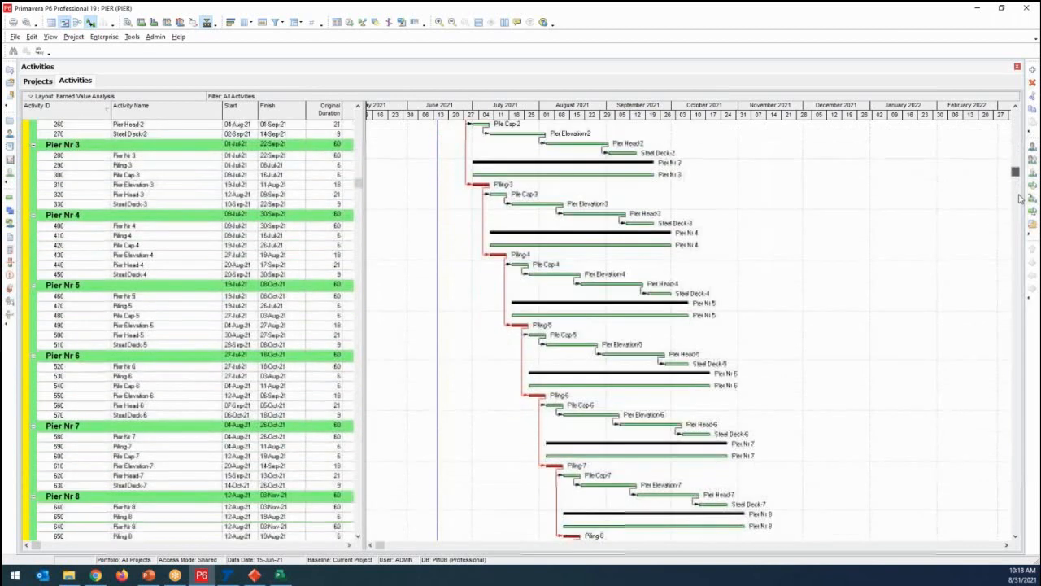
left_click_drag(1020, 400, 1015, 115)
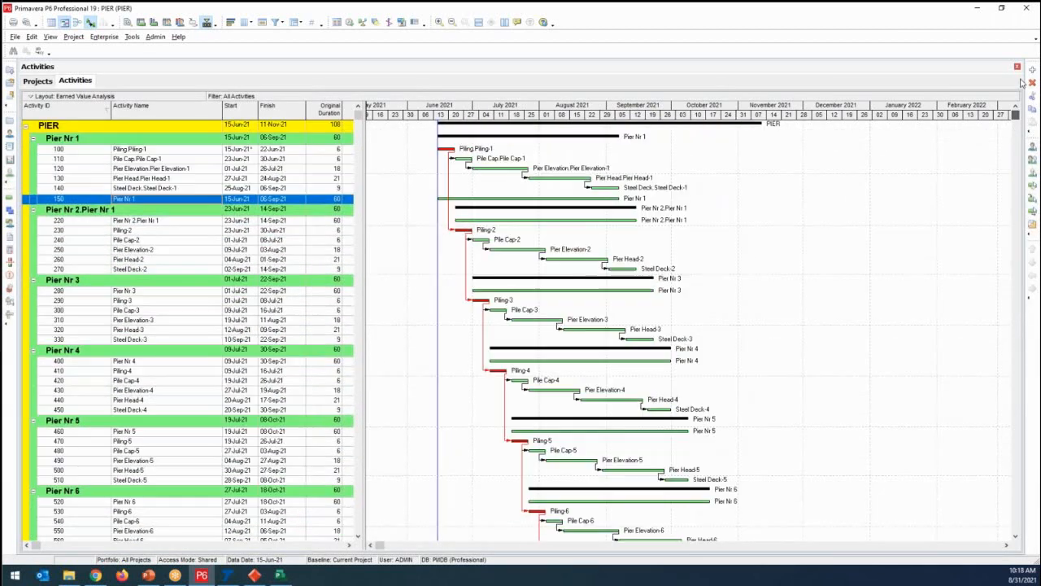
- Switch to Microsoft Project and look through the PIER schedule in its Gantt chart
left_click(280, 575)
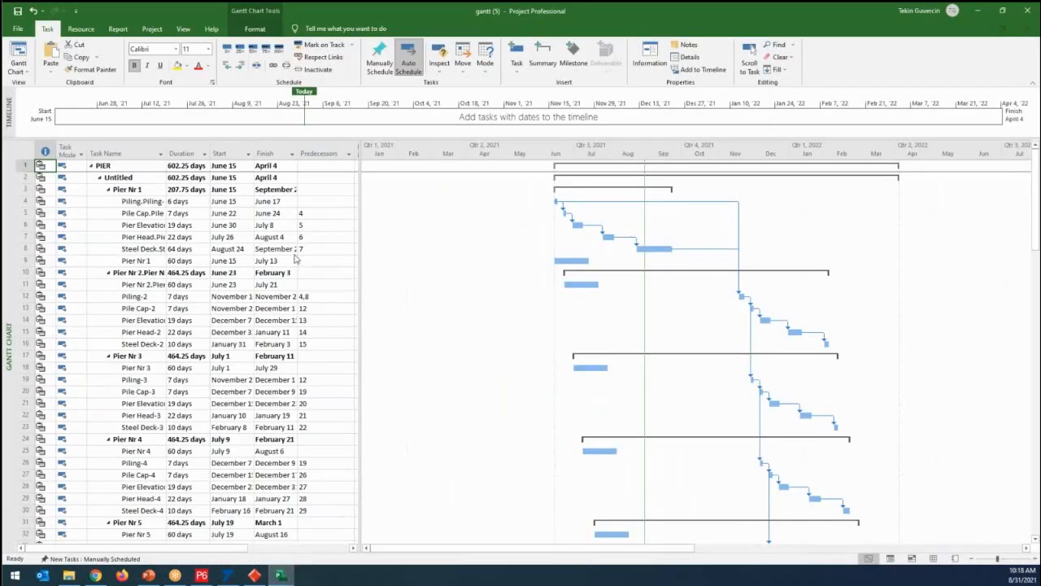
left_click_drag(1036, 191, 1040, 129)
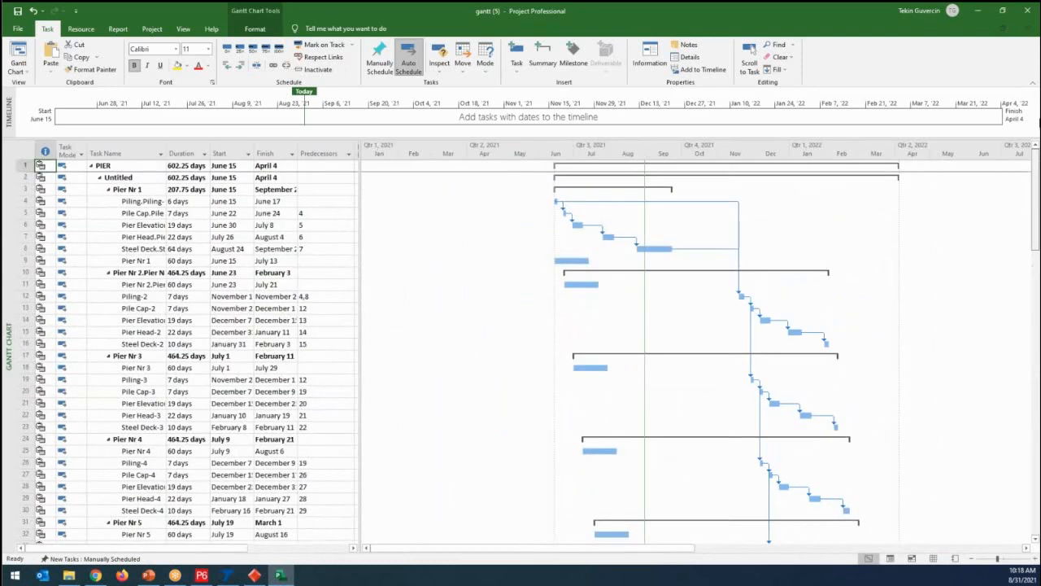
mouse_move(1039, 196)
left_mouse_down()
mouse_move(1032, 406)
mouse_move(1039, 175)
left_mouse_up()
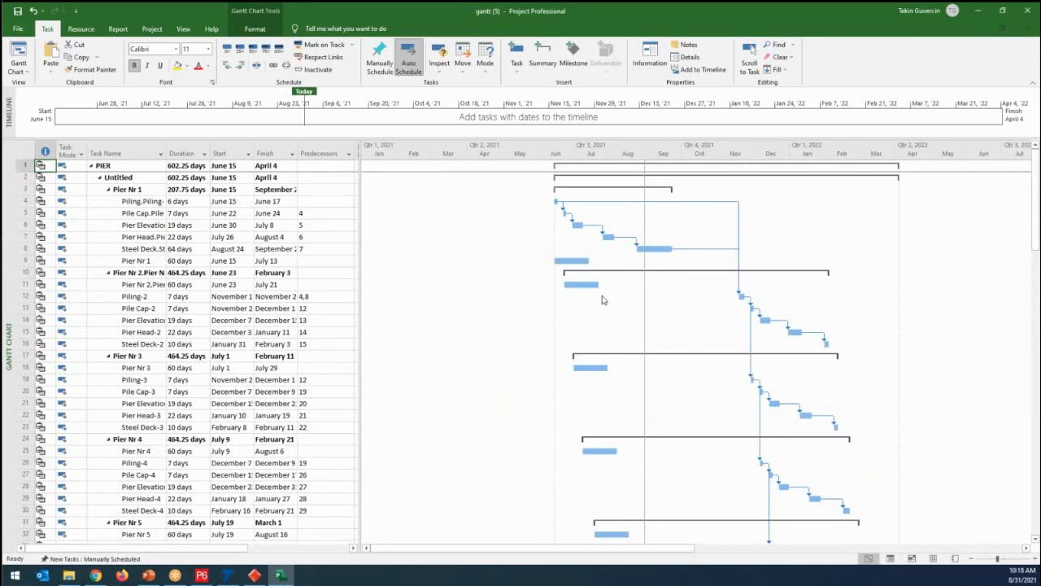
- Switch to Powerproject, look over the PIER programme and slightly stretch the Gantt chart's timescale
left_click(248, 577)
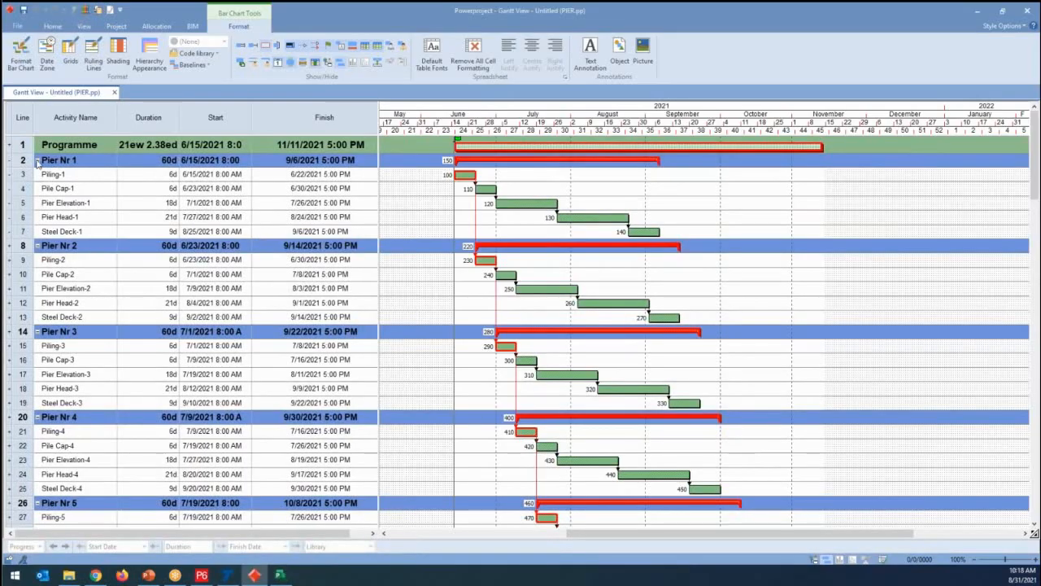
left_click(37, 163)
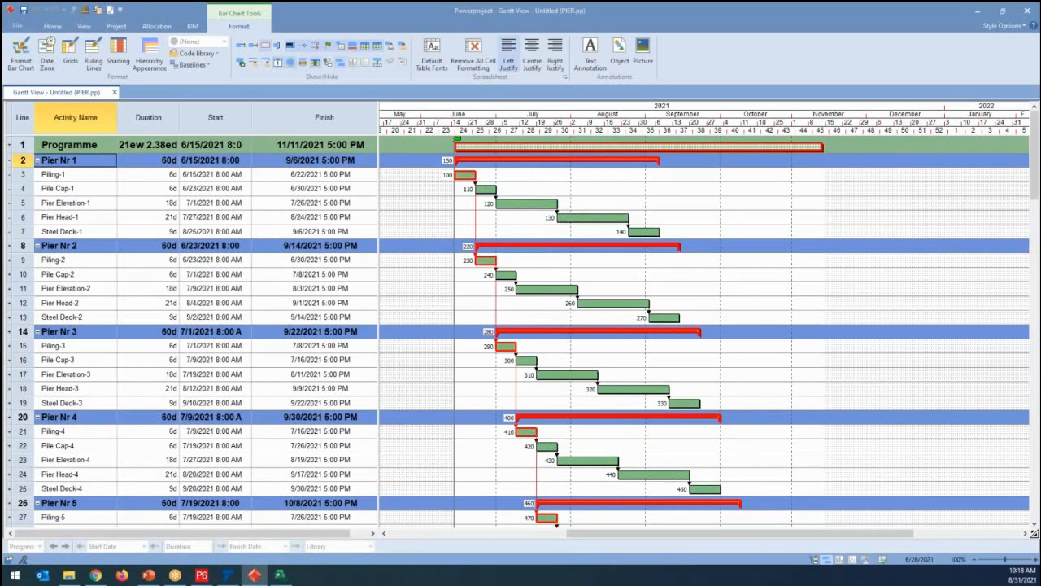
left_click_drag(1036, 170, 1036, 146)
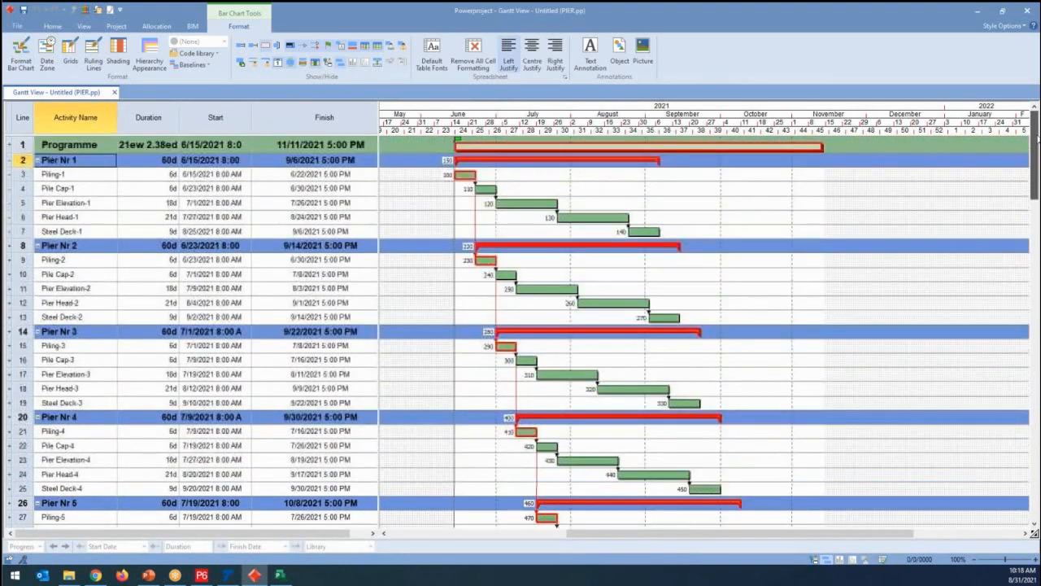
left_click_drag(544, 134, 569, 134)
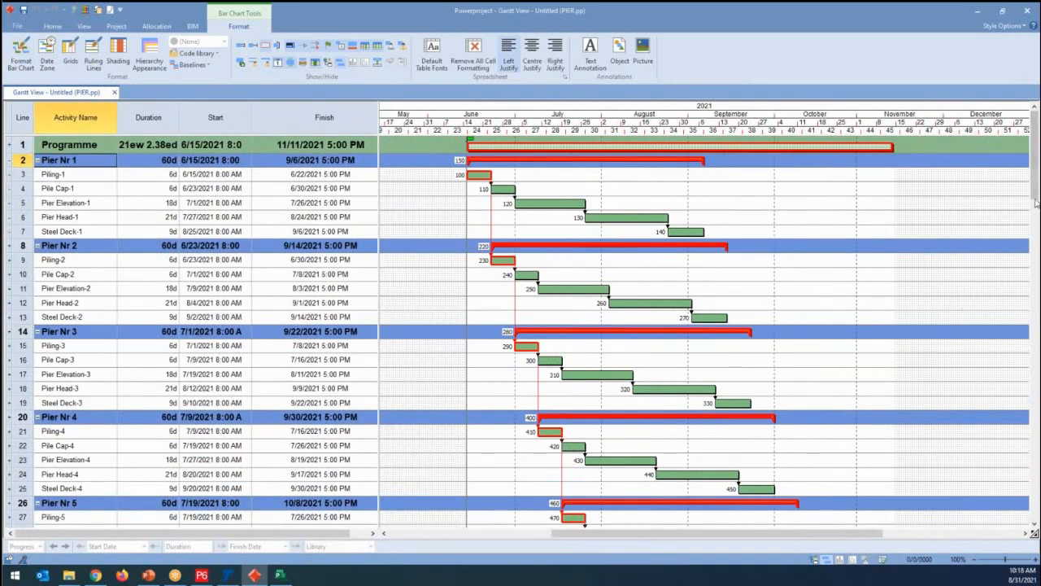
mouse_move(1036, 199)
left_mouse_down()
mouse_move(1037, 471)
mouse_move(1037, 191)
left_mouse_up()
- Switch to TILOS and open the Bridge (default) Gantt chart view
left_click(228, 575)
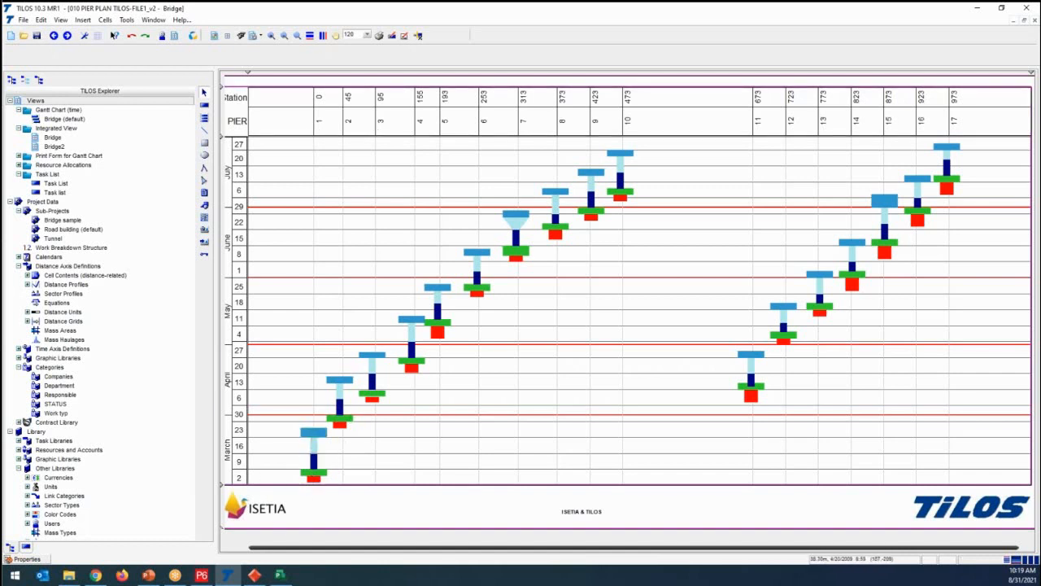
left_click(70, 121)
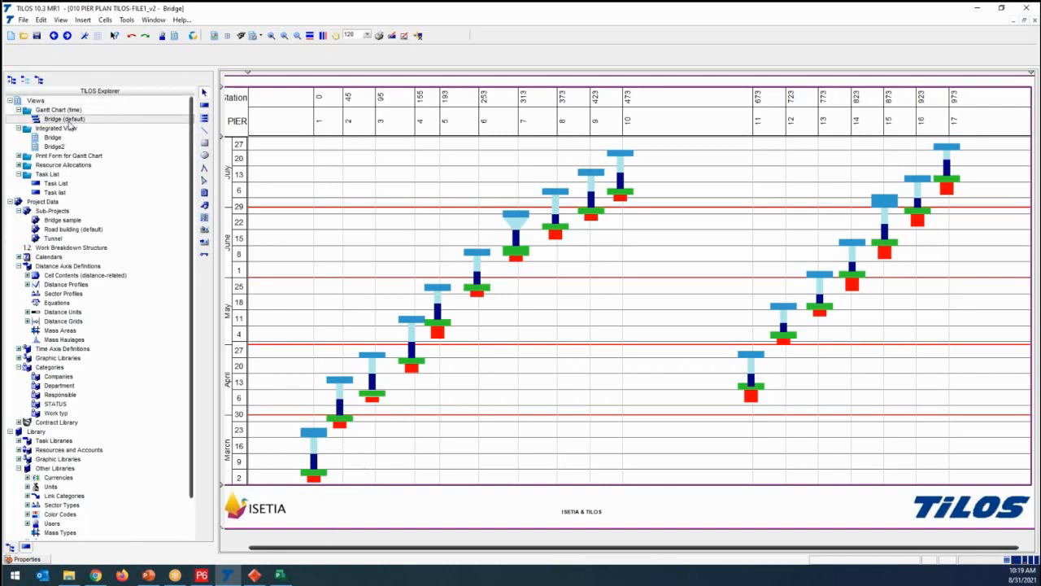
right_click(70, 122)
left_click(98, 142)
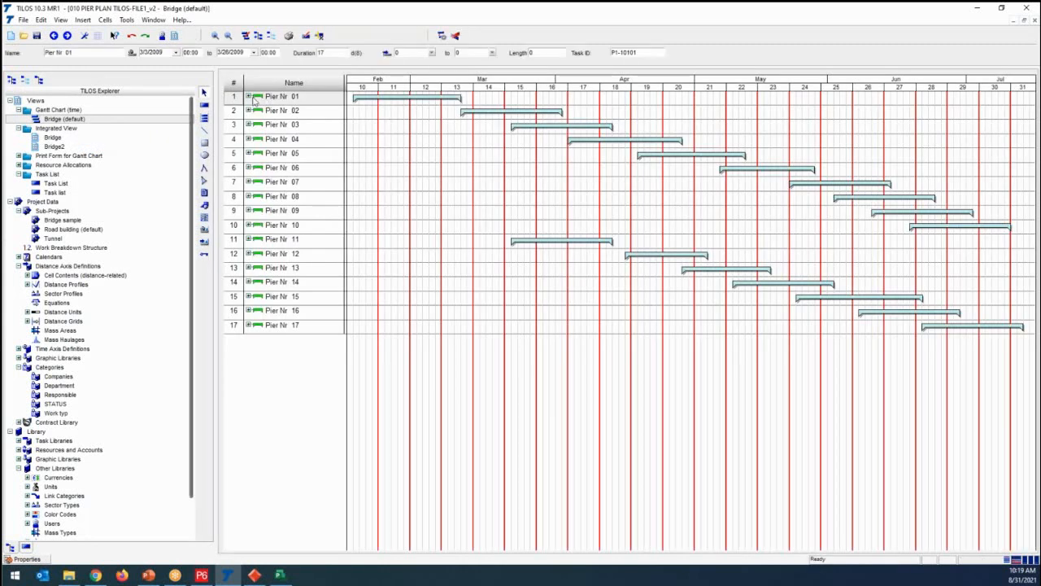
- Expand Pier Nr 01 in the Gantt chart and select its Piling task
left_click(248, 96)
left_click(284, 111)
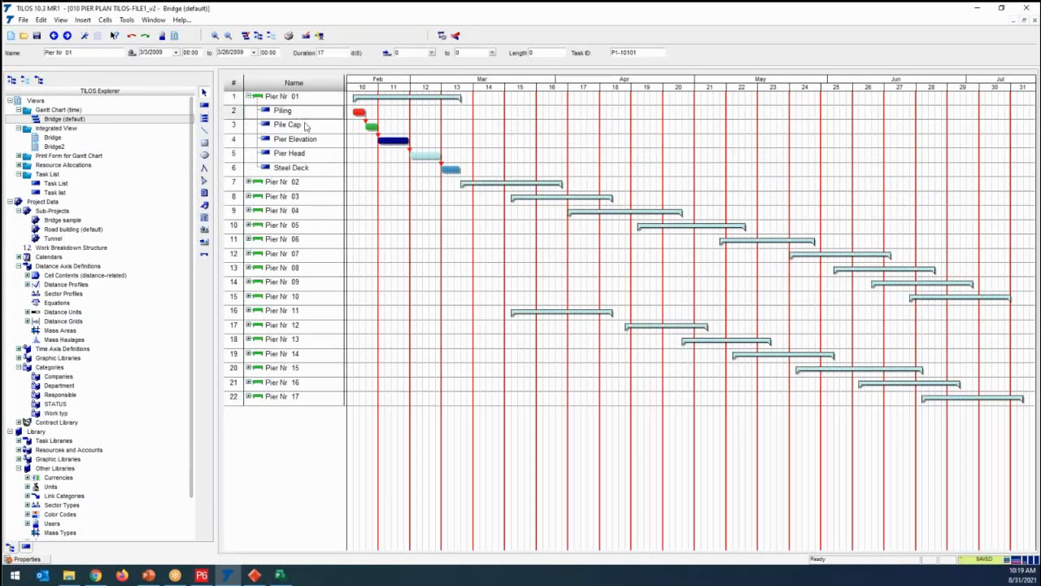
- Go through the remaining tasks of Pier Nr 01 and expand Pier Nr 02, 03 and 04 in the Gantt chart
left_click(316, 143)
left_click(314, 155)
left_click(308, 170)
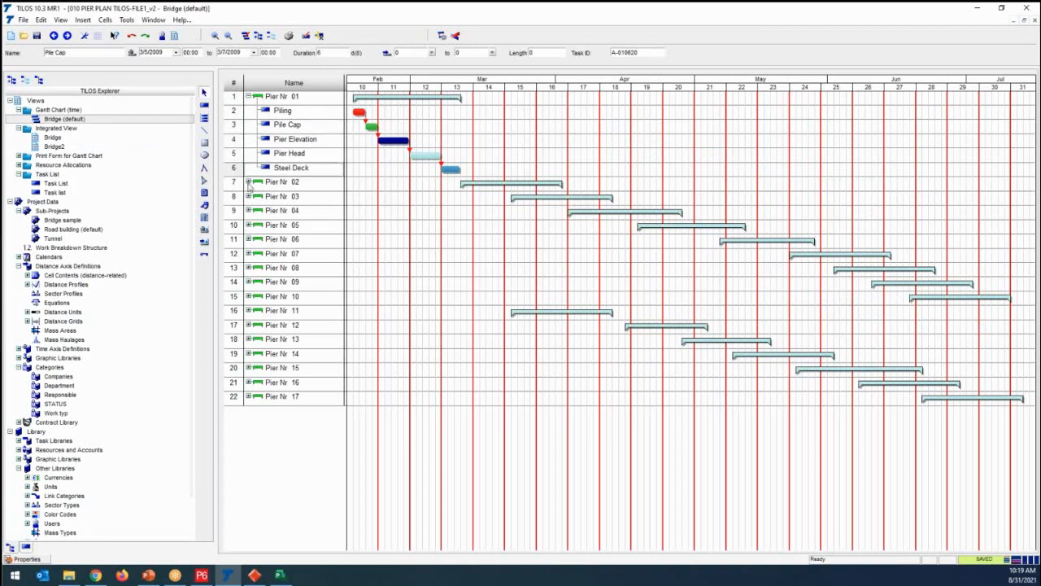
left_click(248, 181)
left_click(249, 267)
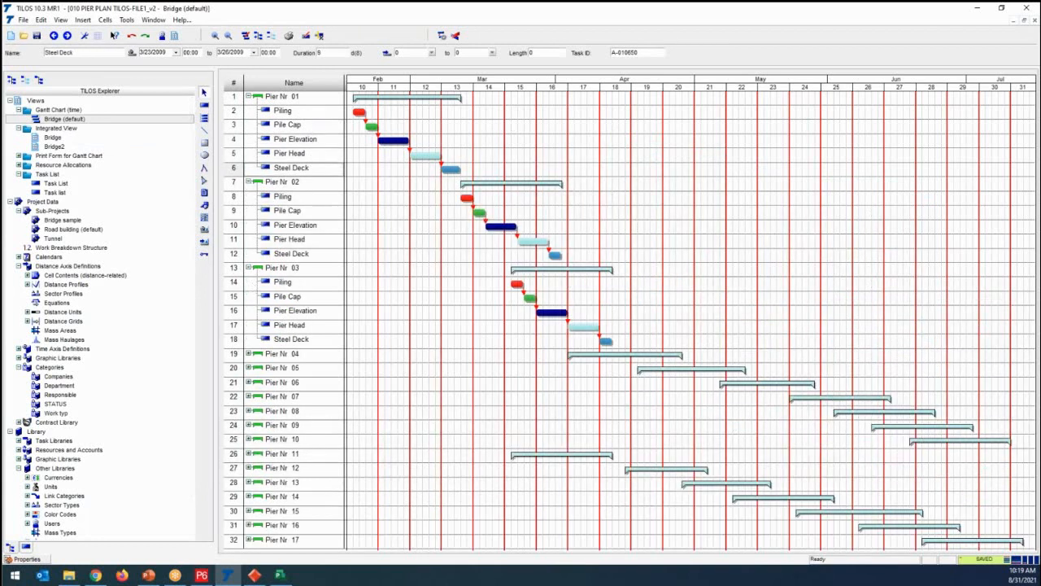
left_click(249, 354)
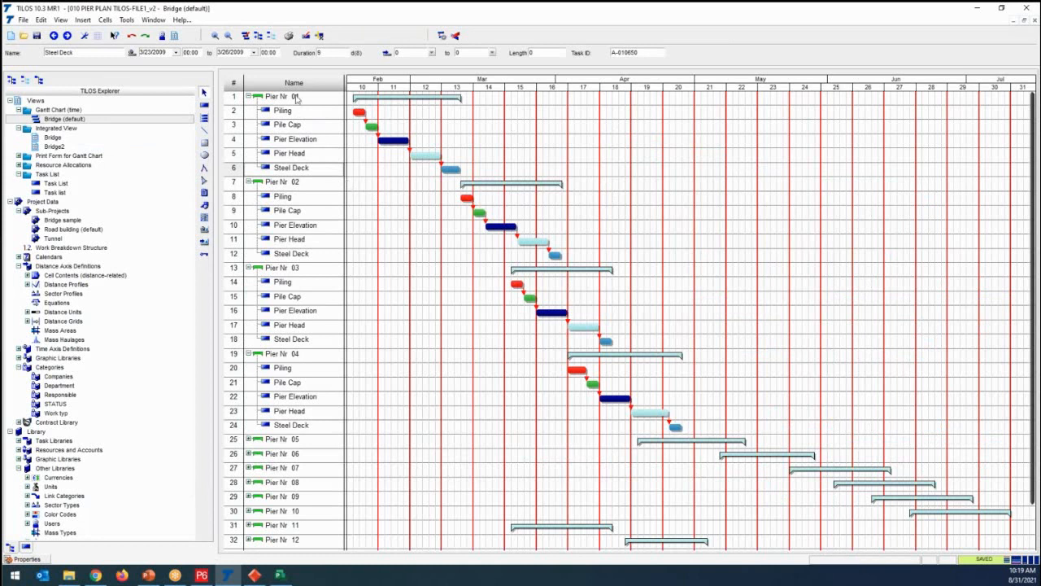
- Tile the Gantt chart and the Bridge view horizontally and bring the first piers into view in the Bridge diagram
left_click(153, 19)
mouse_move(167, 23)
left_click(166, 51)
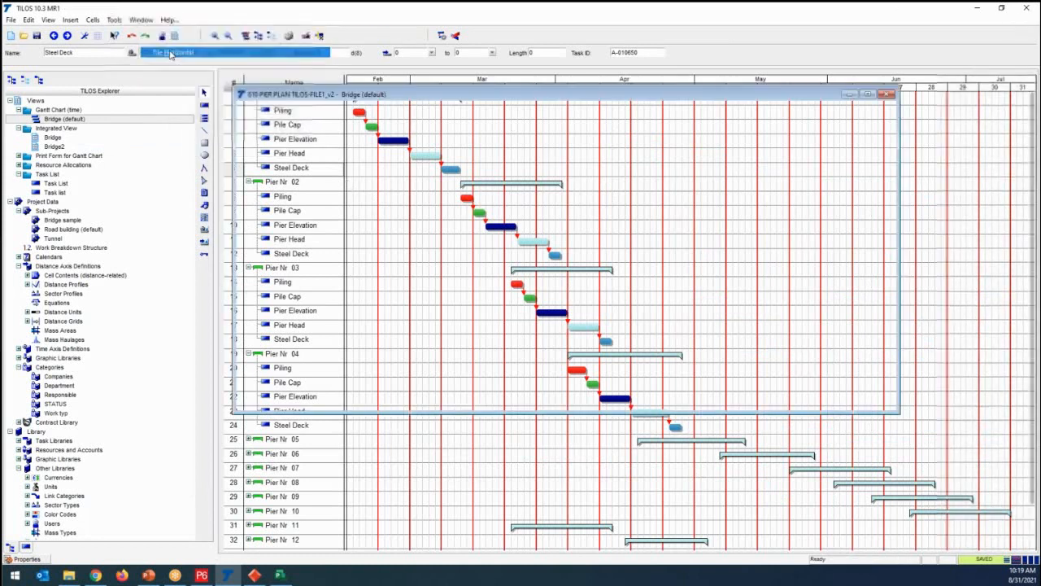
left_click_drag(1027, 409, 1033, 518)
left_click(343, 430)
- Stretch Pier Nr 01's Steel Deck bar in the Gantt chart to 4/18/2009, and shorten it to finish on 3/25/2009
left_click(366, 131)
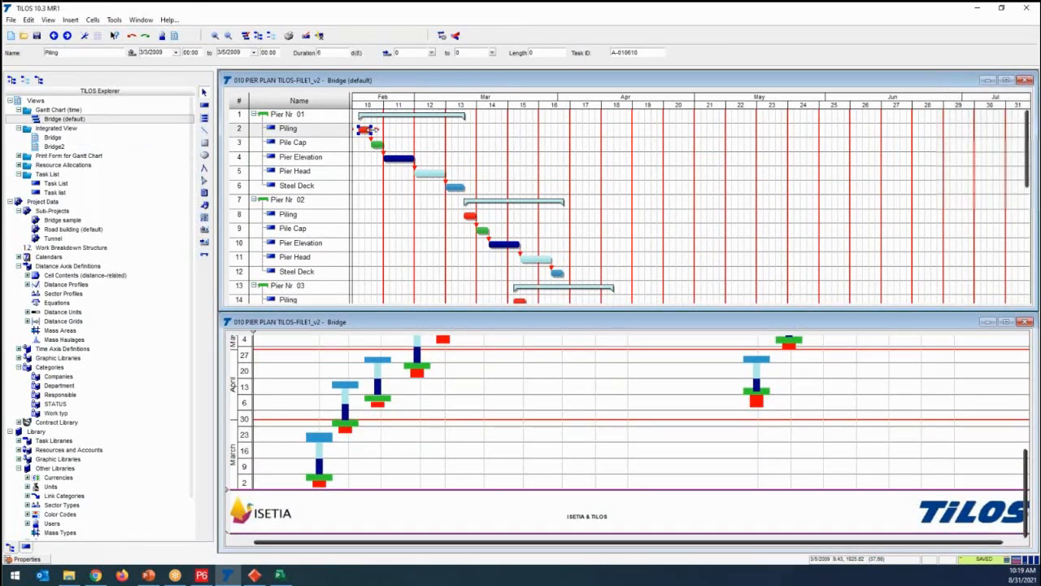
mouse_move(371, 130)
left_mouse_down()
mouse_move(416, 129)
mouse_move(372, 129)
left_mouse_up()
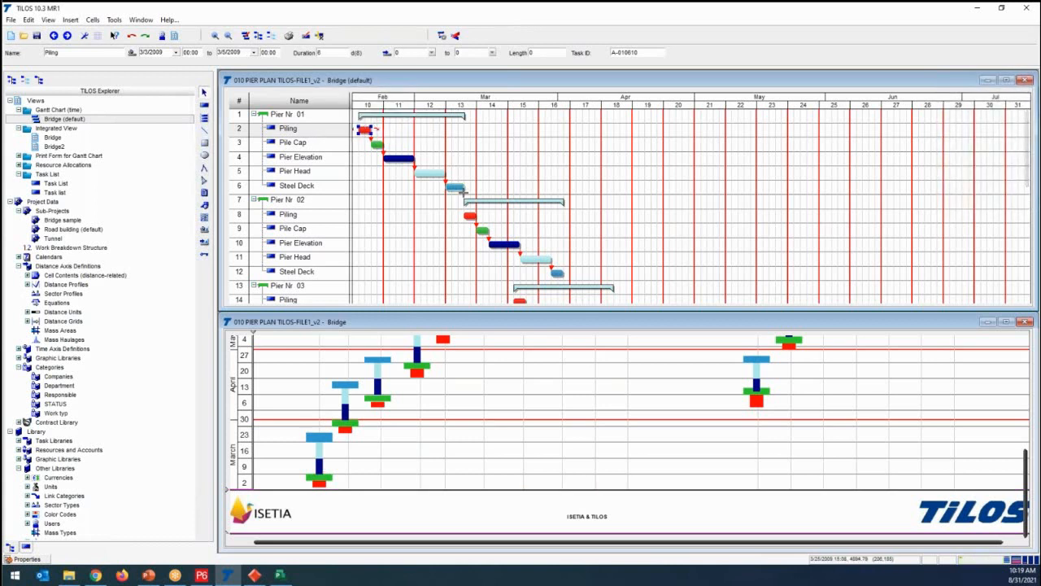
left_click(455, 187)
left_click_drag(468, 187, 574, 188)
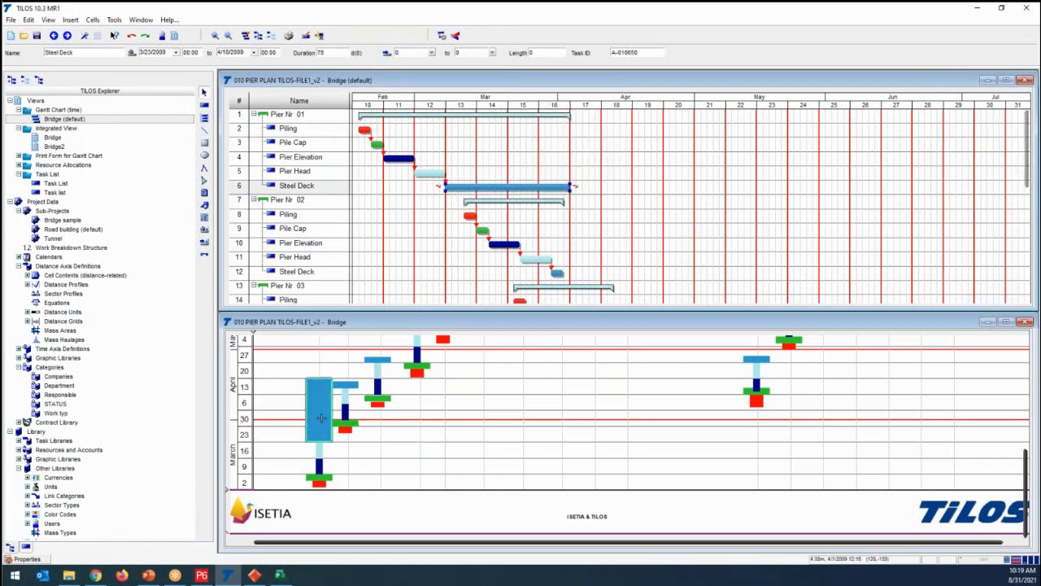
left_click_drag(569, 188, 461, 193)
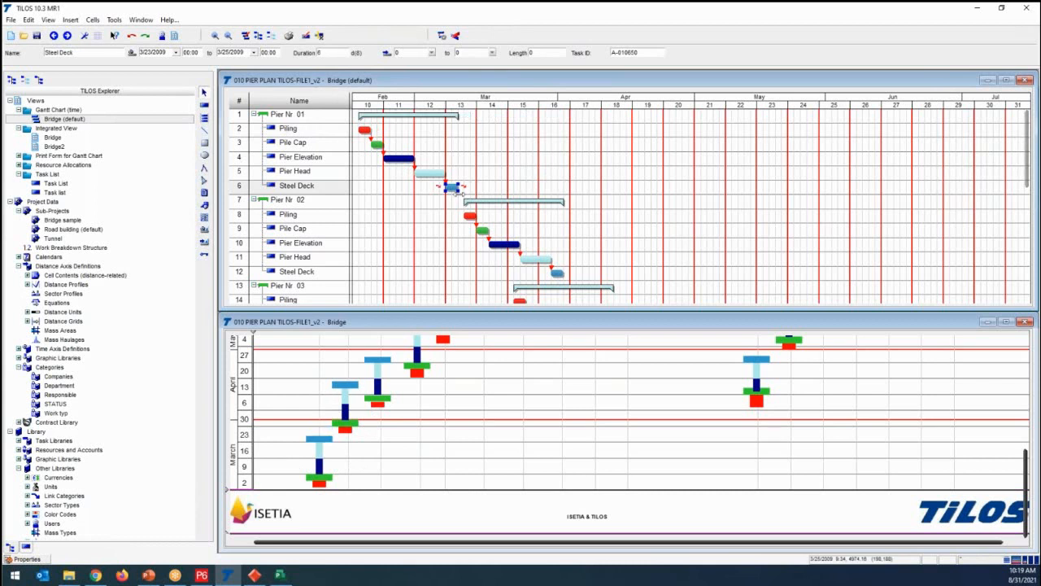
- Move Pier Nr 01's Steel Deck in the Bridge diagram up to a 4/4/2009 start and back down to 3/28/2009
left_click(329, 443)
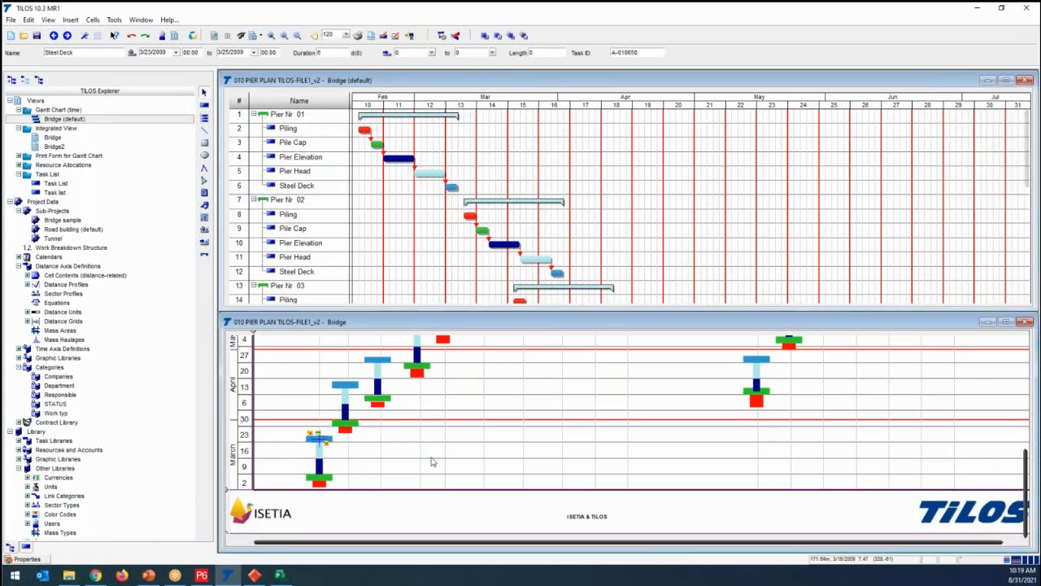
key("Up")
key("Up")
key("Up")
key("Up")
key("Up")
key("Up")
key("Up")
key("Up")
key("Up")
key("Up")
key("Up")
key("Up")
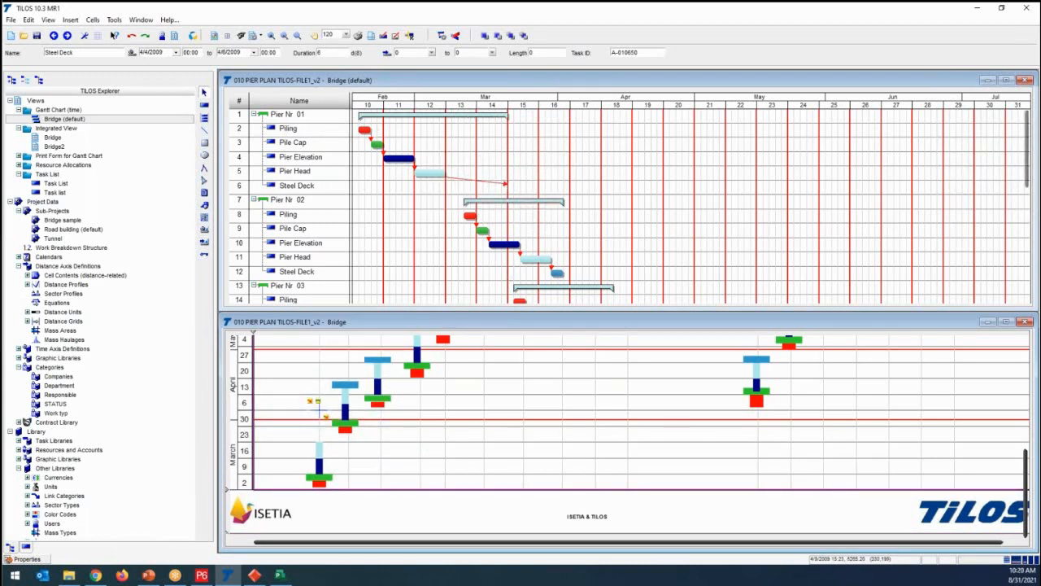
key("Down")
key("Down")
key("Down")
key("Down")
key("Down")
key("Down")
key("Down")
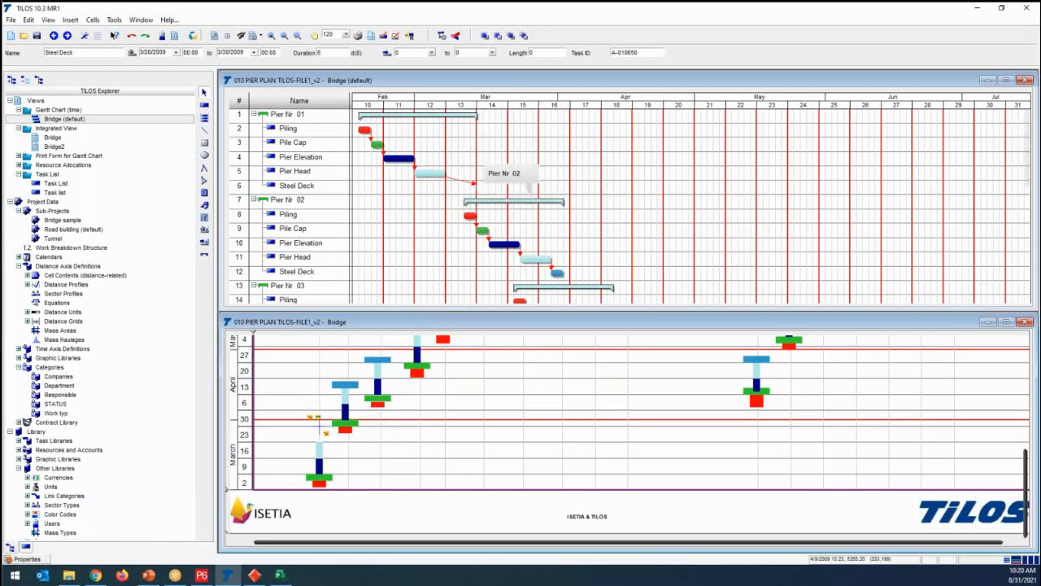
- Maximize the Bridge view and extend Pier Nr 01's Steel Deck to finish on 4/2/2009
left_click(1007, 322)
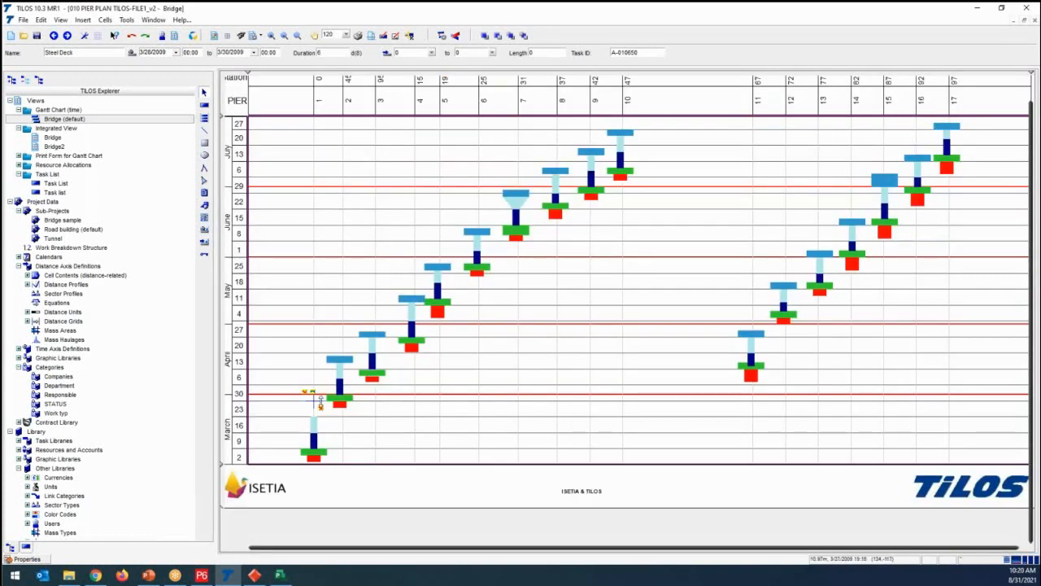
left_click_drag(321, 402, 321, 403)
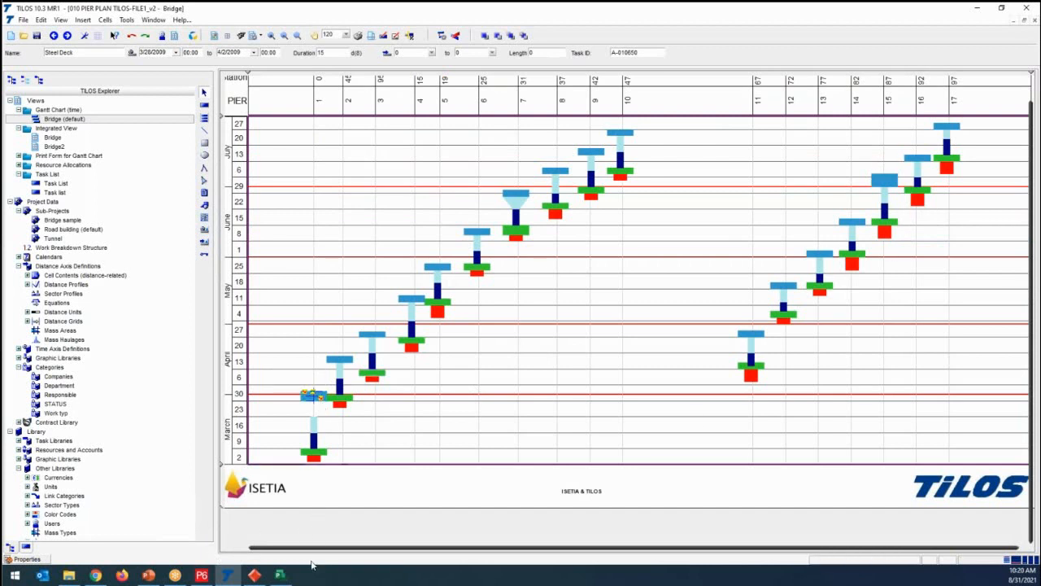
- Switch to Chrome and log in to ISETIA with the filled-in user name and password
mouse_move(255, 574)
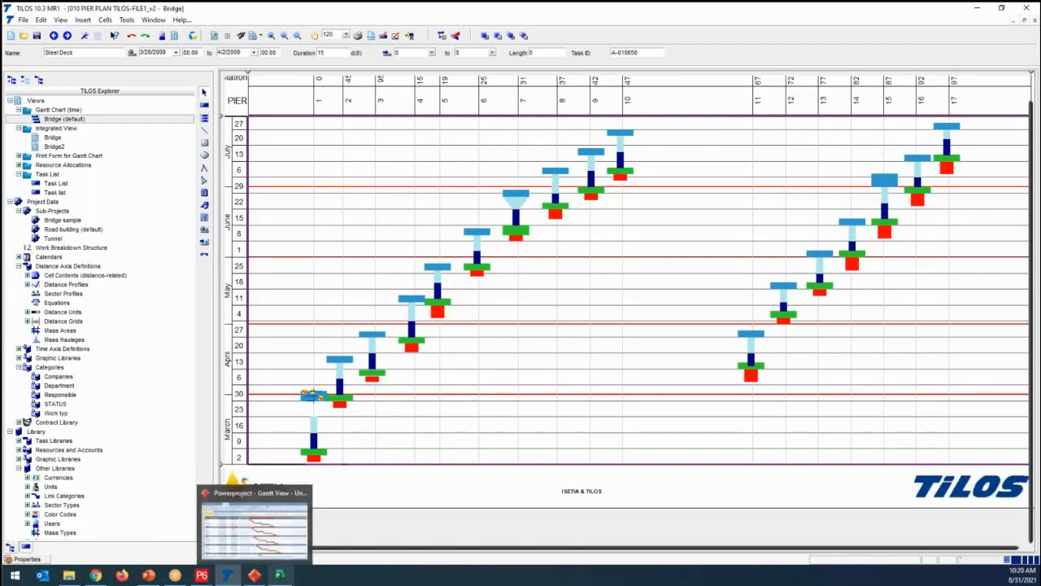
mouse_move(203, 579)
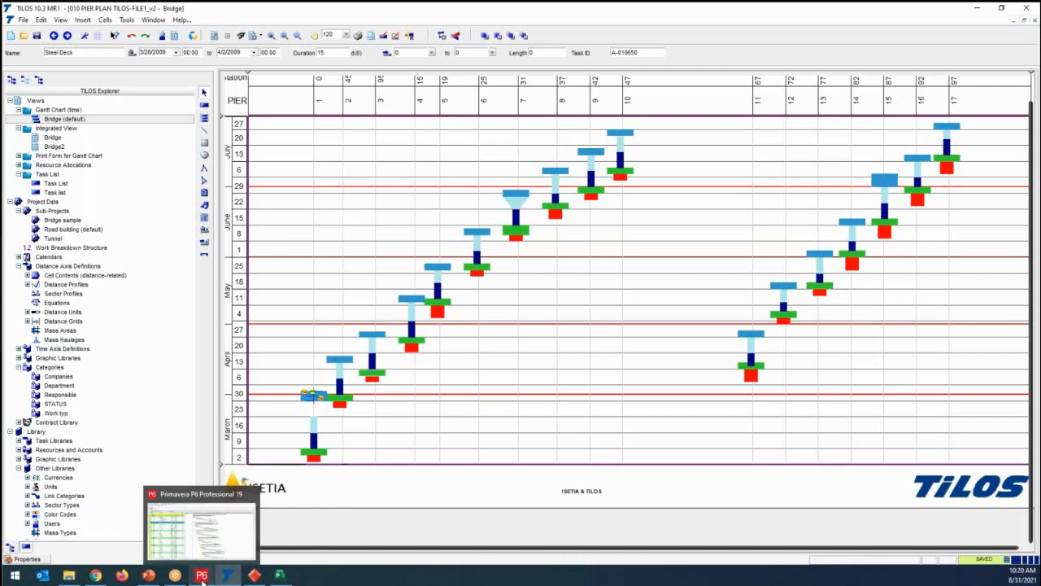
left_click(98, 578)
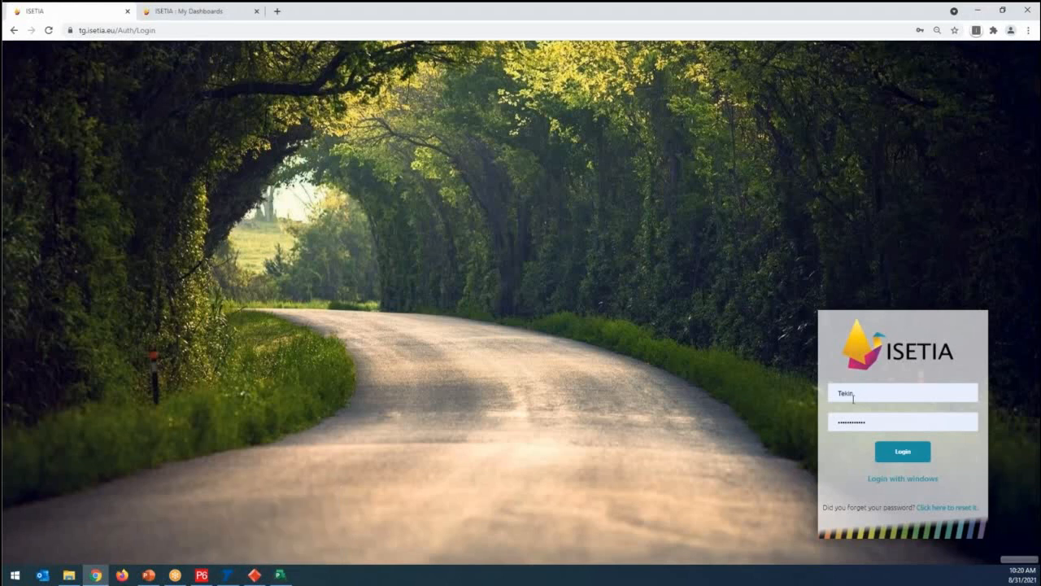
left_click(911, 455)
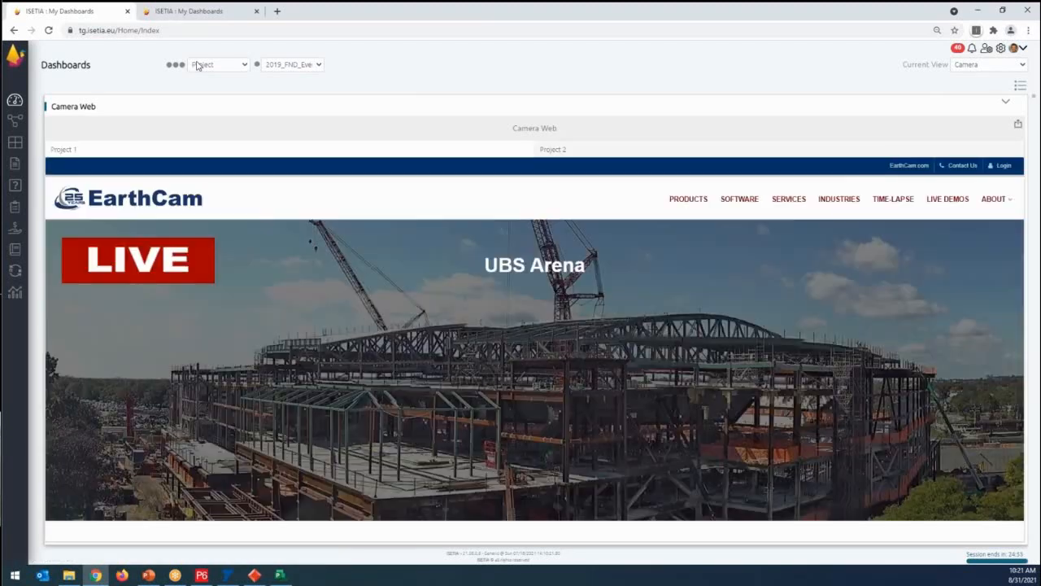
- Check the signed-in user's account menu and look through the list of available dashboard views
left_click(1024, 51)
left_click(966, 79)
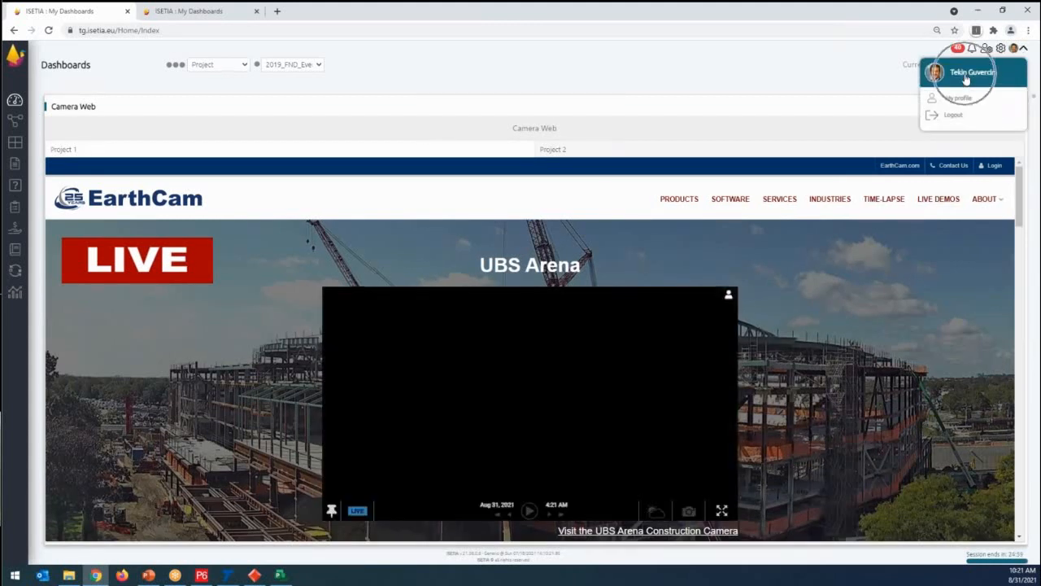
left_click(998, 67)
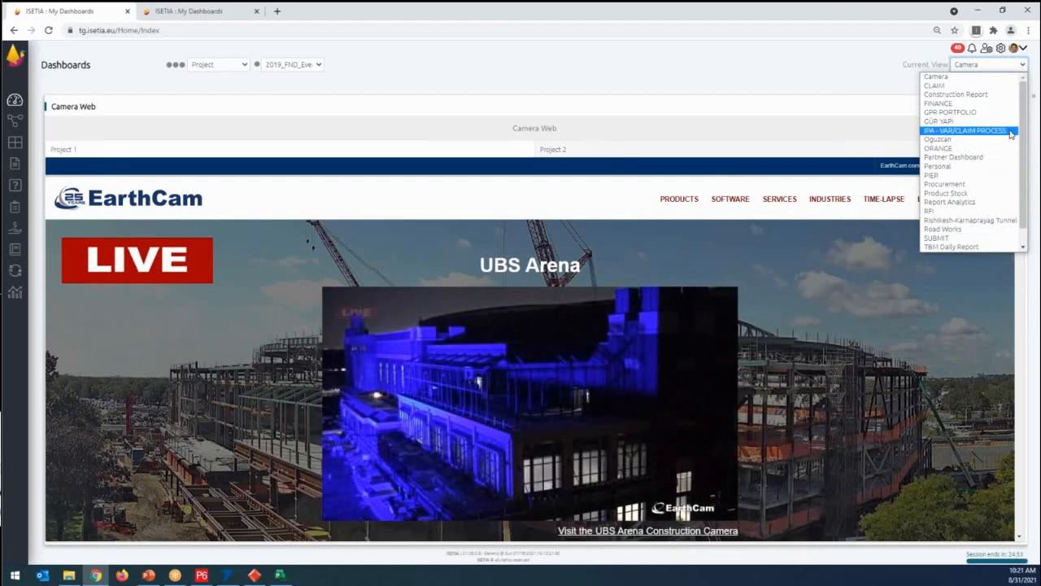
scroll(977, 163, "down", 1)
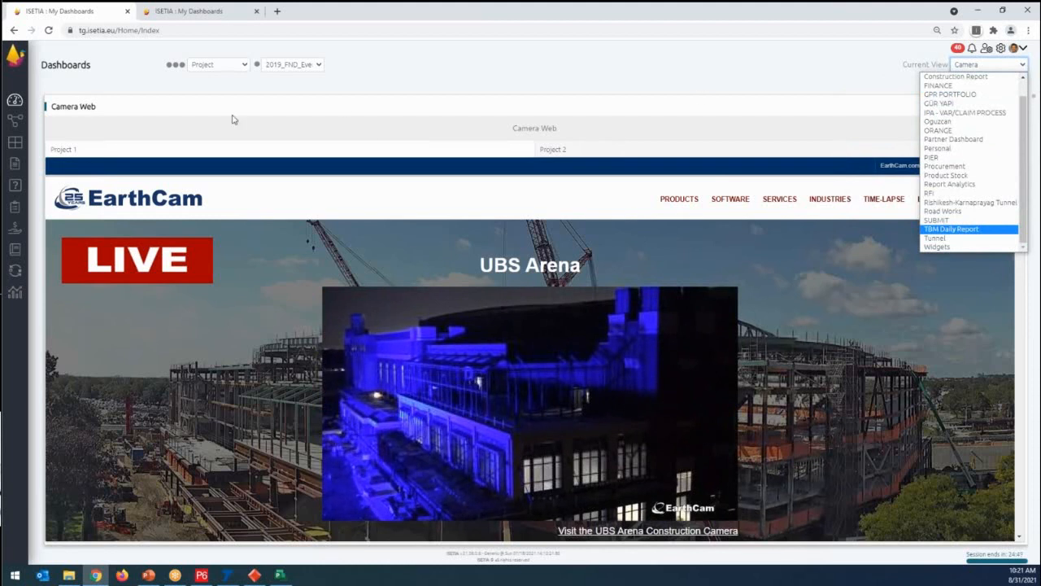
- Open the ISETIA Board list and set its project filter to All
left_click(14, 143)
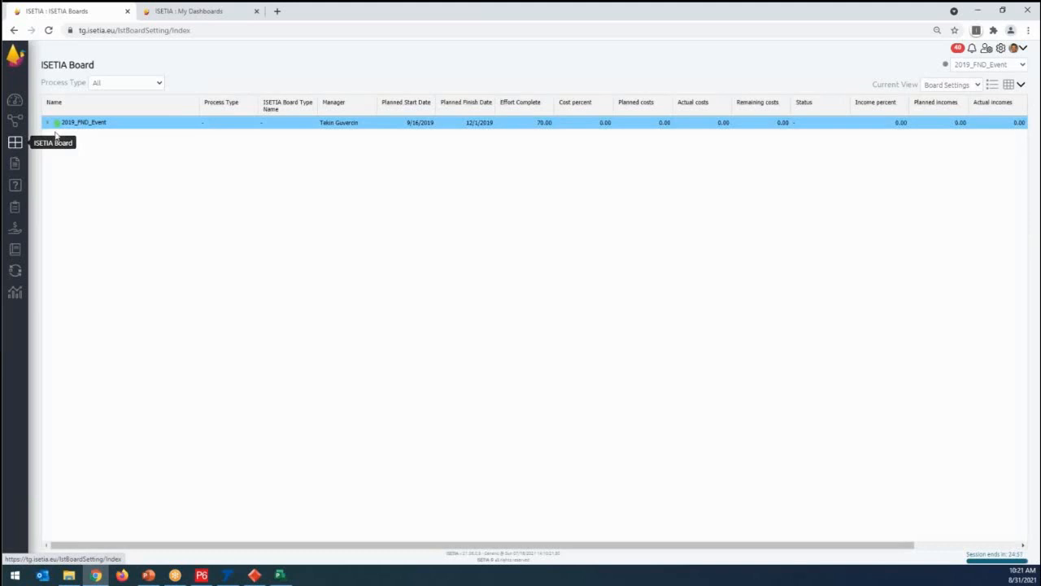
left_click(988, 66)
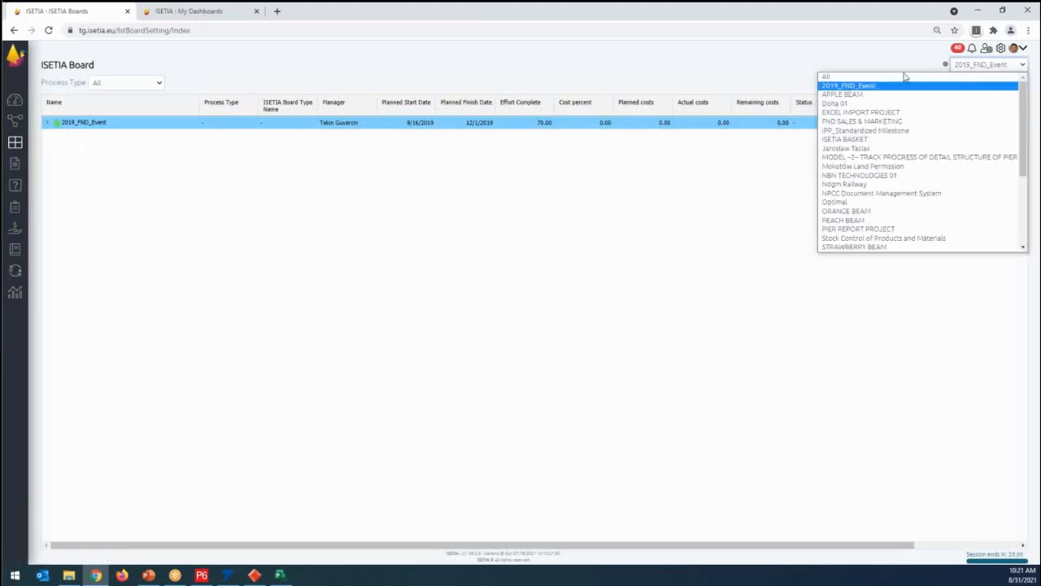
left_click(856, 82)
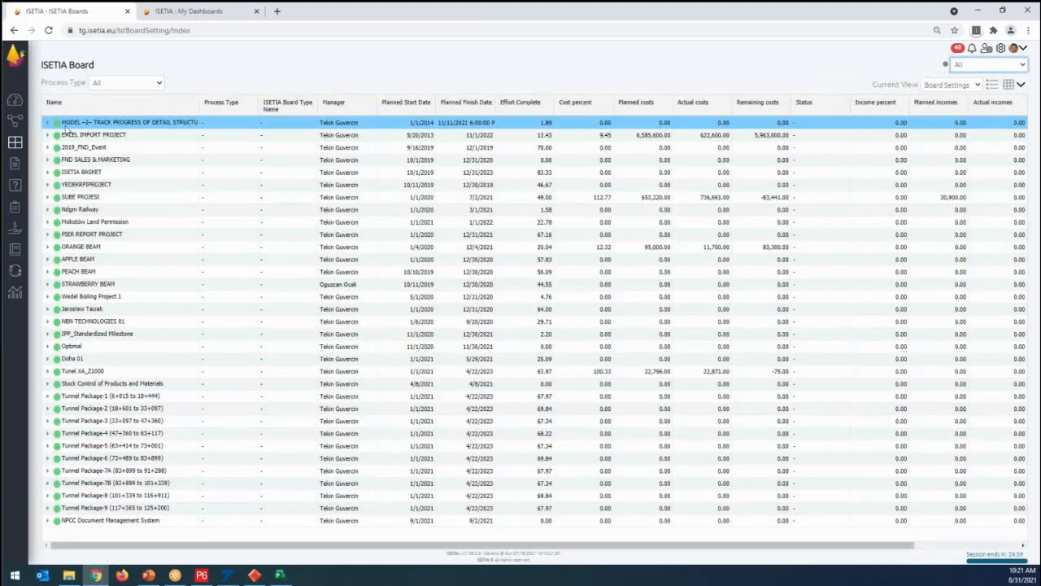
- Open the PIER-P6-MSP-TILOS-PP board under the MODEL project for tracking pier detail structure and show it as a Gantt chart
left_click(48, 123)
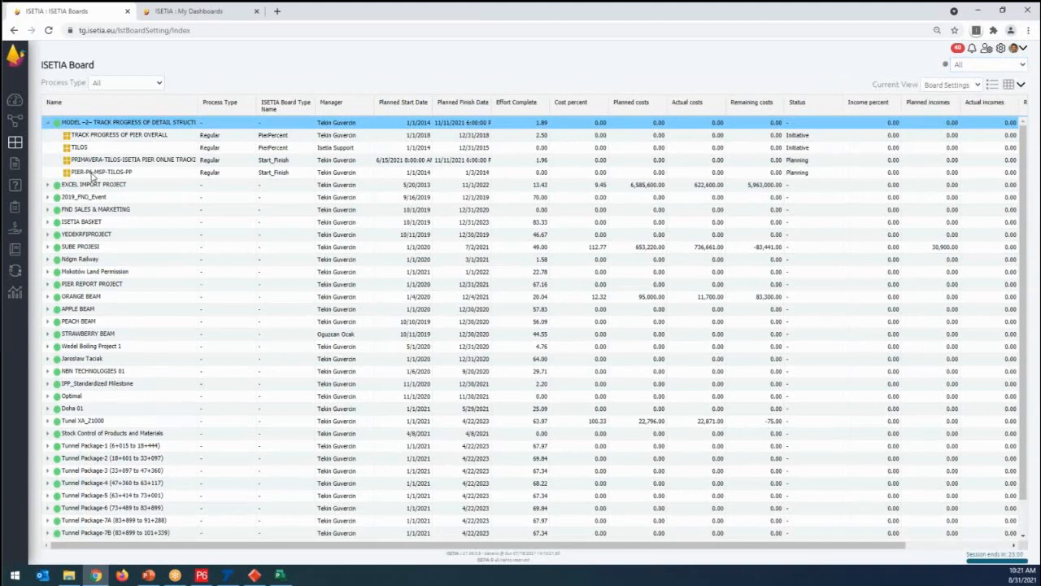
left_click(92, 172)
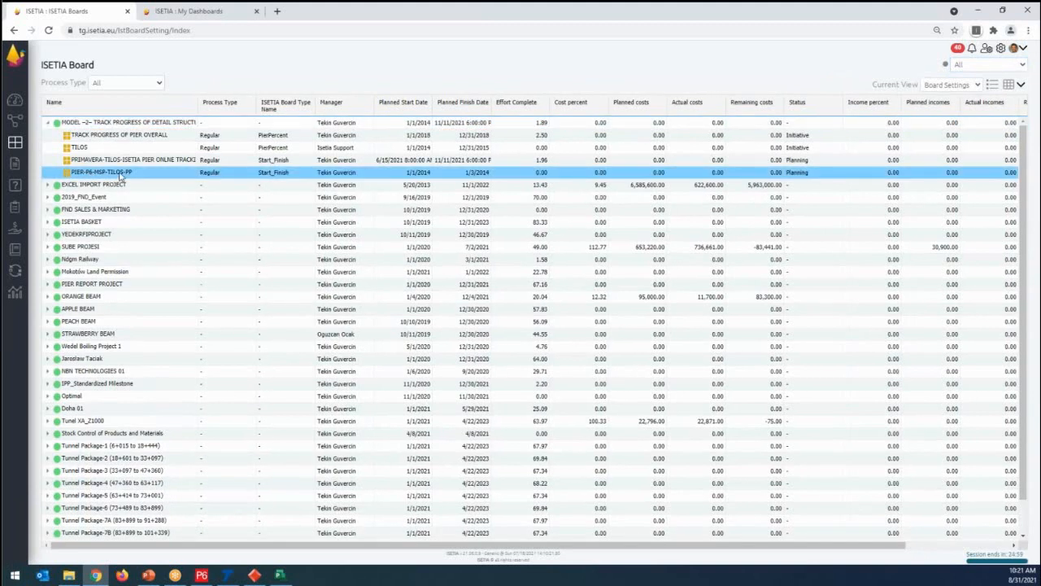
right_click(120, 177)
left_click(140, 180)
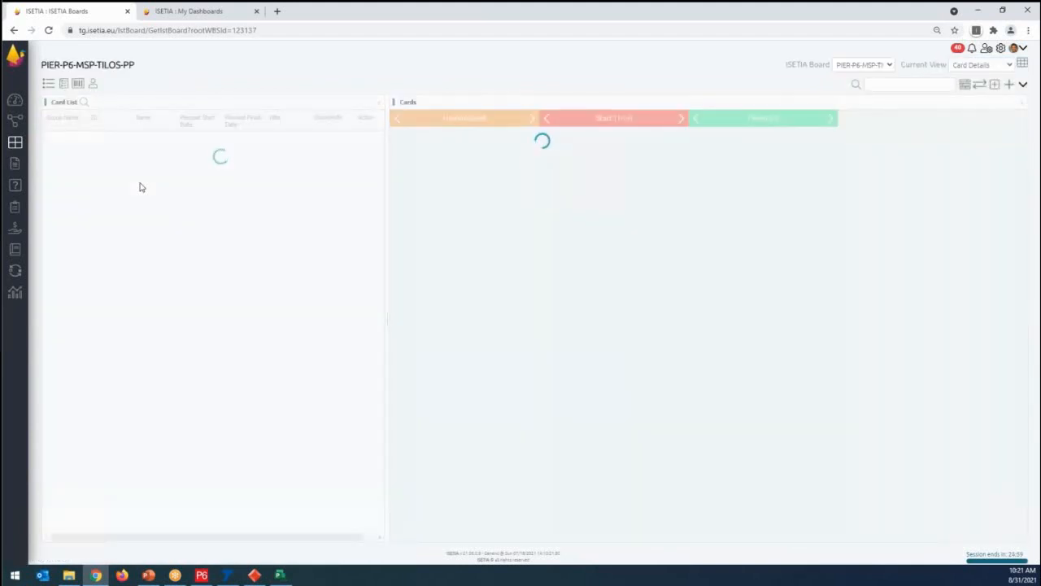
left_click_drag(83, 124, 140, 131)
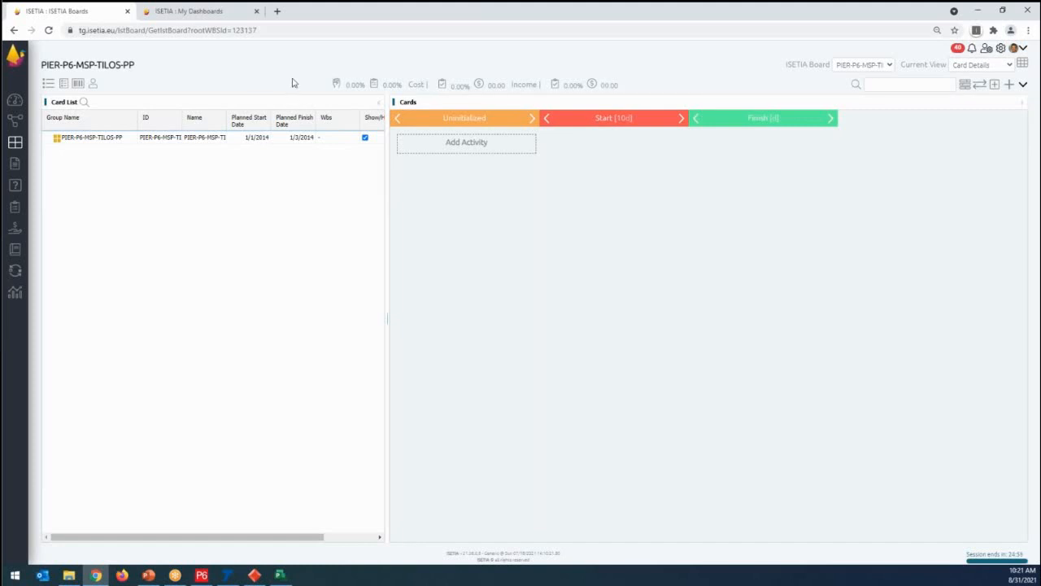
left_click(964, 85)
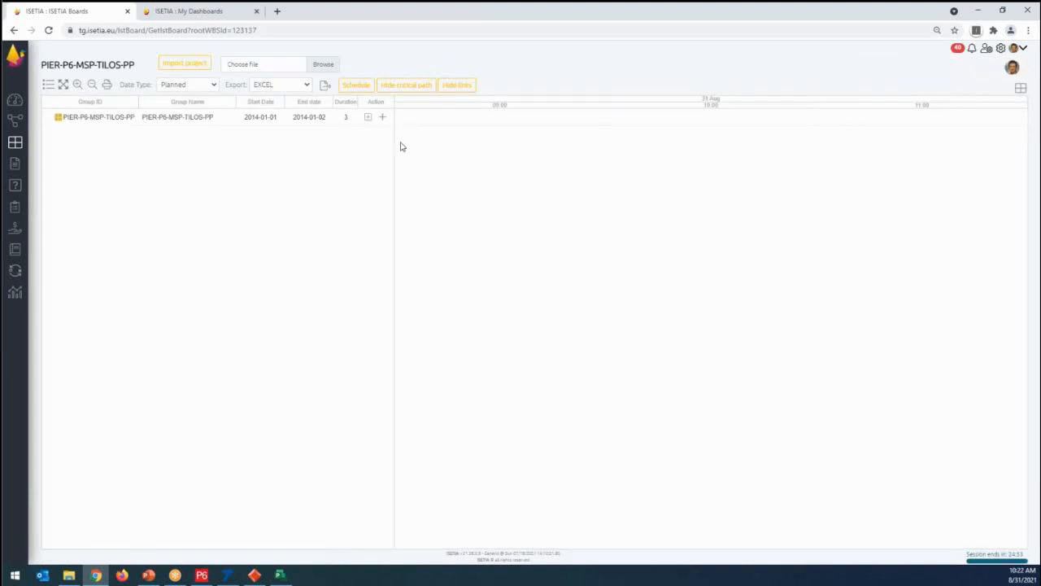
- Add an activity to the PIER-P6-MSP-TILOS-PP board, name it A, set its planned duration to 5 and save it
left_click(384, 118)
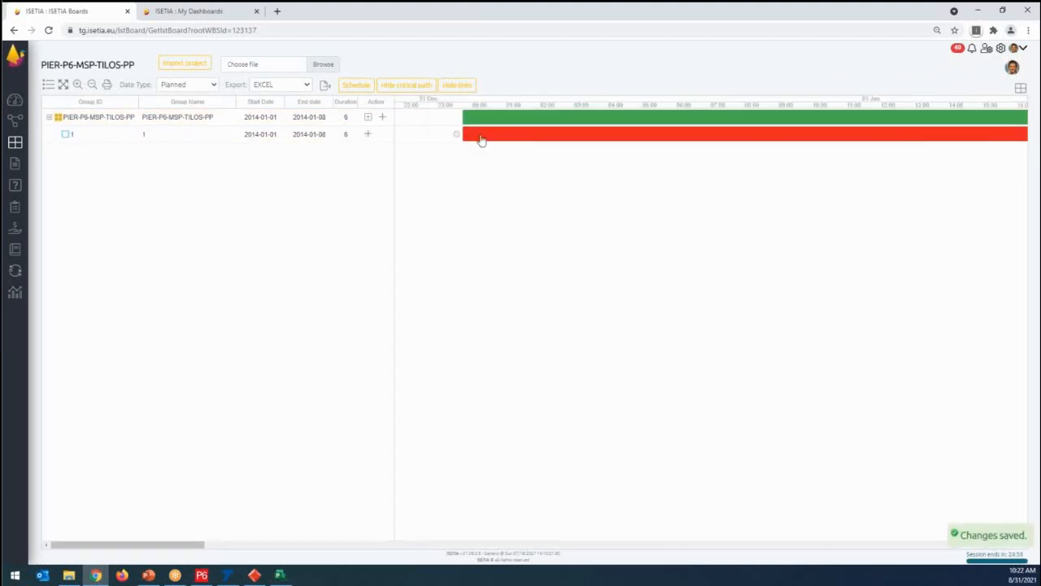
double_click(481, 139)
double_click(415, 257)
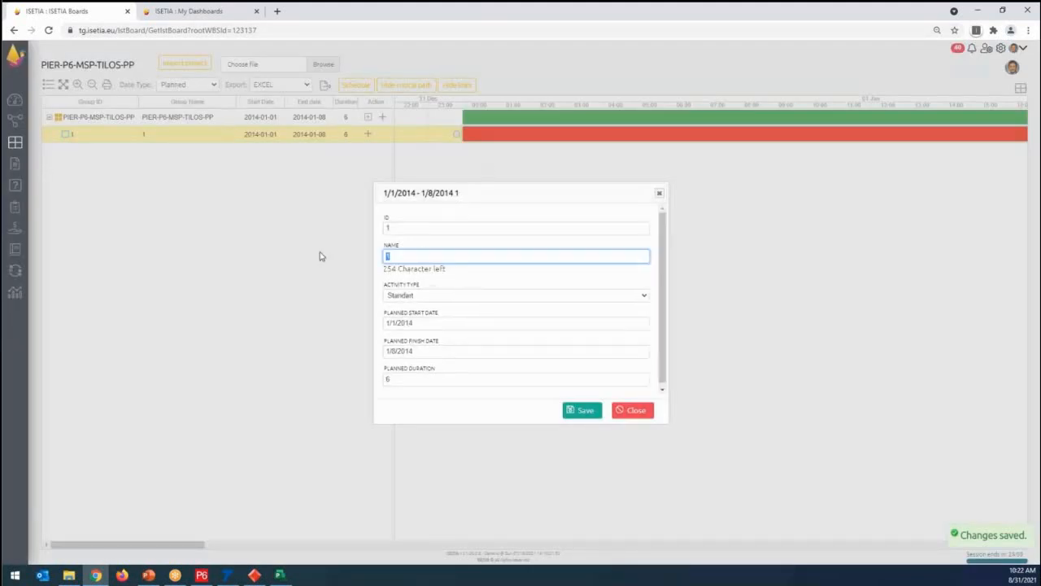
type("A")
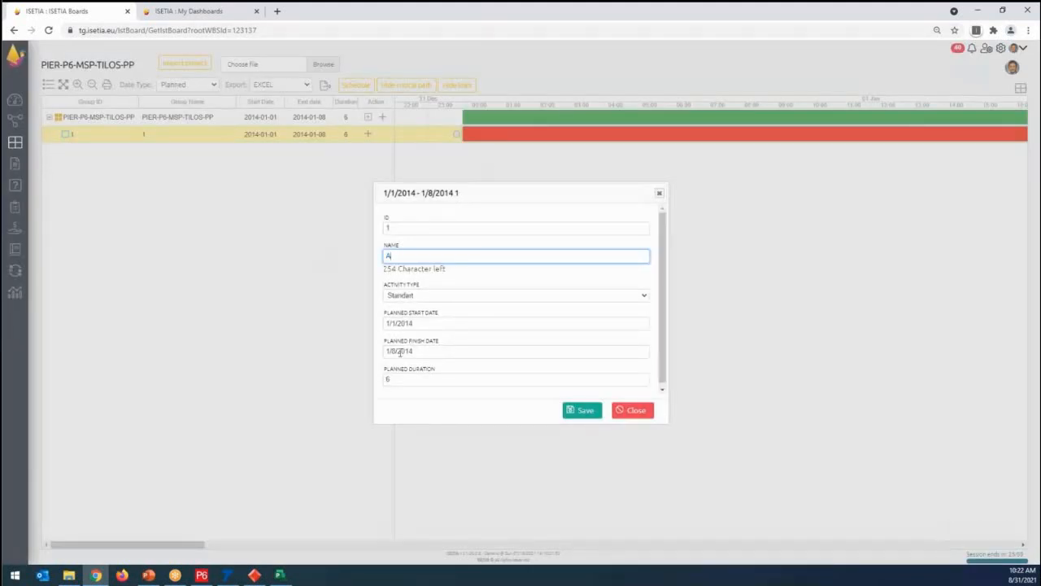
double_click(391, 380)
type("7")
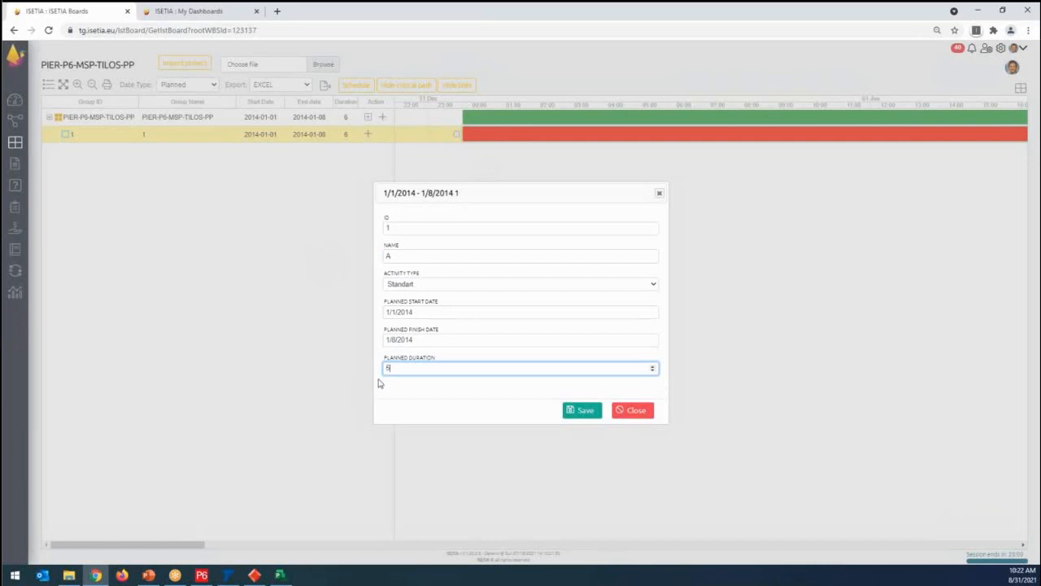
left_click(581, 411)
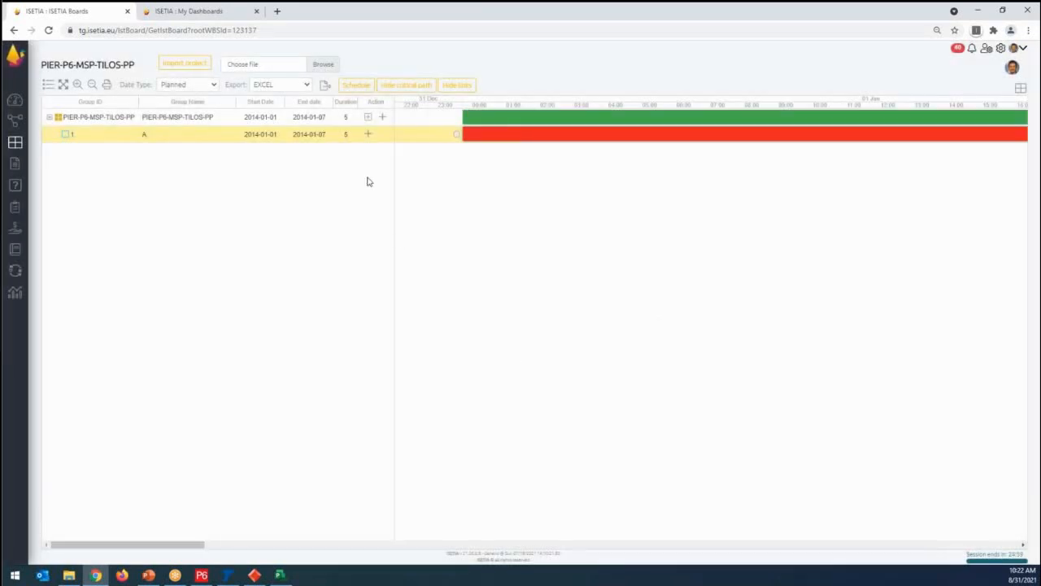
- Add a second activity to the board, name it B, set its planned duration to 10 and save it
left_click(384, 119)
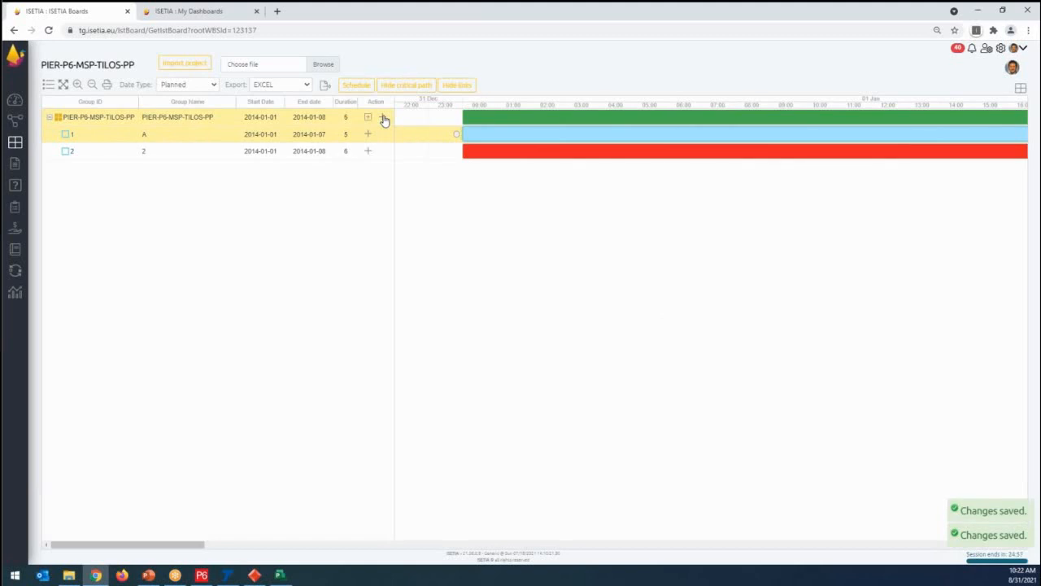
double_click(492, 153)
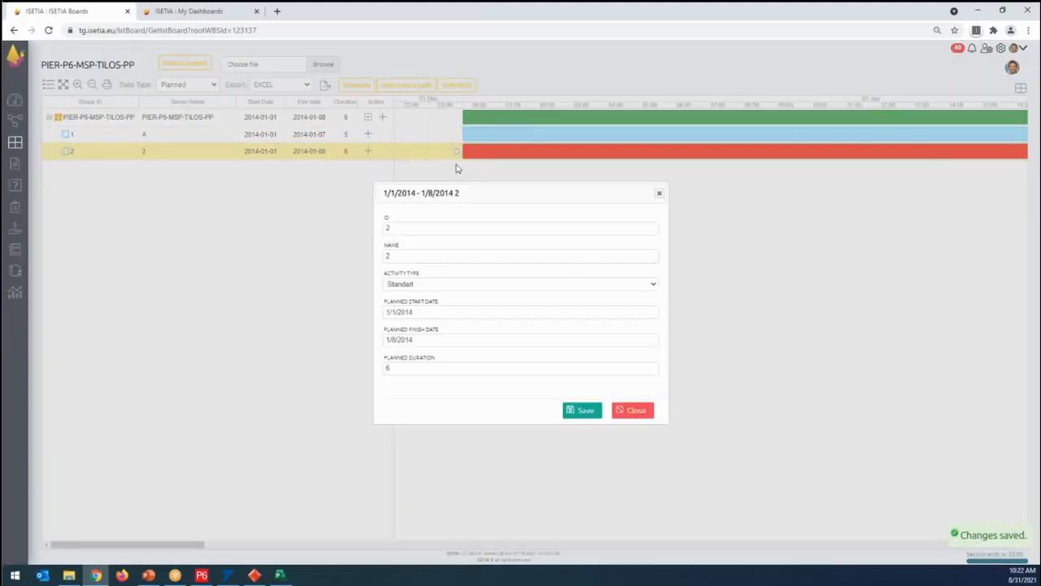
left_click(400, 374)
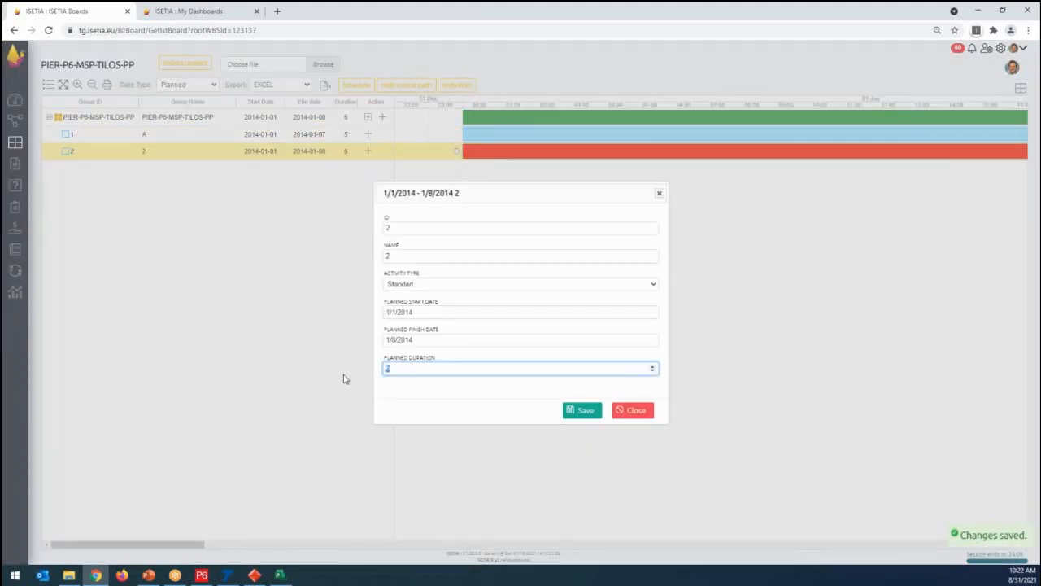
key("BackSpace")
type("10")
double_click(397, 255)
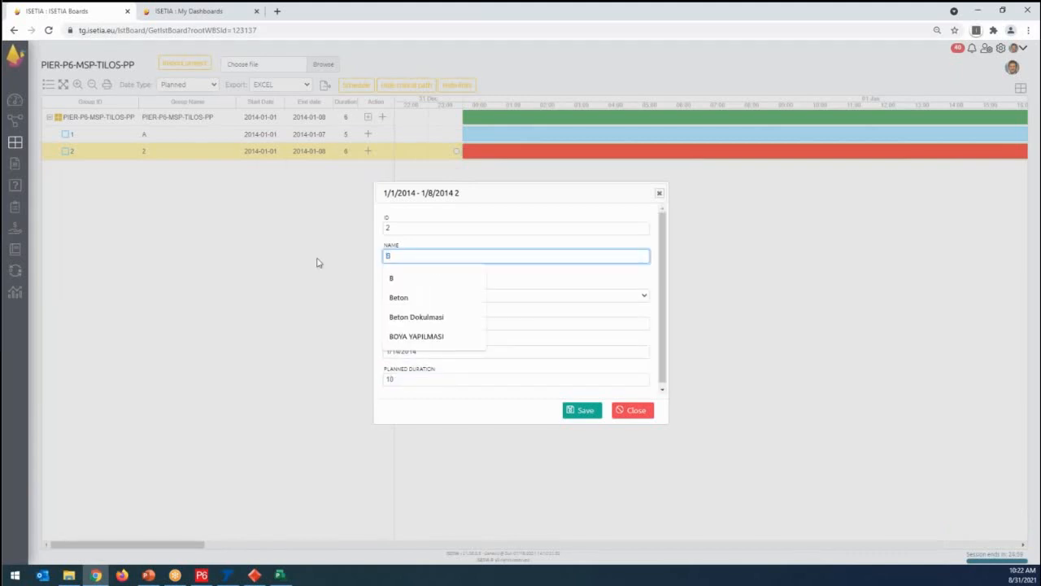
left_click(391, 278)
left_click(583, 410)
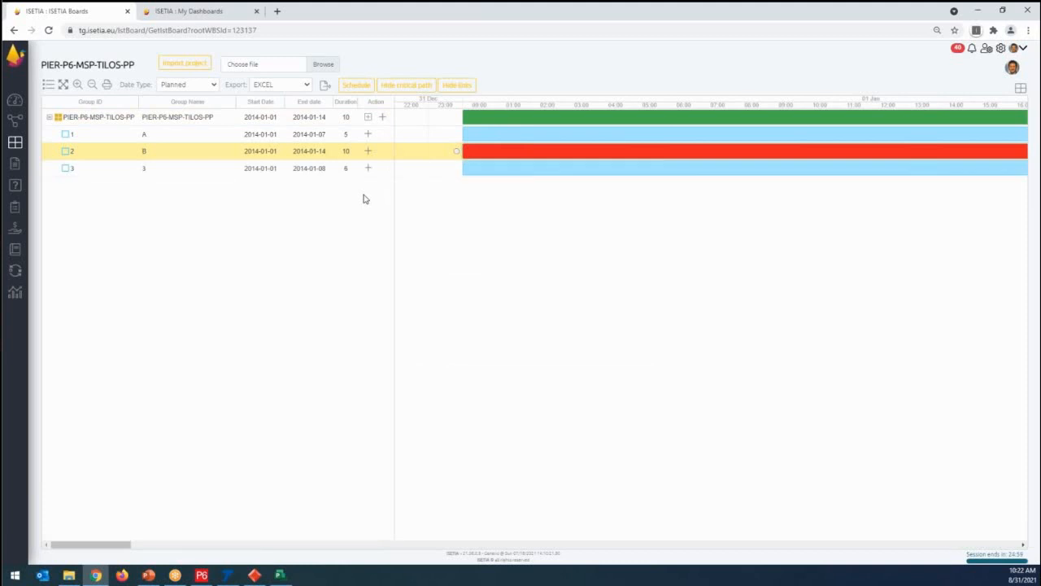
- Name the third activity C, set its planned duration to 15 and save it
double_click(486, 171)
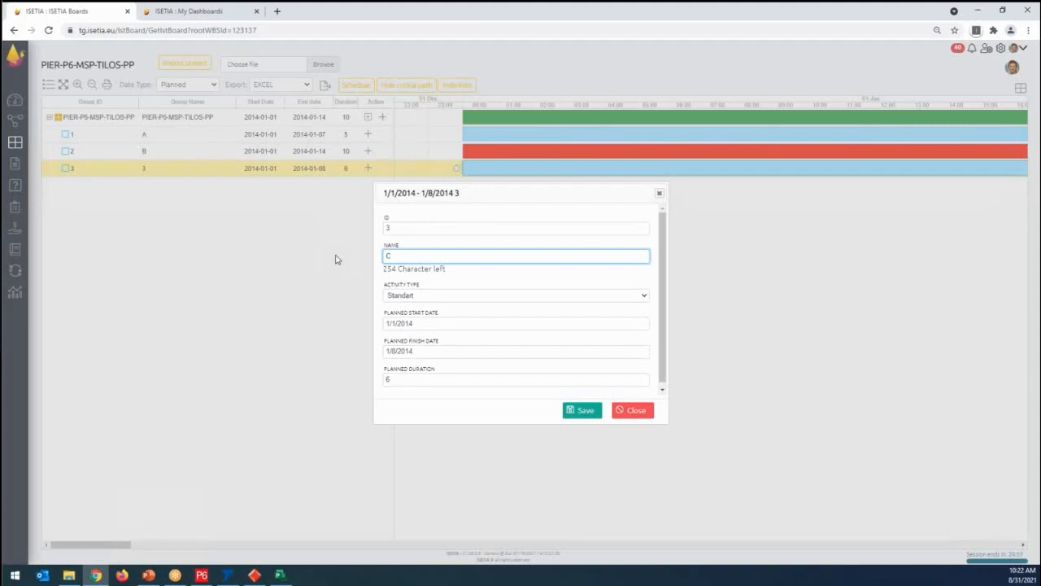
left_click_drag(391, 380, 364, 385)
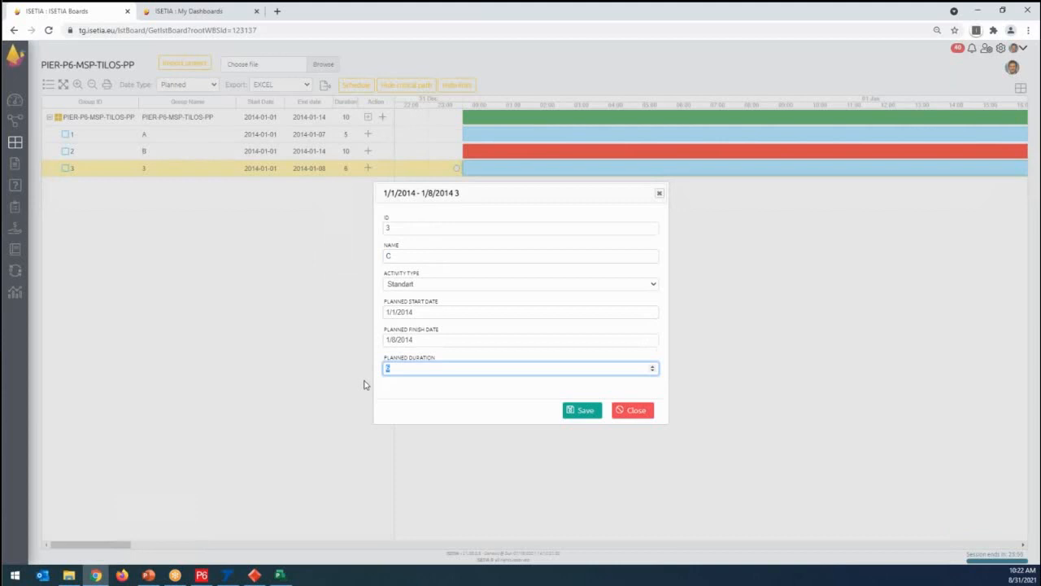
left_click(568, 410)
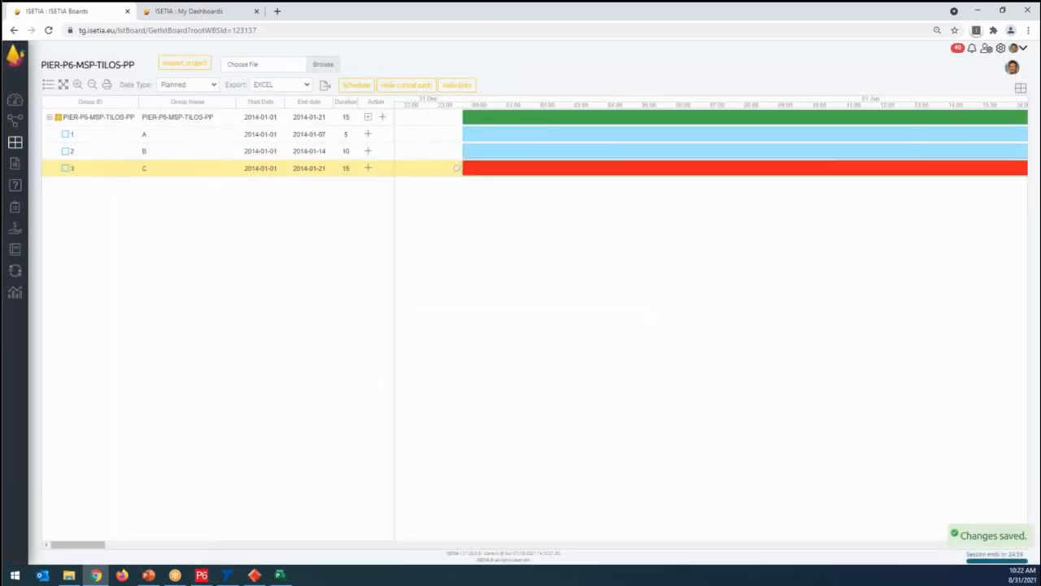
- Link the finish of activity A to the start of activity C in the Gantt chart
left_click(93, 85)
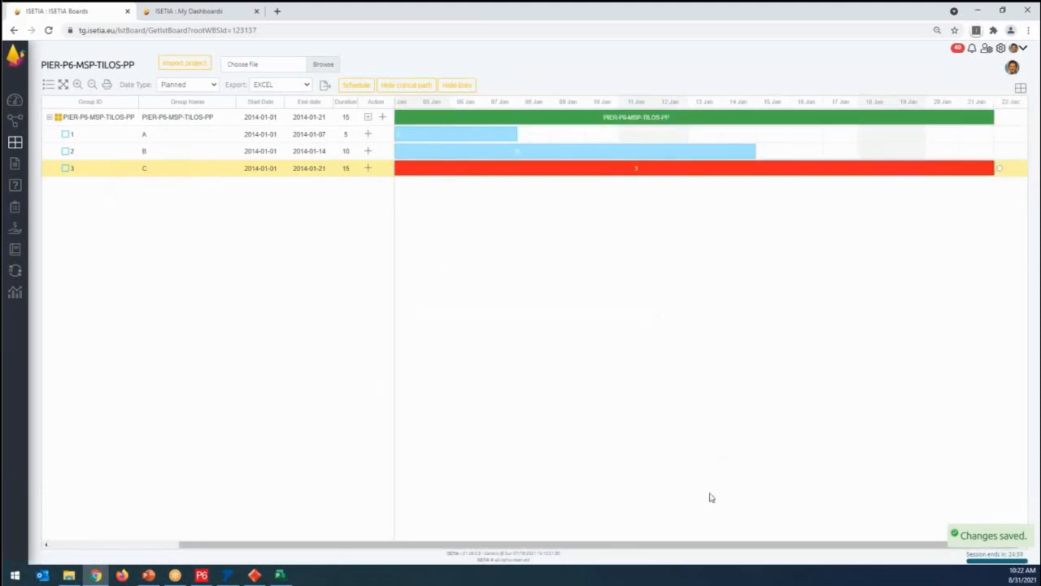
left_click(94, 85)
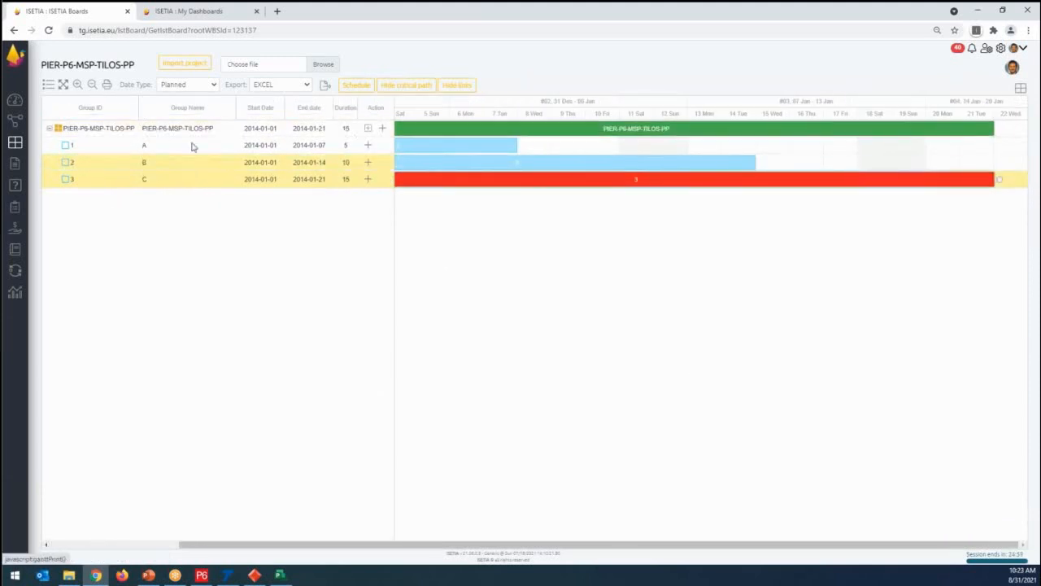
left_click(511, 150)
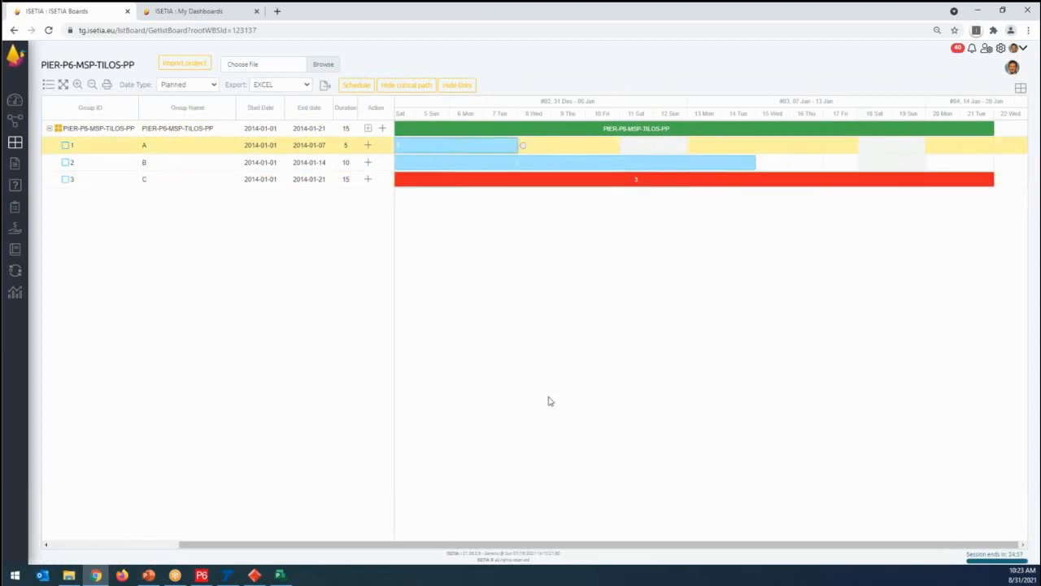
left_click_drag(431, 543, 270, 544)
left_click_drag(673, 146, 423, 182)
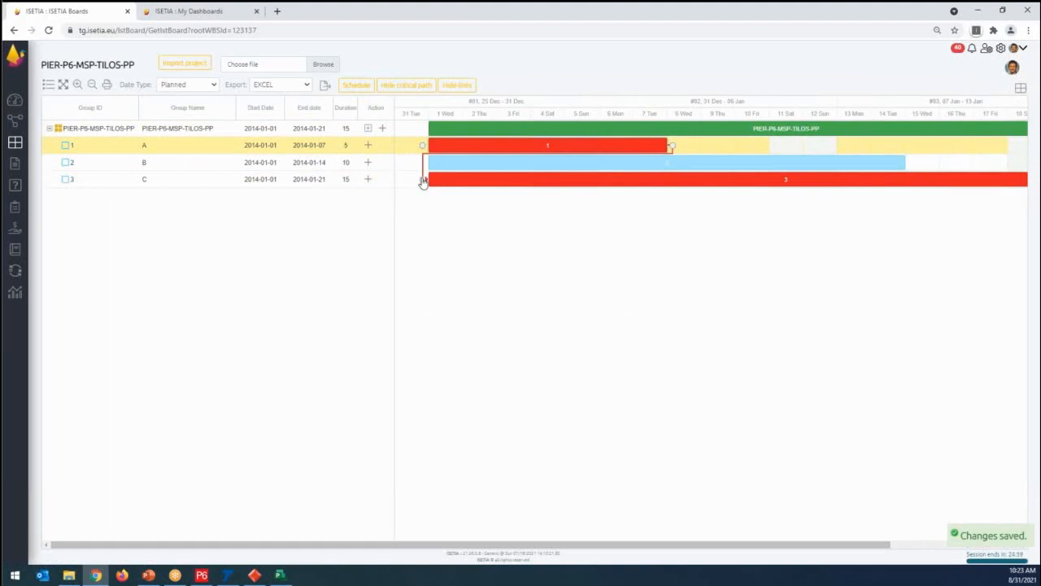
- Try to link the finish of activity B to the start of activity C, and schedule the board
left_click(724, 163)
left_click_drag(911, 163, 411, 183)
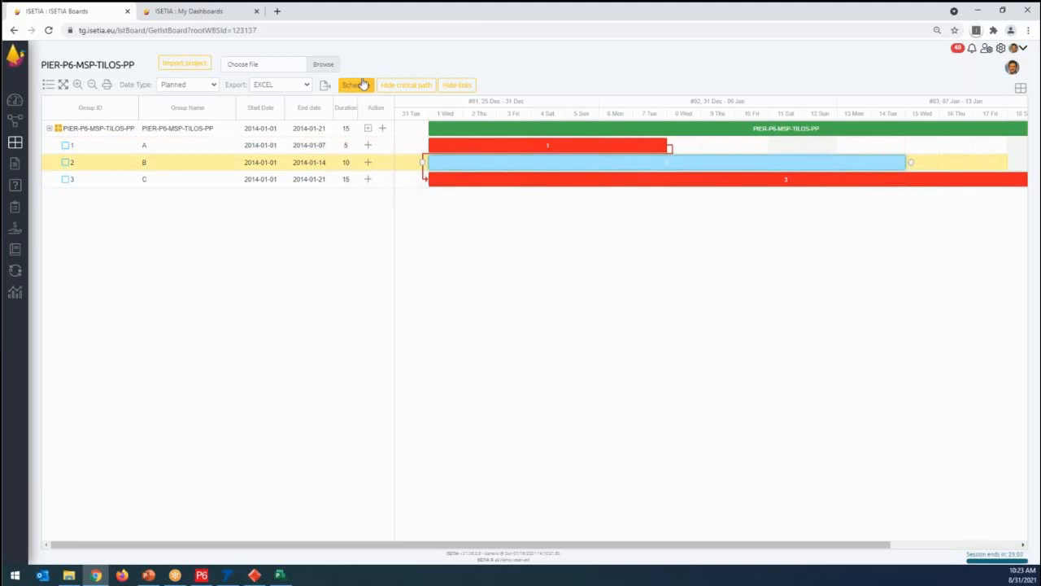
left_click(360, 84)
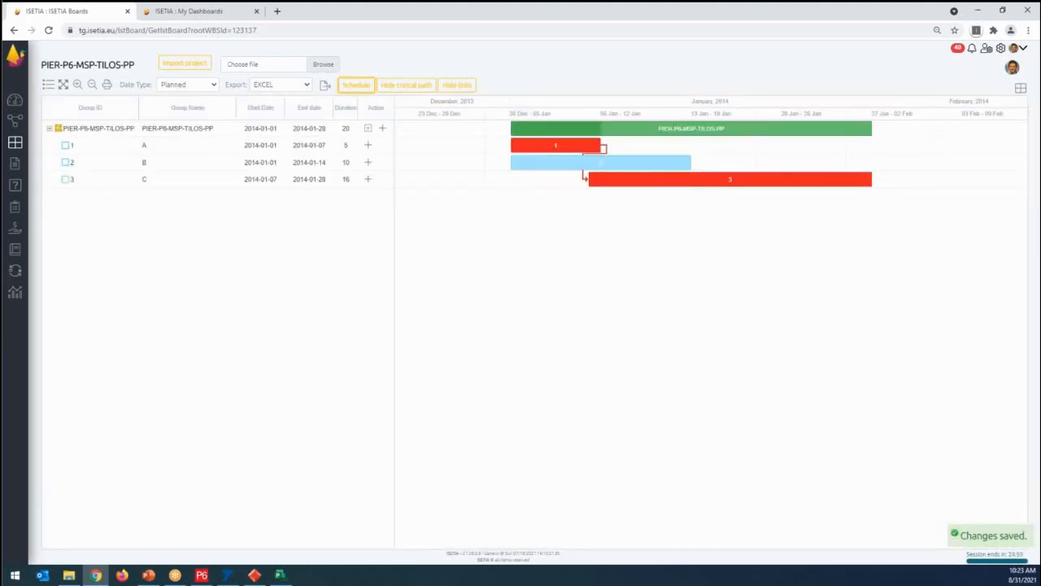
- Set activity C's planned duration to 15 and save the change
double_click(584, 181)
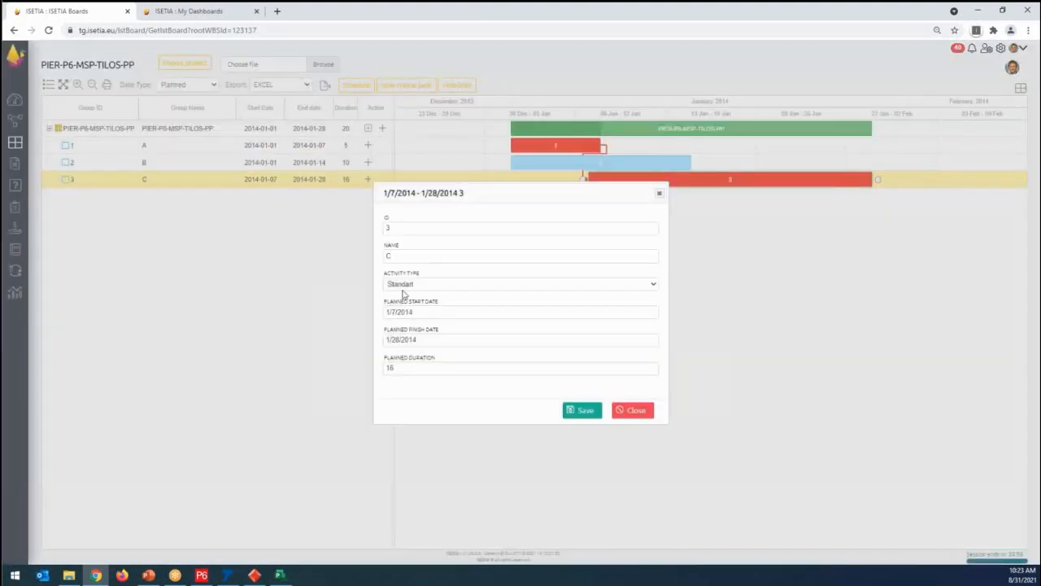
left_click(399, 370)
type("5")
left_click(582, 410)
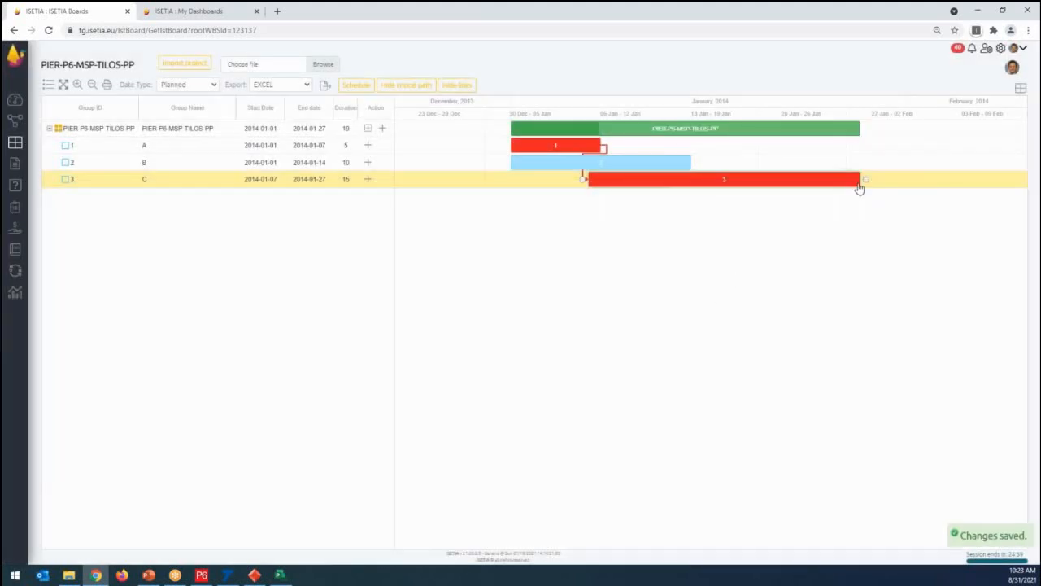
- Shorten activity C's bar to a duration of 13 and extend activity B's bar to 20 in the Gantt chart
left_click_drag(858, 181, 808, 185)
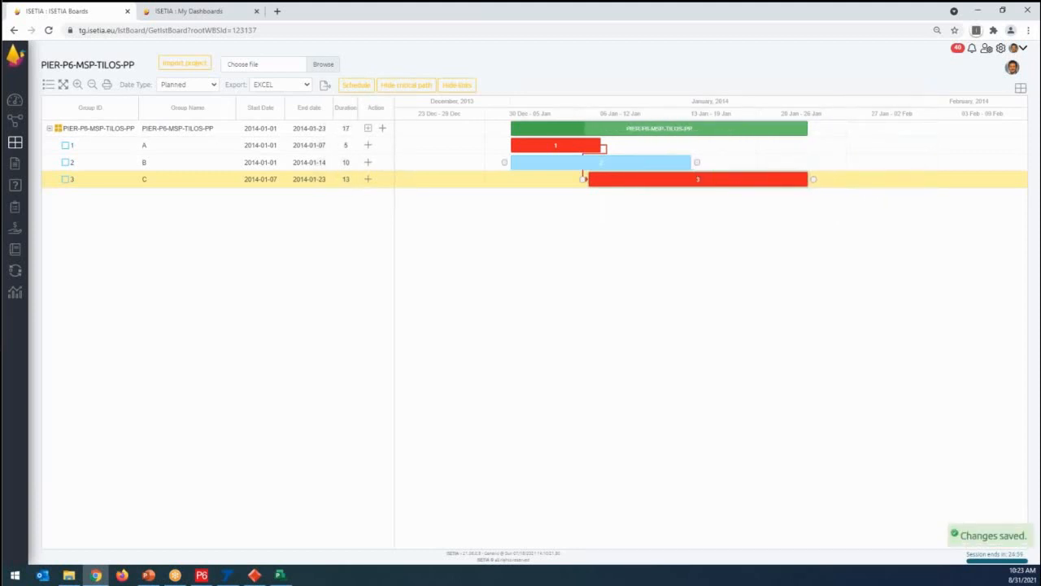
left_click_drag(696, 162, 869, 162)
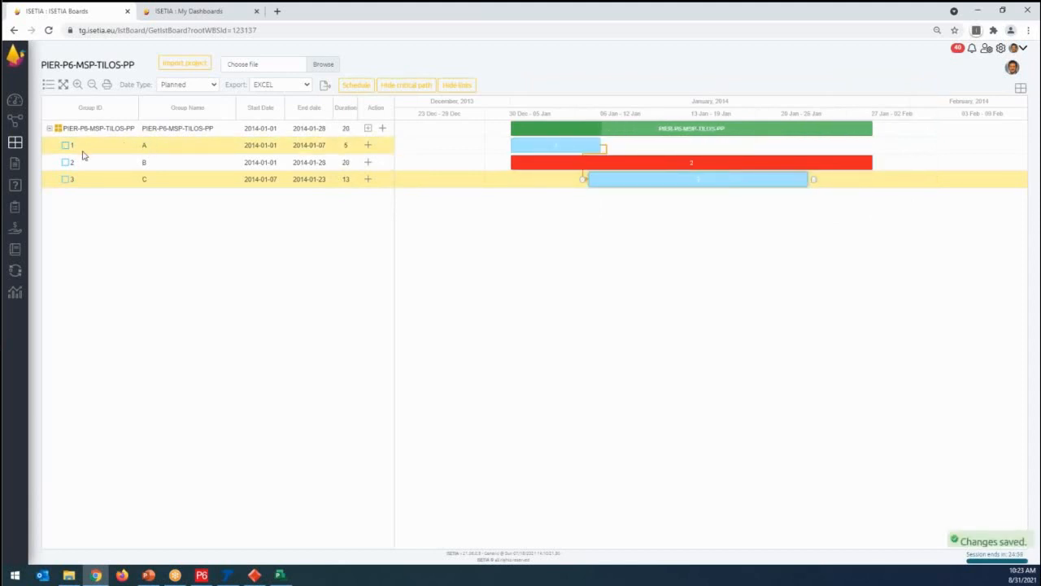
- Hide the critical path and the activity links in the Gantt chart, and show both again
left_click(410, 91)
left_click(460, 86)
left_click(399, 92)
left_click(461, 86)
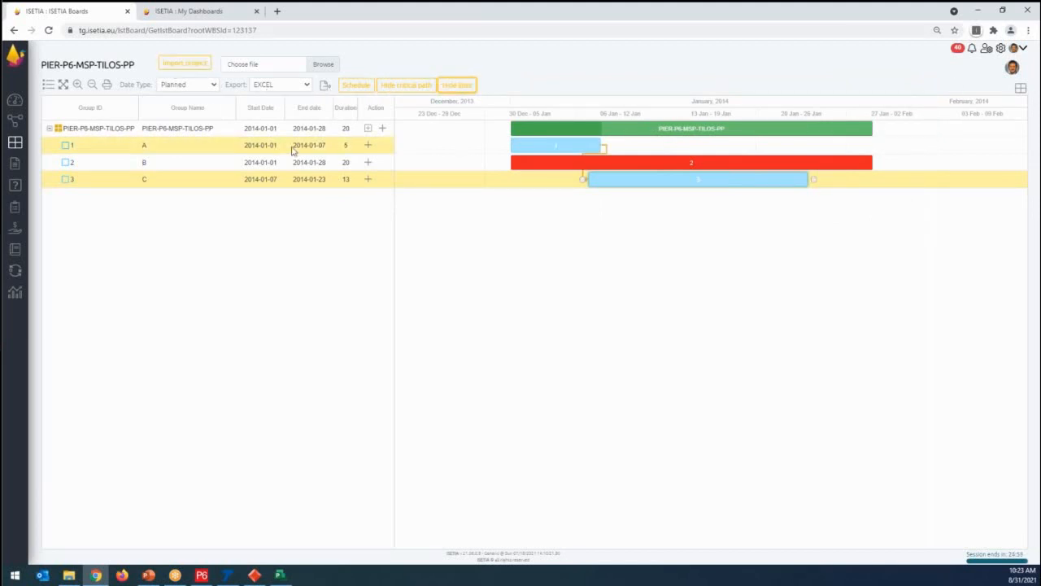
- Go through activities A, B and C, switch the board to its card view and compare the cards with the expanded card list
left_click(202, 148)
left_click(201, 166)
left_click(200, 179)
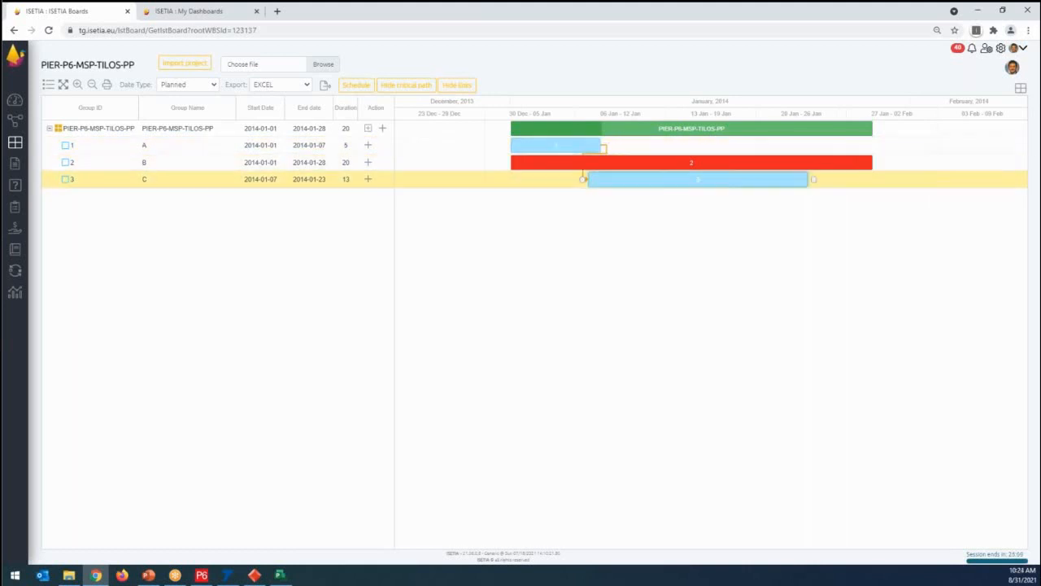
left_click(1020, 88)
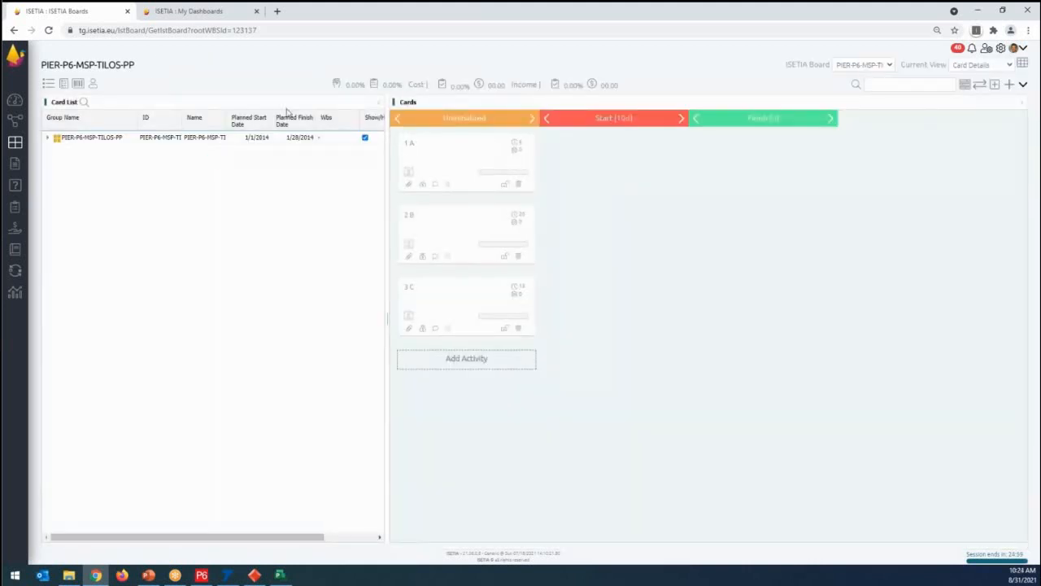
left_click(48, 140)
left_click(477, 186)
left_click(467, 239)
left_click(470, 319)
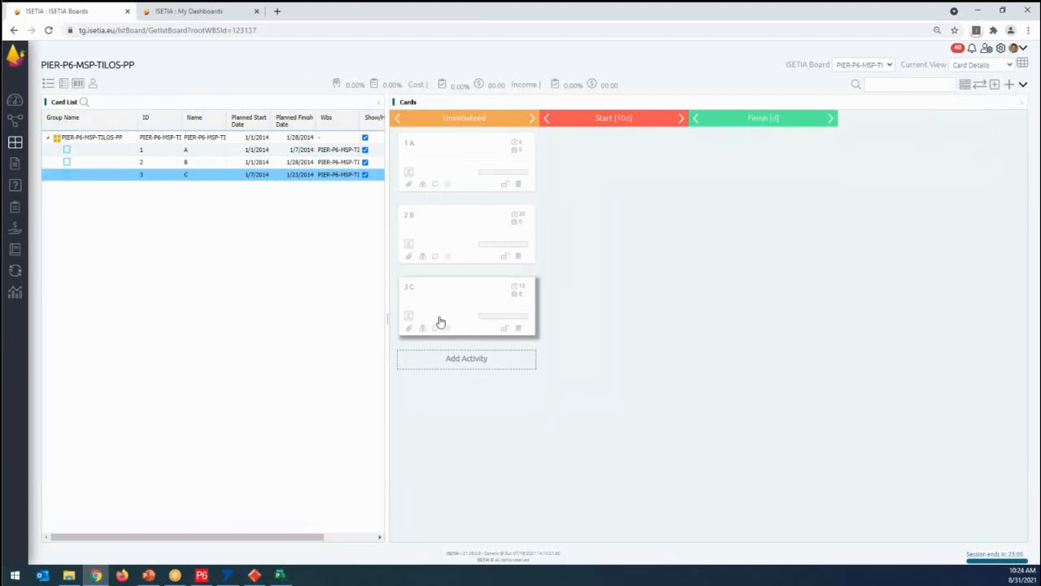
- Narrow the Group Name column in the card list and look through cards A, B and C
left_click_drag(136, 125, 96, 128)
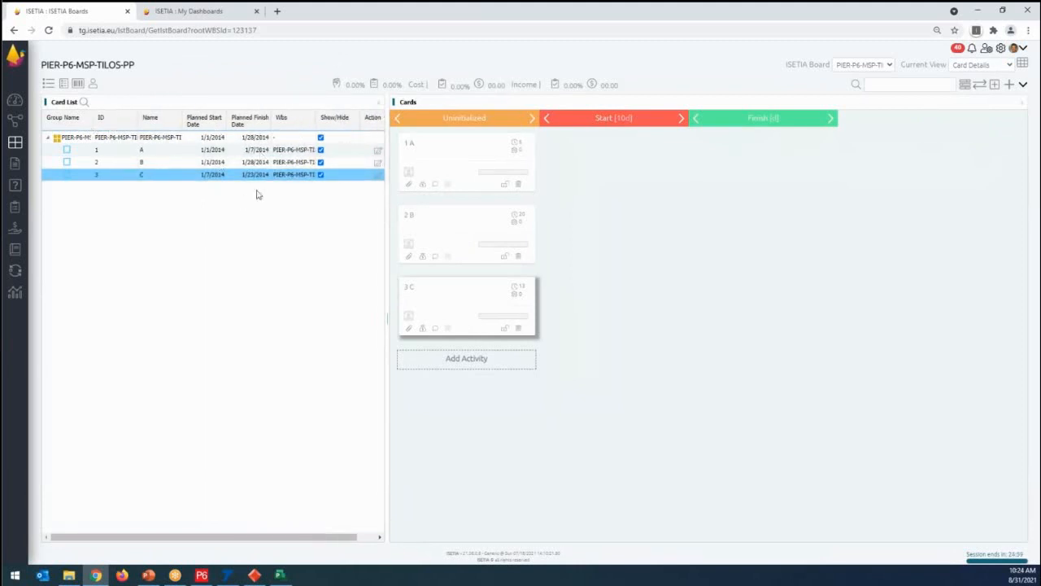
left_click(465, 158)
left_click(466, 236)
left_click(467, 318)
- Assign an administrator as the responsible user of activity A, enter the description "This is Excavation work", and save and close it
double_click(452, 159)
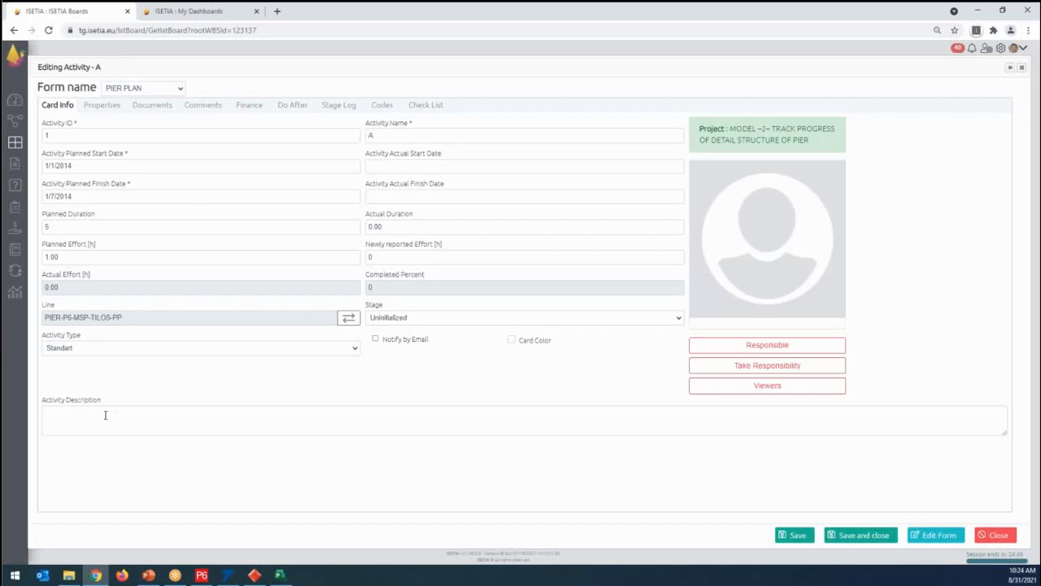
left_click(765, 347)
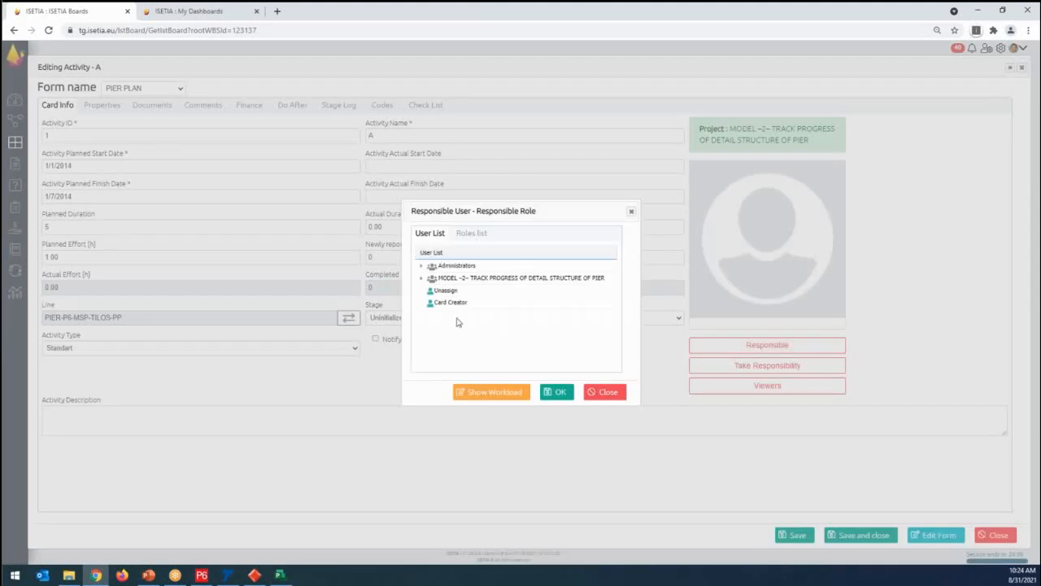
left_click(421, 266)
left_click(462, 302)
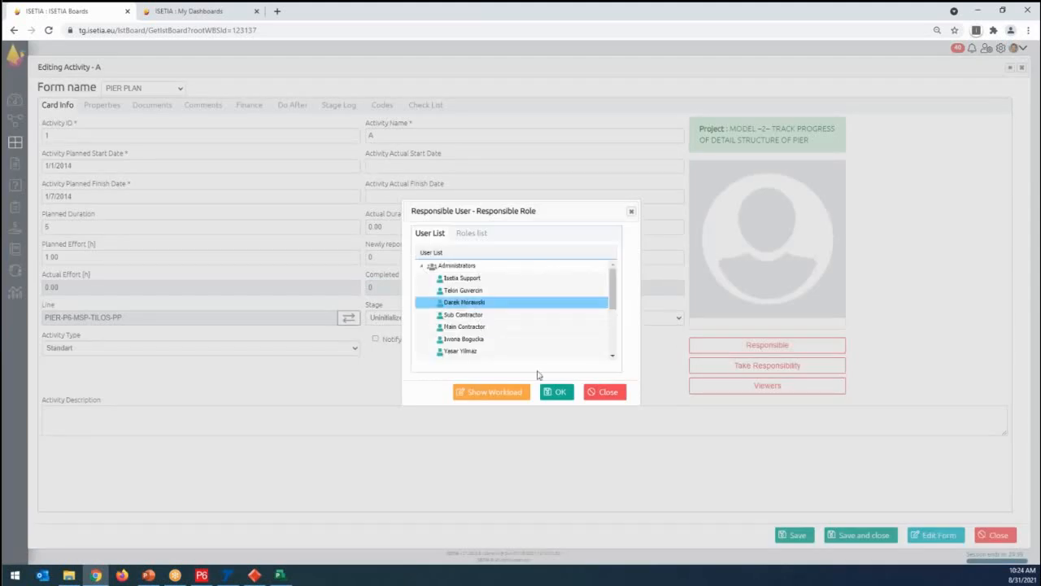
left_click(558, 391)
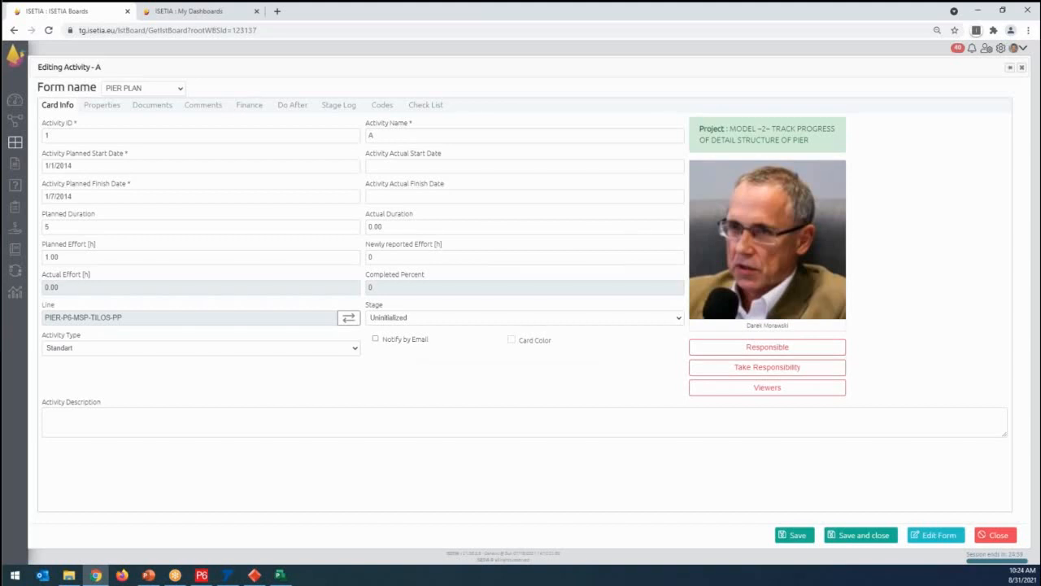
left_click(83, 416)
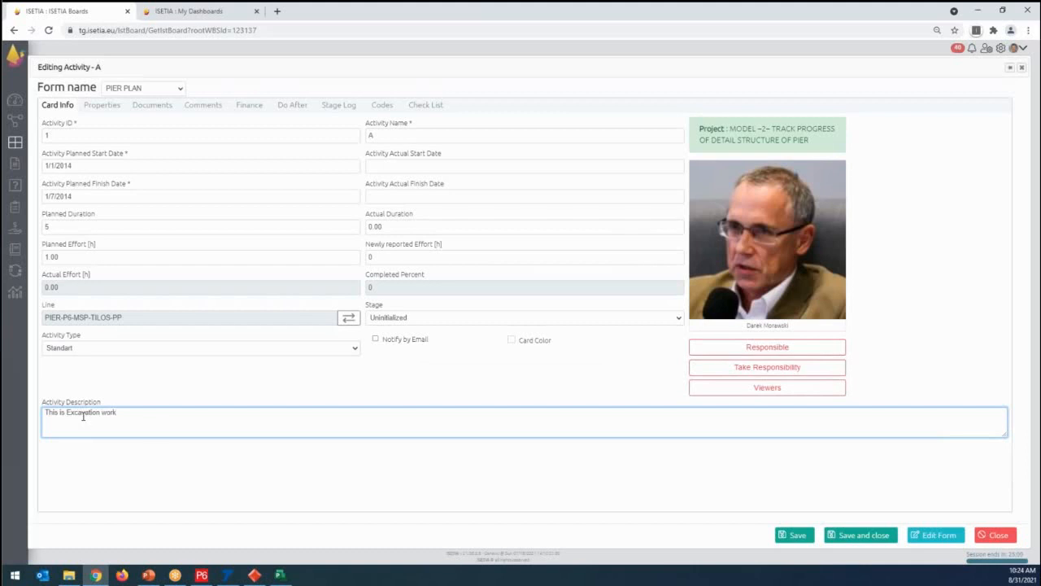
left_click(850, 539)
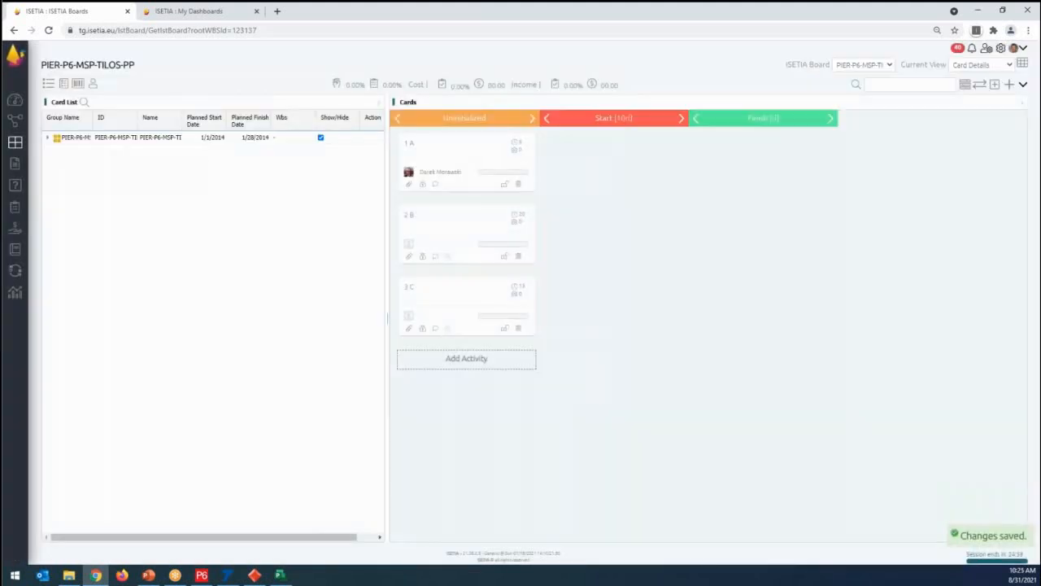
- Move activity A's card from the Uninitialized stage to the Start stage
key("ctrl")
key("ctrl")
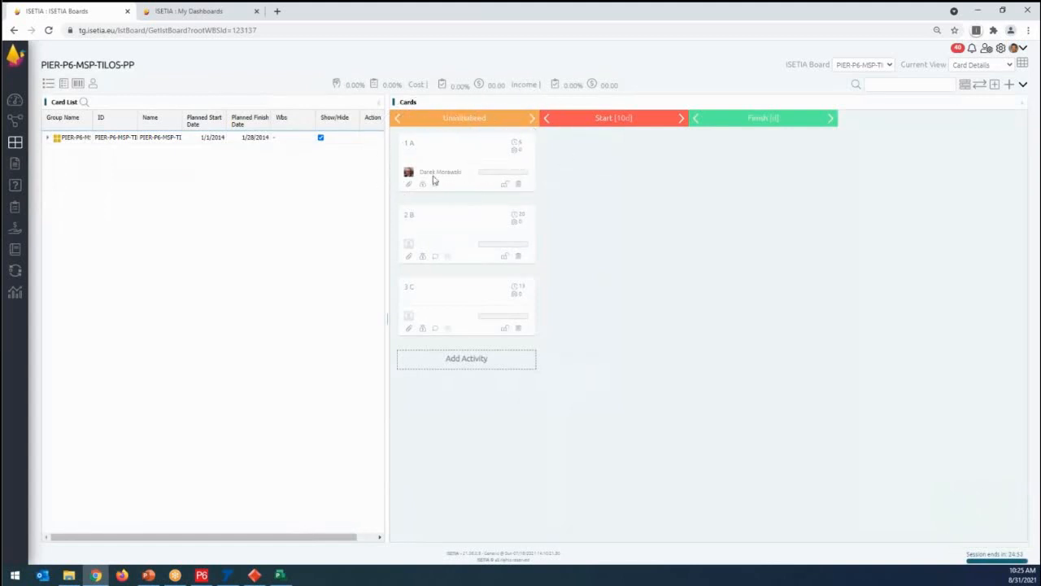
left_click_drag(437, 154, 581, 151)
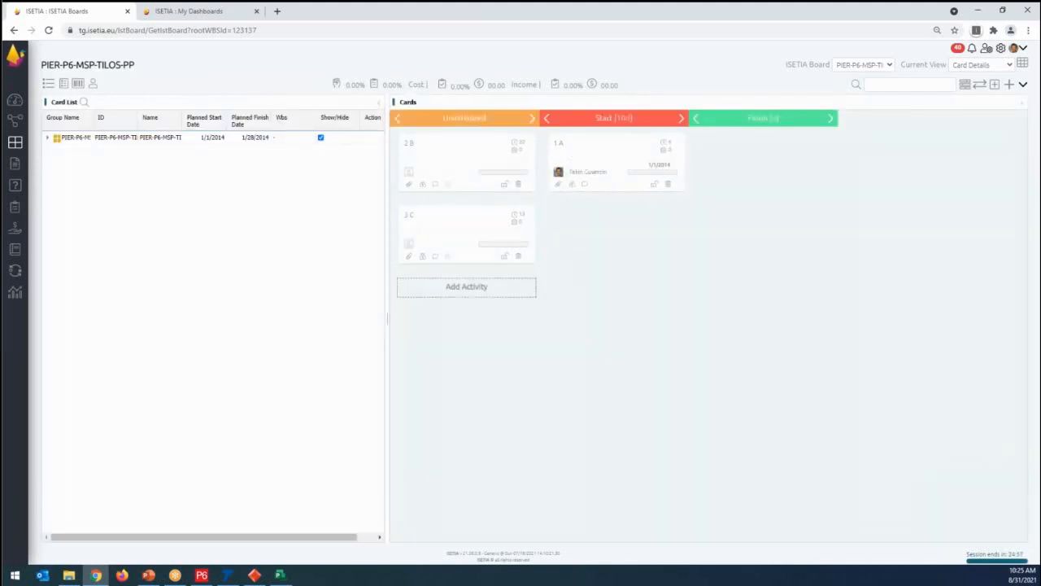
- Open activity A's properties and check the status options for land, mobilization permit, building permit, traffic diversion and gas utility diversion
mouse_move(573, 185)
double_click(613, 157)
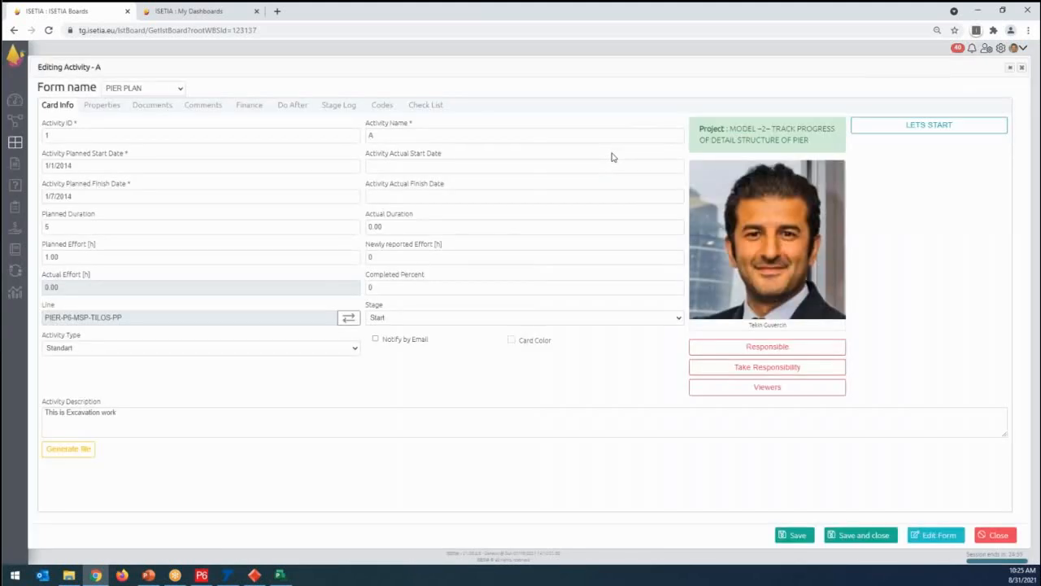
left_click(108, 110)
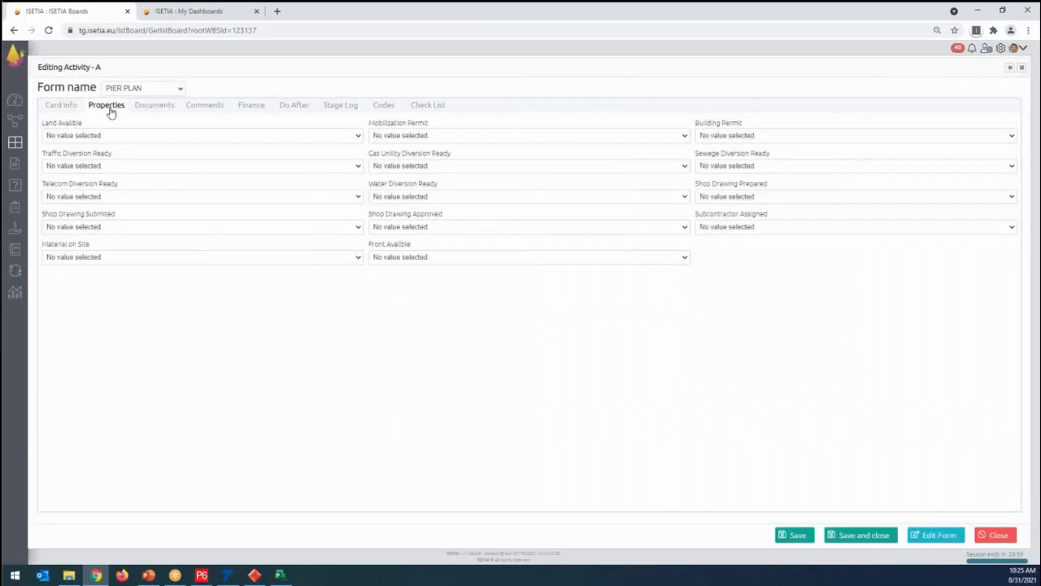
left_click(120, 135)
left_click(120, 135)
left_click(418, 135)
left_click(418, 135)
left_click(708, 138)
left_click(707, 138)
left_click(95, 166)
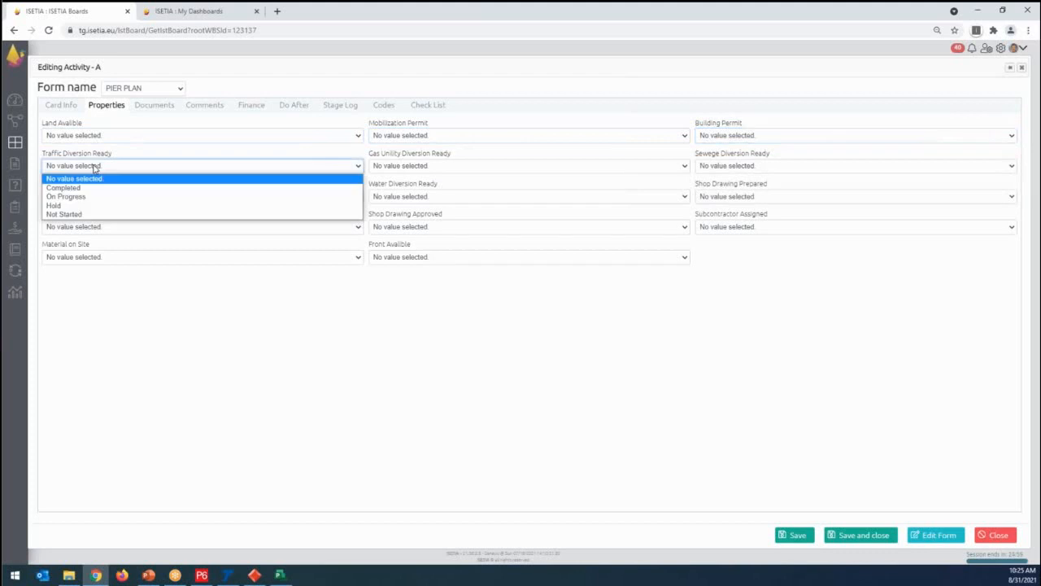
left_click(95, 166)
left_click(396, 169)
left_click(396, 168)
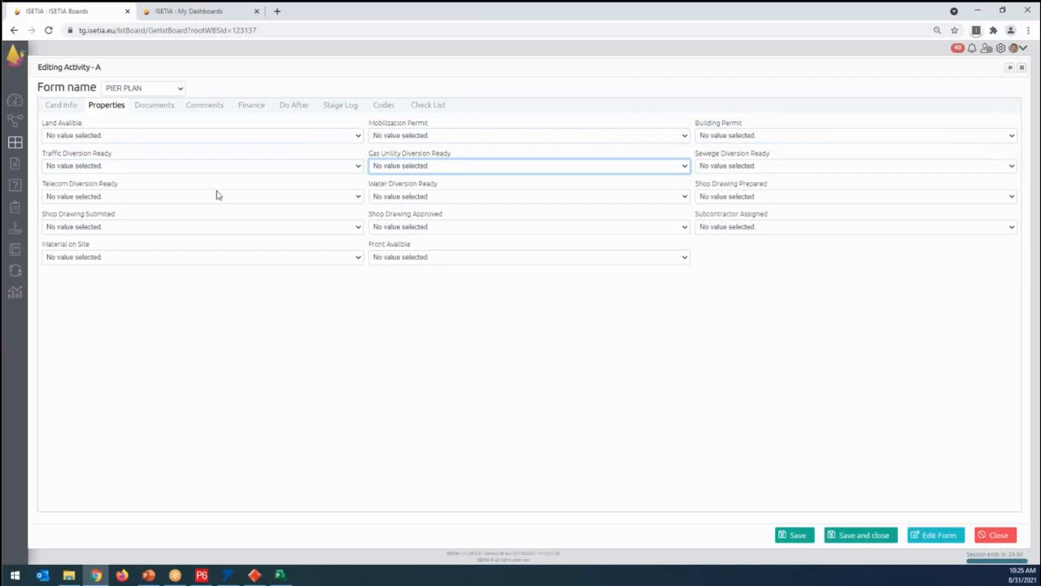
- Add the comment "Sir. We have not recieve Mobilization Permit from Goverment" to activity A
left_click(214, 107)
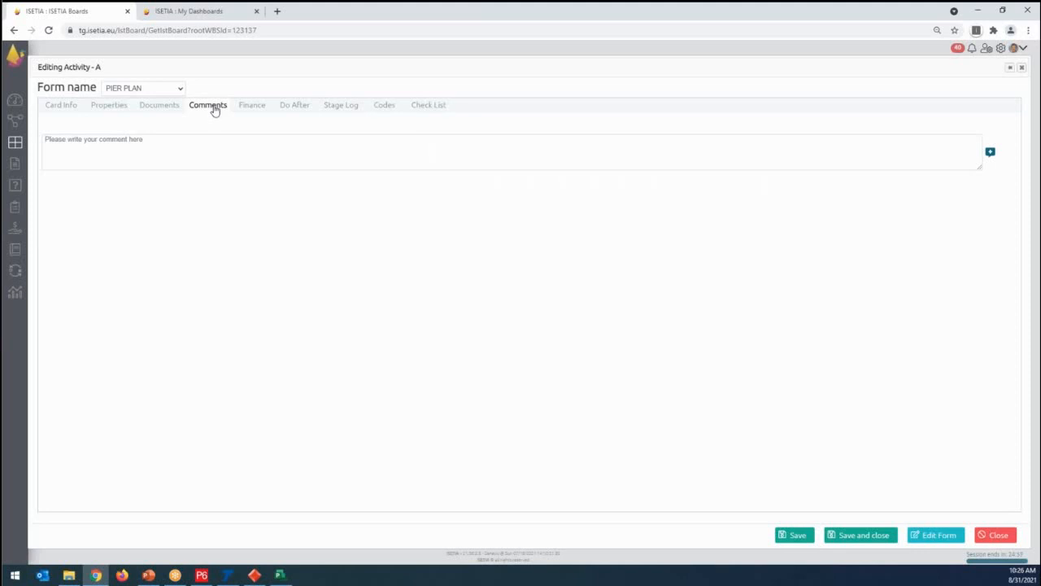
left_click(150, 141)
type("Sir. We have")
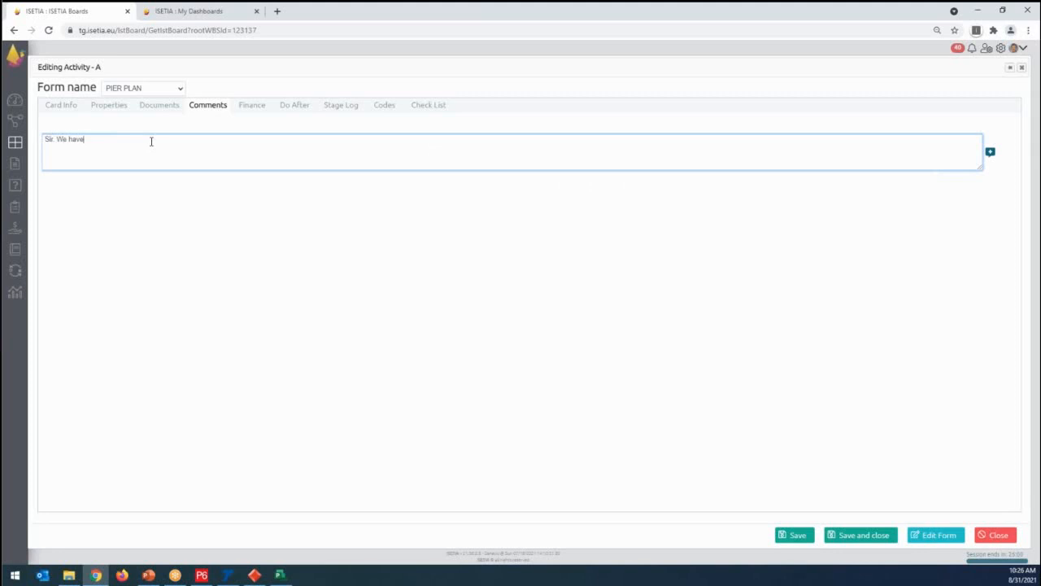
type(" not recieve Mobilization Permit from Goverment")
left_click(990, 152)
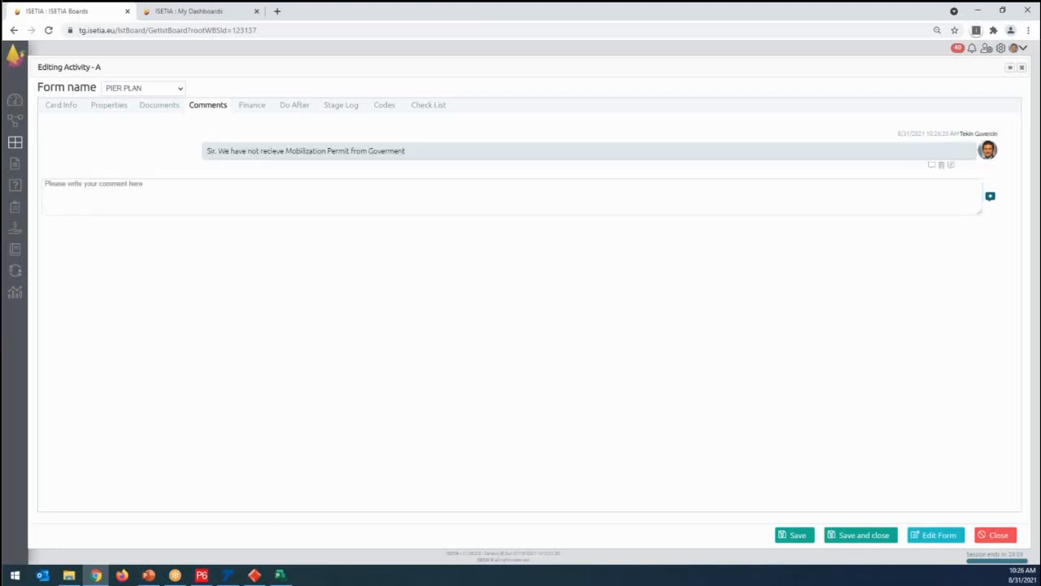
- Reply to the mobilization permit comment with "Please send them letter"
left_click(931, 165)
left_click(272, 176)
type("Piease send them letter")
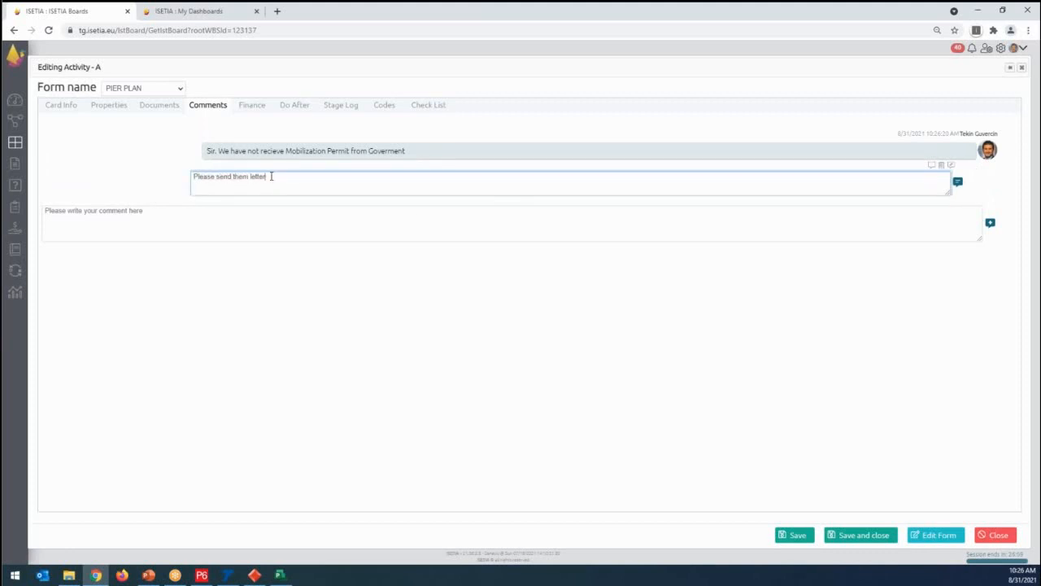
left_click(958, 181)
- Add another comment reading "We need contract Number" to activity A, and save and close the activity
left_click(127, 230)
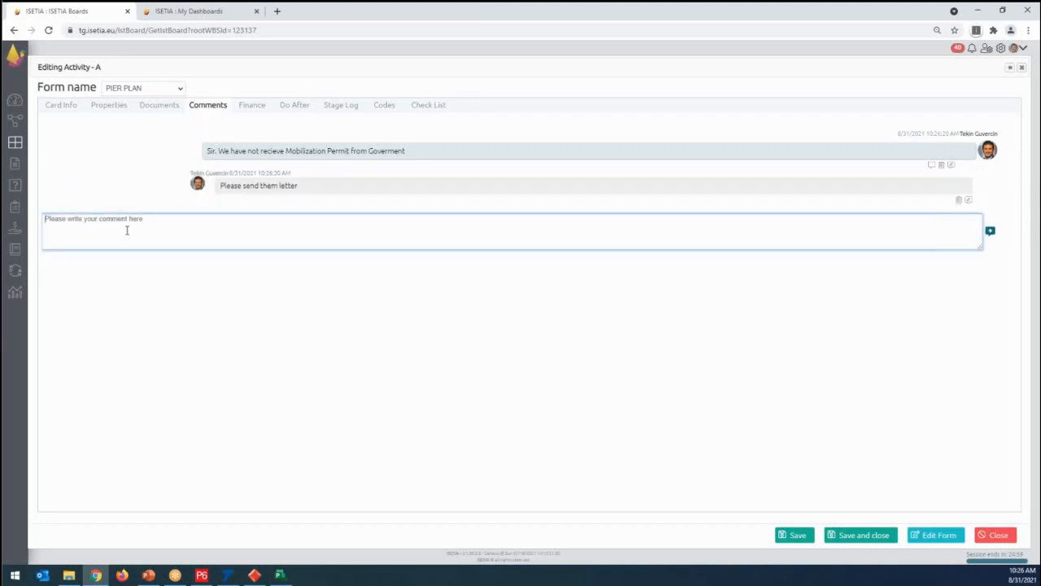
type("We need contract Number")
left_click(990, 230)
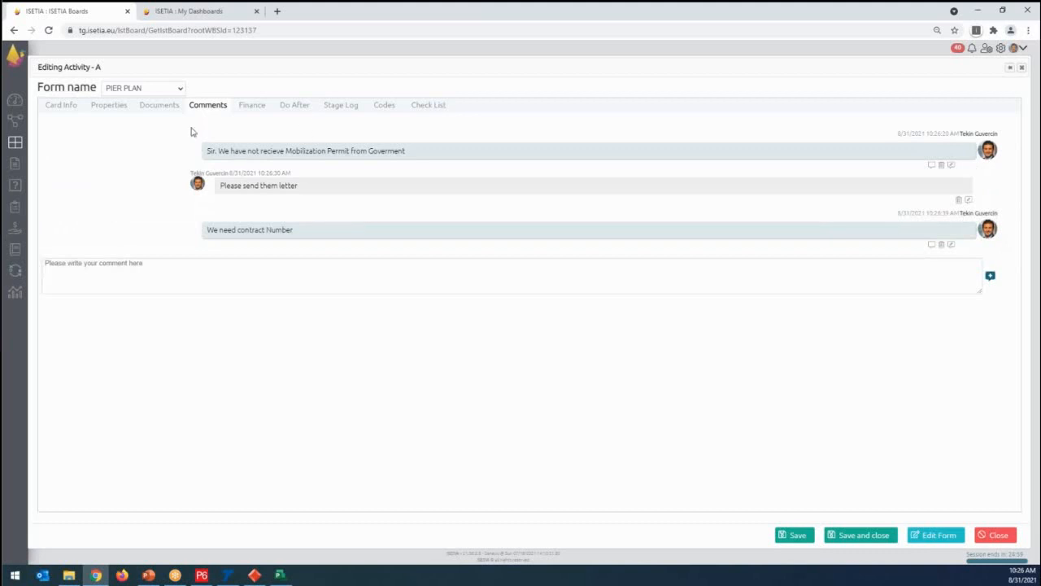
left_click(860, 537)
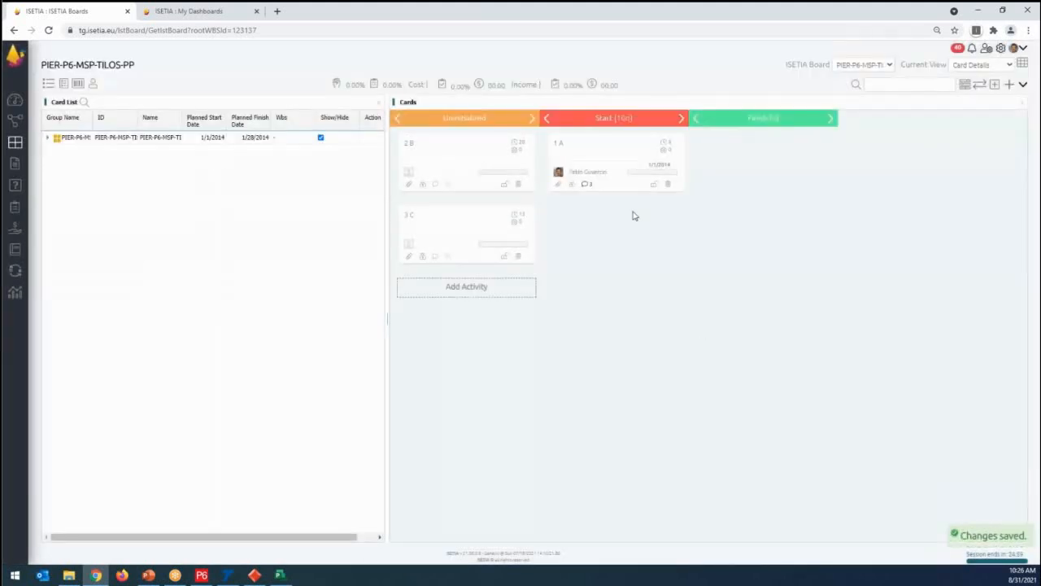
- Review the comments from activity A's card on the board and close them
left_click(596, 148)
left_click(601, 174)
left_click(584, 187)
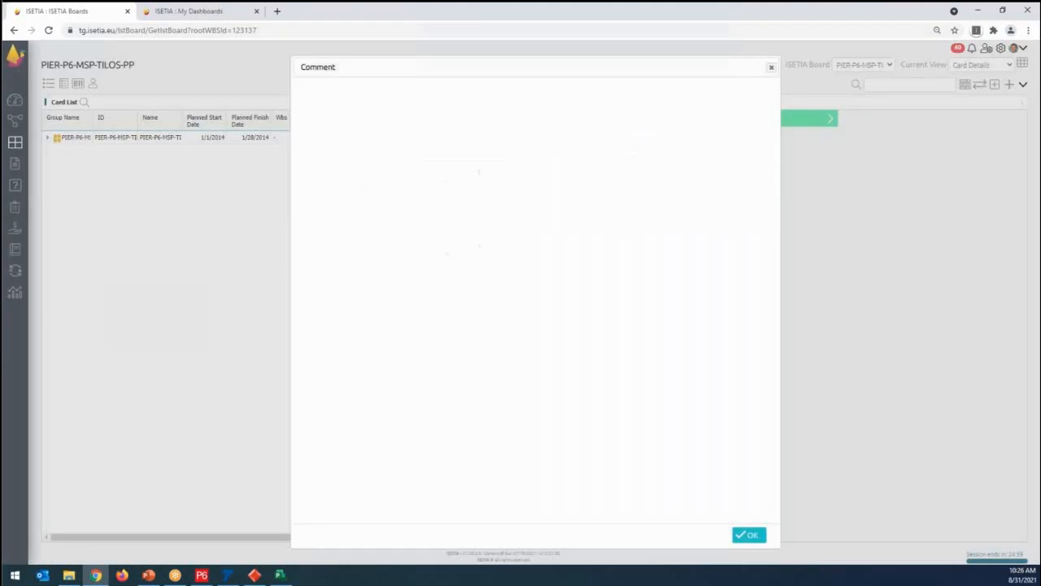
left_click(772, 70)
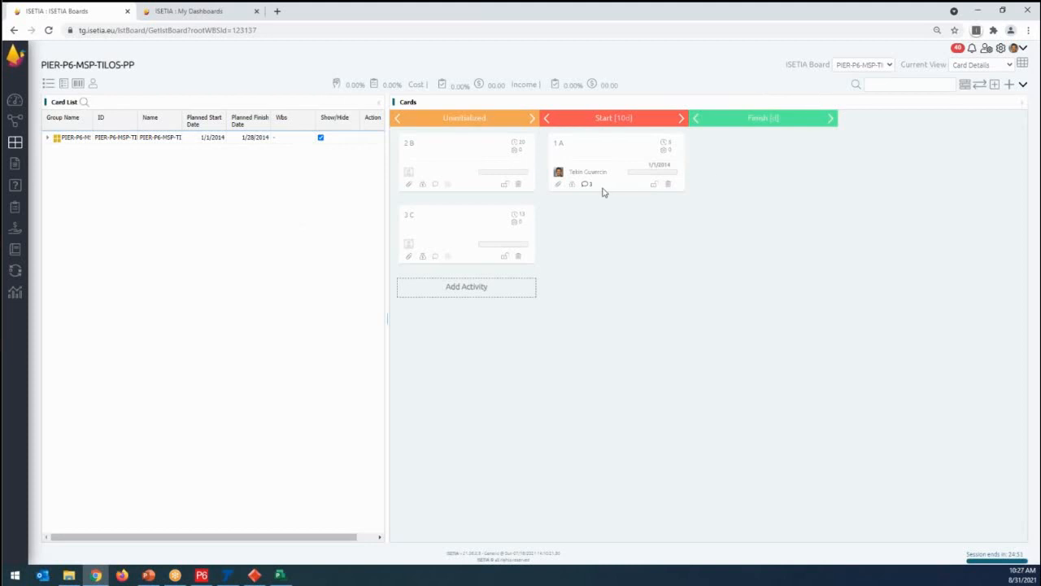
- Assign the personal documents "Procurement Process (Plan upload)" and "family house.pdf" to activity A's card and save the assignment
mouse_move(558, 189)
left_click(559, 188)
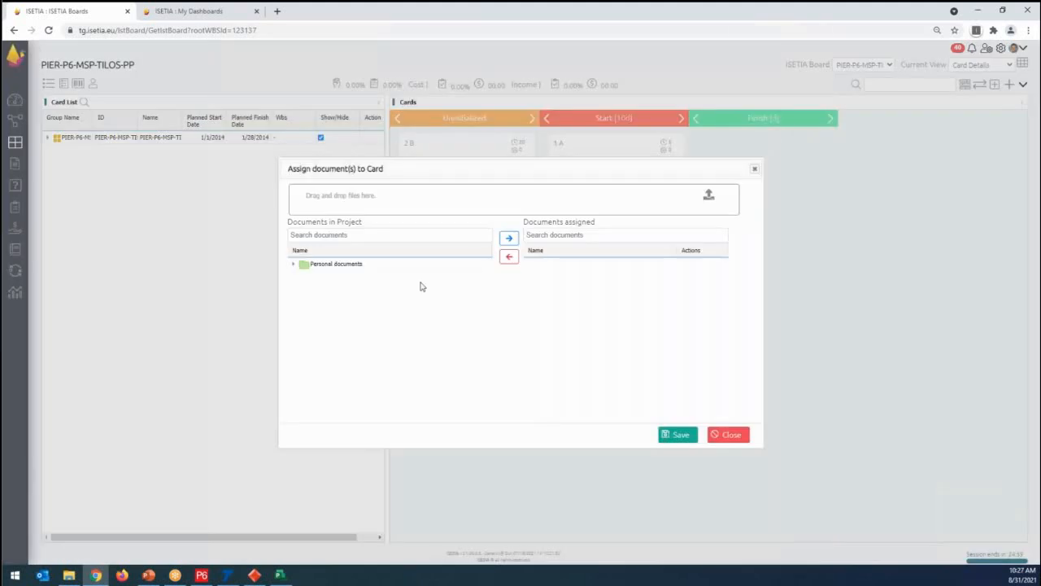
left_click(294, 264)
left_click(351, 277)
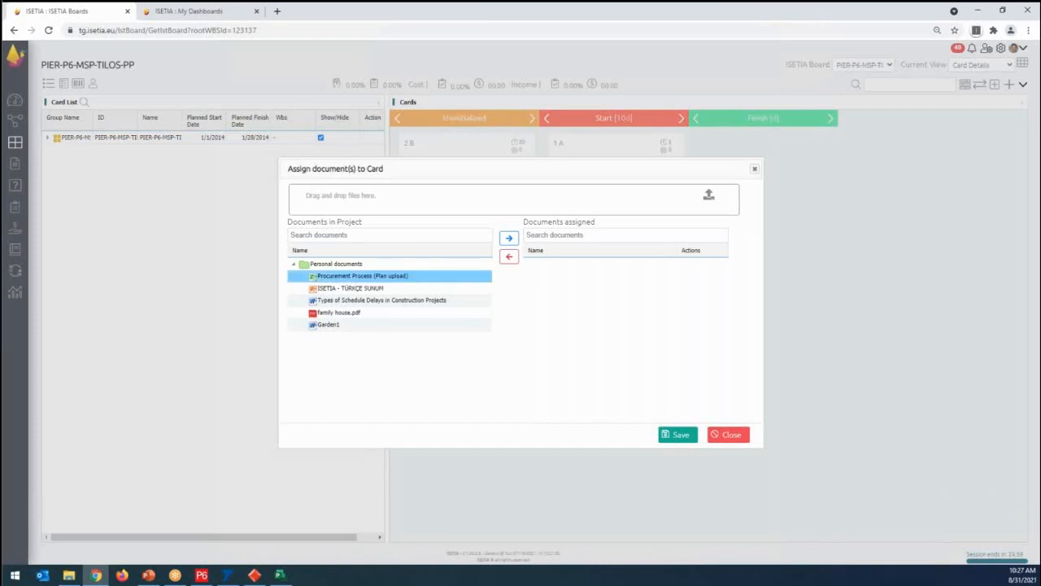
left_click(509, 237)
left_click(356, 302)
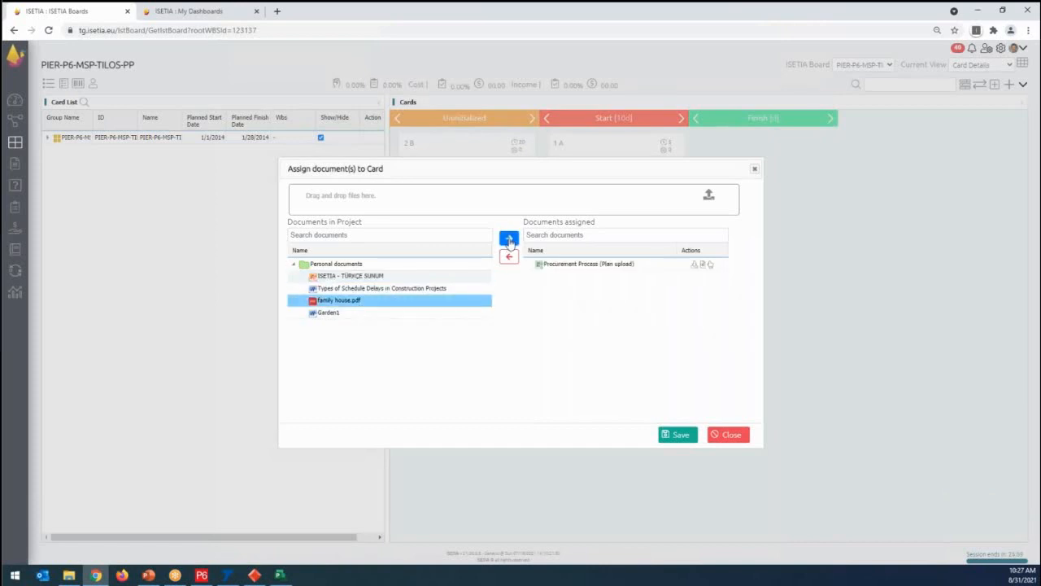
left_click(509, 238)
left_click(691, 435)
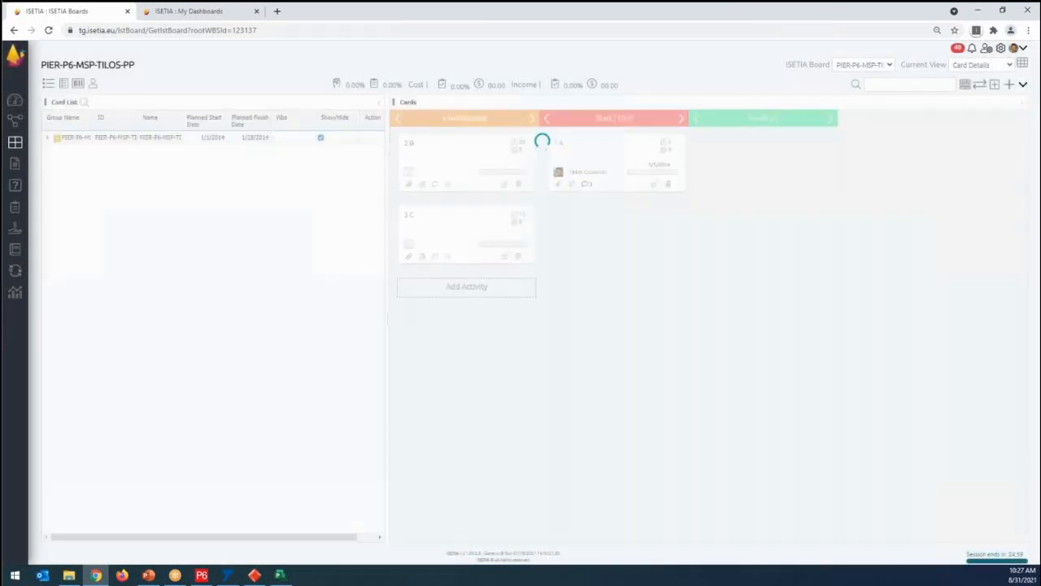
- Open family house.pdf for markup from the documents assigned to activity A
left_click(559, 185)
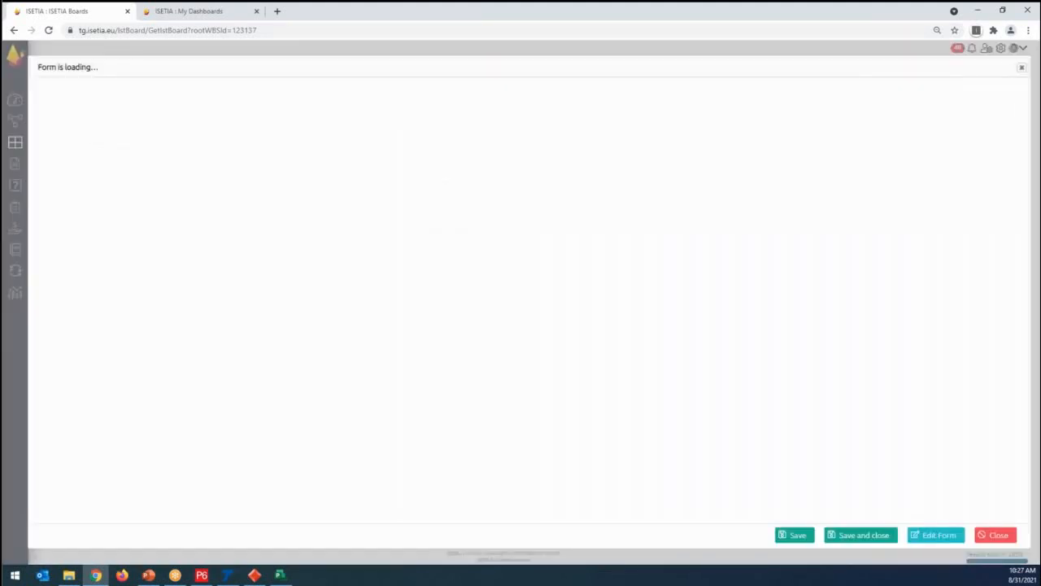
left_click(153, 106)
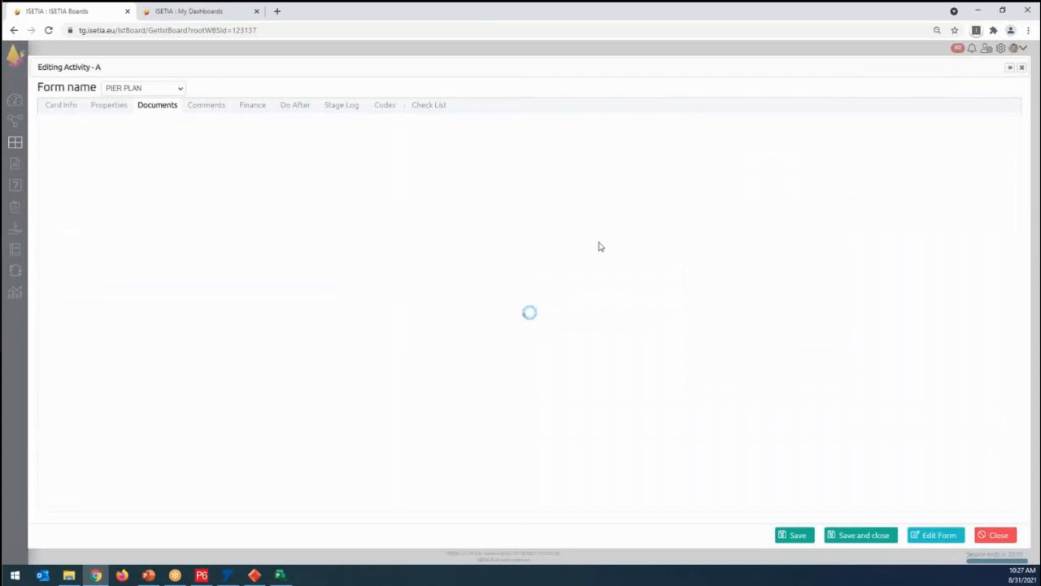
left_click(553, 211)
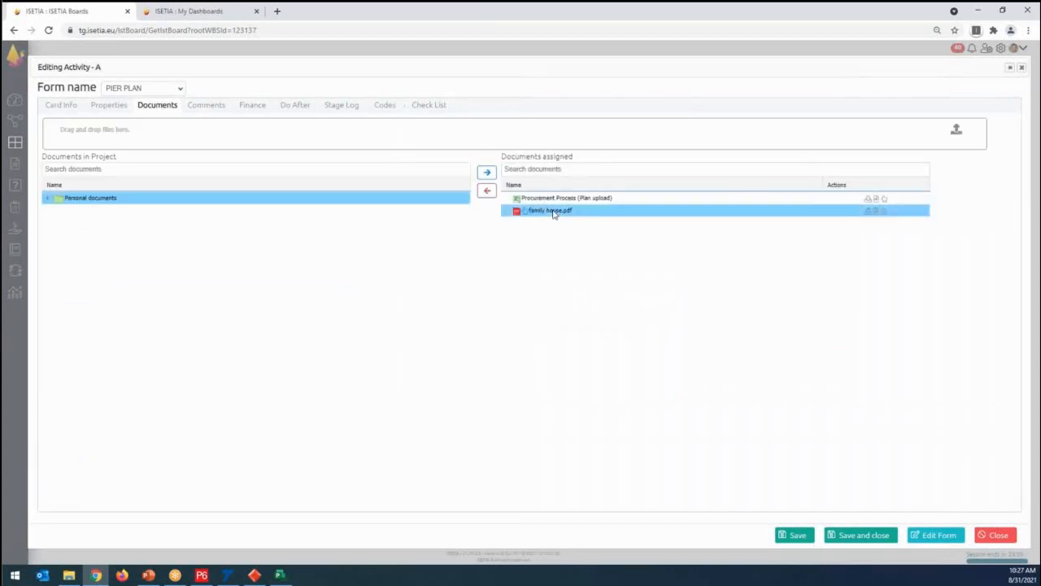
left_click(883, 213)
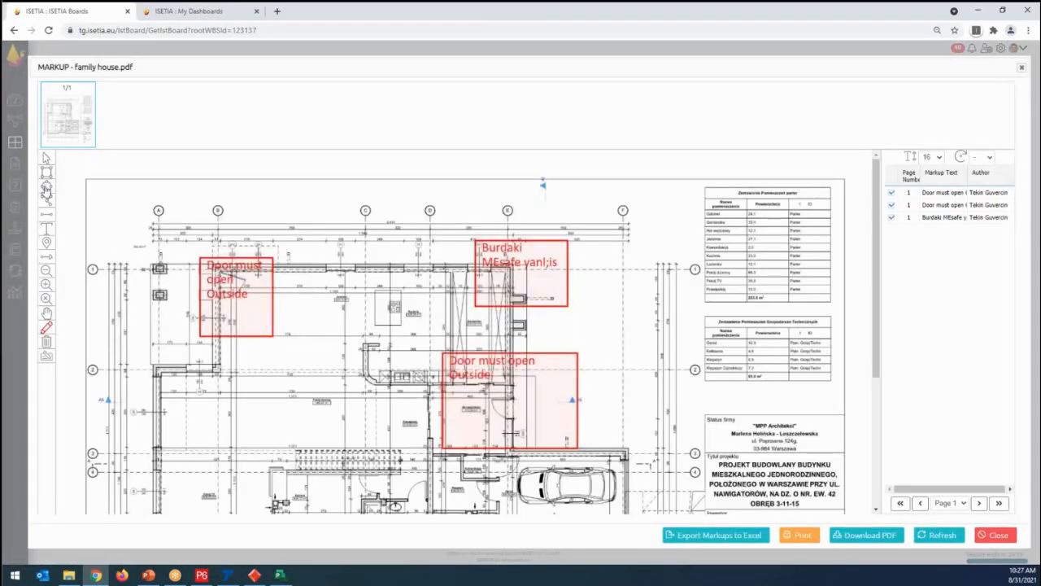
- Mark the wall area below axis 2 near axis A with a rectangle noted "This must be corected", and shift its note box clear of the other markups
left_click(47, 172)
left_click_drag(125, 372, 196, 438)
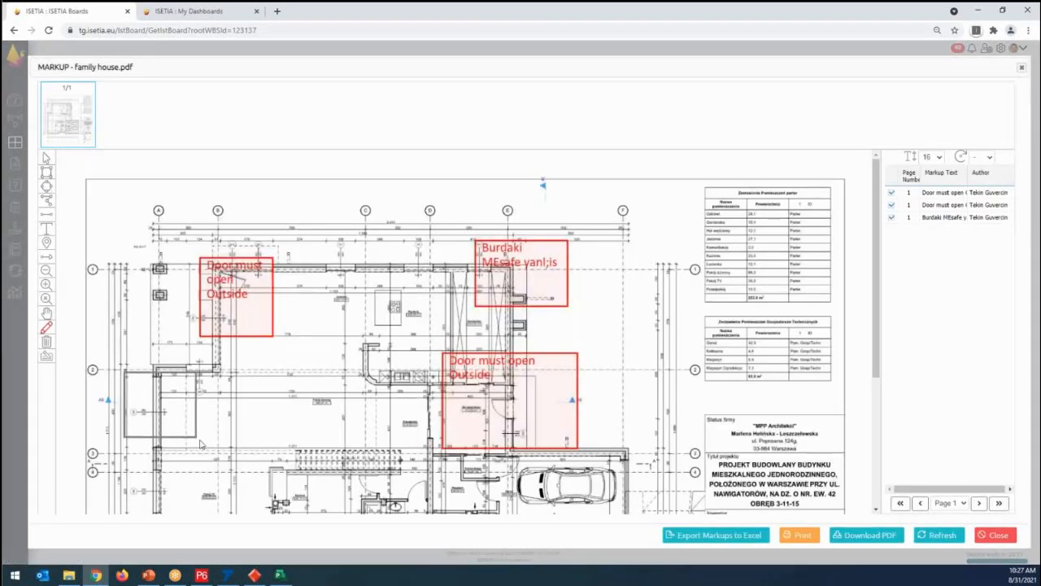
type("This must be corected")
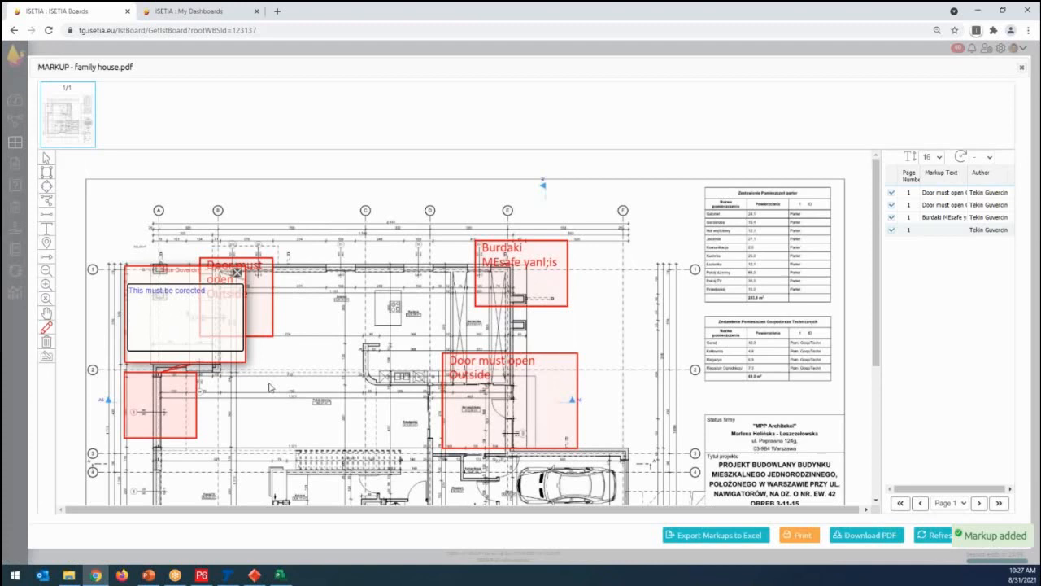
left_click(242, 366)
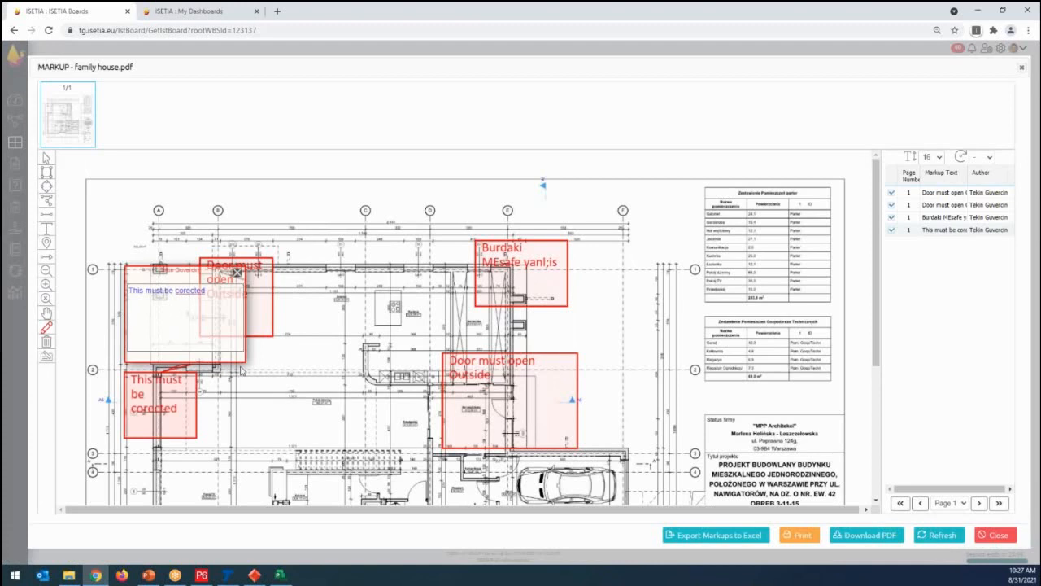
left_click_drag(168, 273, 346, 353)
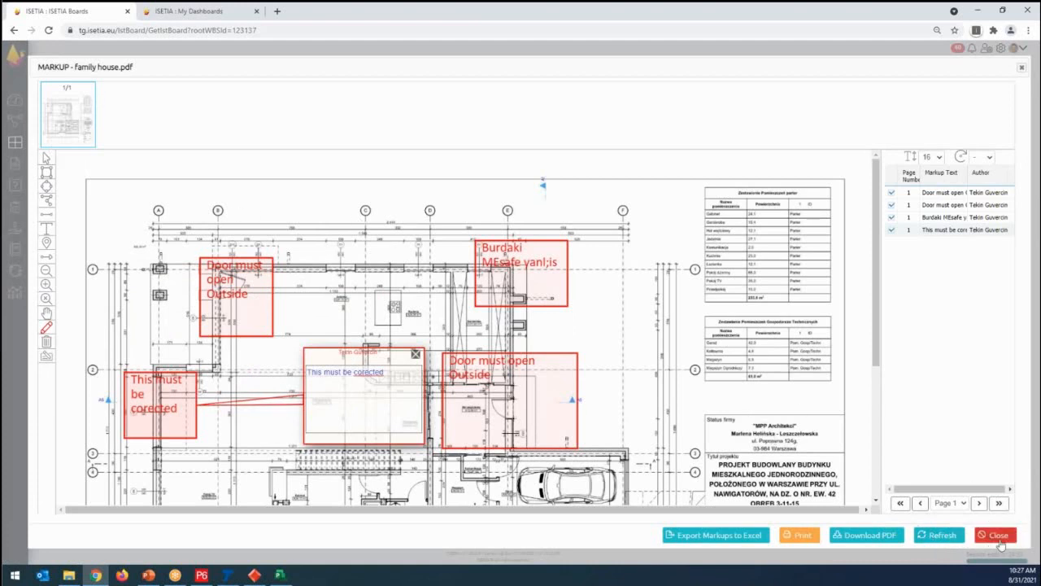
left_click(996, 536)
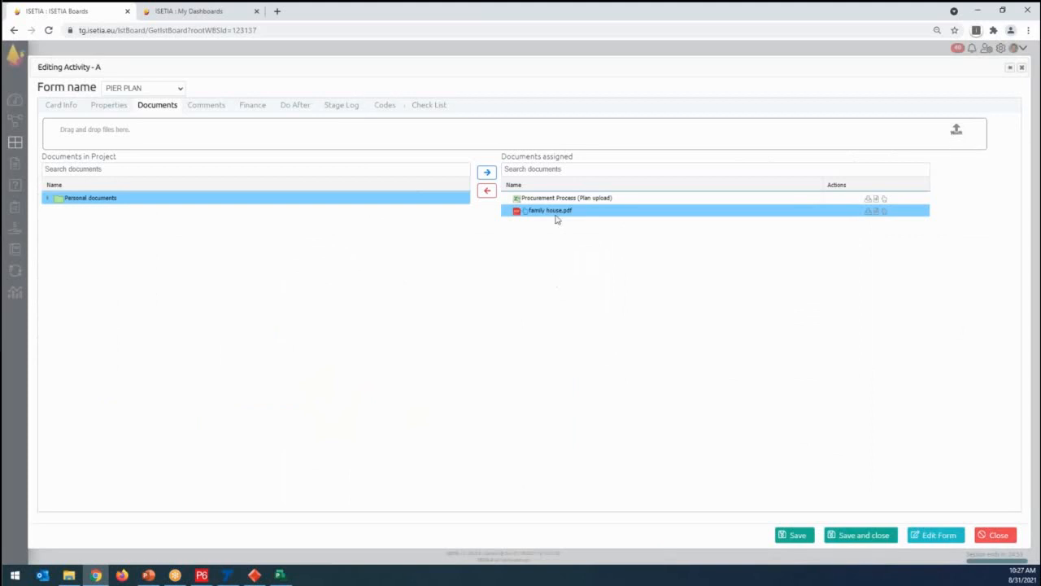
- Preview the assigned "Procurement Process (Plan upload)" document, and save and close activity A and its document assignment
left_click(606, 198)
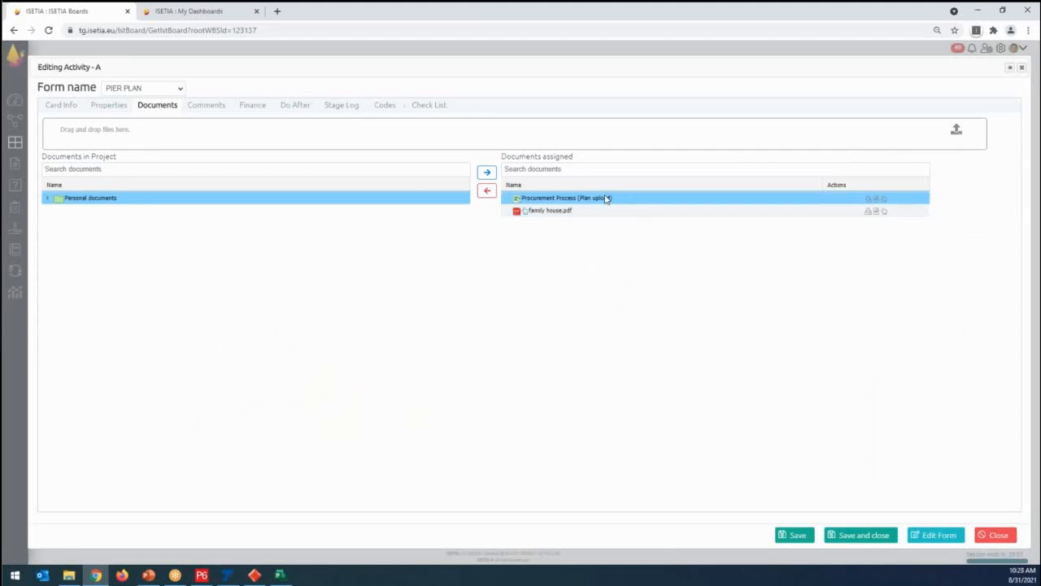
left_click(872, 203)
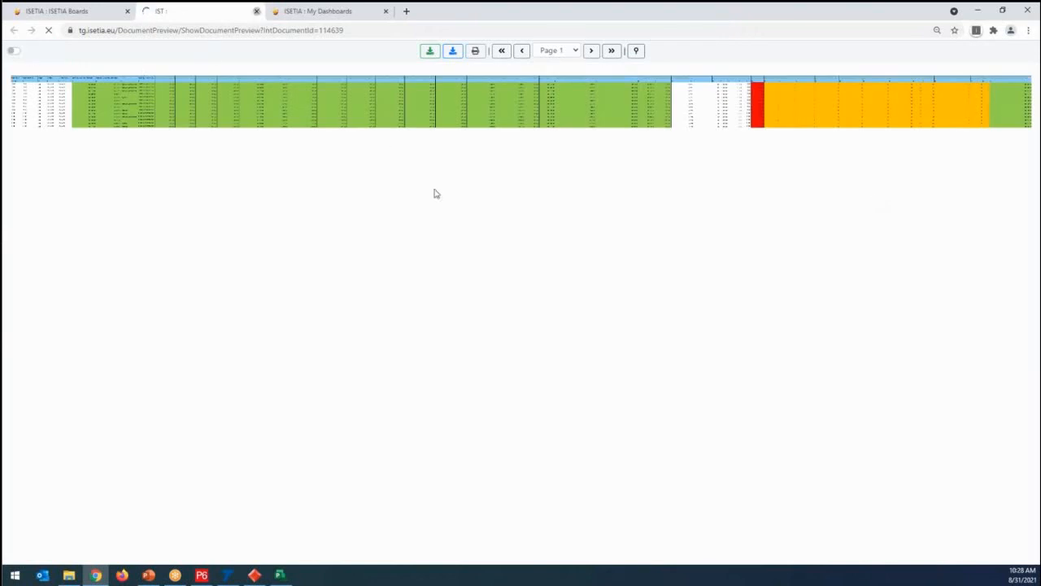
left_click(256, 12)
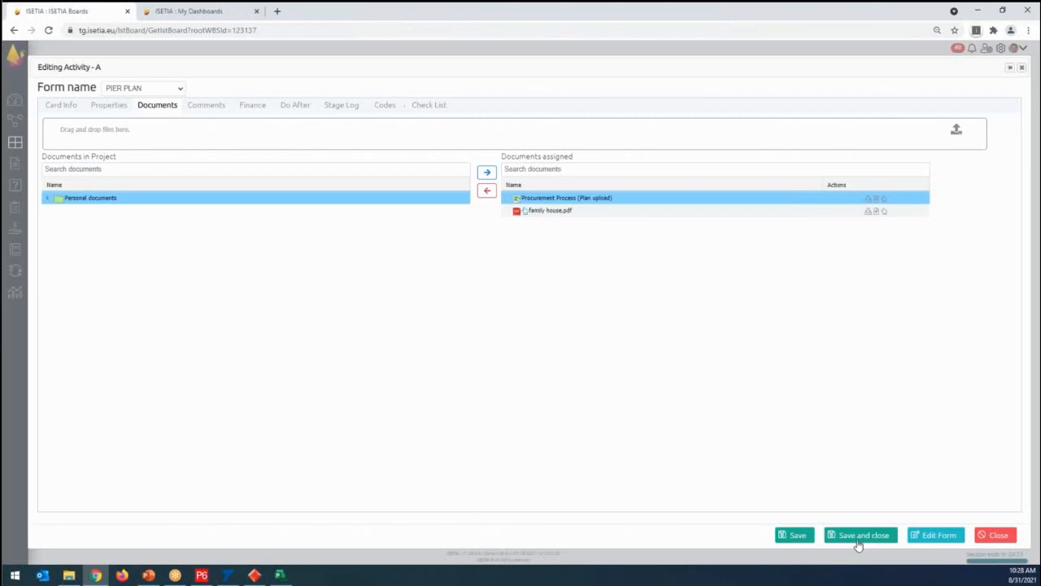
left_click(853, 537)
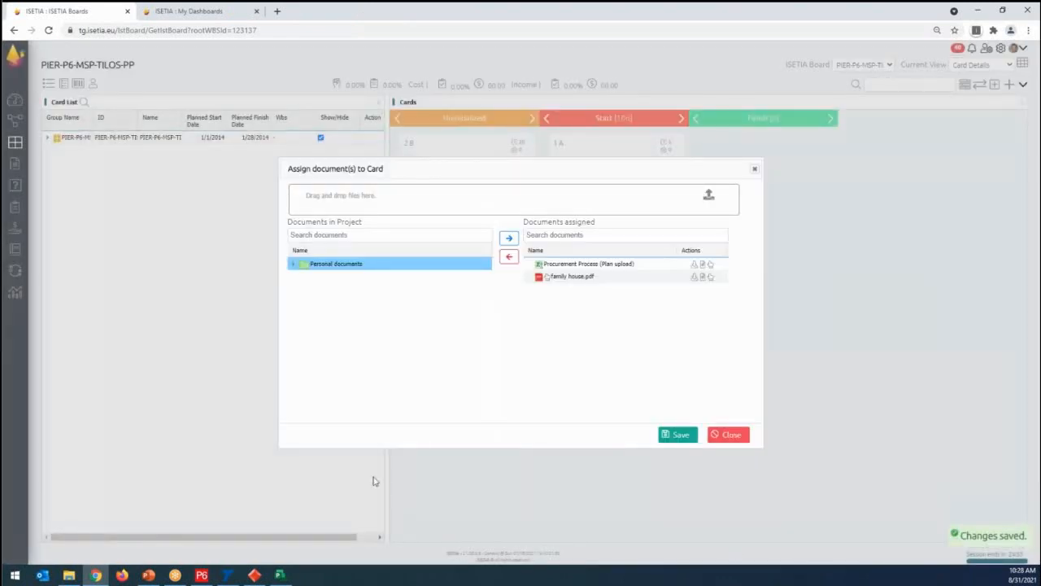
left_click(676, 437)
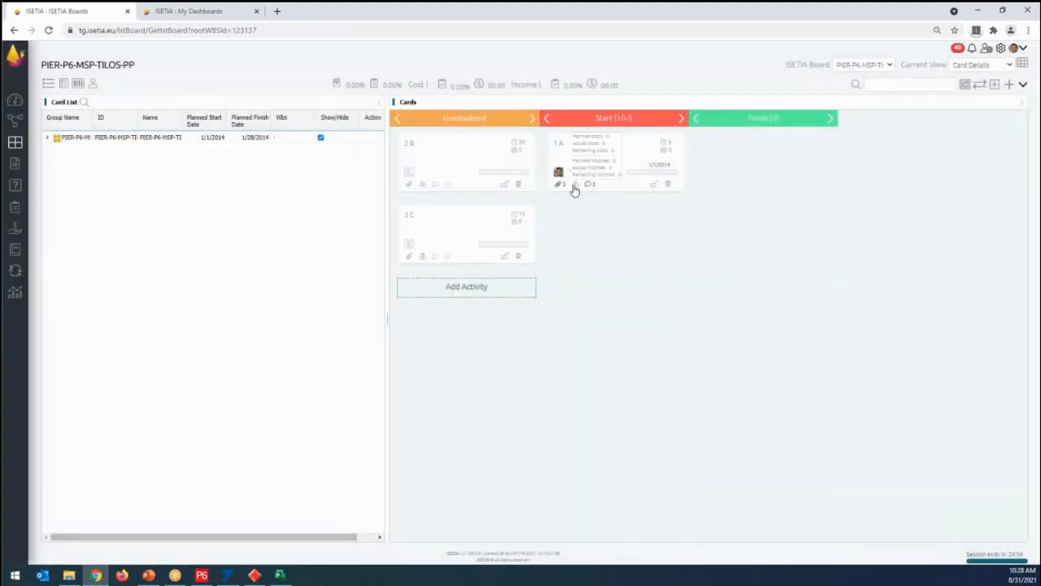
- Start a new cost in activity A's finance records with the cost ID EXCAVATION WORKS PIER
mouse_move(574, 190)
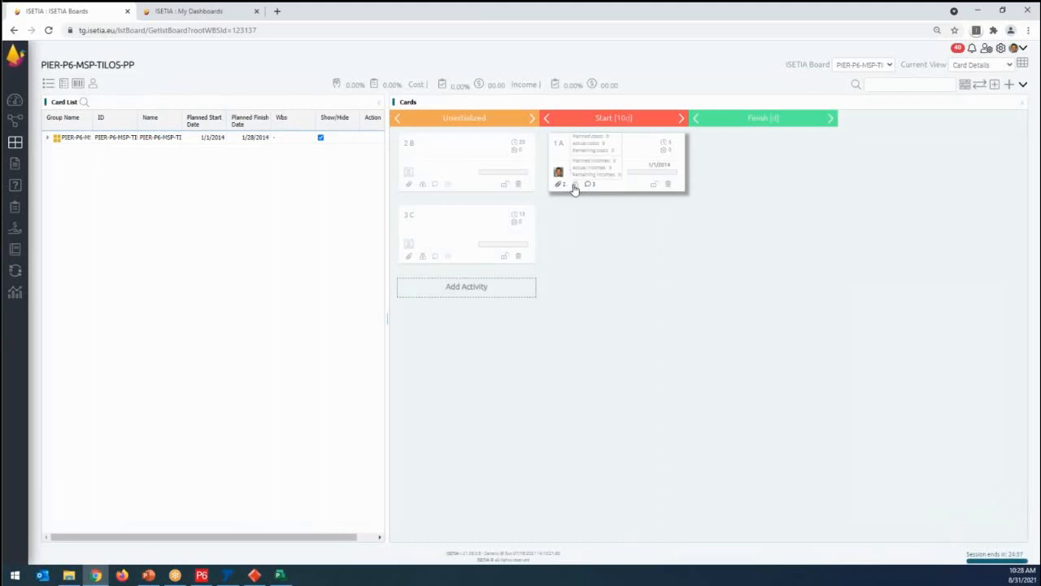
left_click(575, 188)
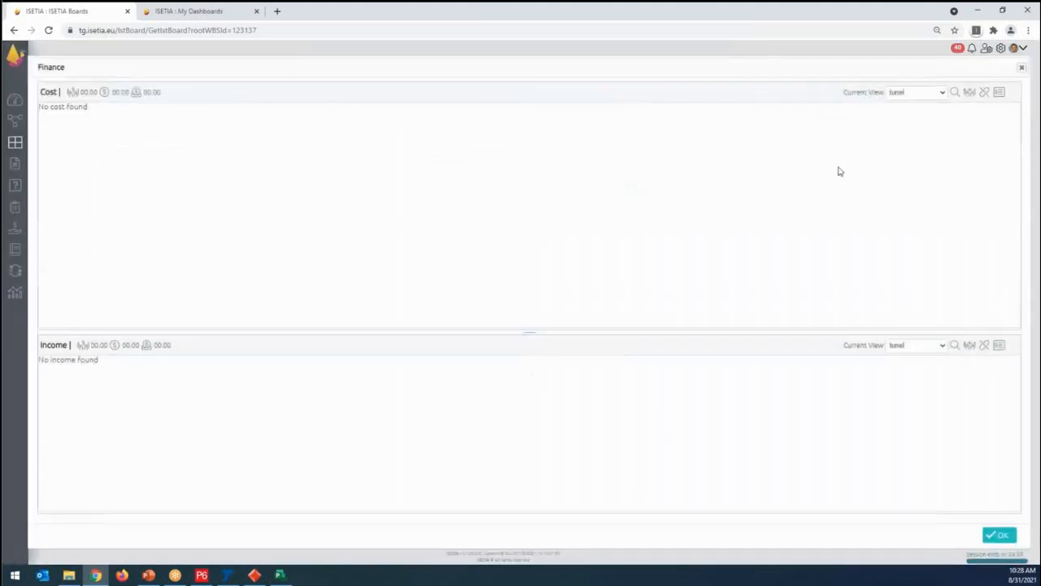
left_click(969, 93)
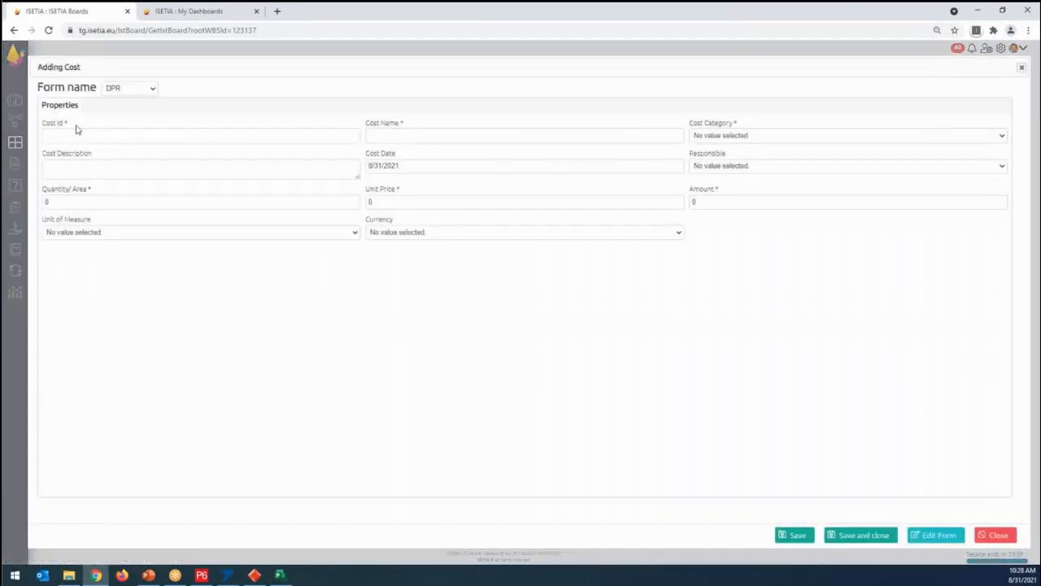
left_click(75, 136)
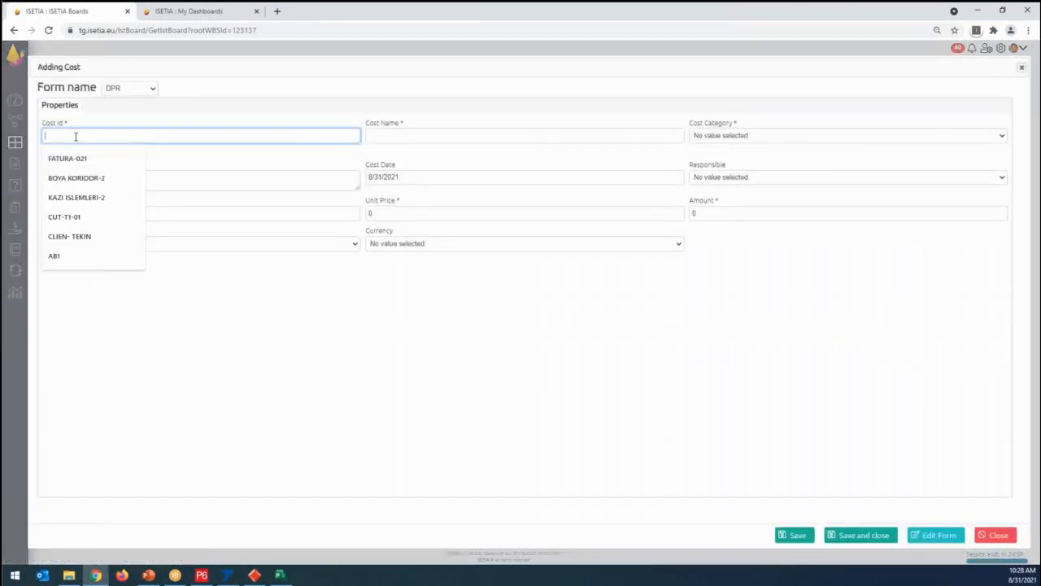
type("EX")
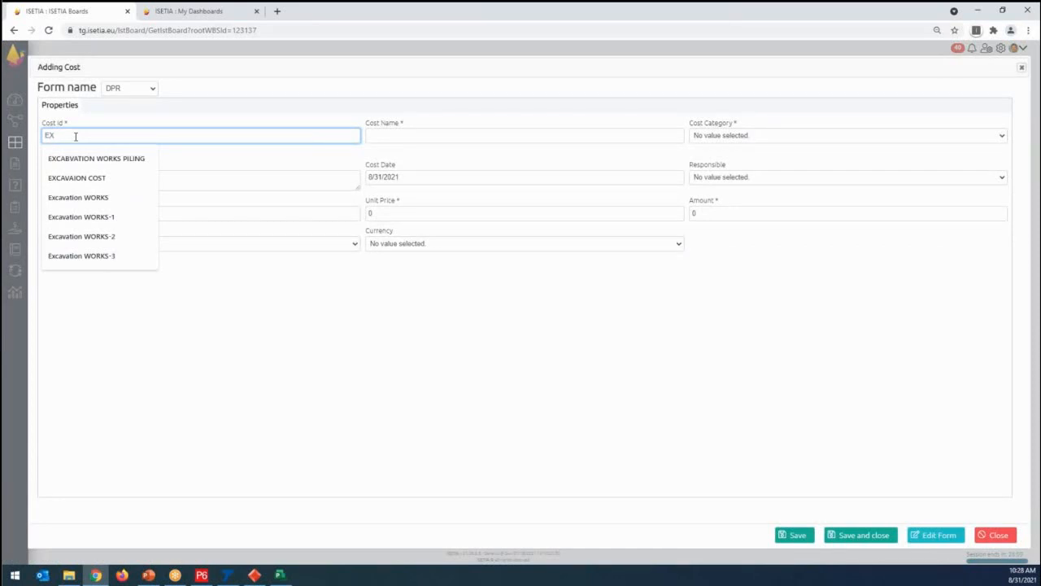
key("BackSpace")
key("BackSpace")
type("EXCAVA")
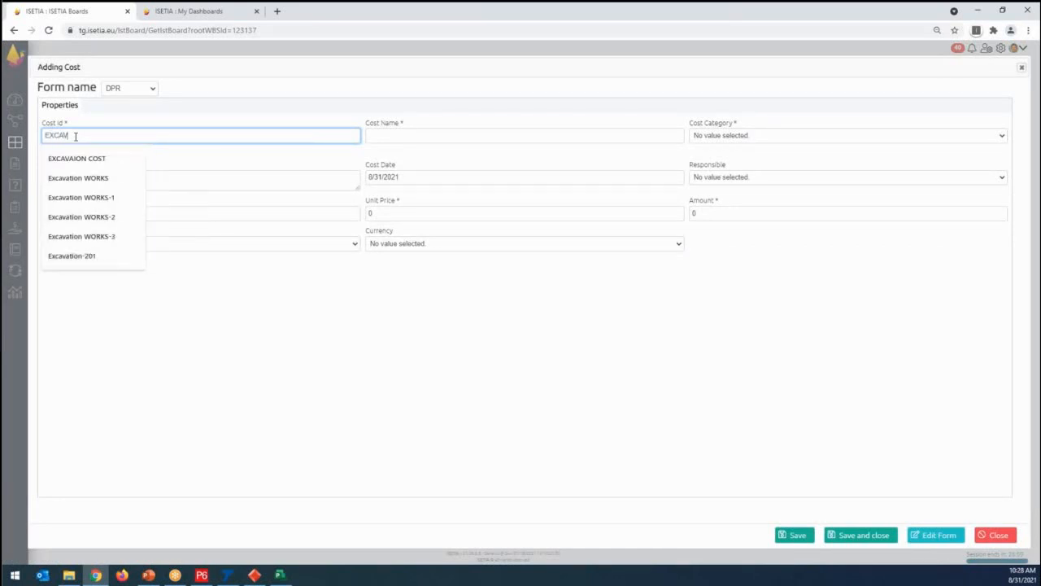
type("TION")
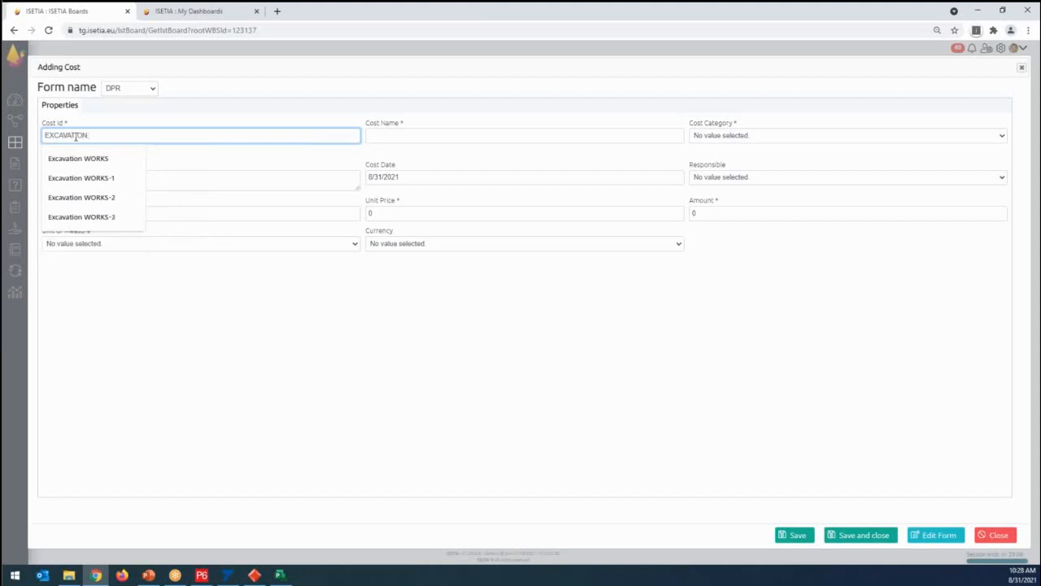
type(" WORKS")
key("Escape")
type("PIER")
key("ctrl+a")
key("ctrl+c")
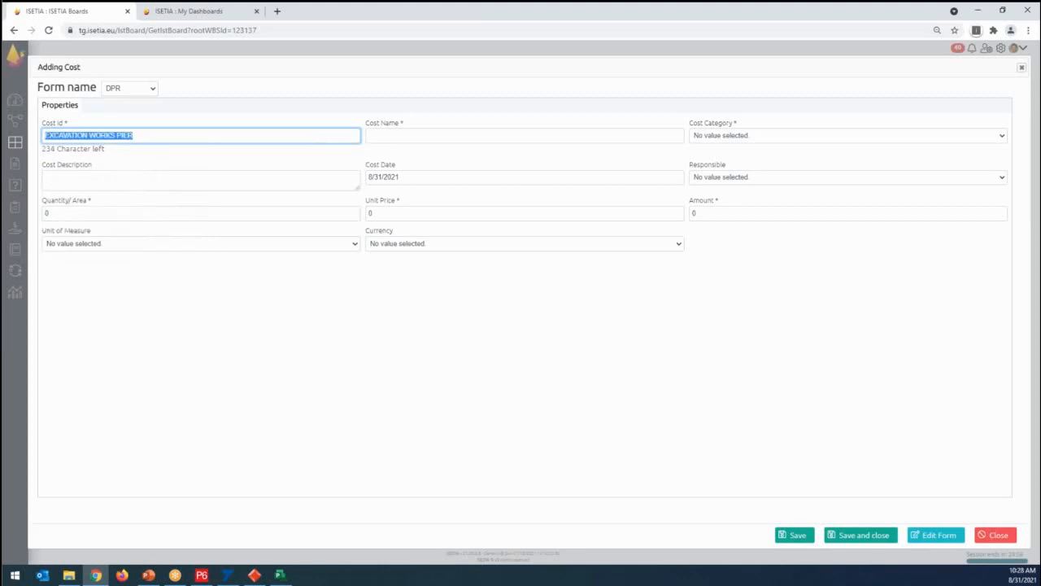
- Copy the cost ID EXCAVATION WORKS PIER into the cost name and set the cost category to Materials
left_click(388, 134)
key("ctrl+v")
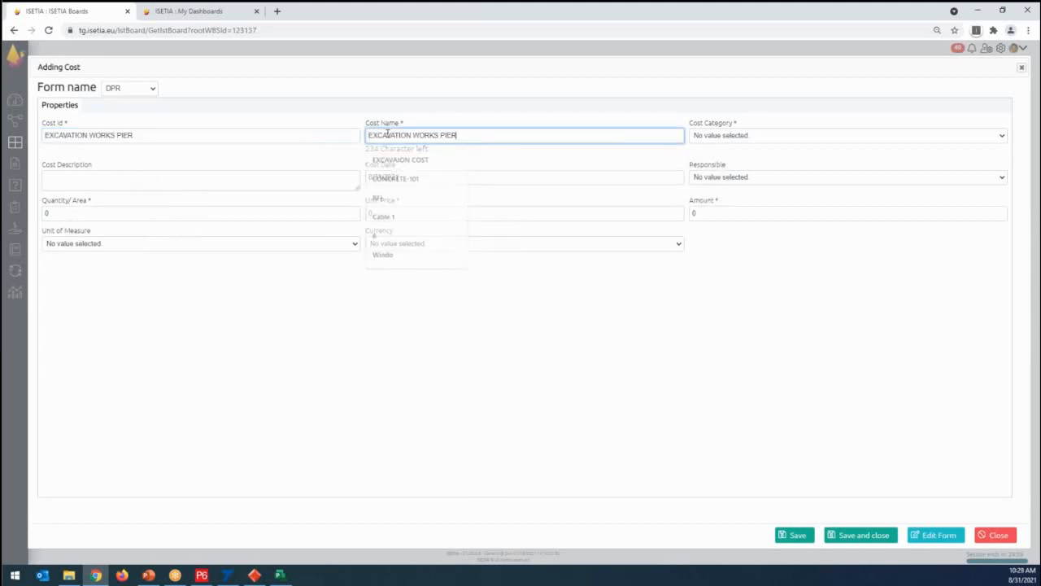
left_click(708, 135)
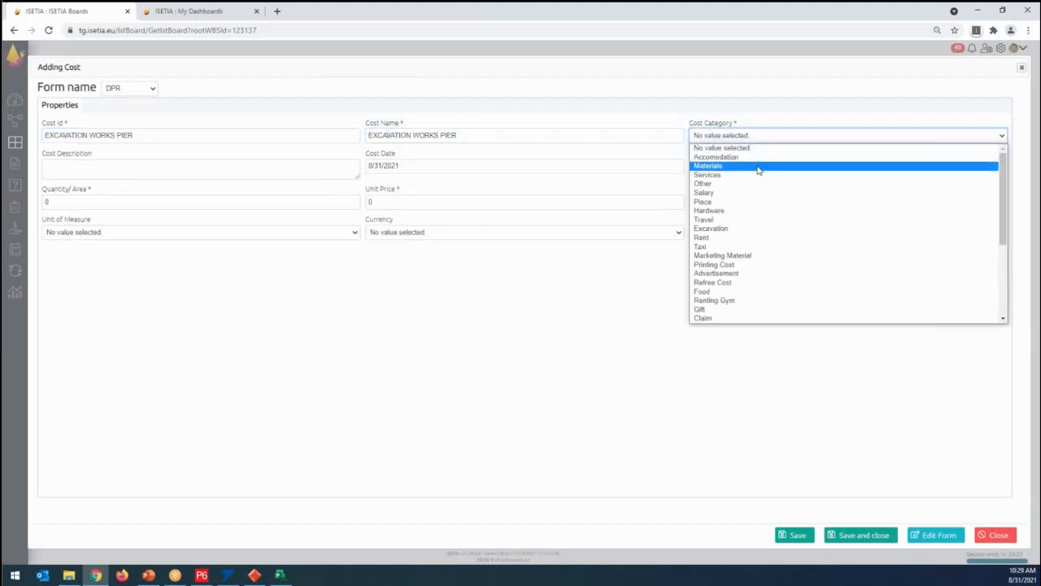
left_click(726, 166)
- Set the excavation cost's quantity to 100, its unit of measure to m² and its unit price to 200
left_click(60, 203)
type("100")
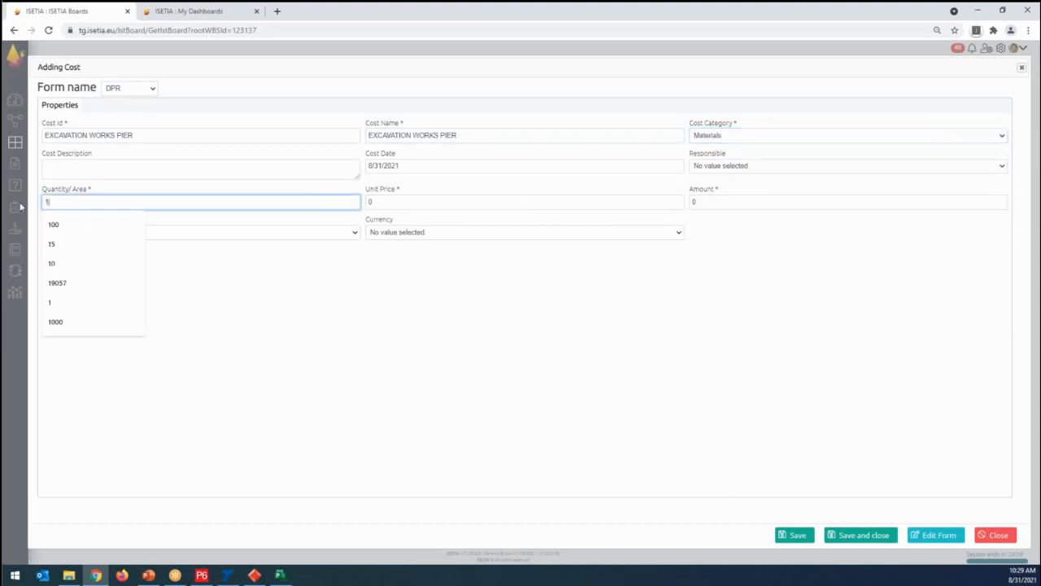
left_click(202, 242)
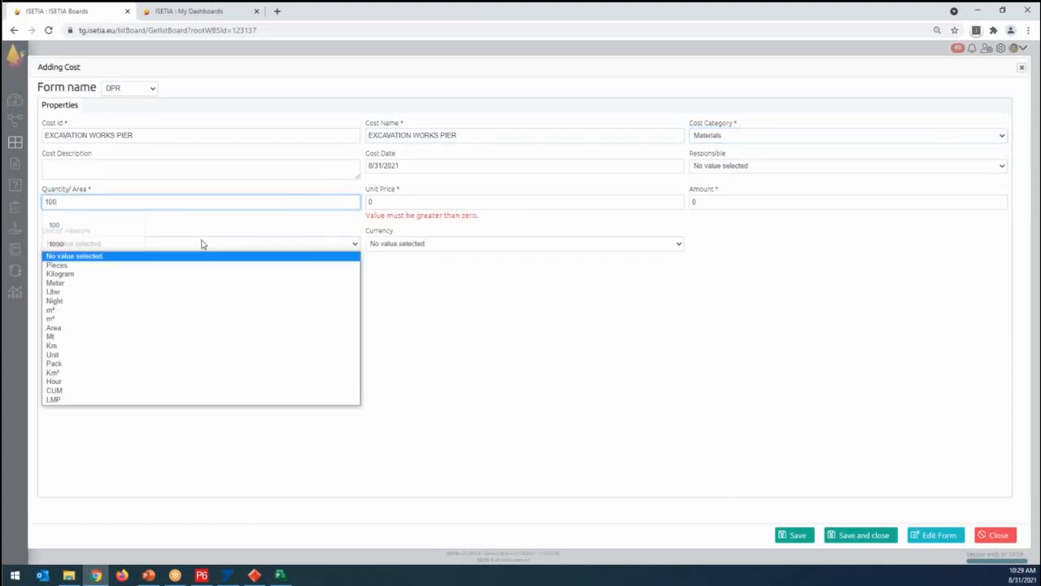
left_click(79, 311)
left_click(393, 201)
type("200")
left_click(397, 257)
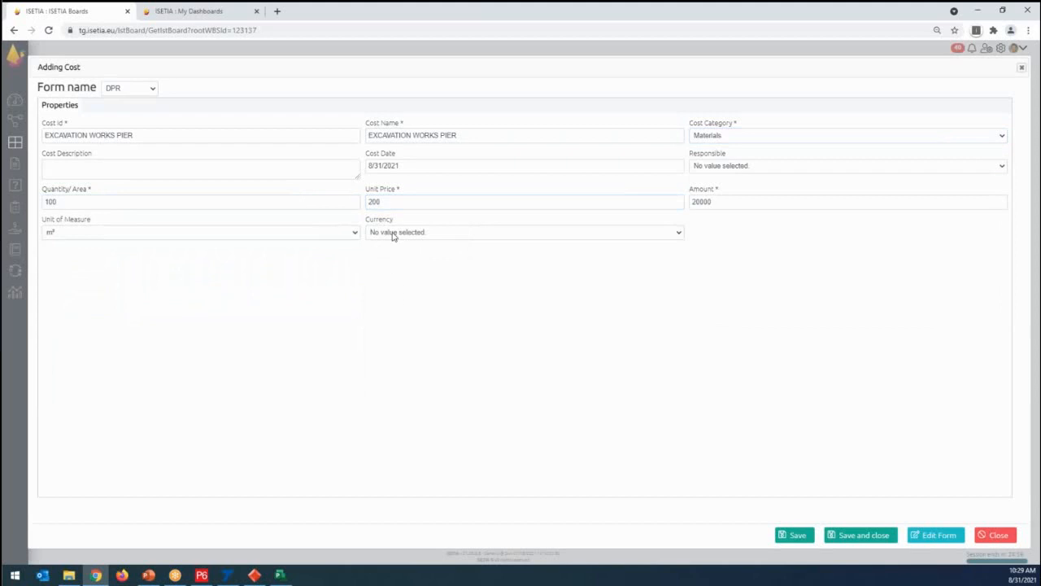
- Set the excavation cost's currency to USD, save the cost and close activity A's finance records
left_click(393, 233)
left_click(395, 253)
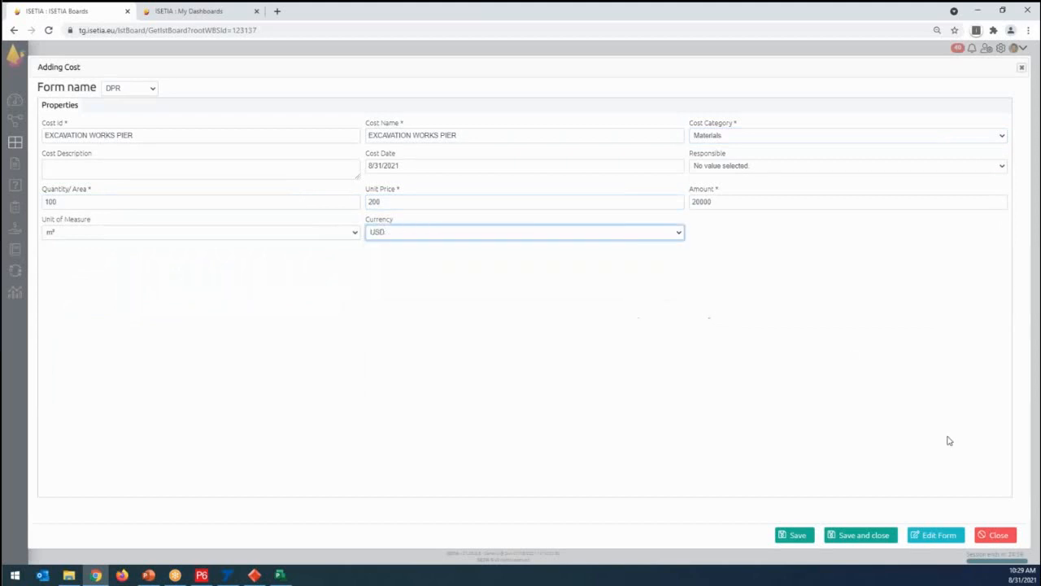
left_click(866, 535)
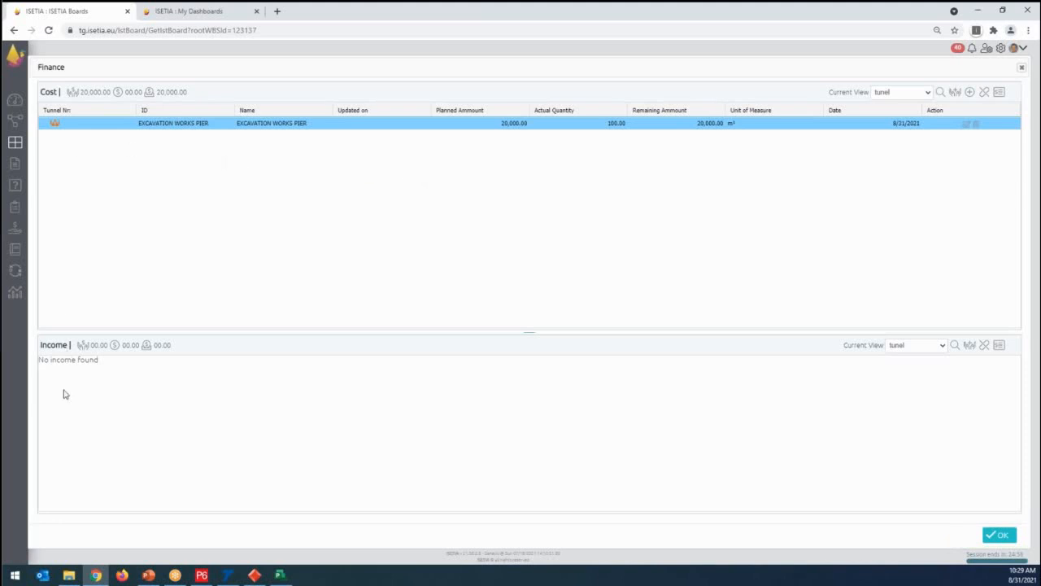
left_click(999, 534)
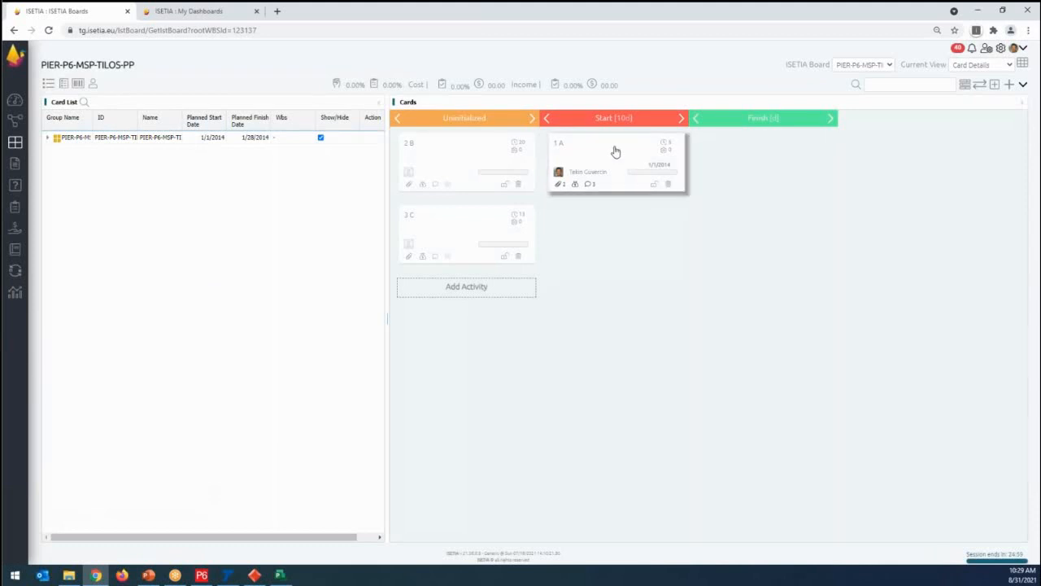
- Set activity A's completed percent to 15 and save and close the card
mouse_move(576, 188)
left_click_drag(627, 119, 616, 120)
left_click(607, 163)
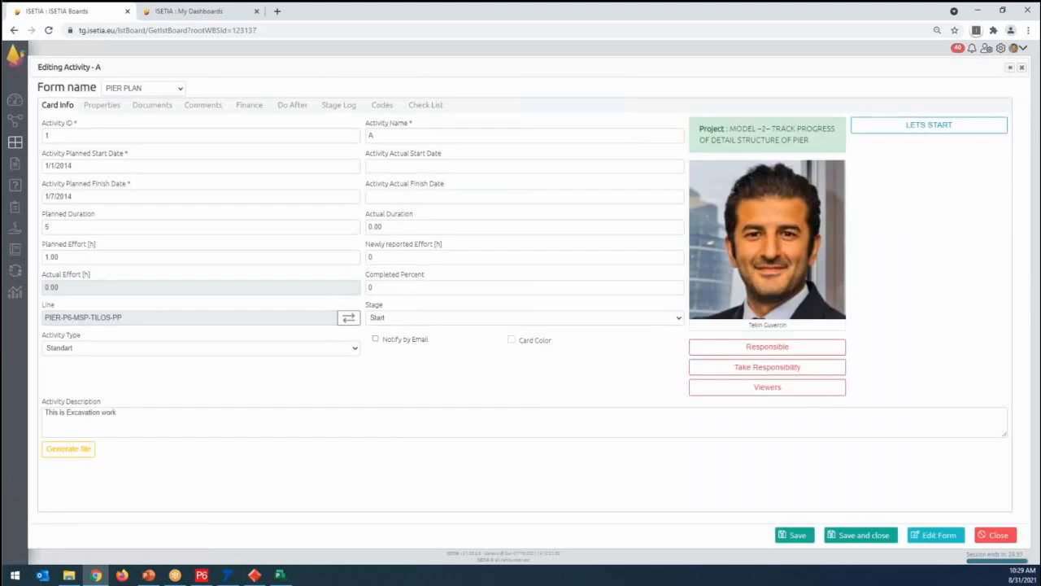
left_click(390, 286)
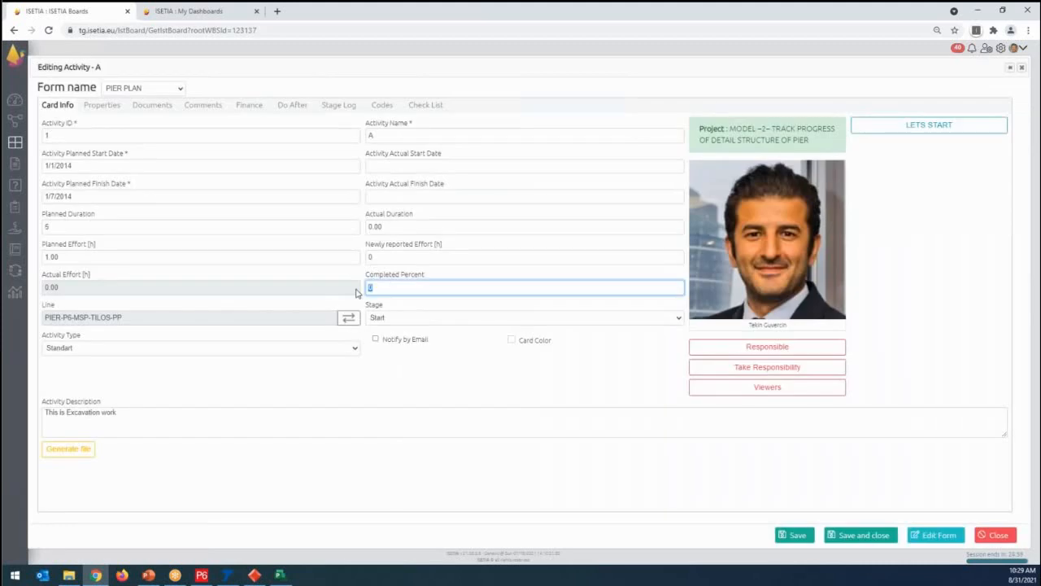
type("15")
left_click(850, 534)
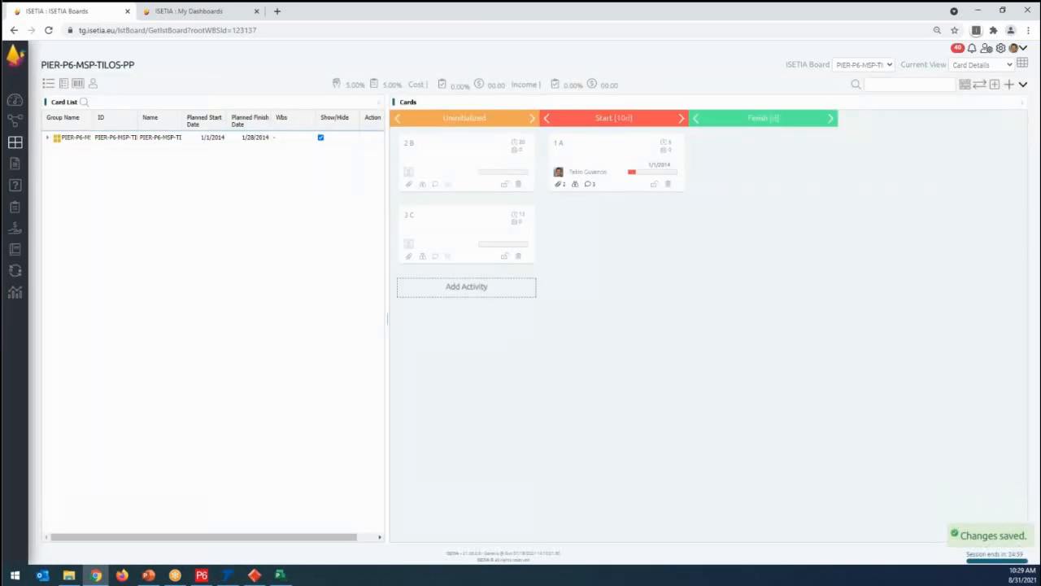
key("ctrl")
key("ctrl")
key("ctrl")
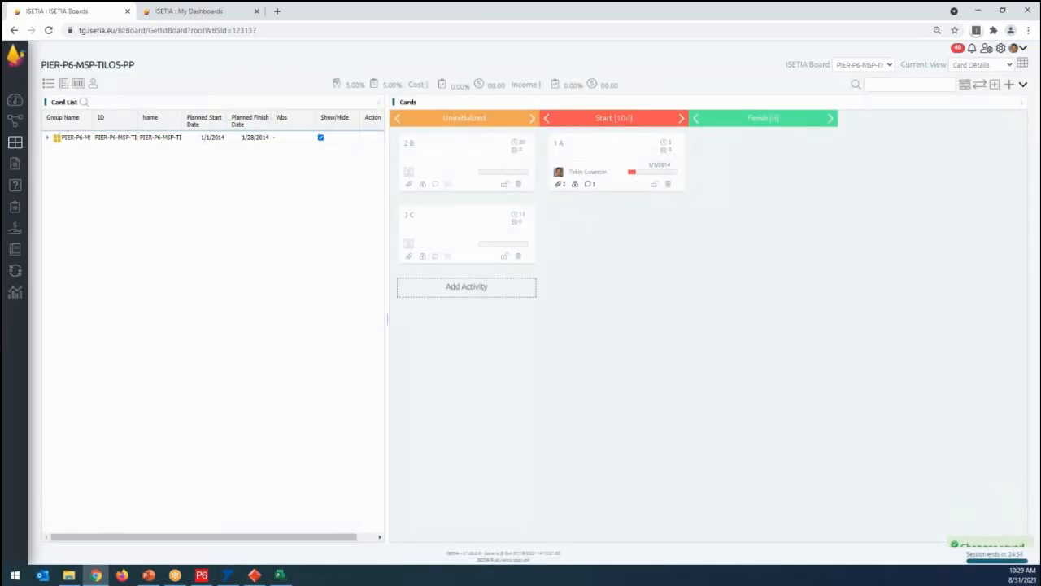
key("ctrl")
key("ctrl")
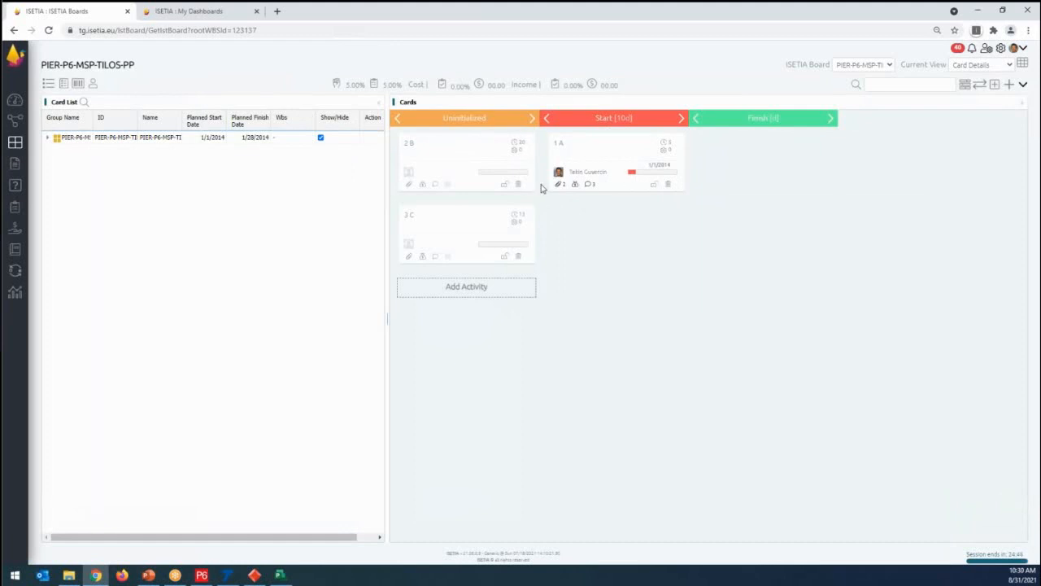
- Set activity A's completed percent to 30 and save and close the card
left_click(610, 163)
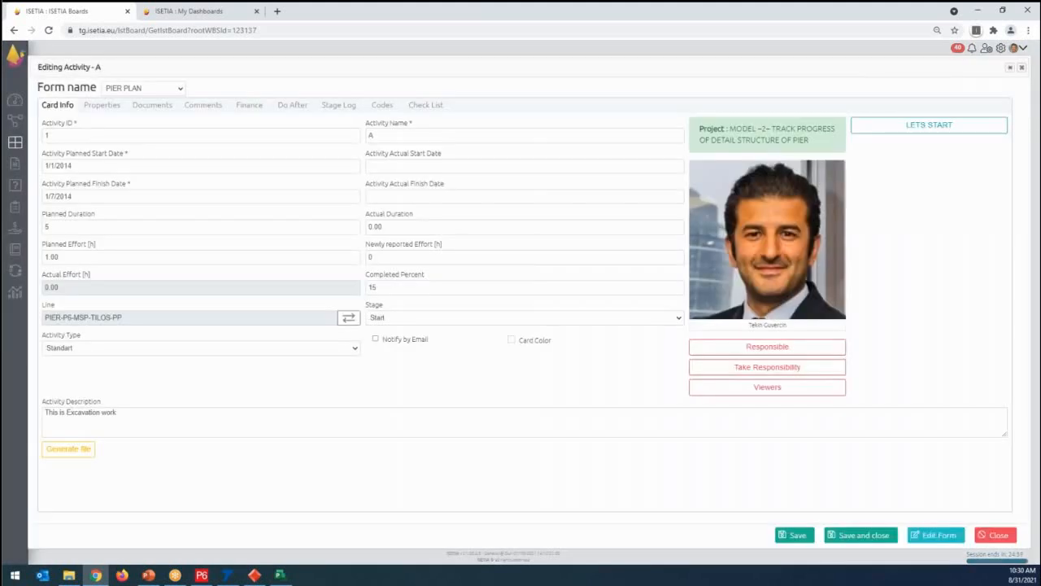
double_click(386, 284)
type("25")
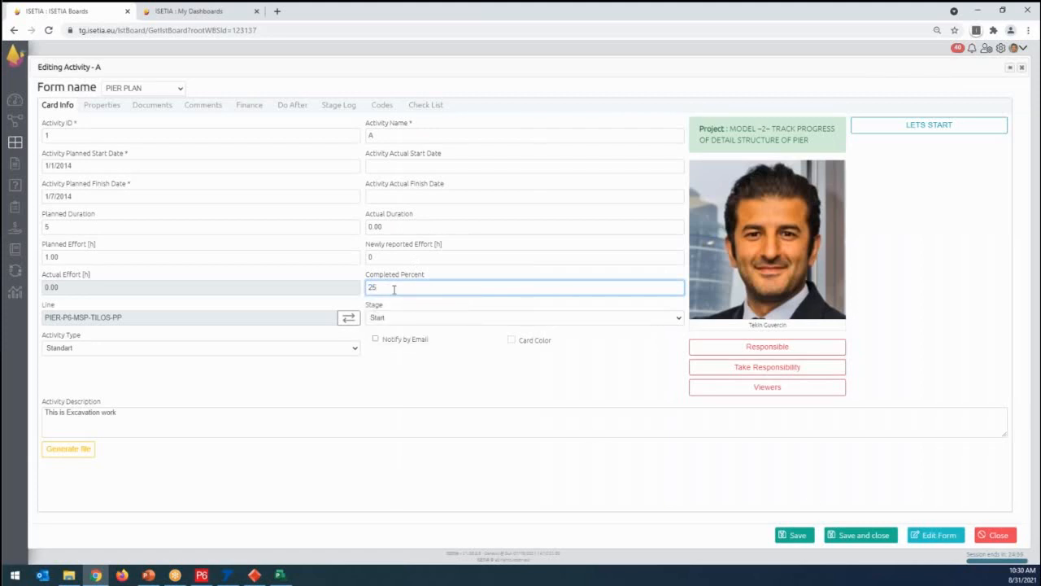
key("ctrl+a")
type("30")
left_click(854, 535)
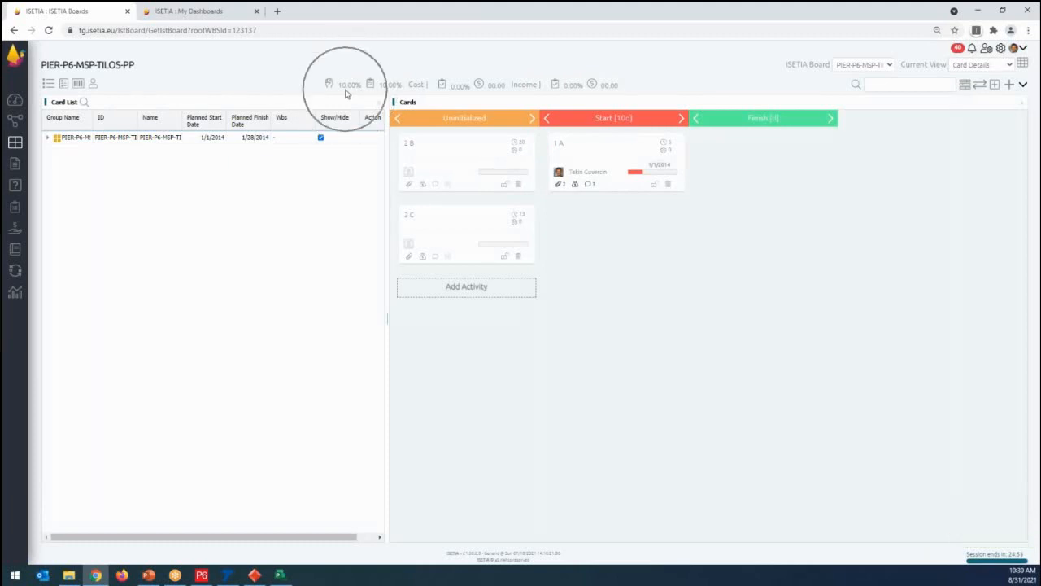
- Expand the PIER-P6-MSP-TILOS-PP group in the card list and look over activities A, B and C
left_click(48, 138)
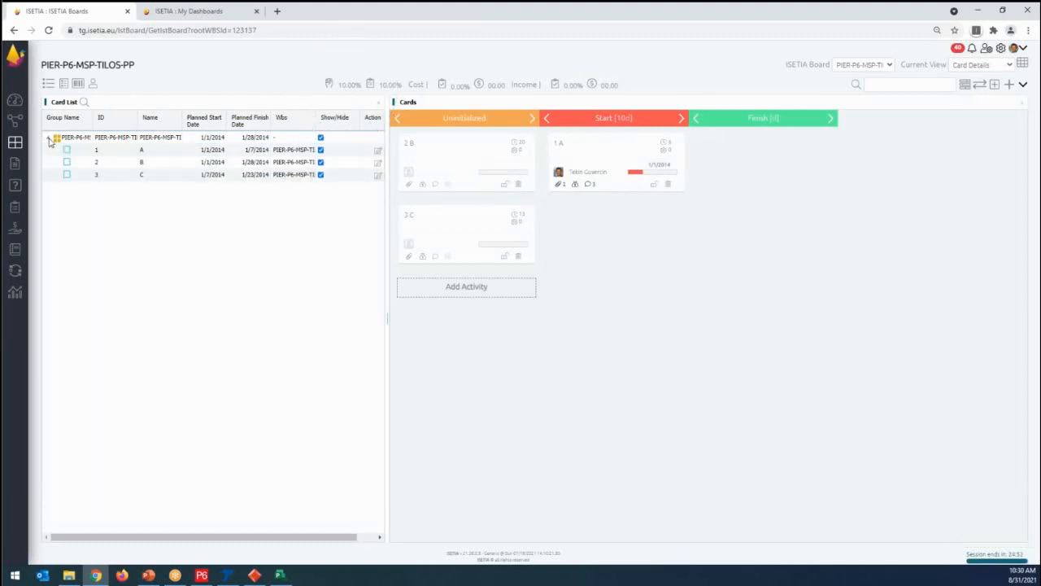
left_click(159, 152)
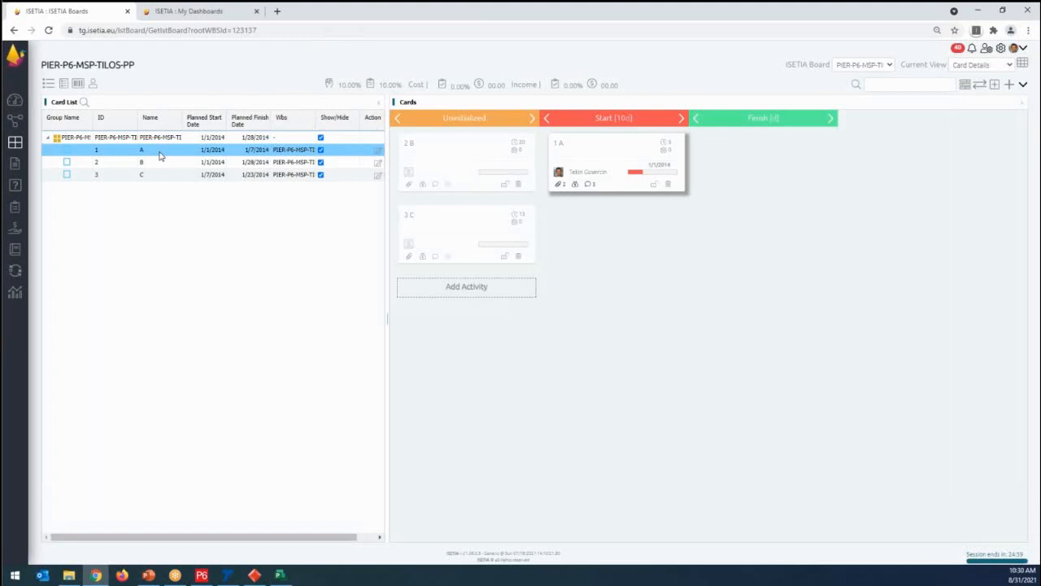
left_click(444, 167)
left_click(455, 237)
left_click(639, 145)
- Open activity A's finance details and examine the planned excavation cost recorded there
left_click(616, 158)
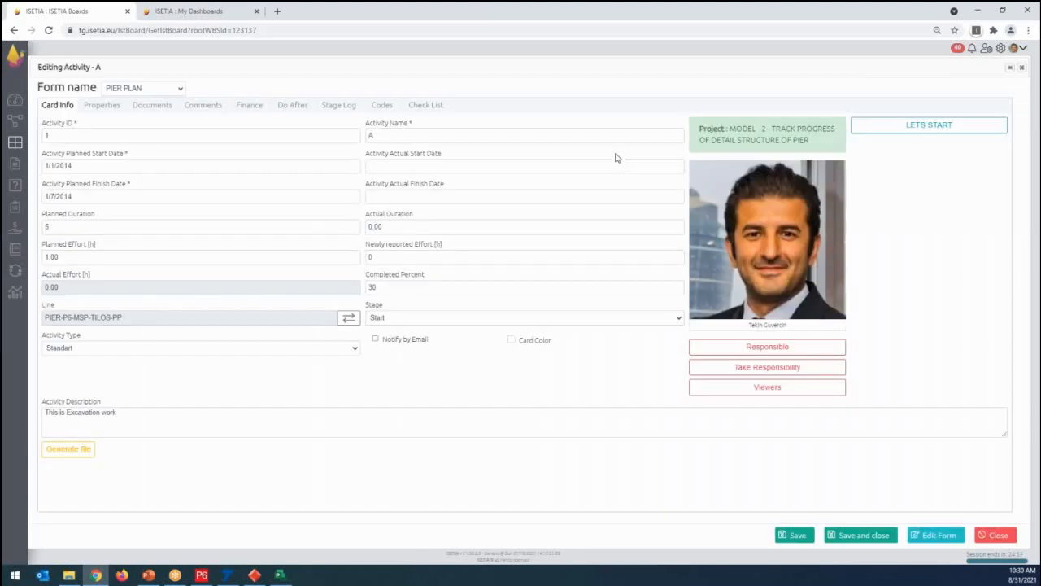
left_click(246, 105)
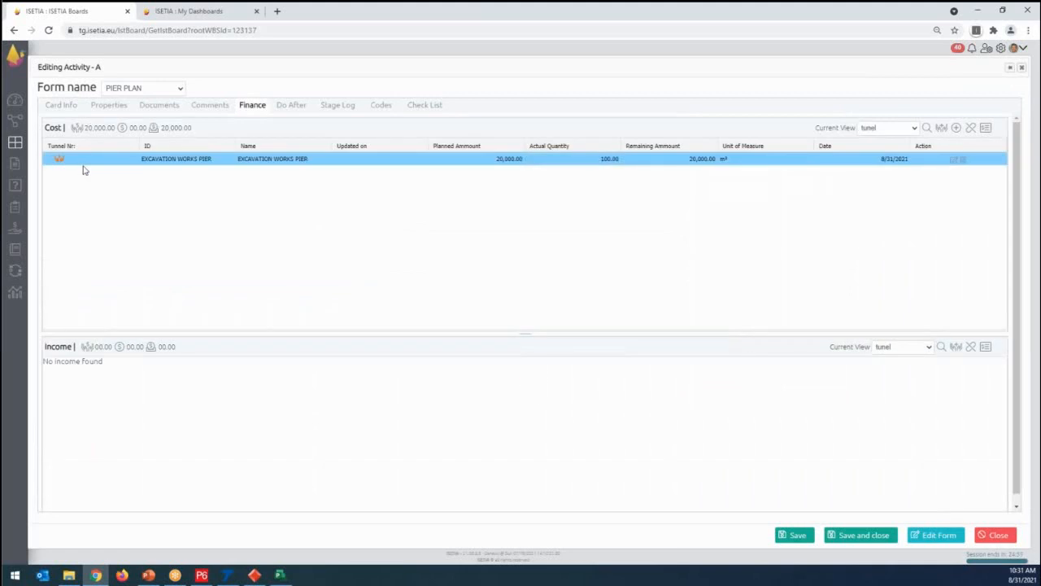
key("ctrl")
key("ctrl")
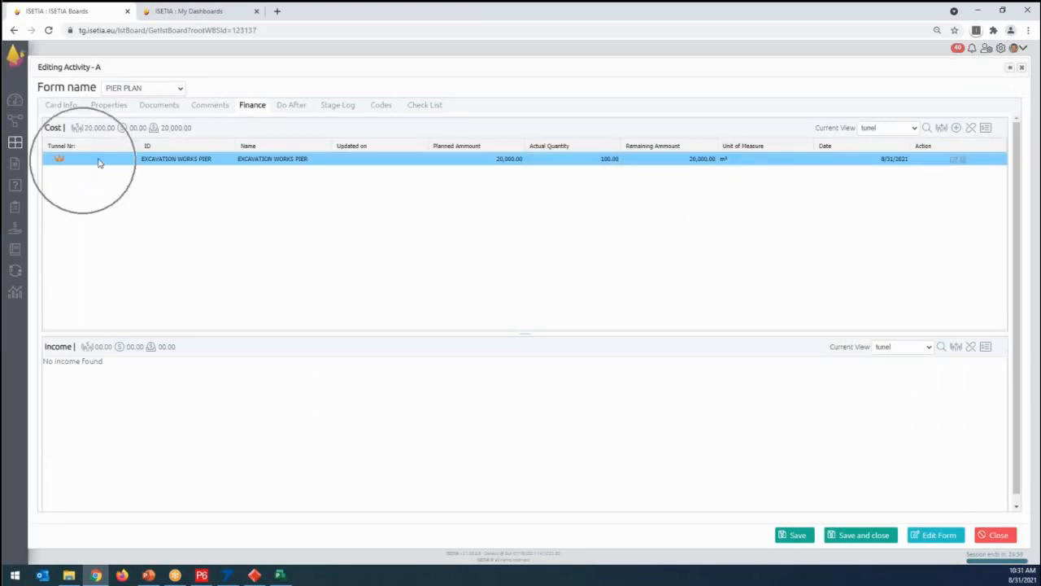
key("ctrl")
key("ctrl")
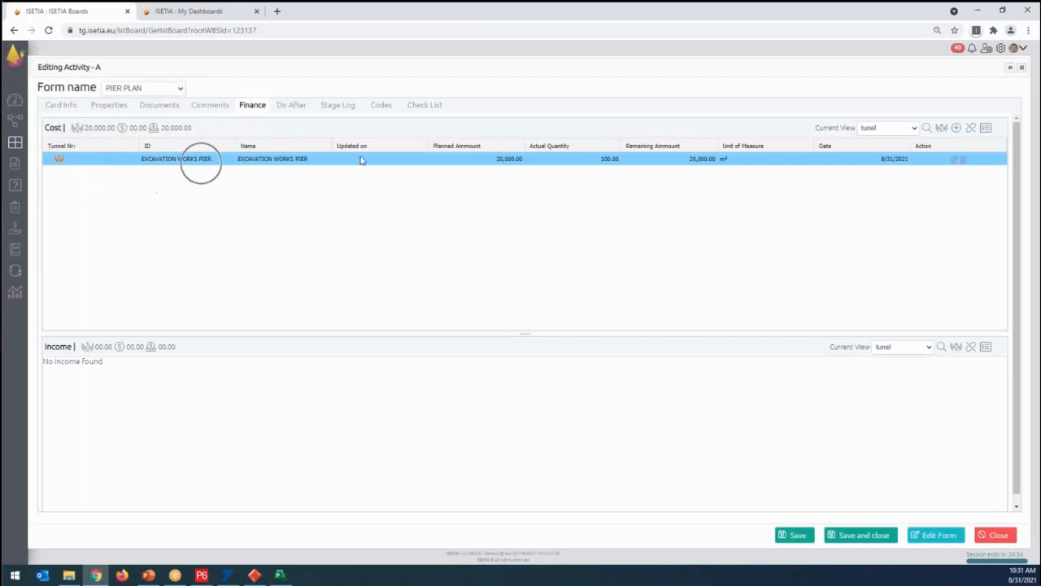
key("ctrl")
key("ctrl")
key("ctrl")
- Add a cost entry under activity A's planned excavation cost with ID EXCAVATION WORKS PIER-1 and quantity 20
left_click(956, 128)
left_click(87, 135)
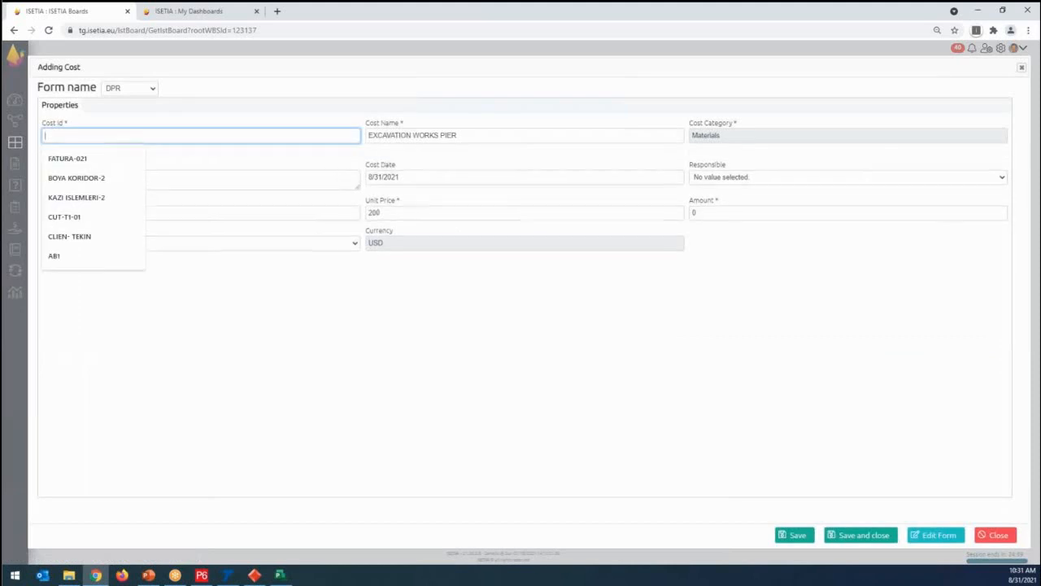
type("EXCAVATION WORKS PIER")
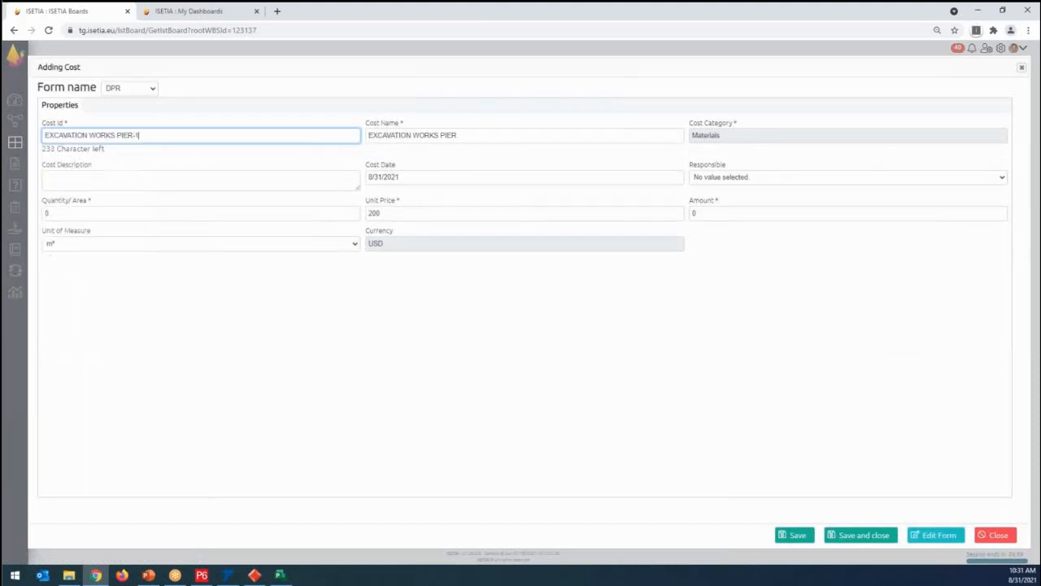
left_click(72, 215)
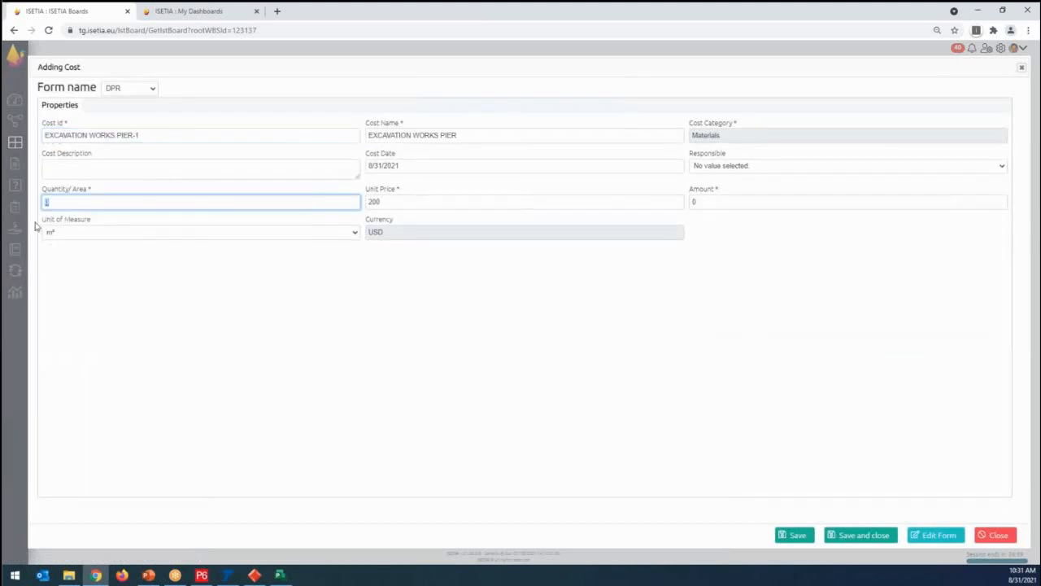
type("20")
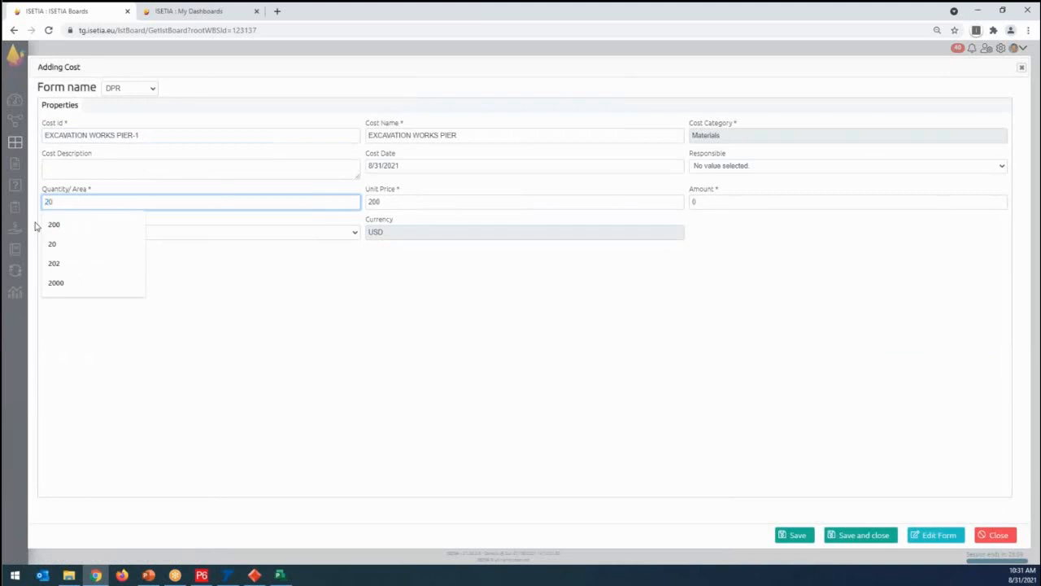
- Date the new cost entry 8/27/2021, assign a responsible person, and save and close the cost form
left_click(421, 169)
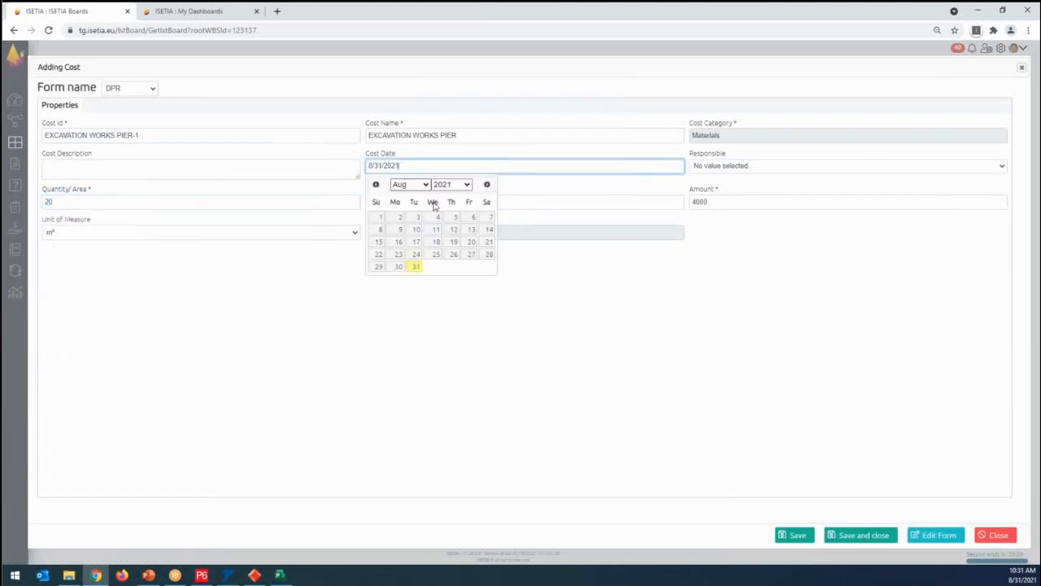
left_click(469, 255)
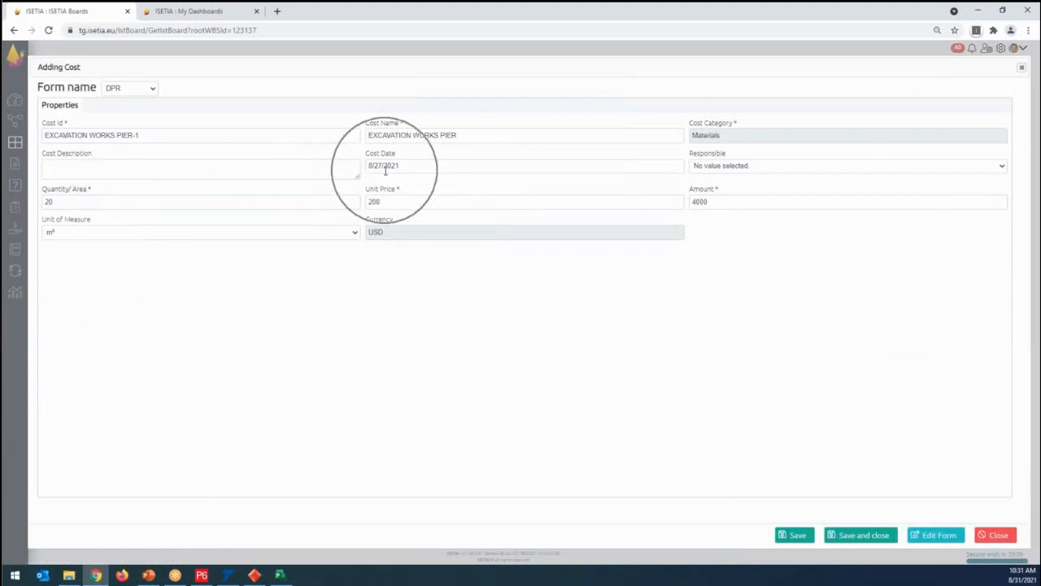
left_click(703, 171)
left_click(718, 190)
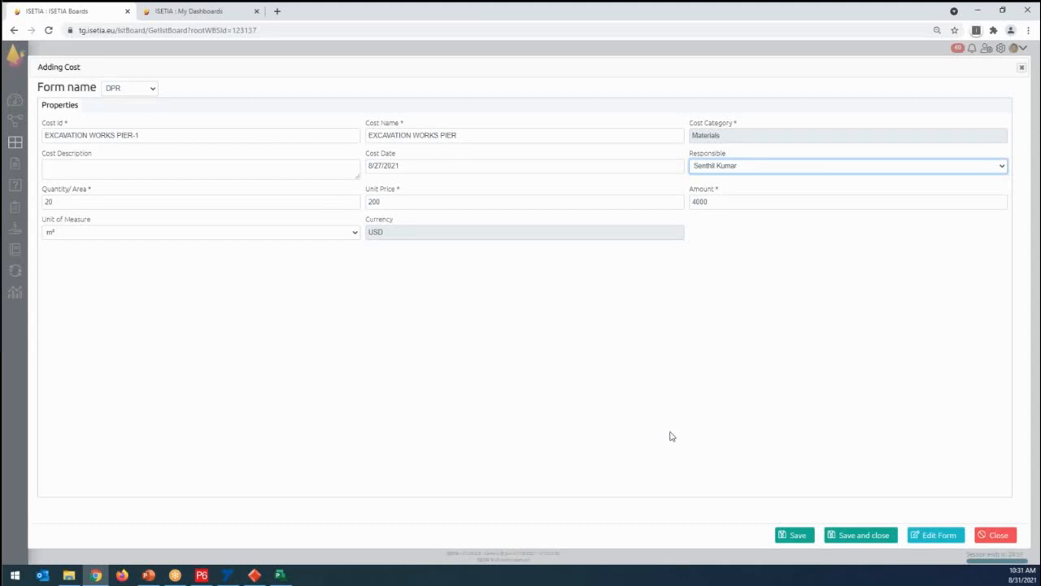
left_click(861, 535)
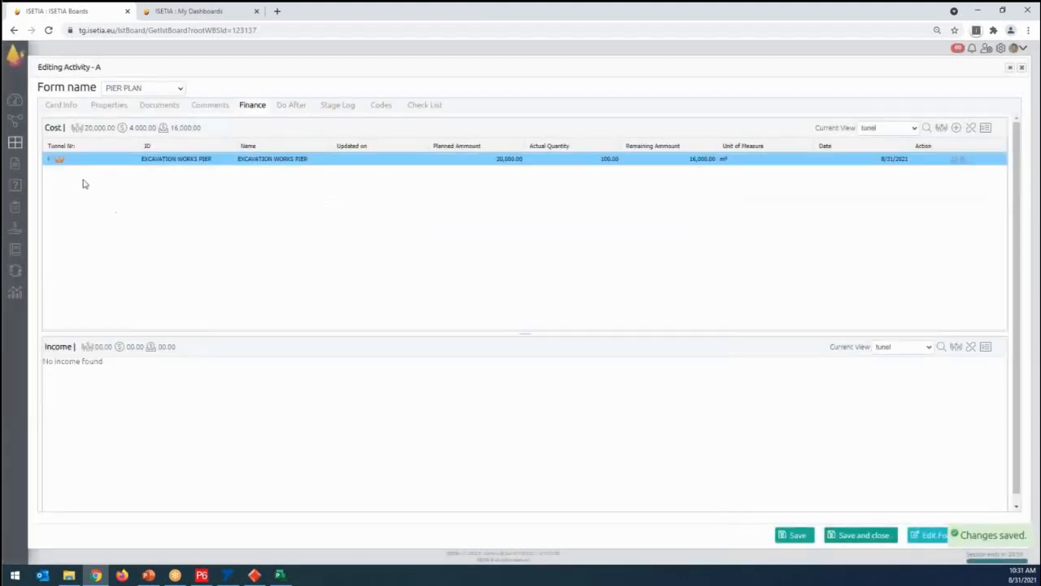
- Expand the EXCAVATION WORKS PIER cost and examine its planned amount, actual quantity, remaining amount and the cost summary
left_click(49, 160)
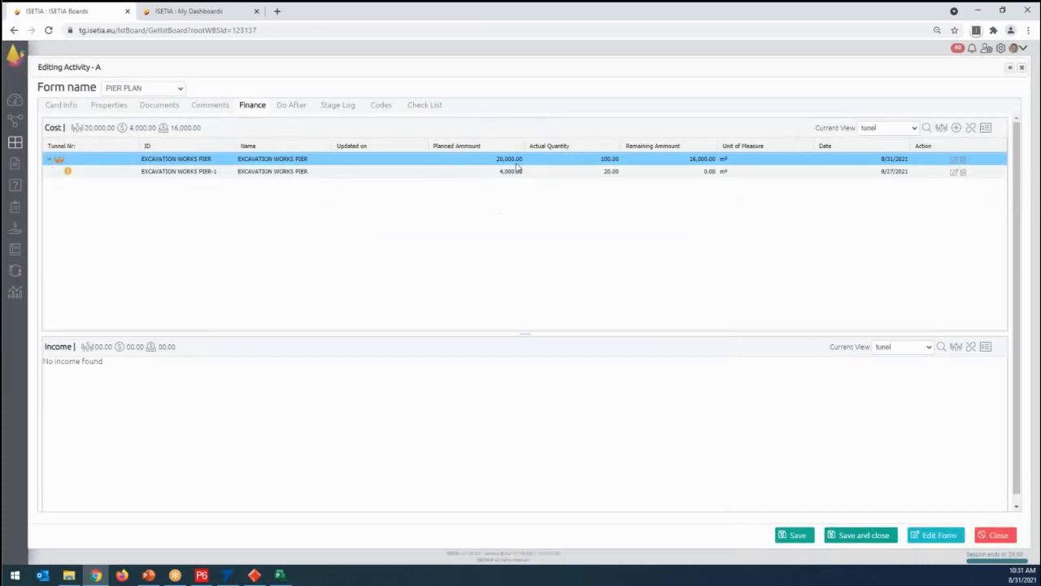
left_click(468, 150)
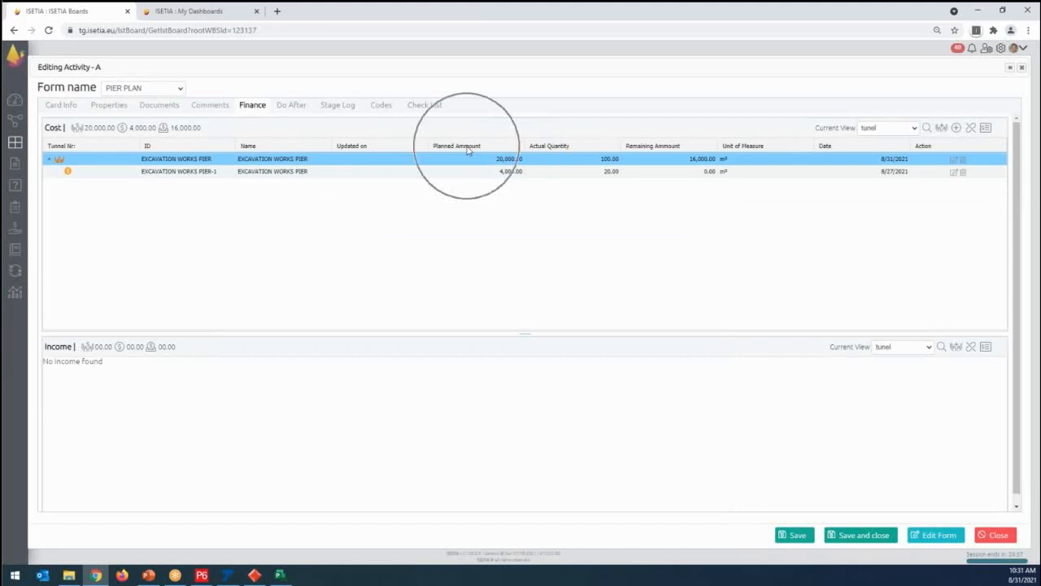
left_click(615, 168)
left_click(556, 157)
key("ctrl")
key("ctrl")
key("ctrl")
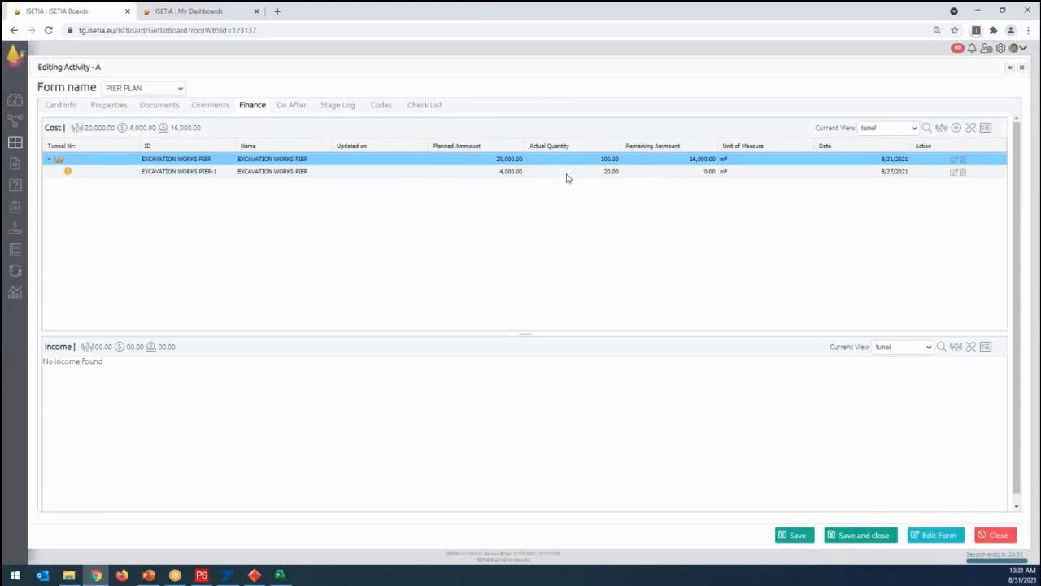
key("ctrl")
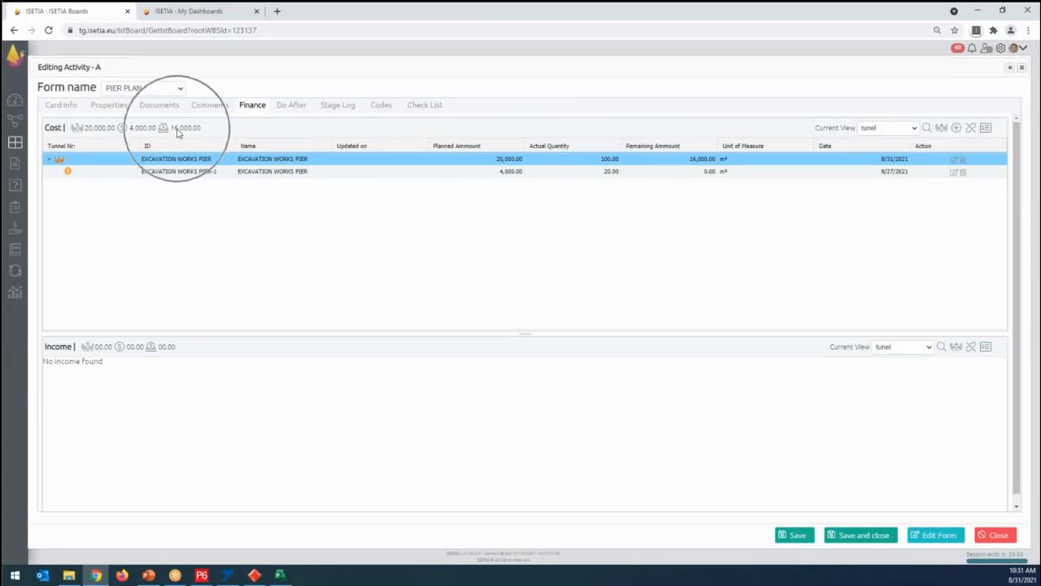
key("ctrl")
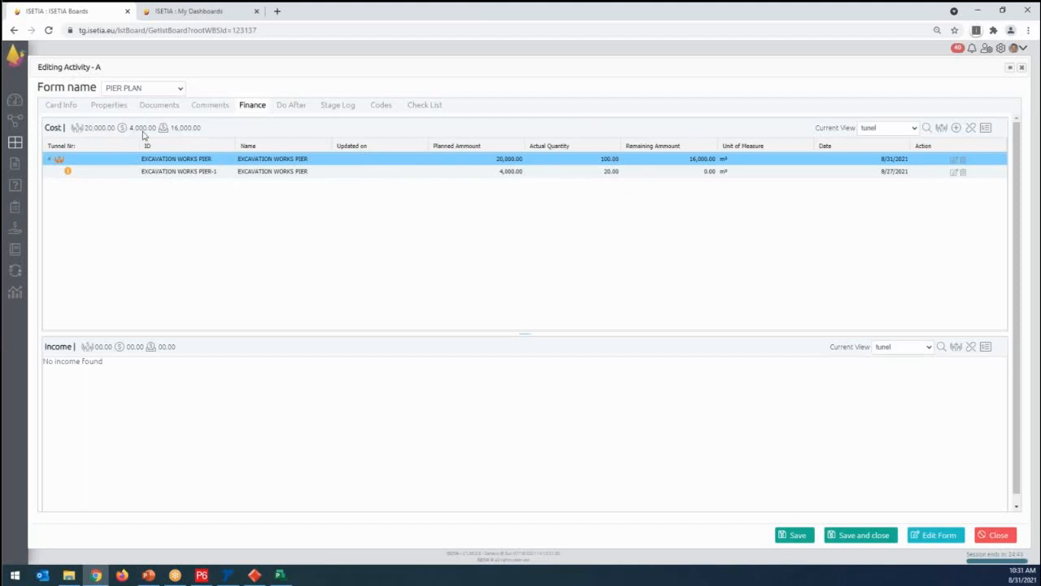
key("ctrl")
key("ctrl")
- Save and close activity A and examine the board's overall progress and cost figures
left_click(874, 535)
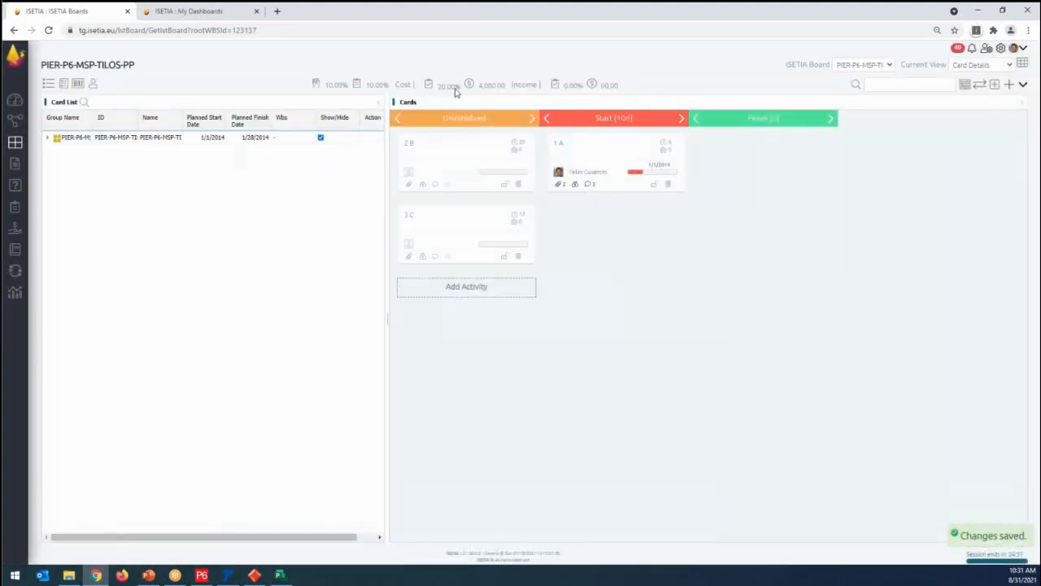
key("ctrl")
key("ctrl")
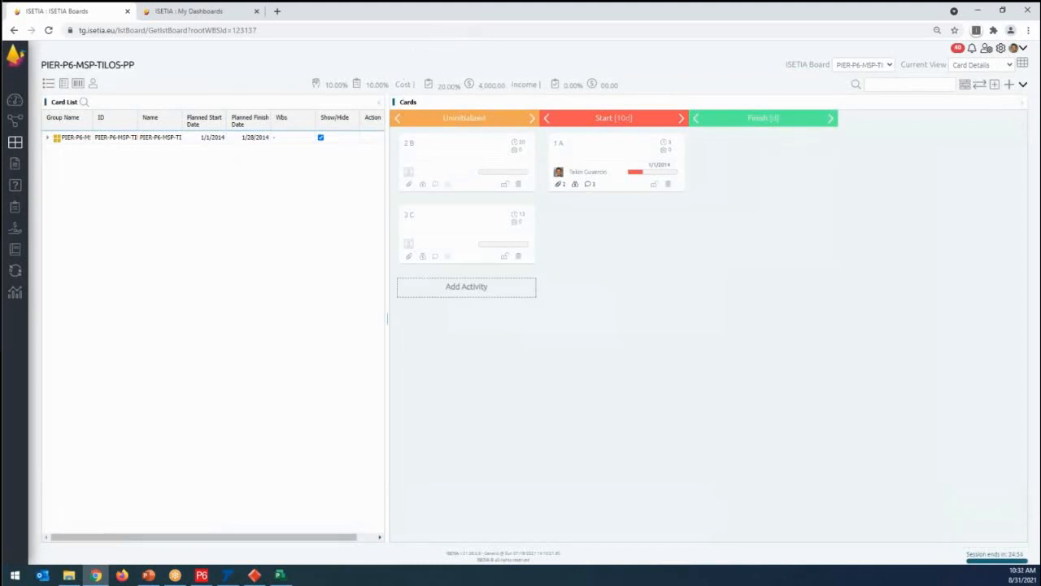
key("ctrl")
key("ctrl")
- Reopen activity A and set its completed percent to 50
left_click(605, 165)
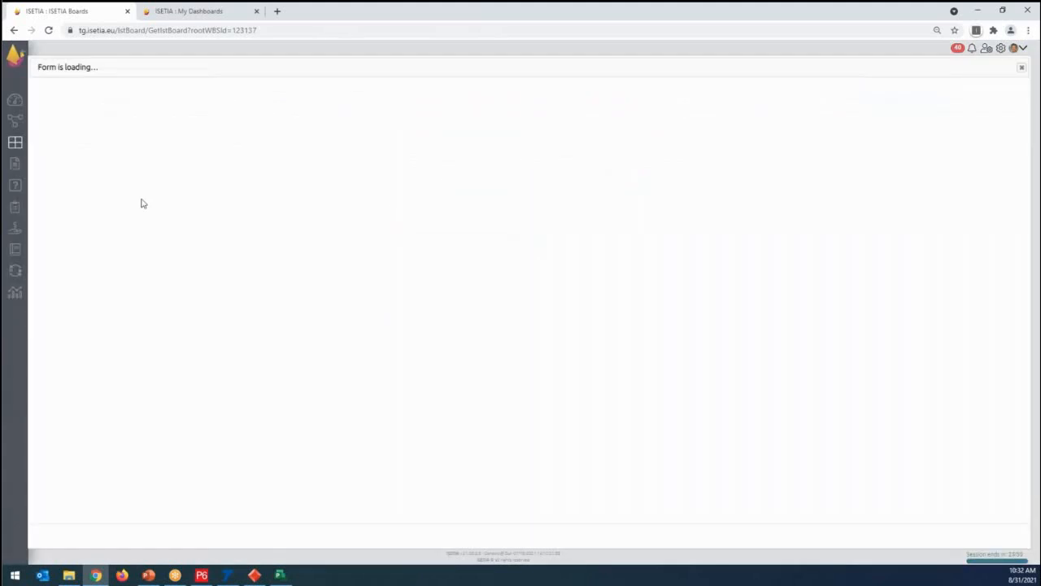
left_click_drag(404, 289, 331, 292)
type("50")
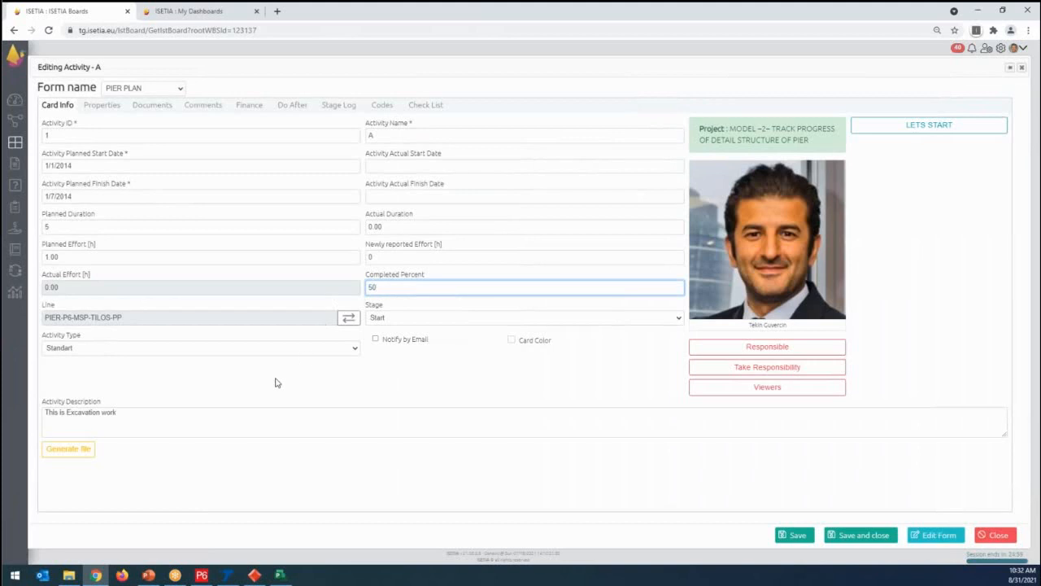
- Add a second cost entry under activity A's planned excavation cost with ID EXCAVATION WORKS PIER-2 and quantity 40
left_click(248, 106)
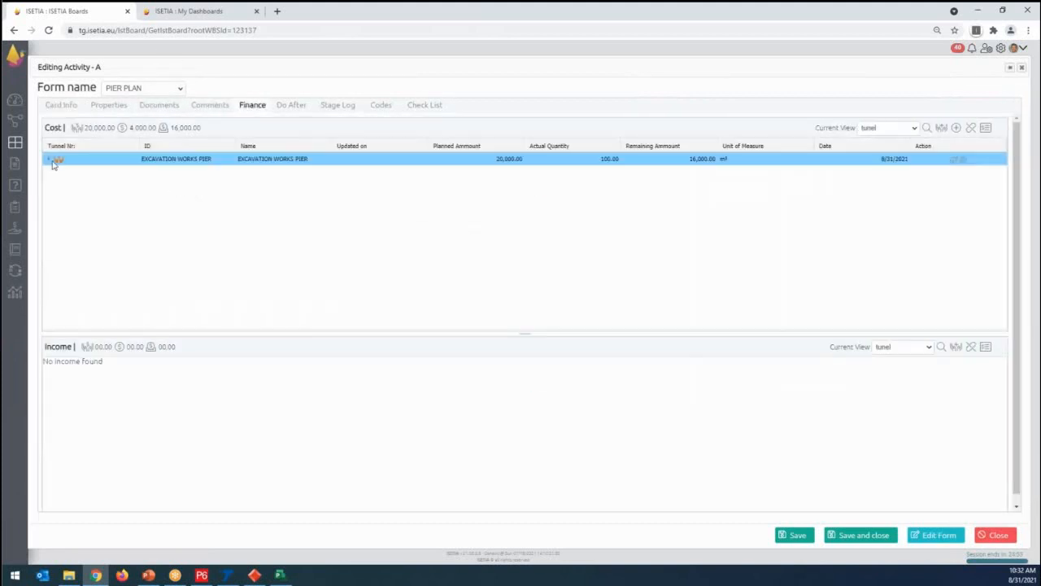
left_click(52, 161)
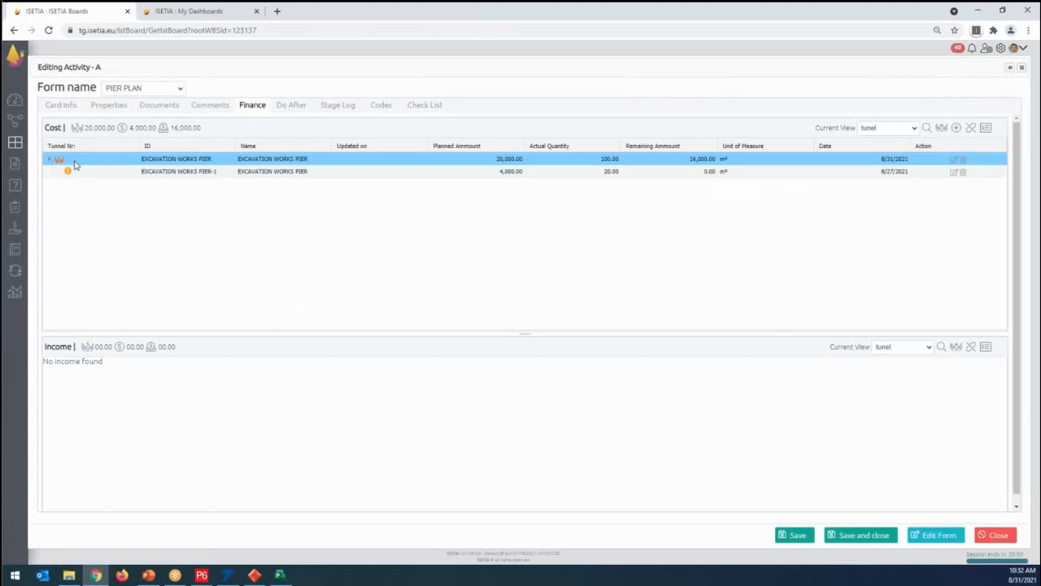
left_click(958, 132)
left_click(79, 134)
type("EXCAVATION WORKS PIER")
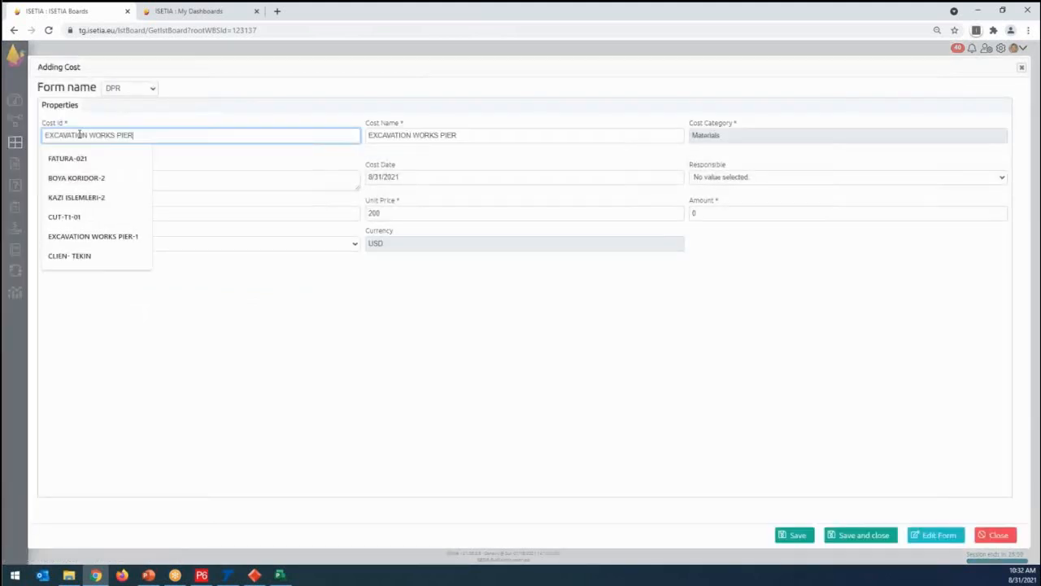
type("-2")
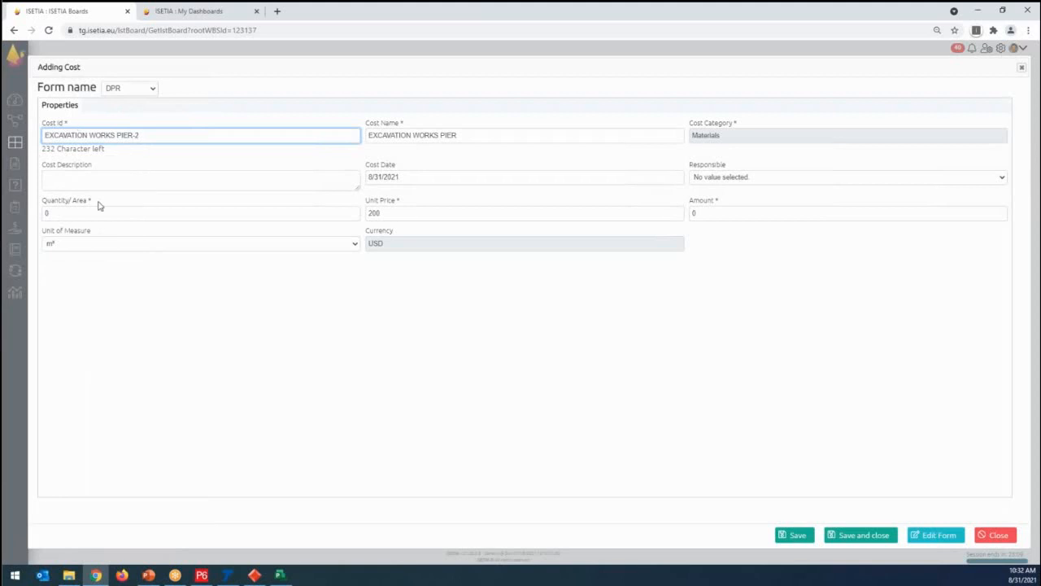
double_click(47, 213)
type("40")
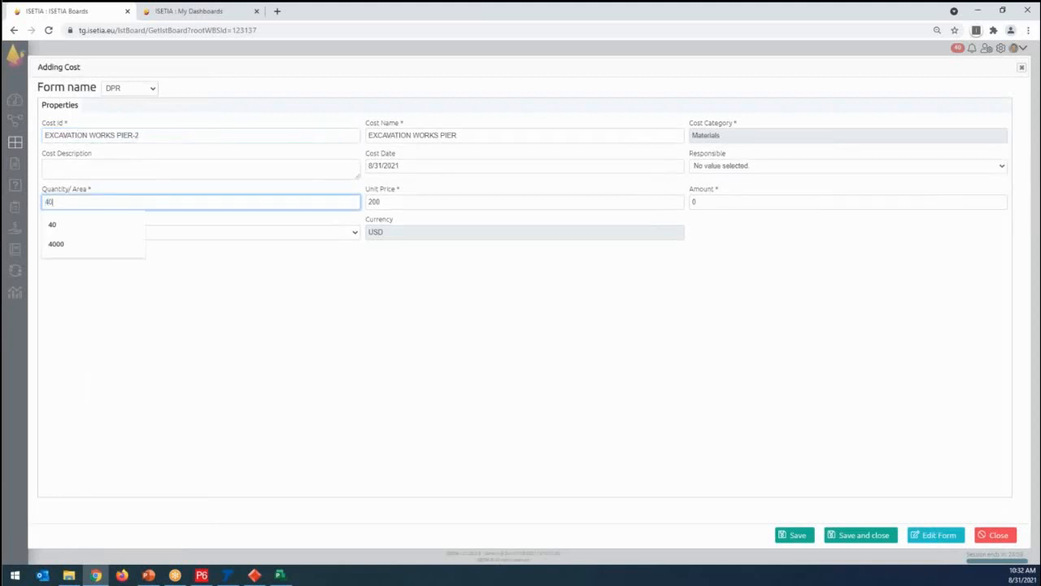
- Set the second cost entry's date to 8/28/2021 and save and close the cost form
left_click(225, 336)
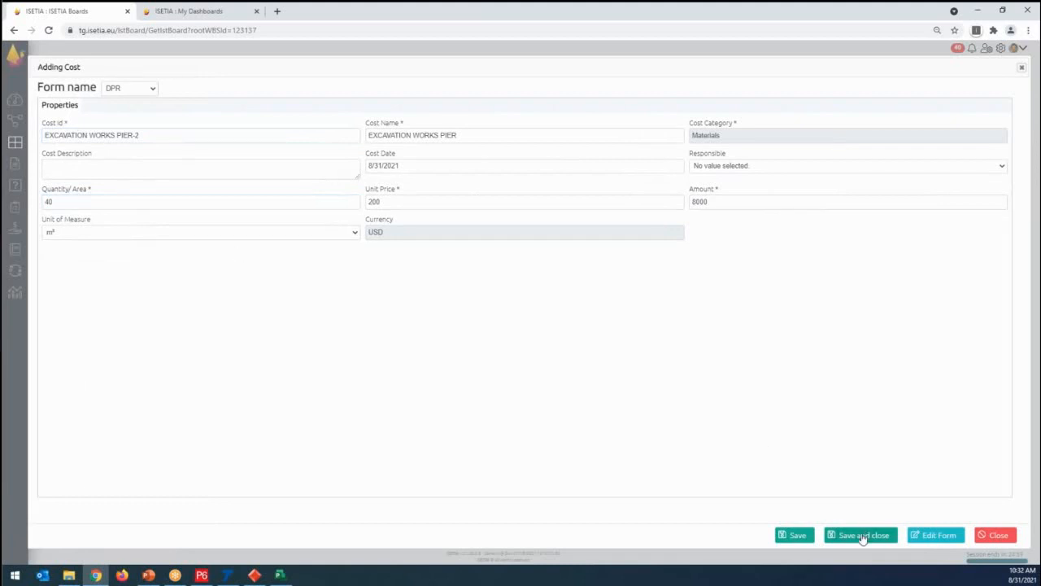
left_click(535, 167)
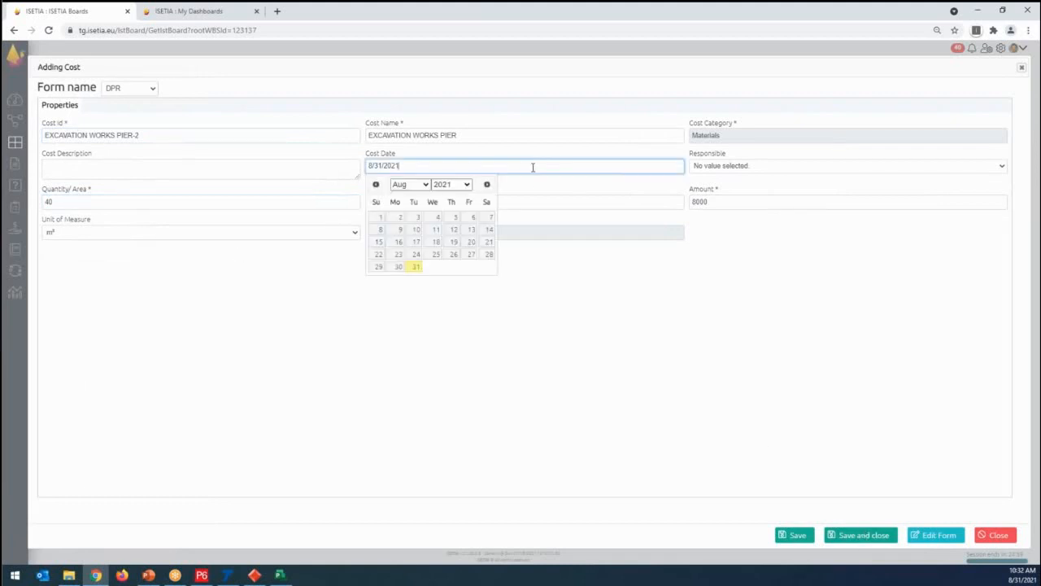
left_click(489, 254)
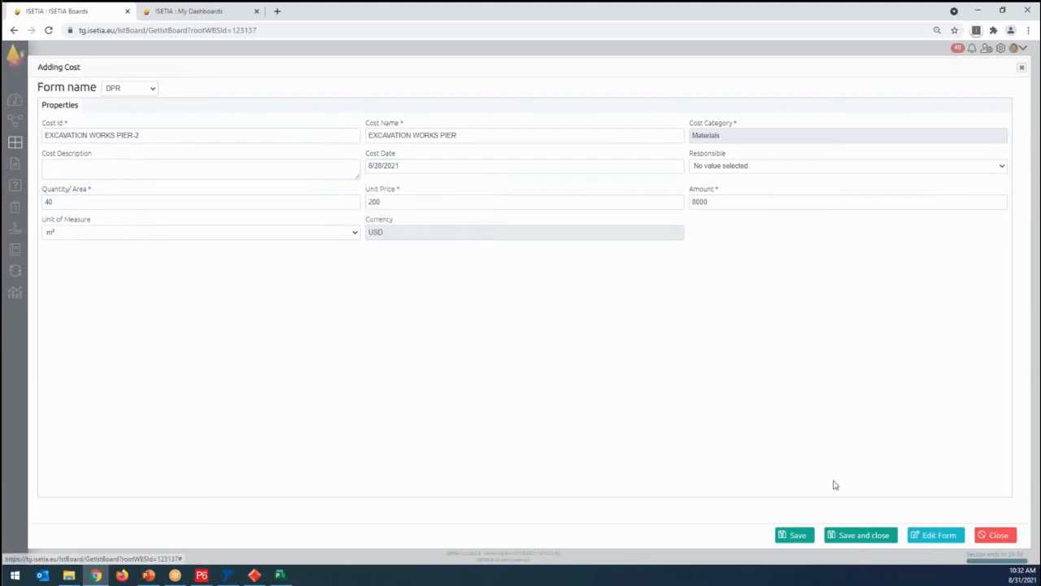
left_click(870, 537)
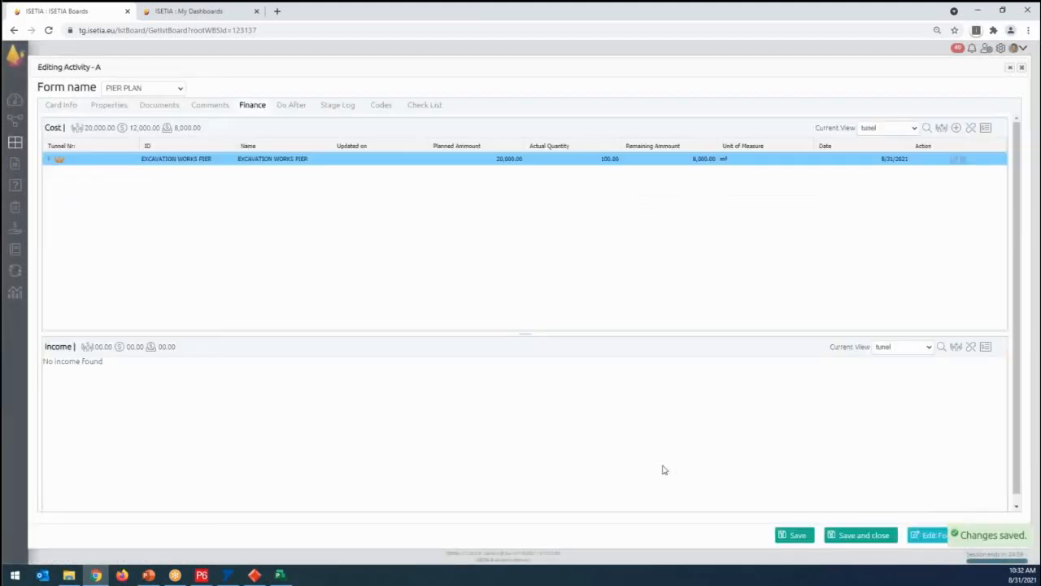
- Expand the excavation cost to compare both entries with the planned and remaining amounts, and save and close activity A
left_click(48, 160)
left_click(51, 160)
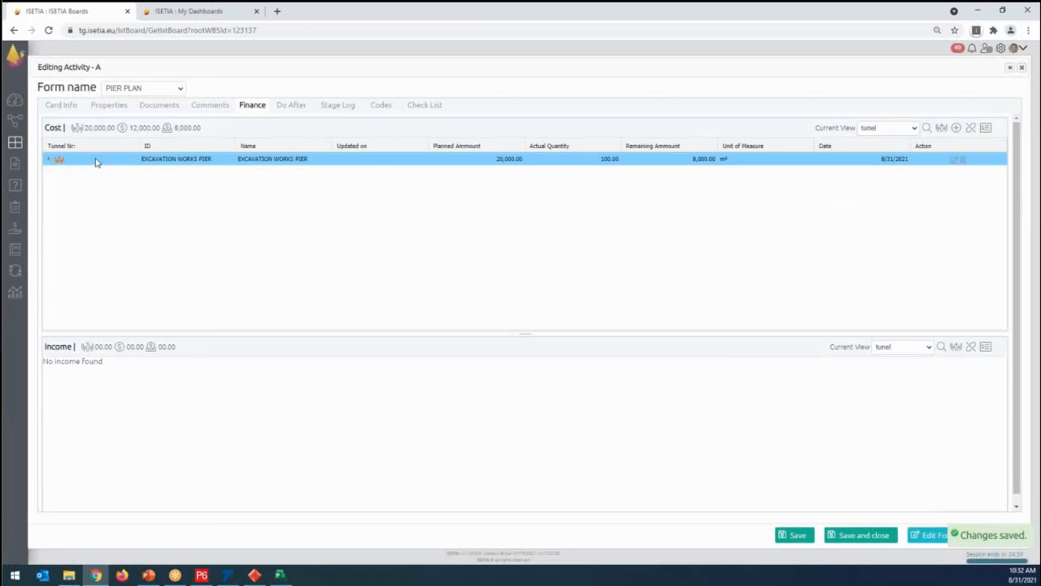
left_click(49, 161)
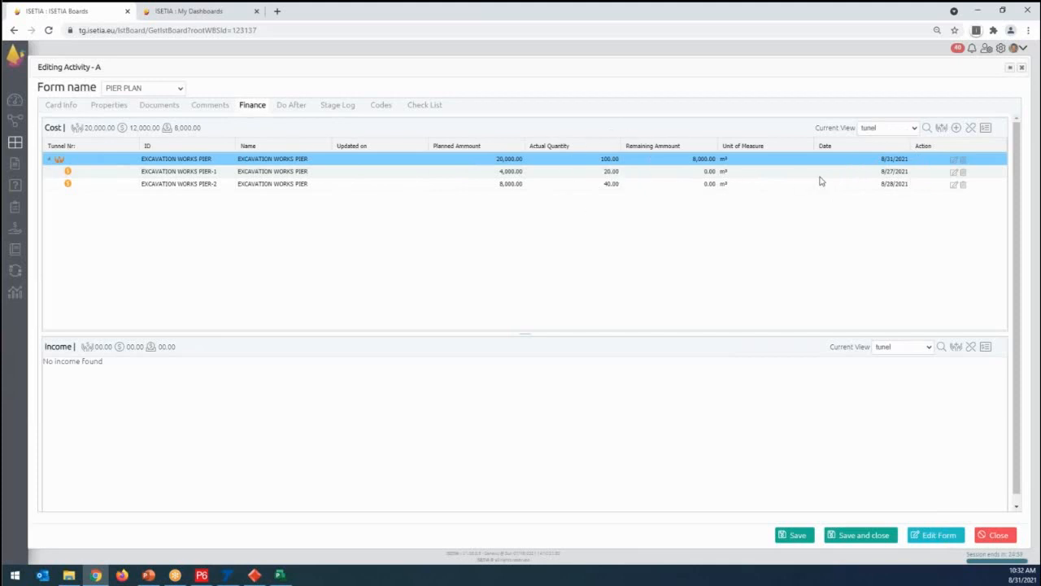
key("ctrl")
key("ctrl")
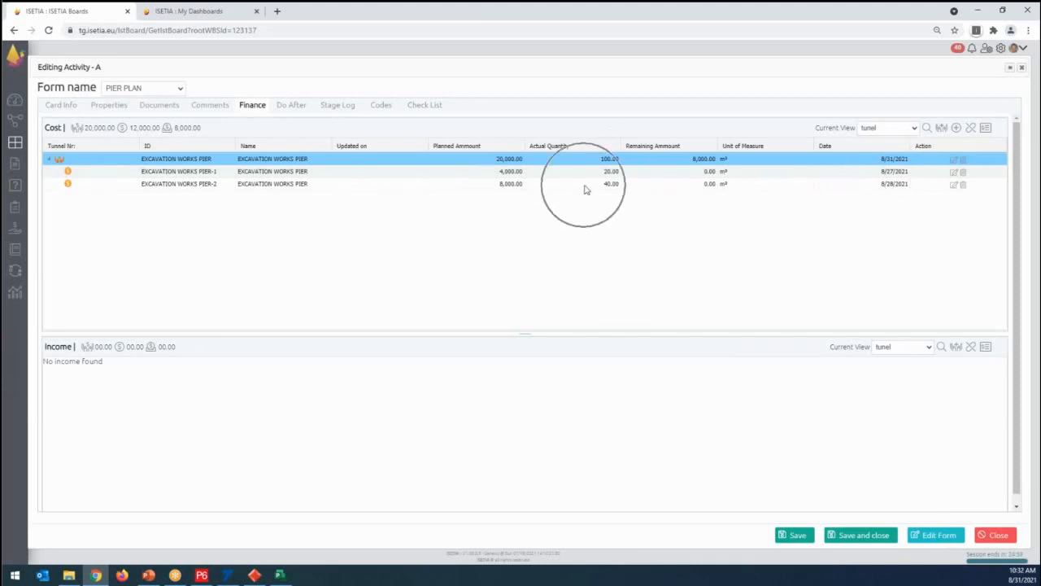
key("ctrl")
key("ctrl")
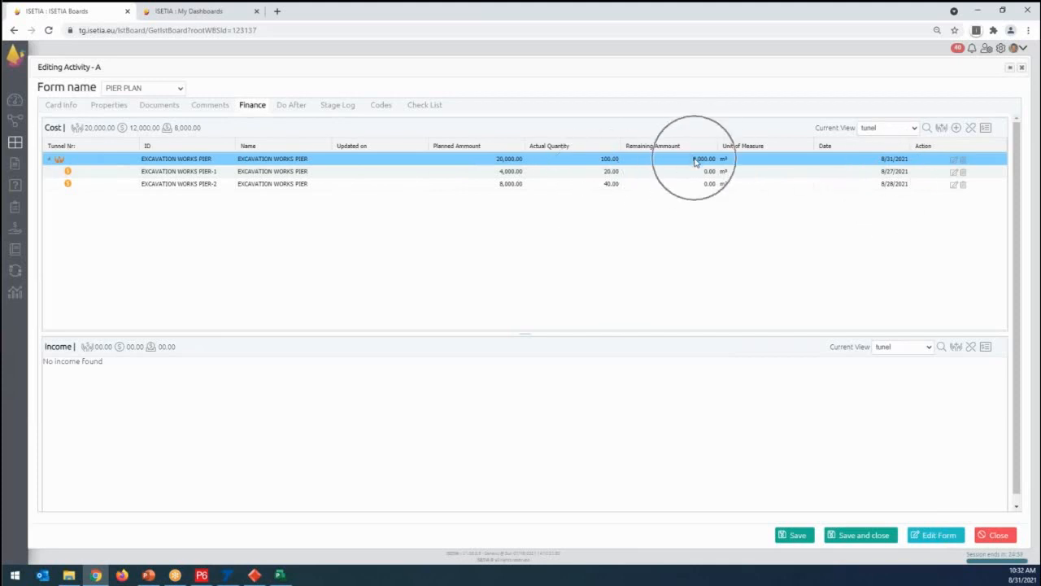
key("ctrl")
key("ctrl")
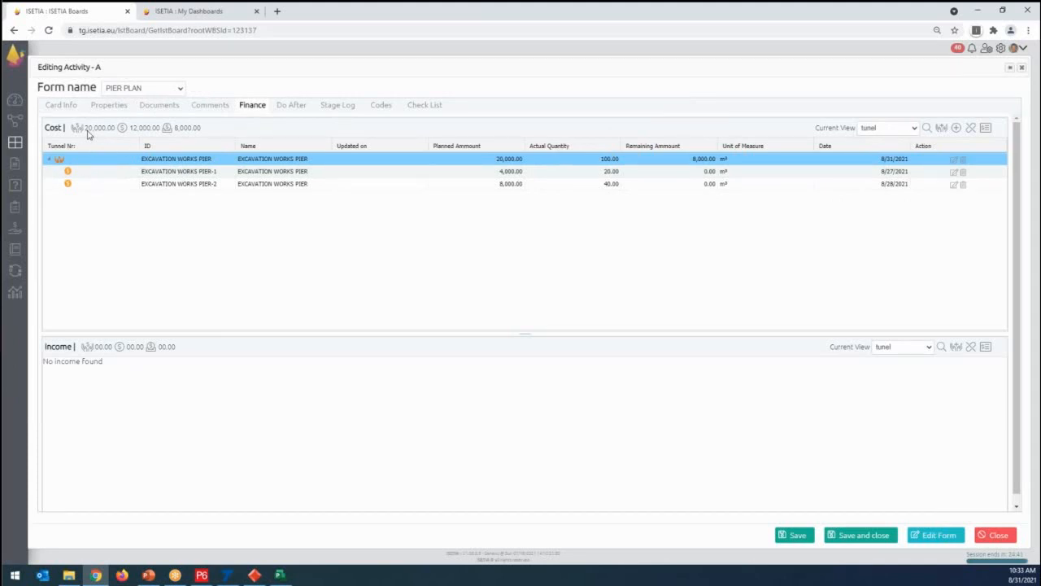
left_click(858, 537)
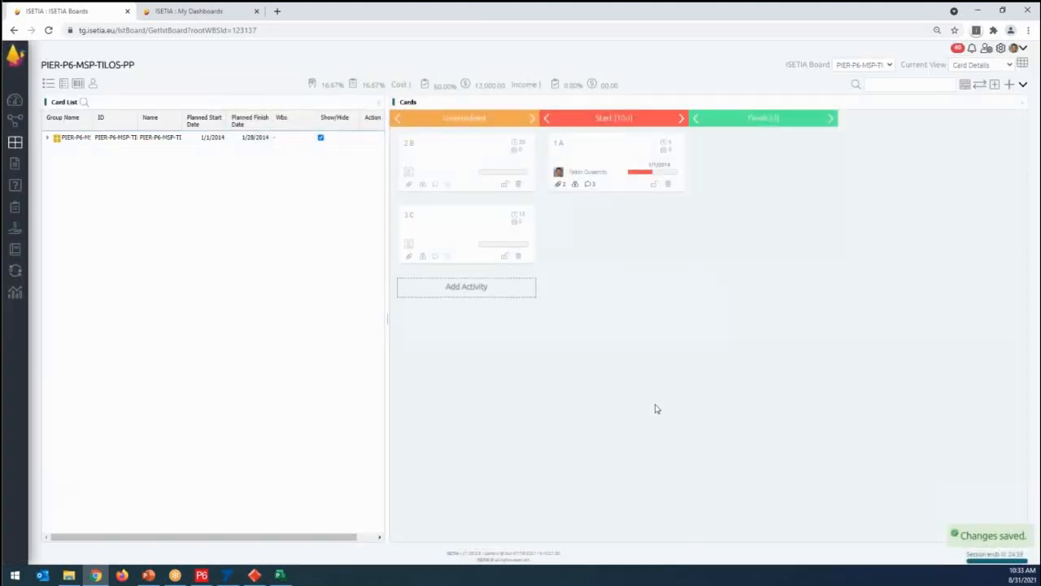
- Reopen activity A's finance details and expand the excavation cost to review its recorded entries
left_click(605, 159)
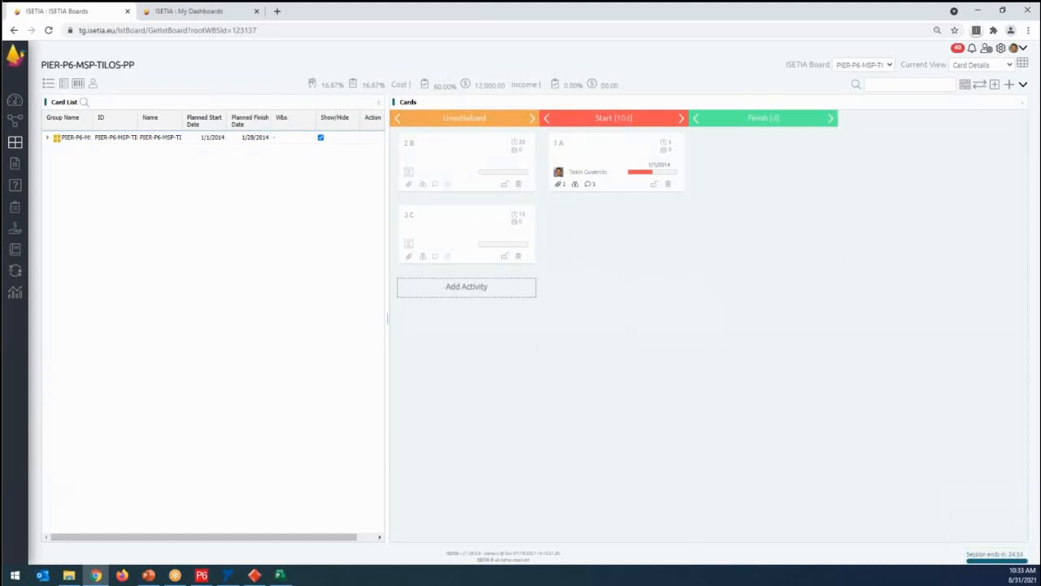
left_click(600, 158)
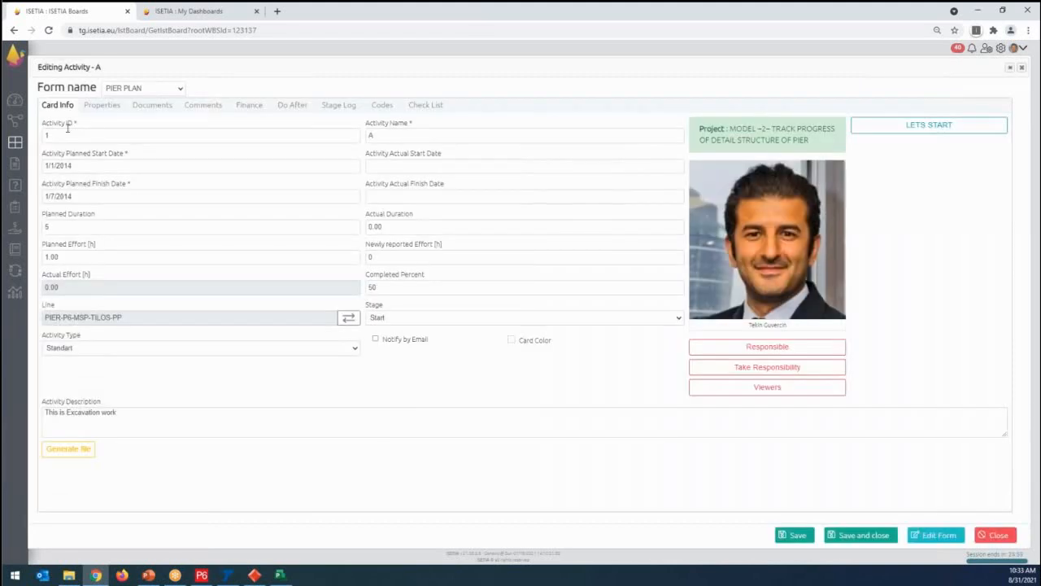
left_click(247, 110)
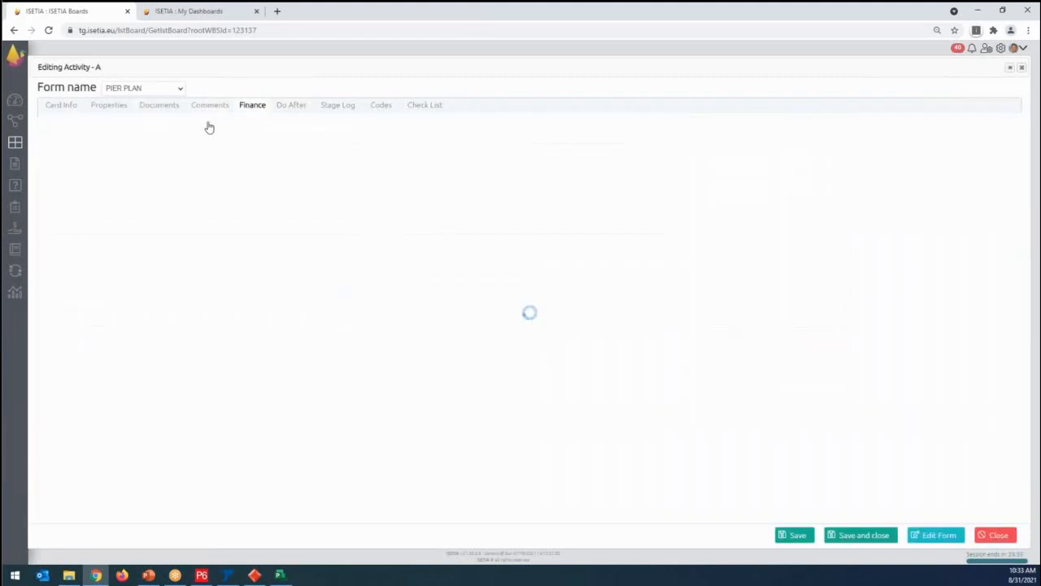
left_click(49, 159)
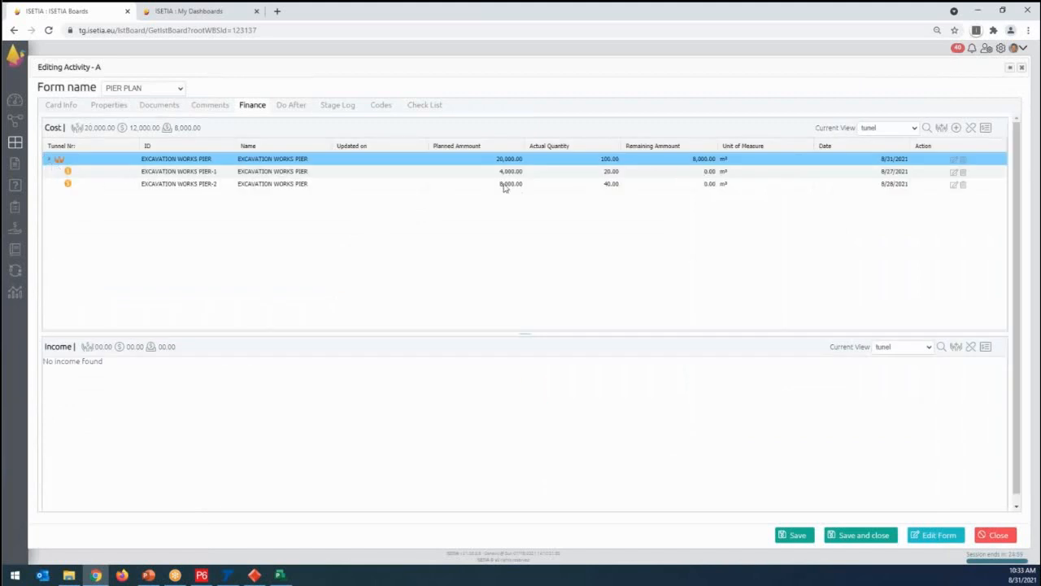
- Add a third cost entry under activity A's planned excavation cost with ID EXCAVATION WORKS PIER-3 and quantity 75, and save it
left_click(604, 161)
left_click(956, 128)
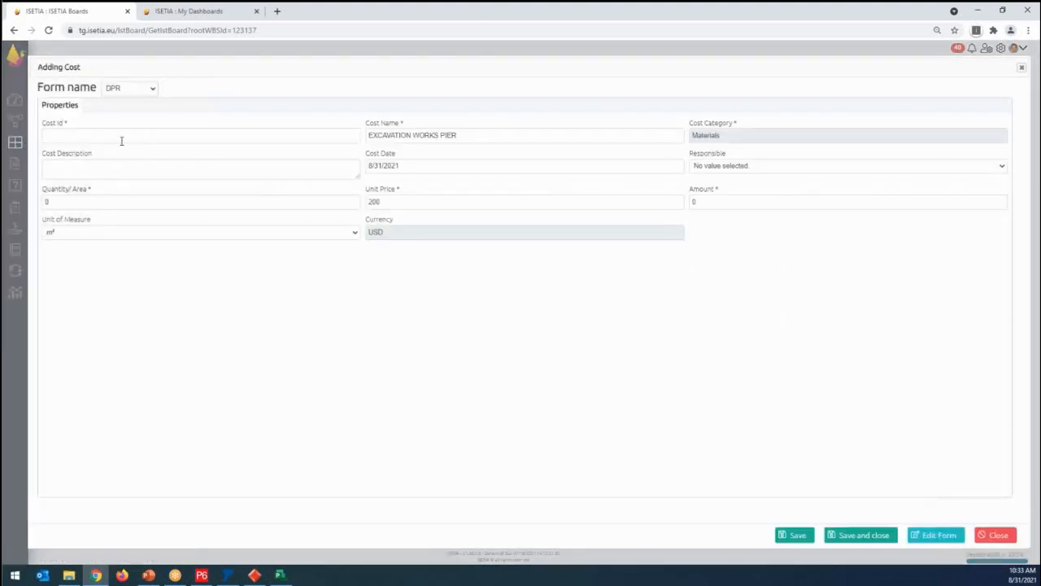
left_click(123, 138)
type("EXCAVATION WORKS PIER")
type("-")
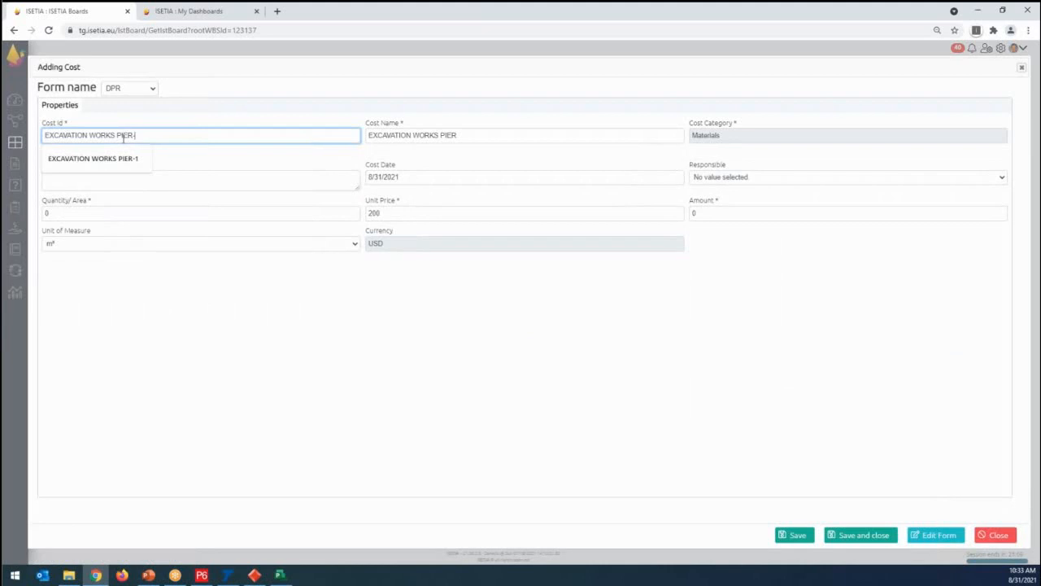
type("3")
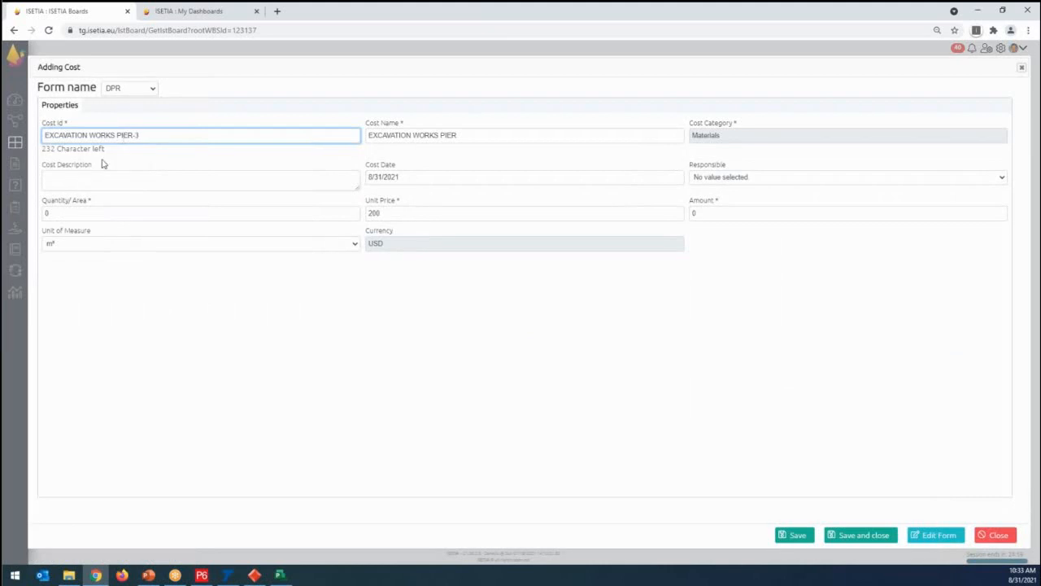
left_click(49, 216)
type("75")
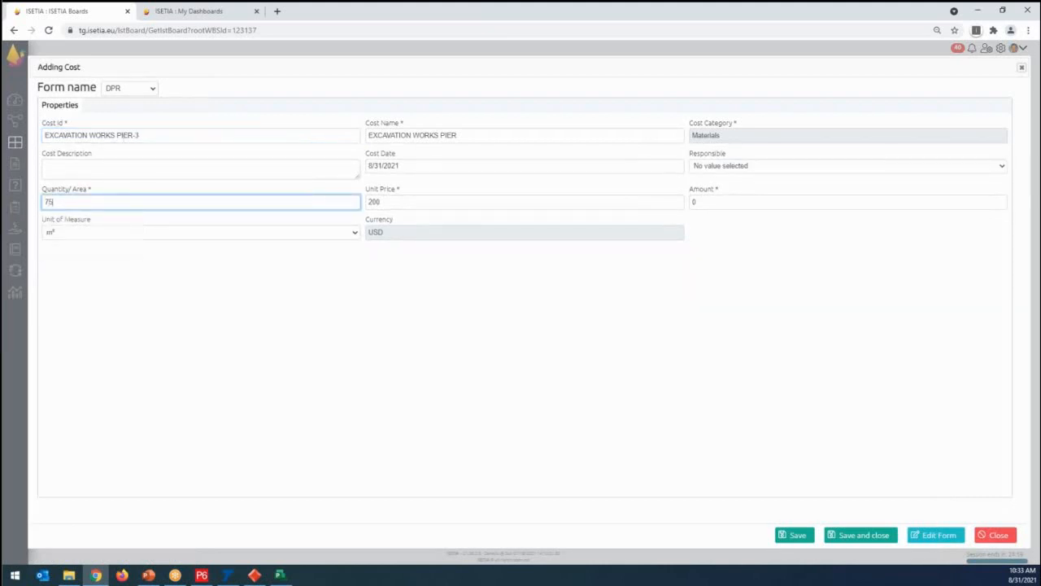
left_click(248, 350)
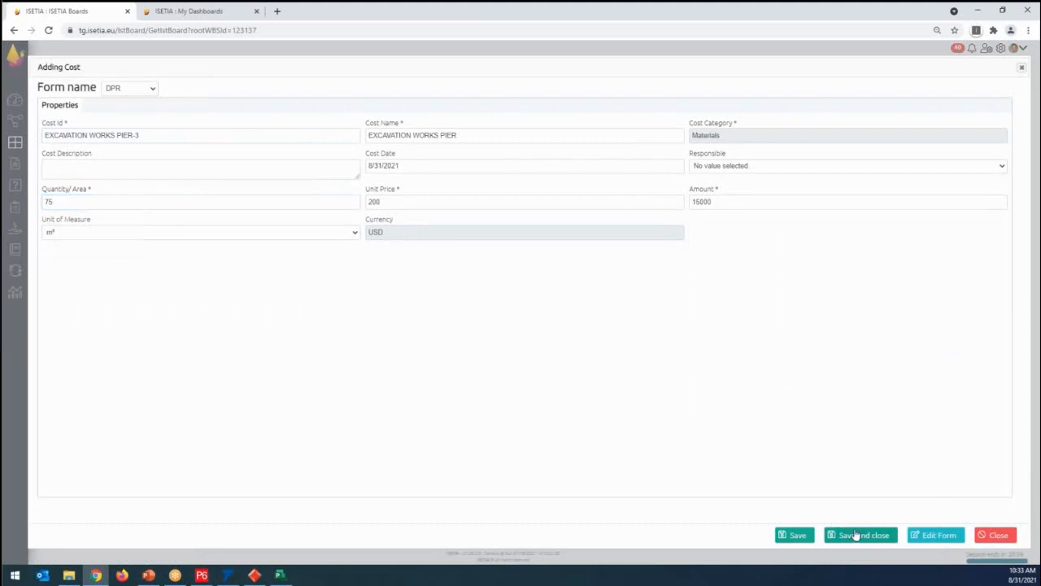
left_click(855, 534)
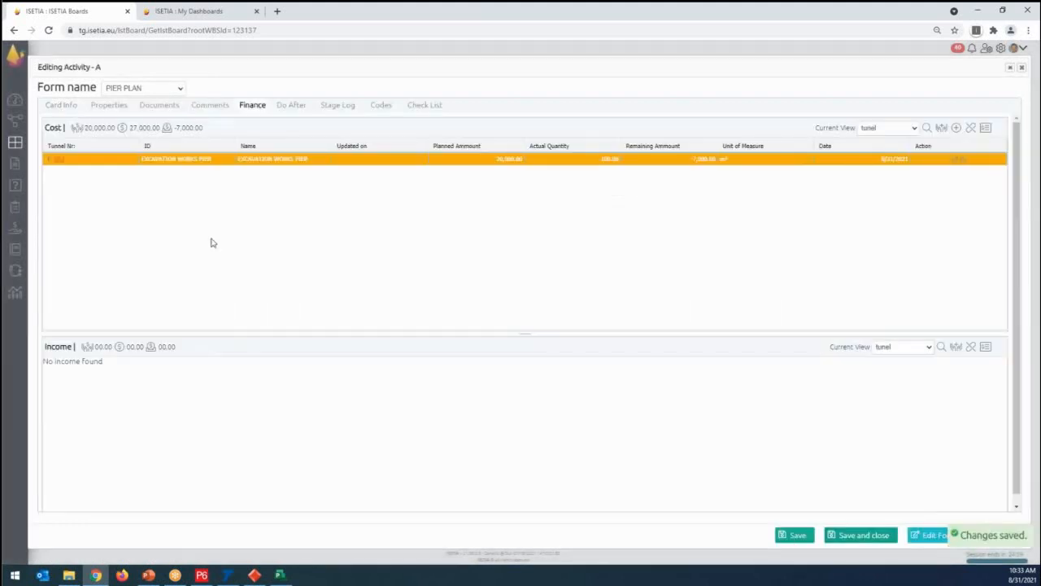
- Expand the excavation cost to compare its three entries with the plan, and save and close activity A
left_click(52, 160)
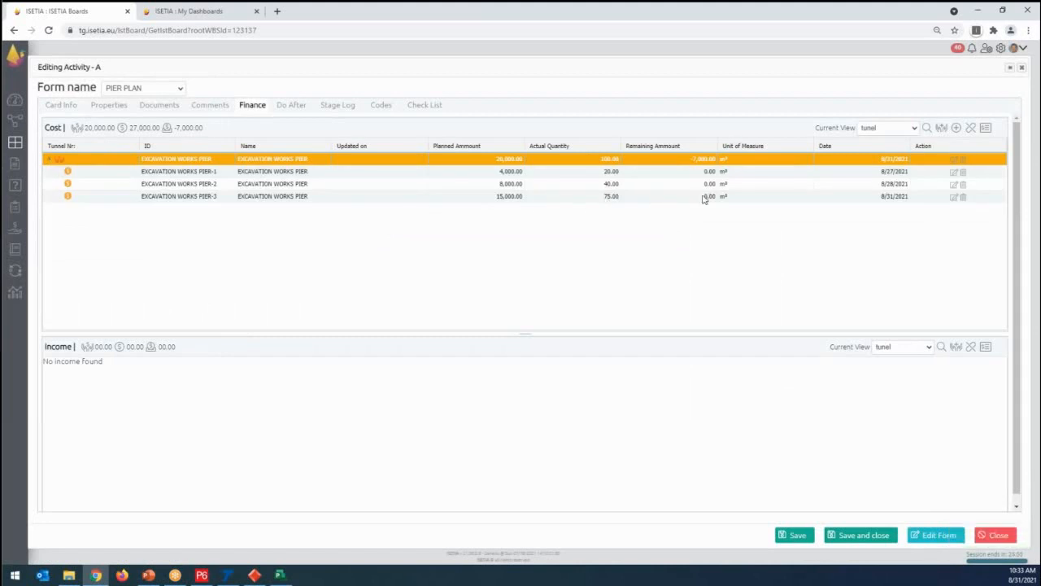
left_click(192, 133)
left_click(860, 537)
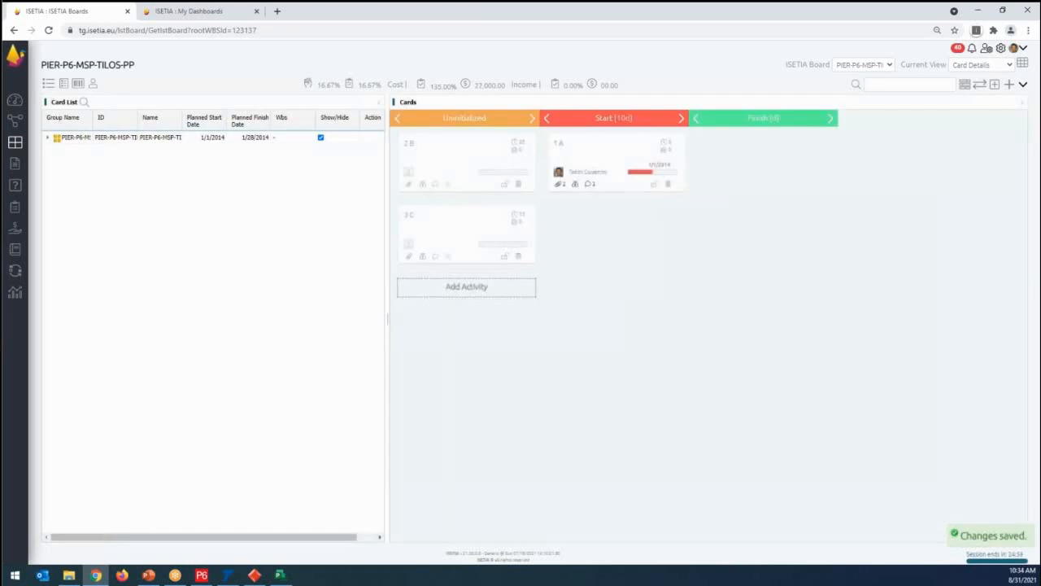
- Move activity A's card from the Start stage to the Finish stage
left_click_drag(602, 161, 751, 162)
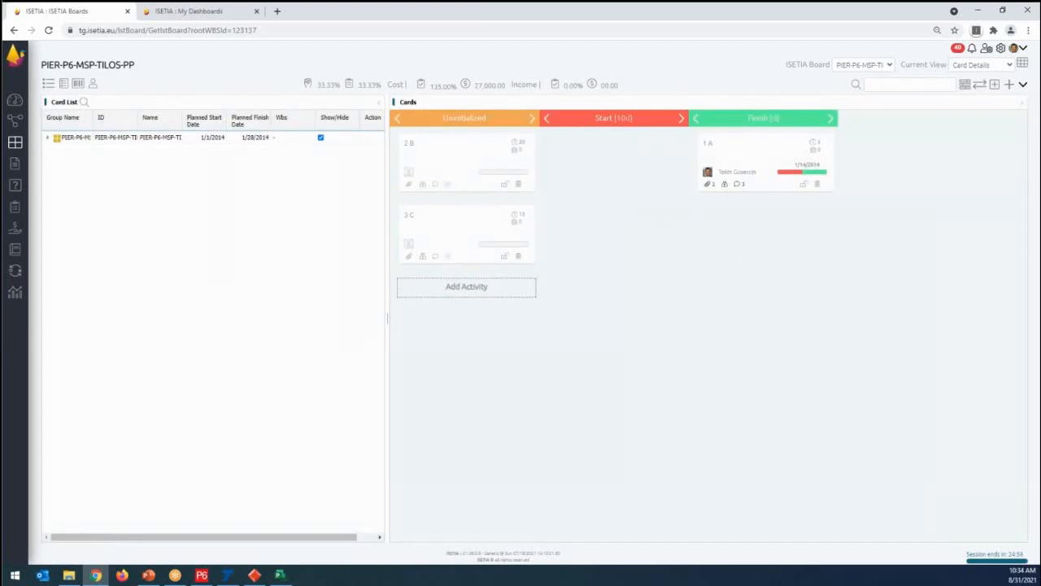
key("ctrl")
key("ctrl")
key("ctrl")
- Open activity A to check its actual start date, and close the form without saving
left_click(753, 145)
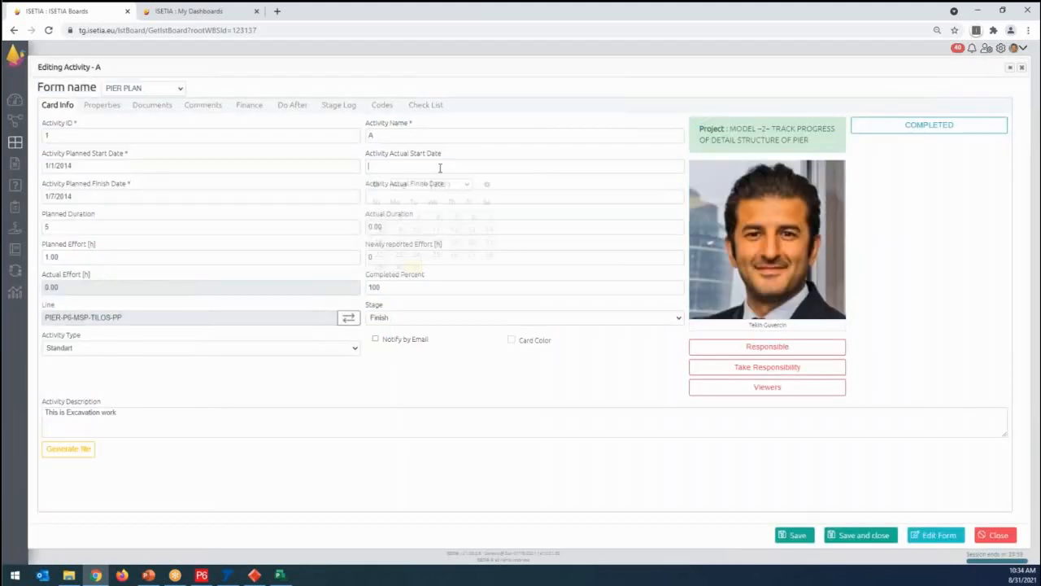
left_click(445, 167)
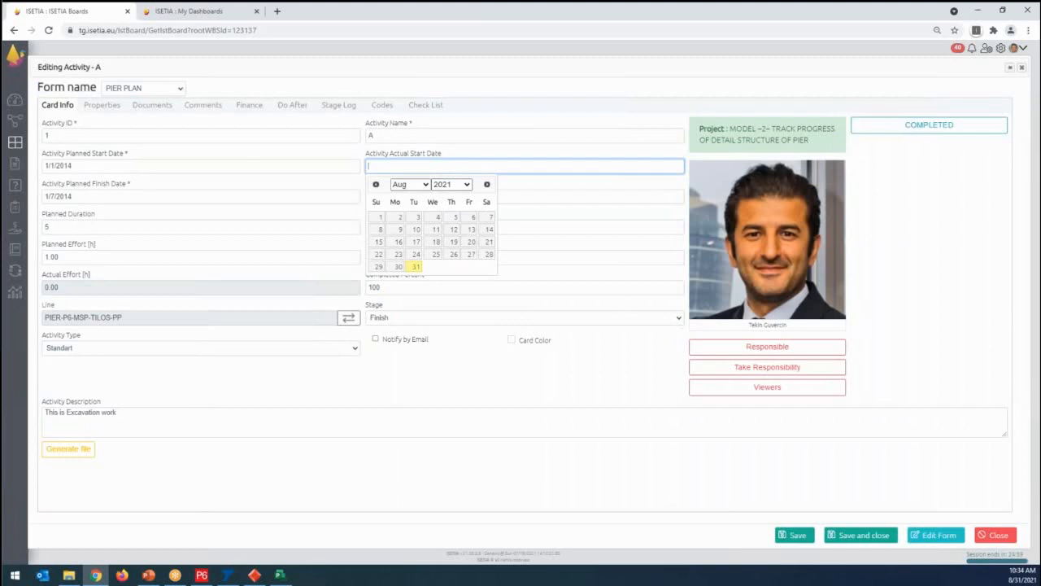
left_click(996, 534)
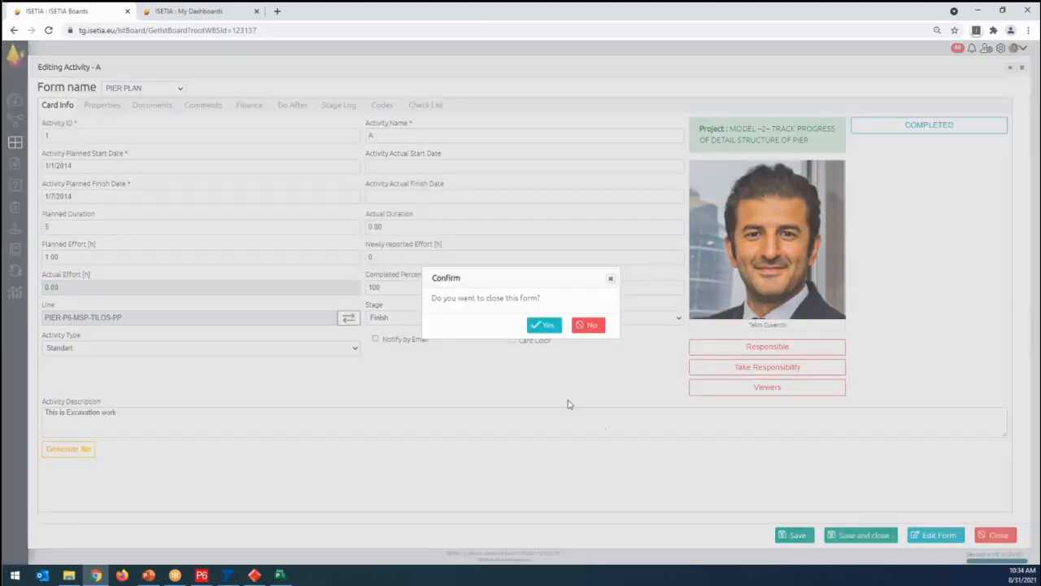
left_click(543, 324)
- Show the board as a Gantt chart and examine activities A, B and C in turn
mouse_move(810, 162)
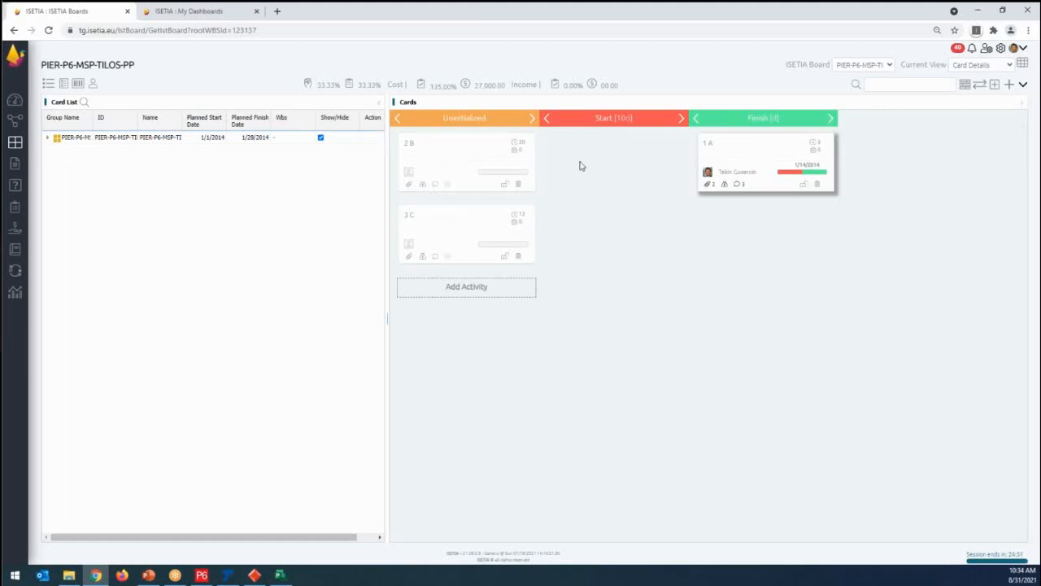
left_click(966, 85)
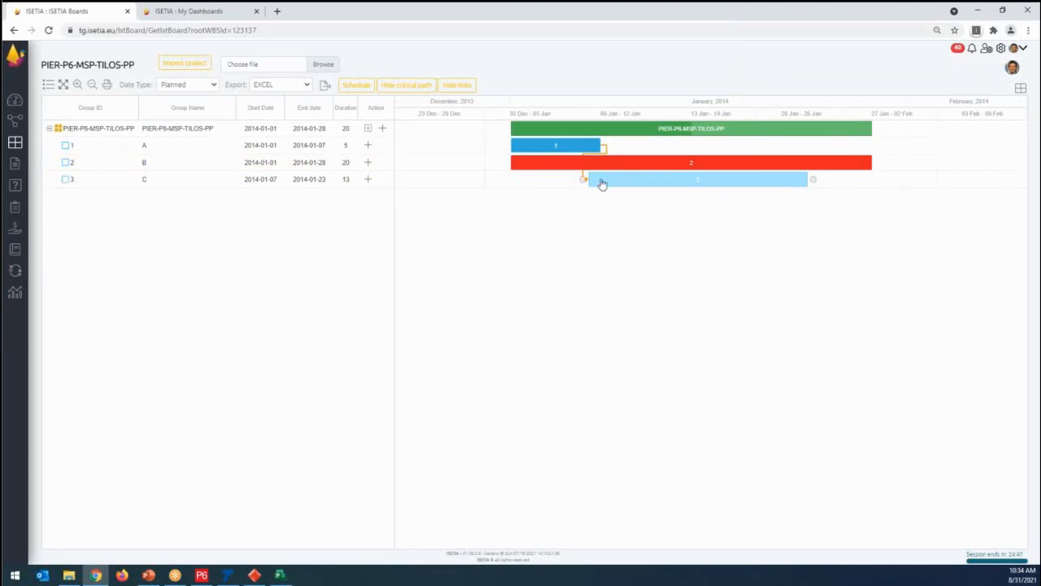
left_click(100, 144)
left_click(103, 162)
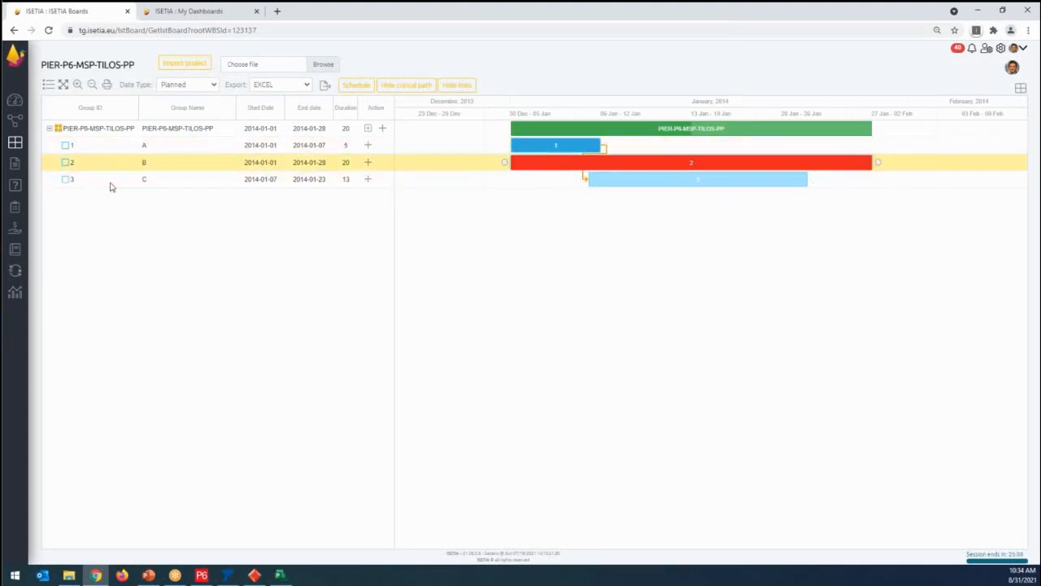
left_click(109, 180)
- Review the Gantt chart's date type and export format options, and return to the card board
left_click(214, 85)
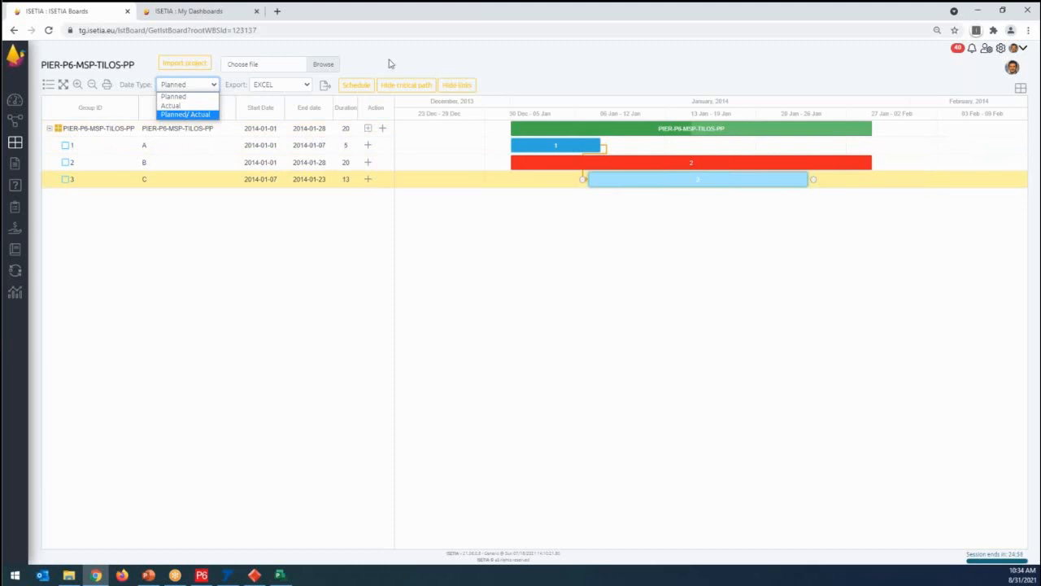
left_click(425, 57)
left_click(307, 85)
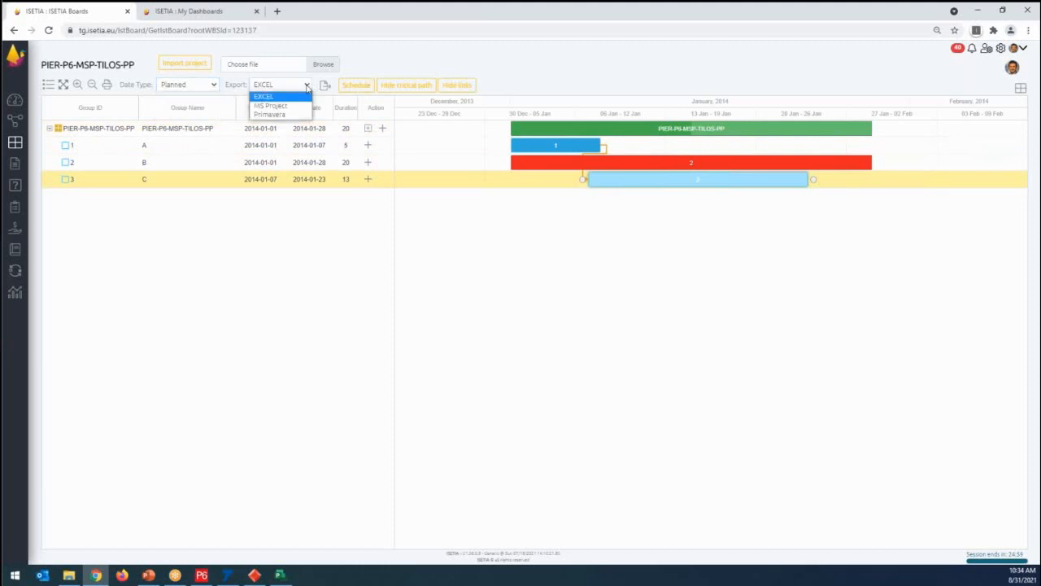
left_click(392, 57)
left_click(1021, 88)
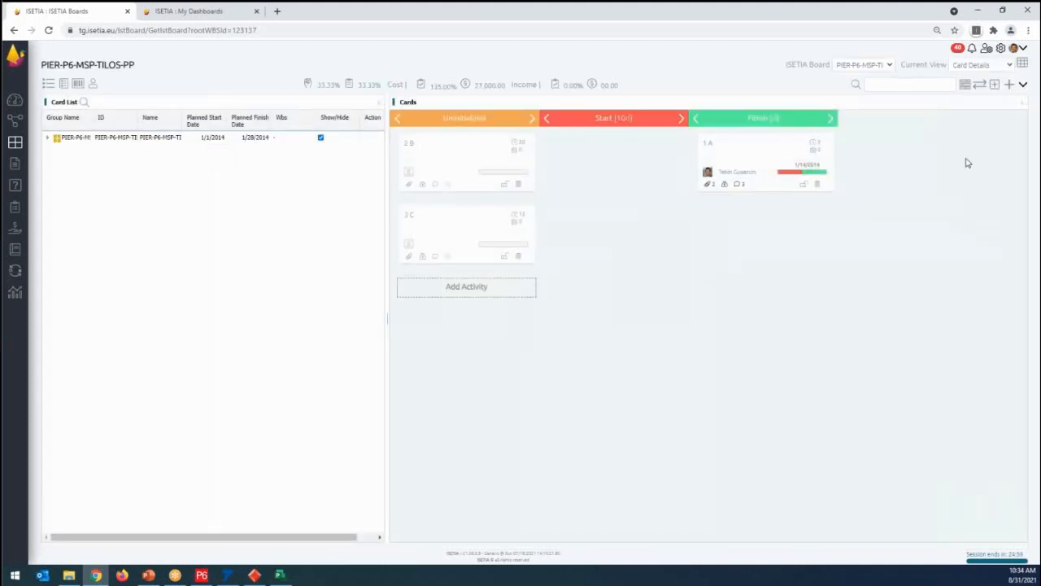
- Expand the project group in the card list, open the board's grid view and switch it to the Dates view
left_click(49, 138)
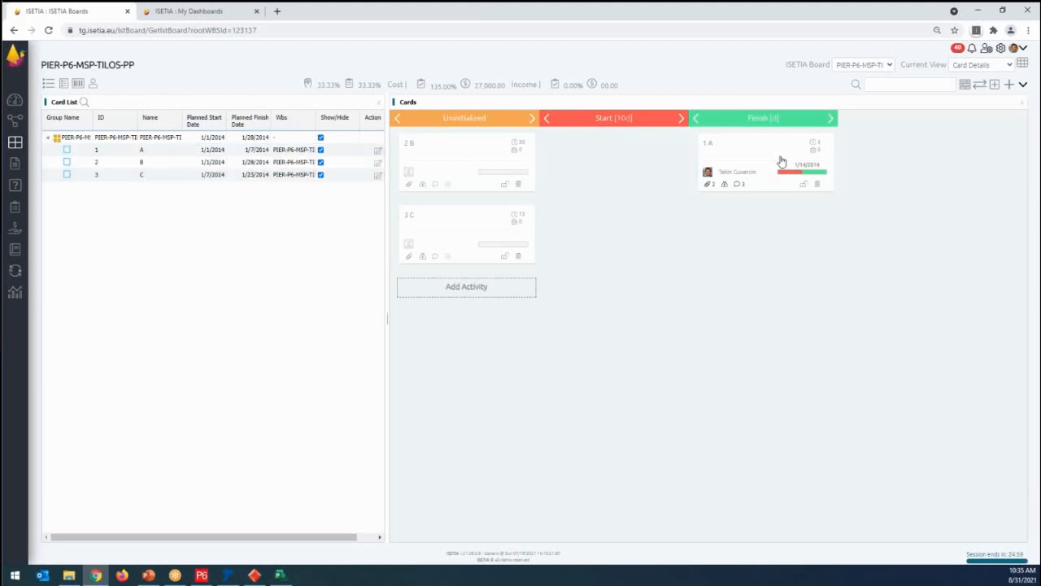
left_click(1024, 84)
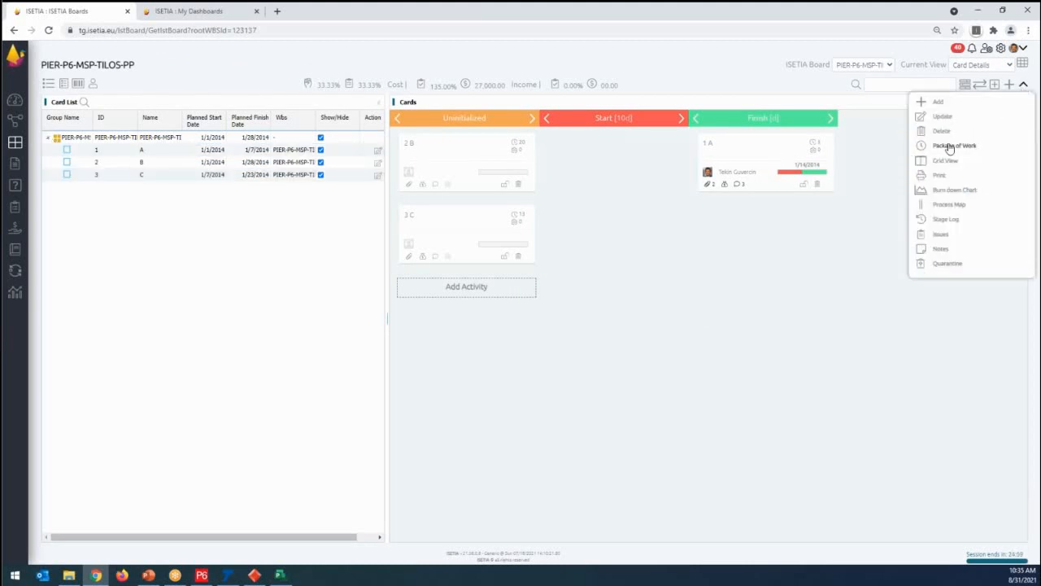
left_click(951, 162)
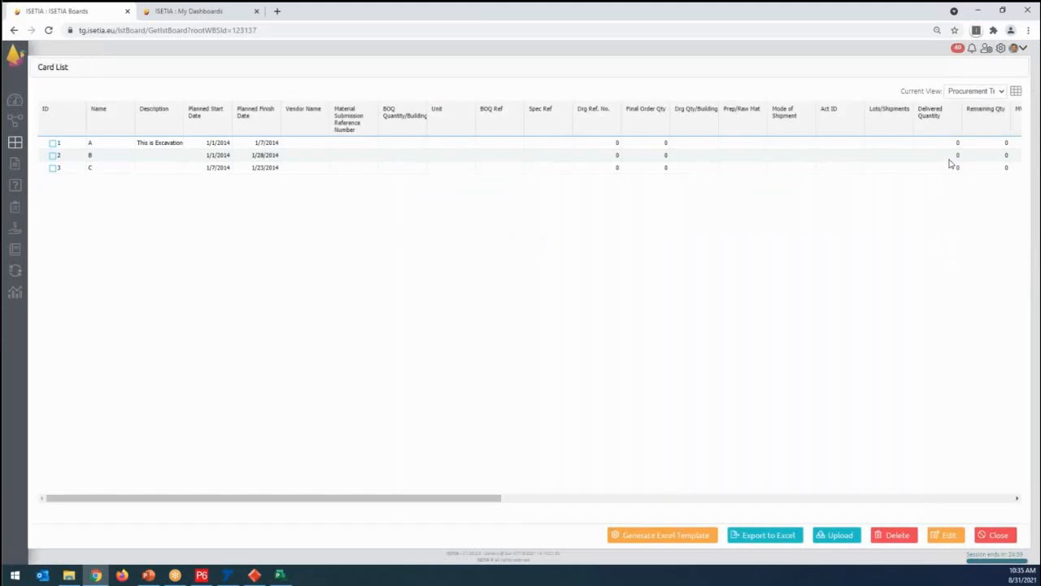
left_click(989, 95)
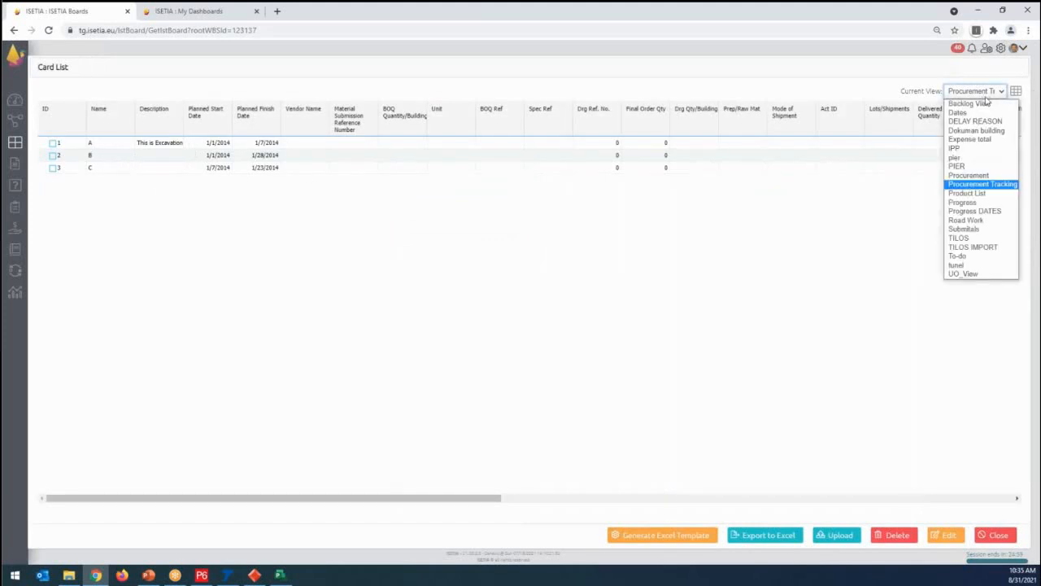
left_click(972, 112)
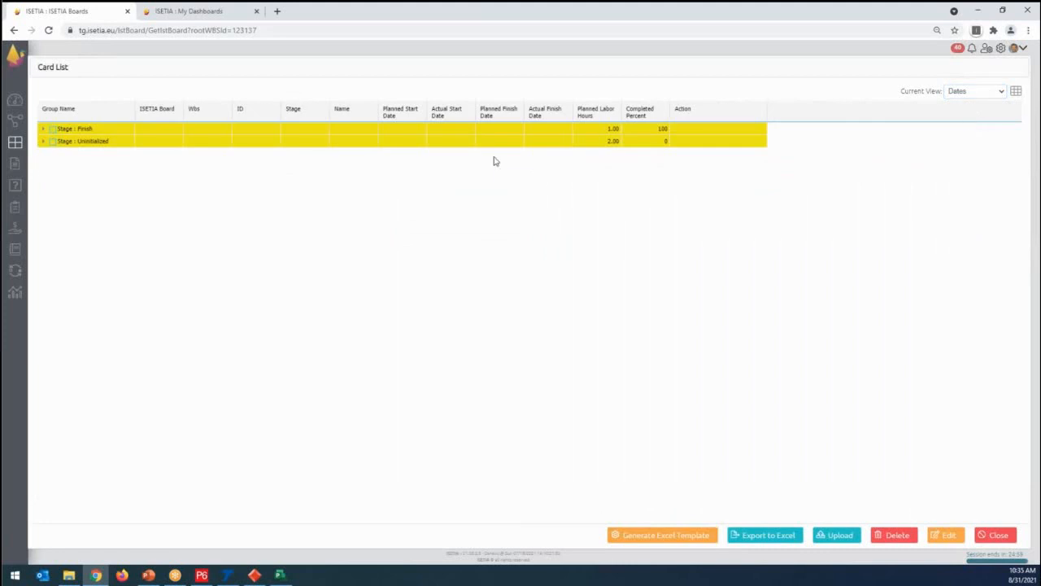
- Expand the Finish and Uninitialized stages to review the dates of activities A, B and C, and close the grid
left_click(43, 128)
left_click(76, 143)
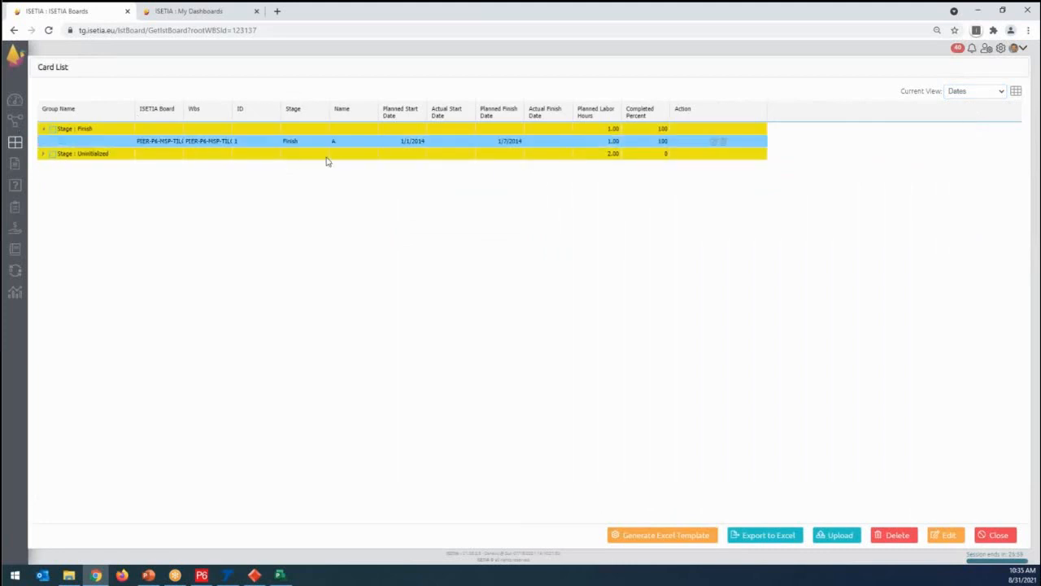
left_click(44, 155)
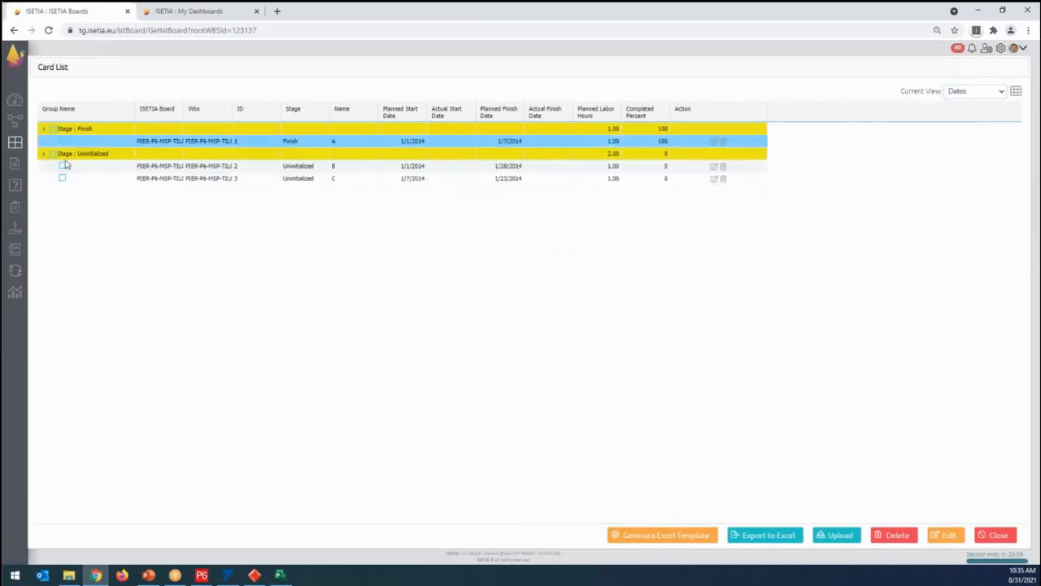
left_click(132, 167)
left_click(137, 180)
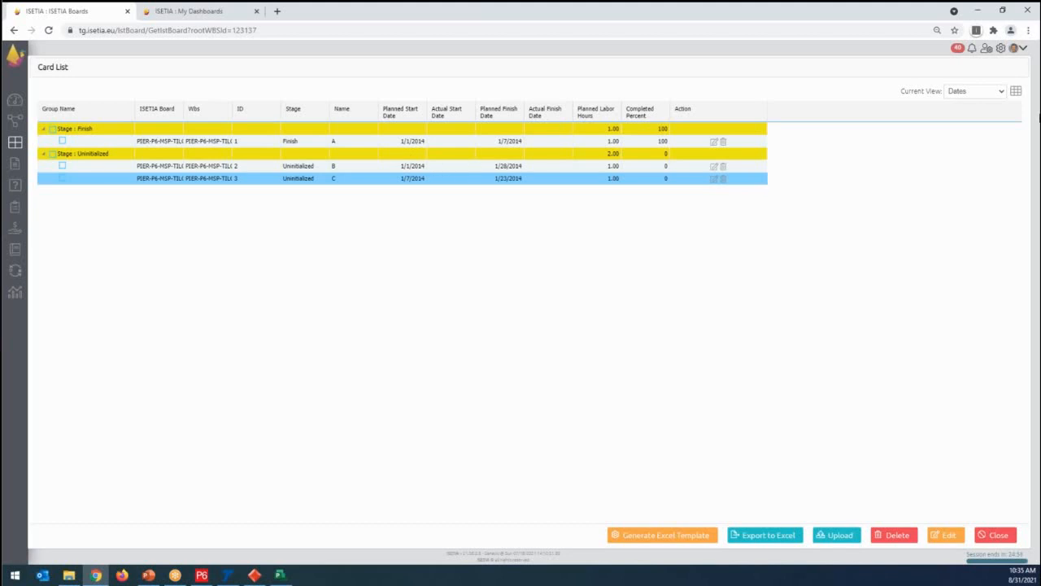
left_click(998, 95)
left_click(868, 282)
left_click(994, 540)
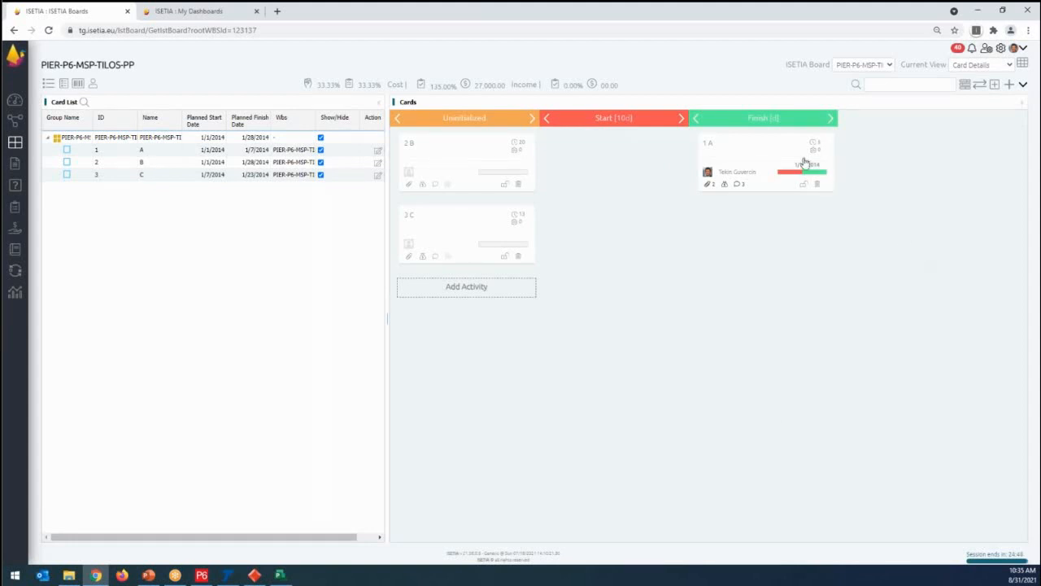
- Review activity A's stage log and card info, and save and close the form
left_click(772, 159)
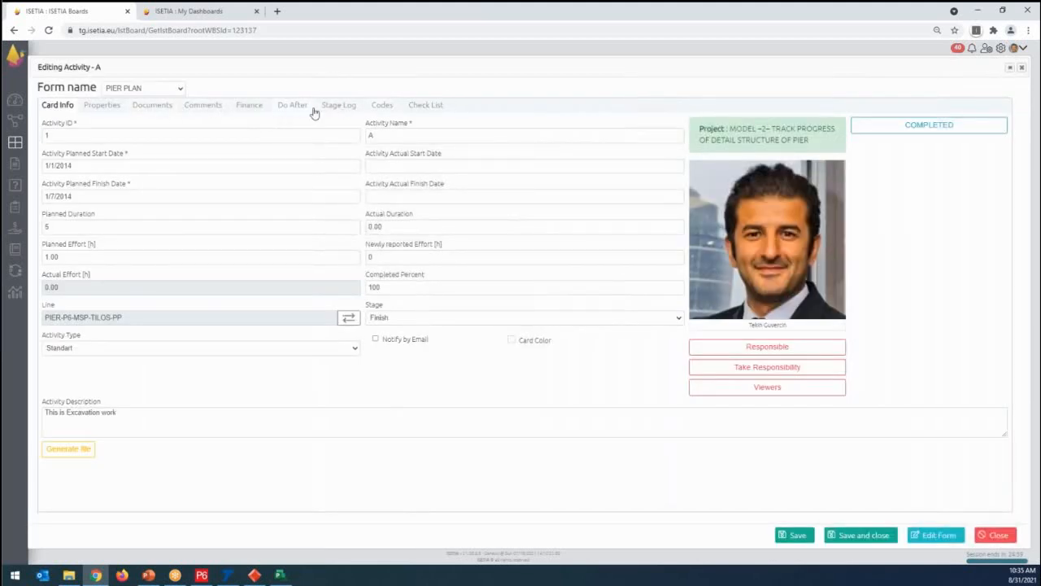
left_click(330, 111)
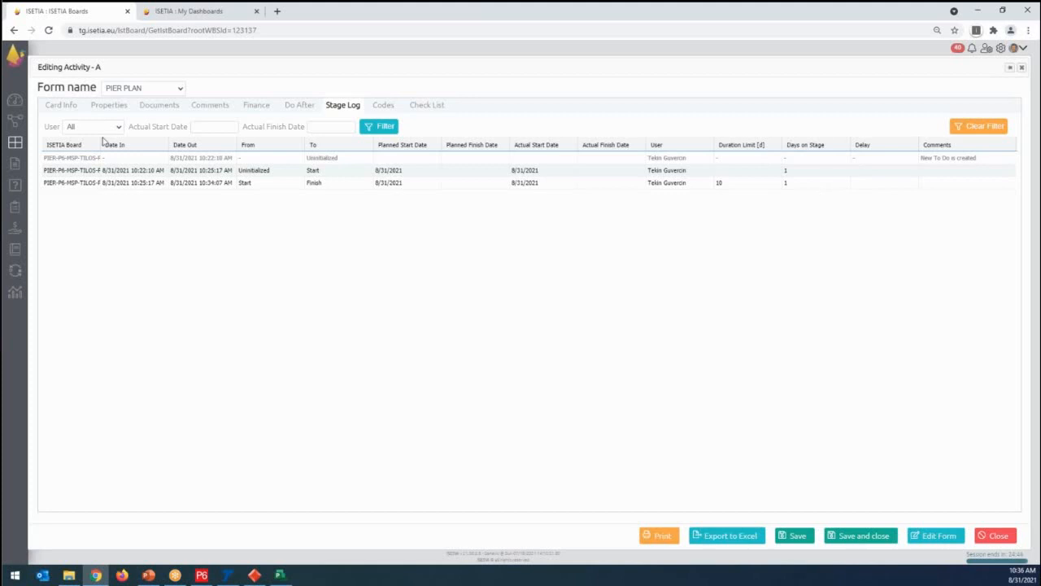
left_click(60, 105)
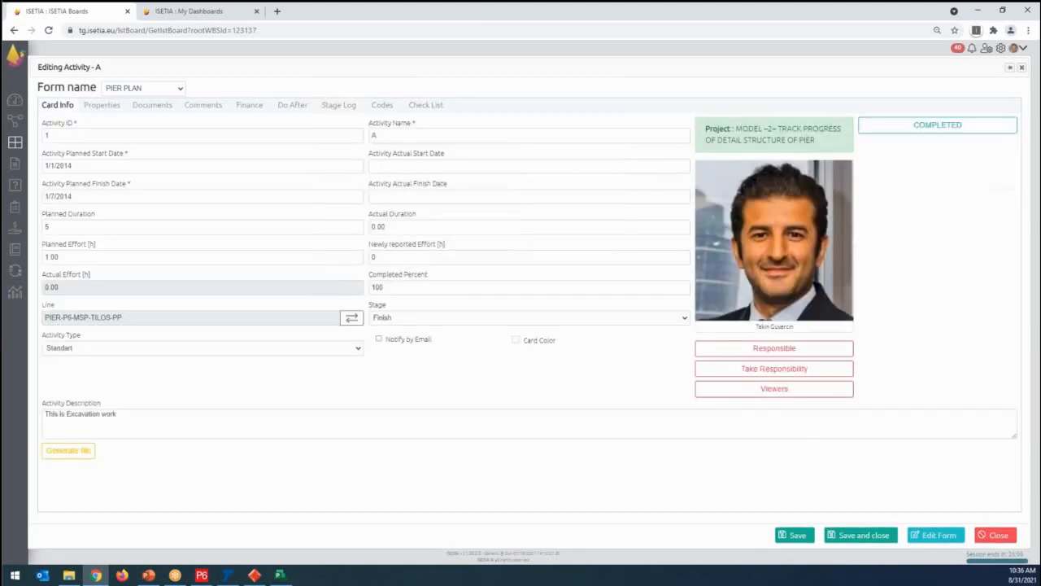
left_click(848, 543)
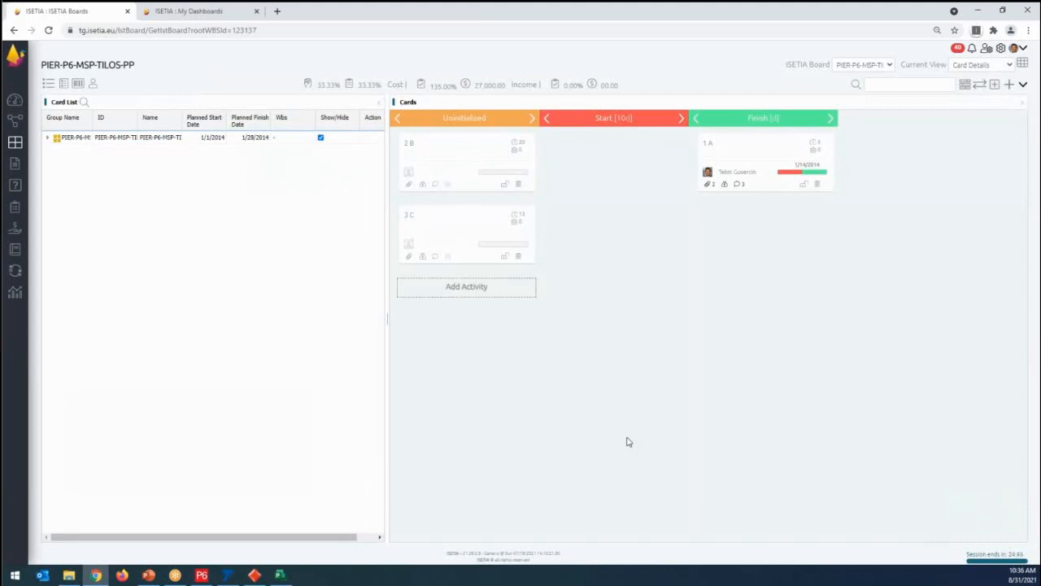
- Expand the project group to check the activities, and move cards C and B from Uninitialized to the Start stage
left_click(47, 140)
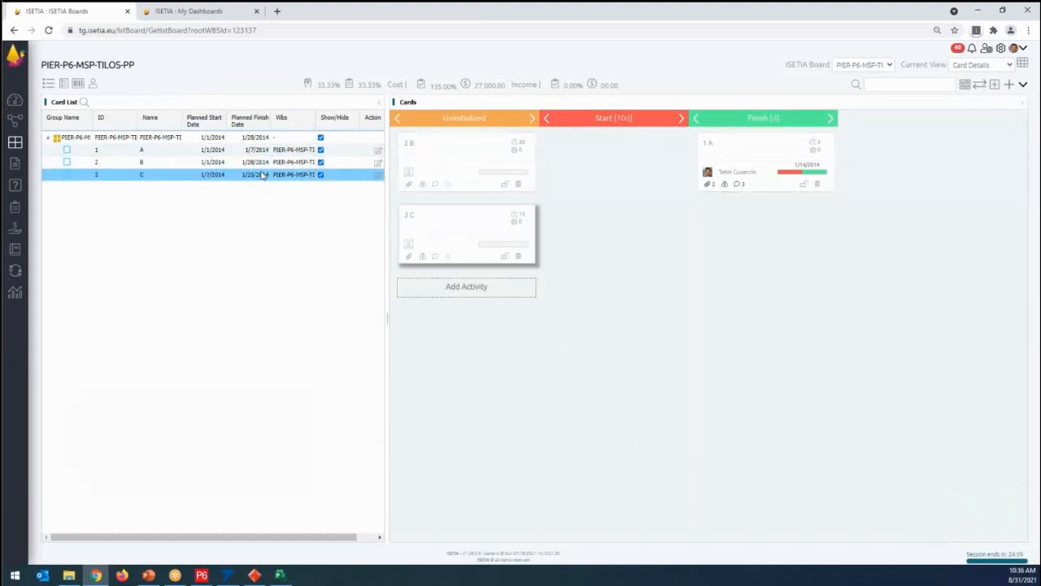
left_click_drag(476, 238, 578, 171)
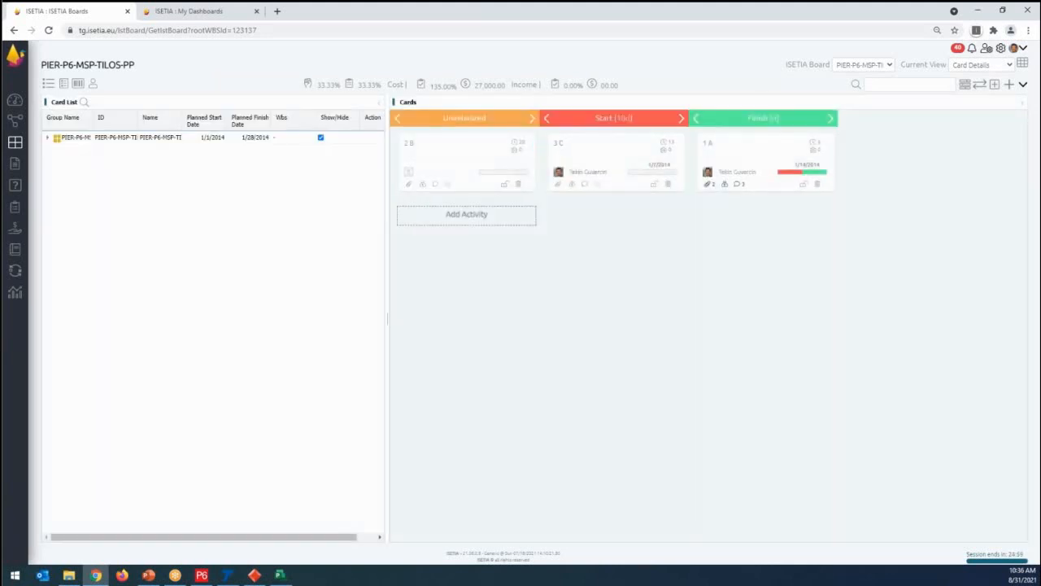
left_click_drag(462, 169, 564, 219)
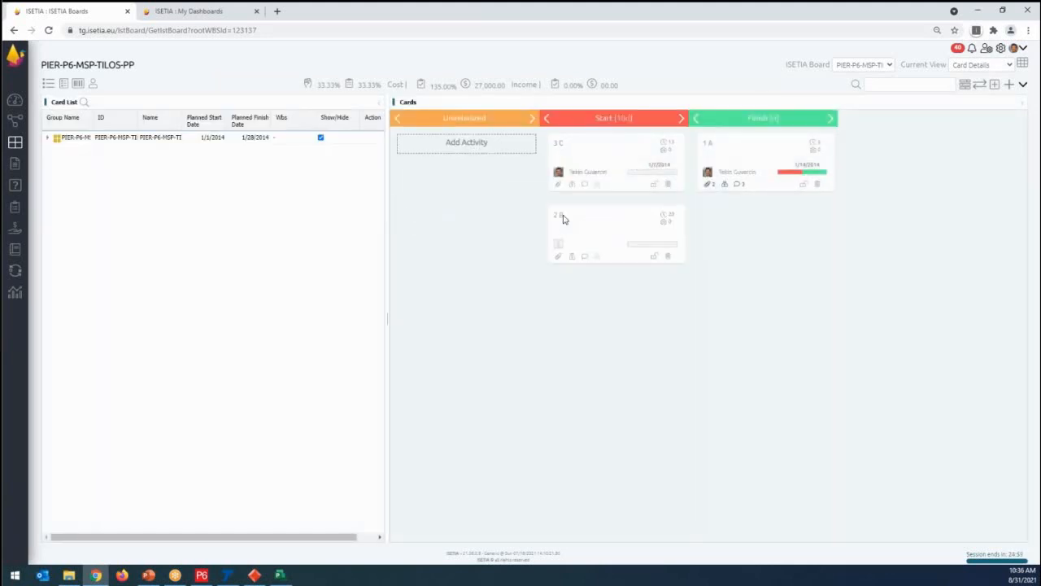
- Move cards C and B from the Start stage to Finish, and expand the project group in the card list
left_click_drag(588, 174, 751, 210)
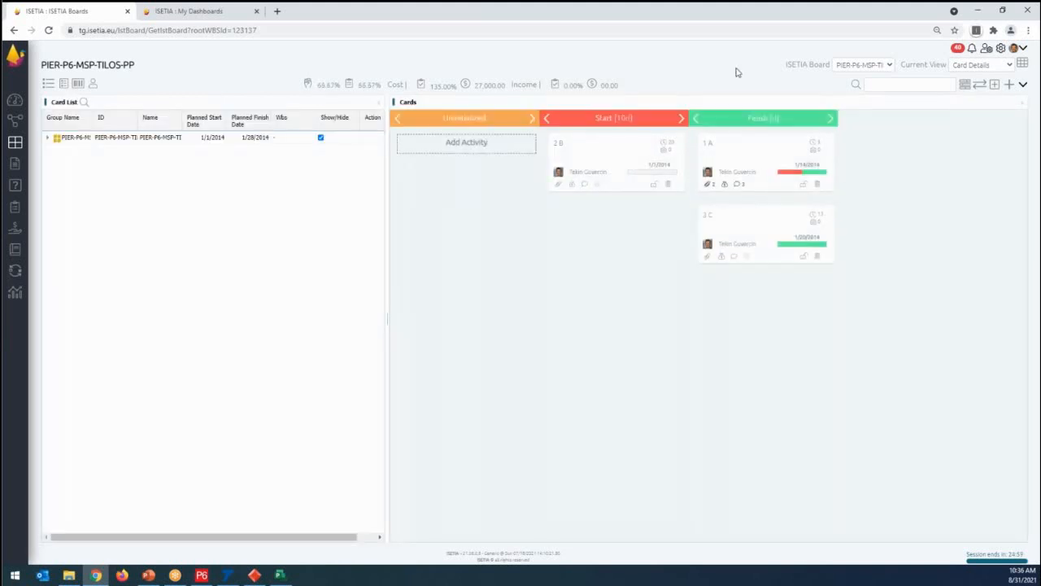
left_click_drag(640, 171, 765, 236)
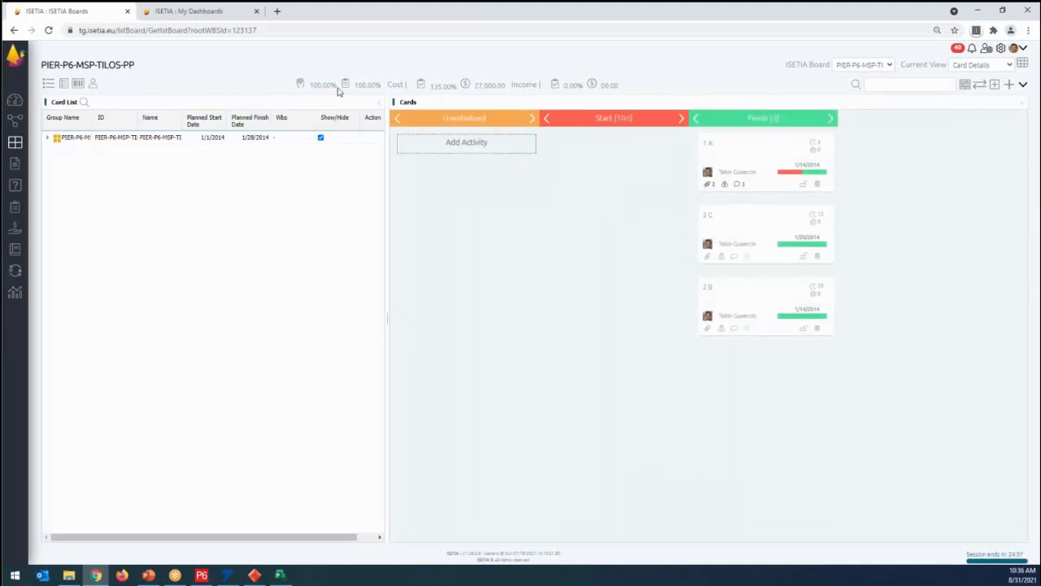
left_click(47, 138)
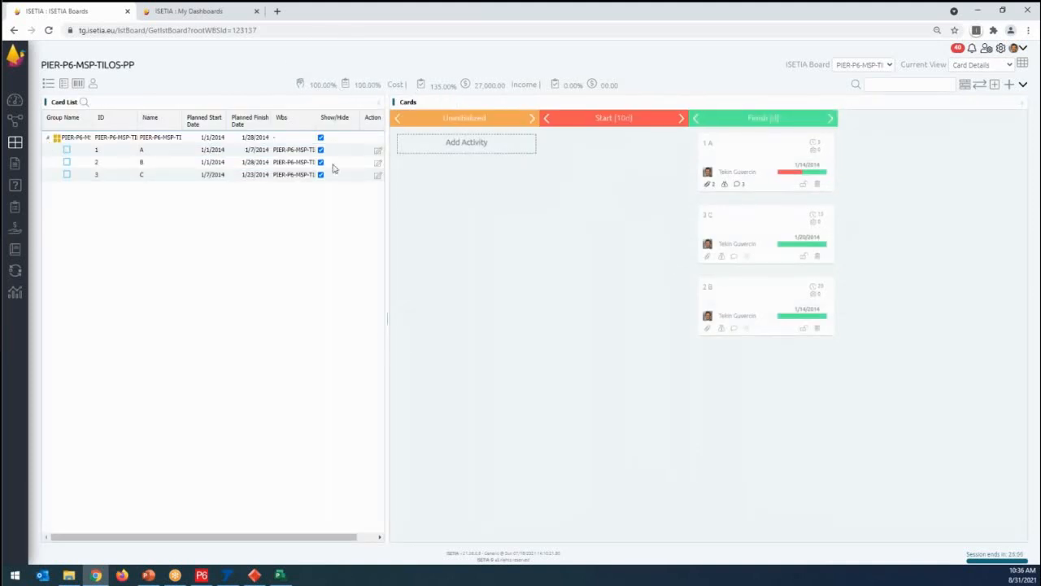
- Delete activity cards A, C and B from the Finish stage, confirming each deletion
left_click(785, 168)
left_click(817, 184)
left_click(542, 325)
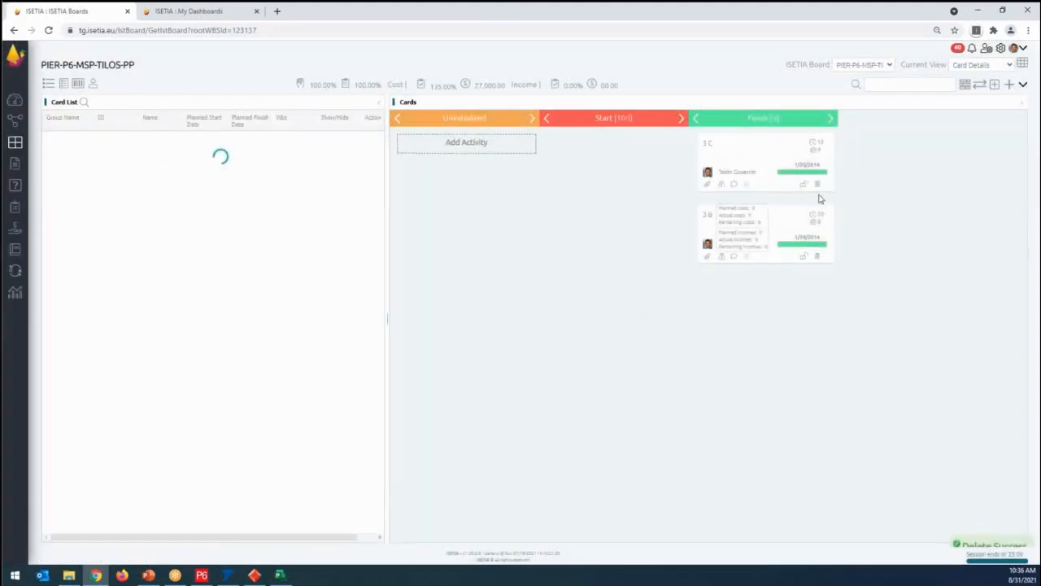
left_click(817, 184)
left_click(542, 325)
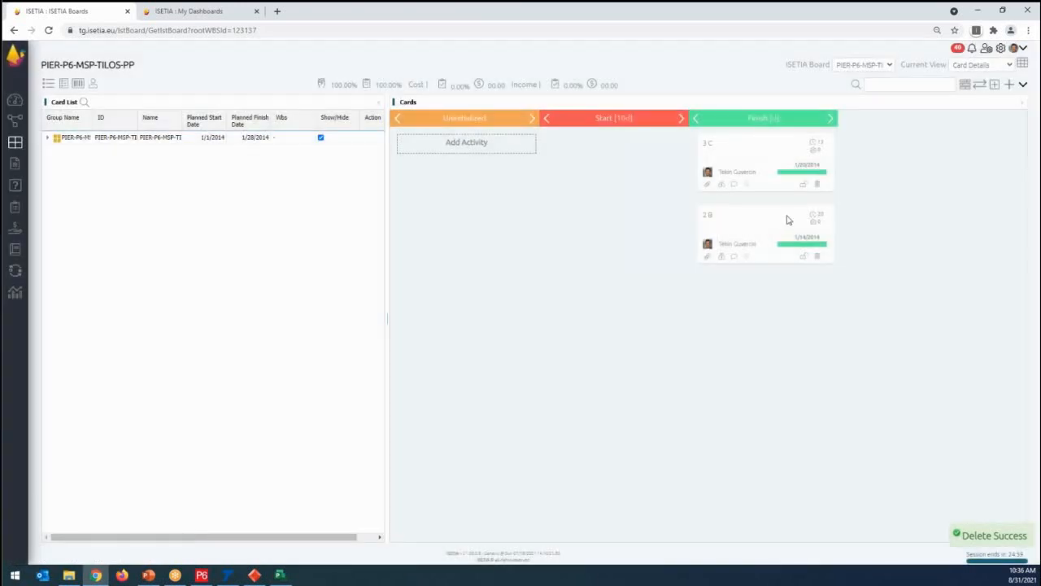
left_click(818, 185)
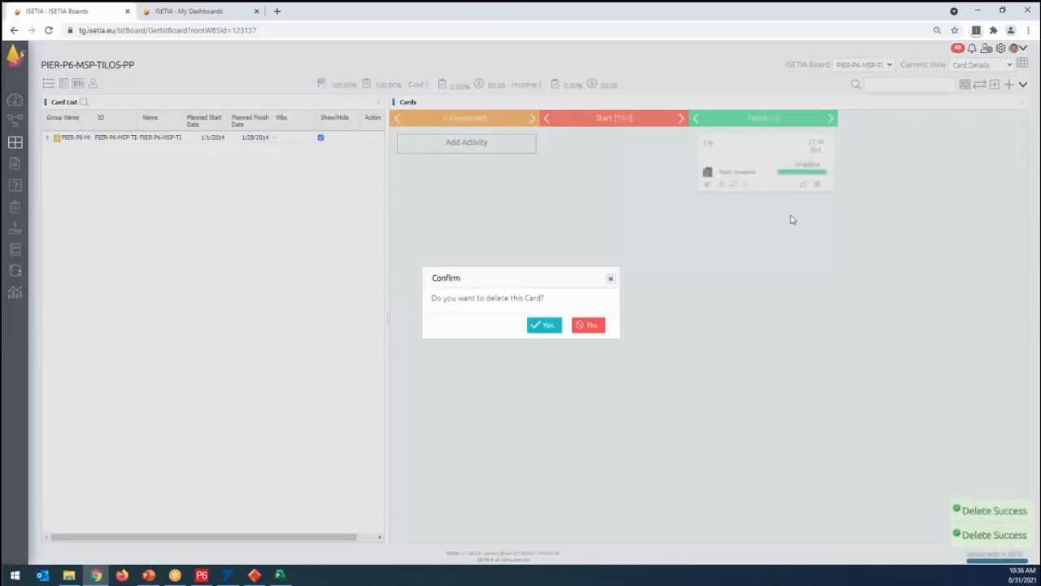
left_click(541, 325)
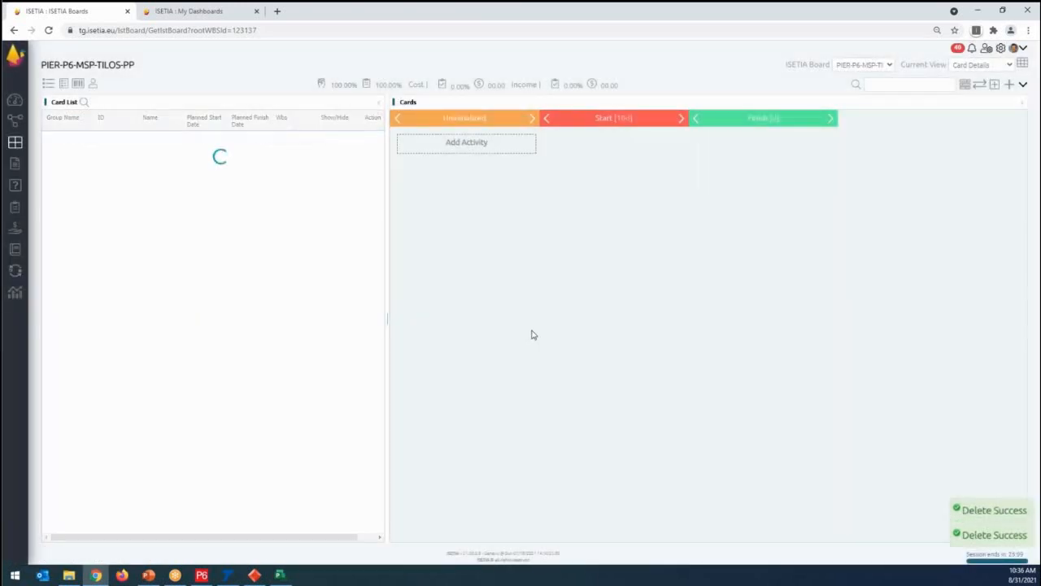
- Open the Gantt view of the emptied PIER-P6-MSP-TILOS-PP board
left_click(1024, 84)
left_click(964, 86)
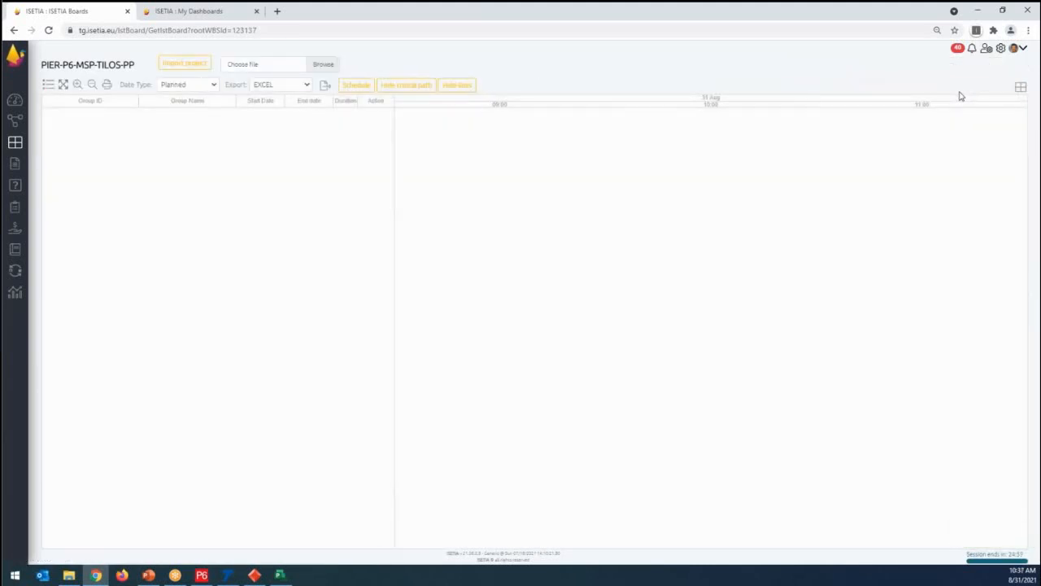
left_click(502, 141)
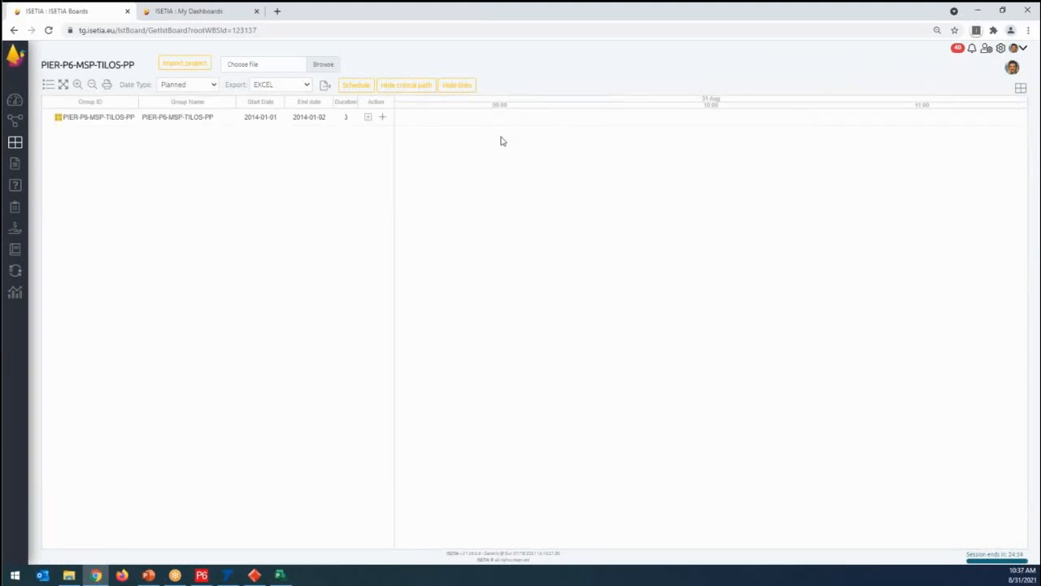
- Switch between Primavera P6, TILOS and Microsoft Project to view the pier schedules, and check the import and export commands in P6
left_click(208, 575)
left_click(235, 578)
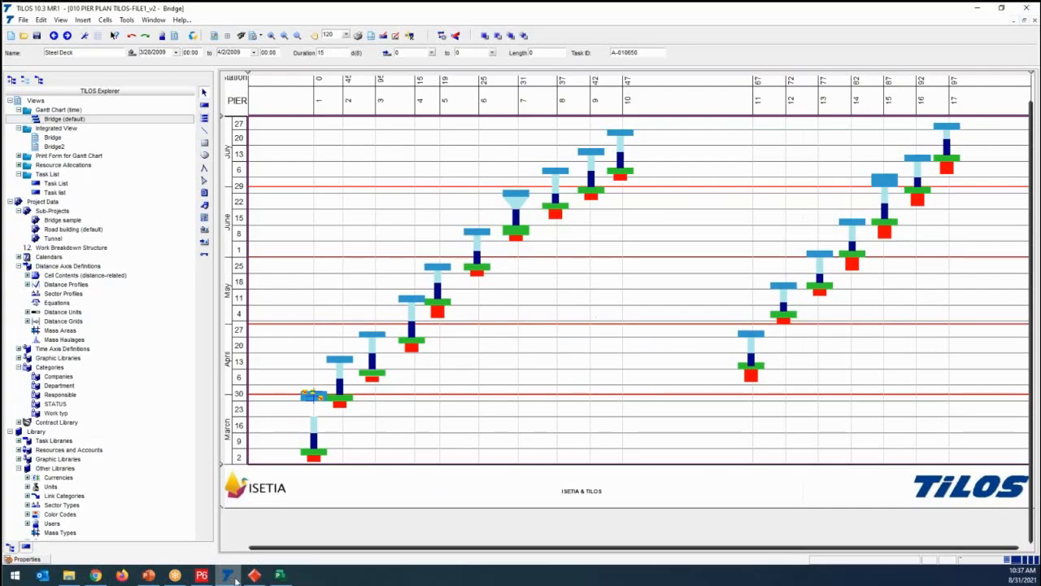
left_click(254, 576)
left_click(281, 576)
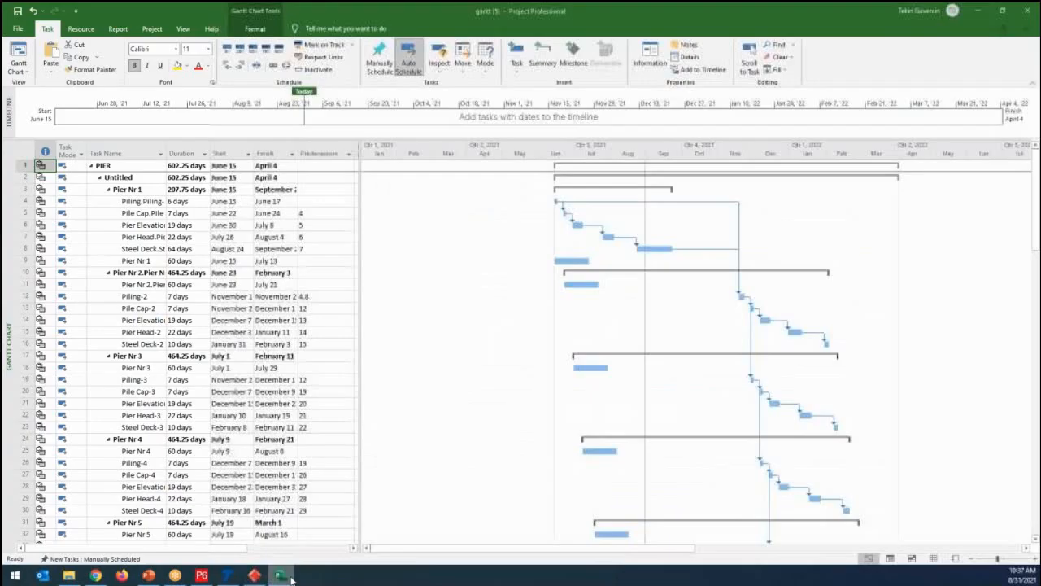
left_click(201, 575)
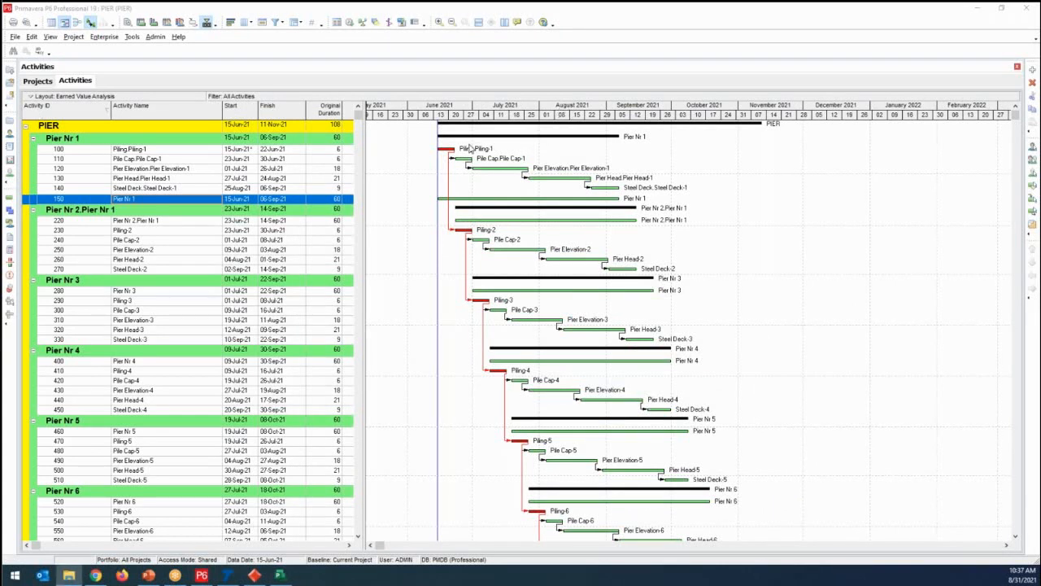
left_click(14, 36)
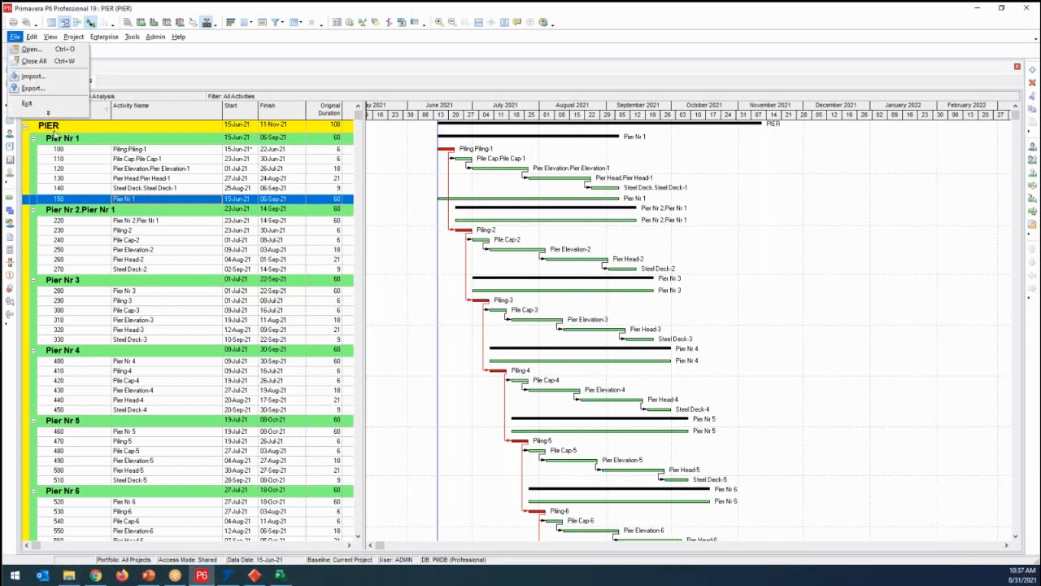
left_click(165, 76)
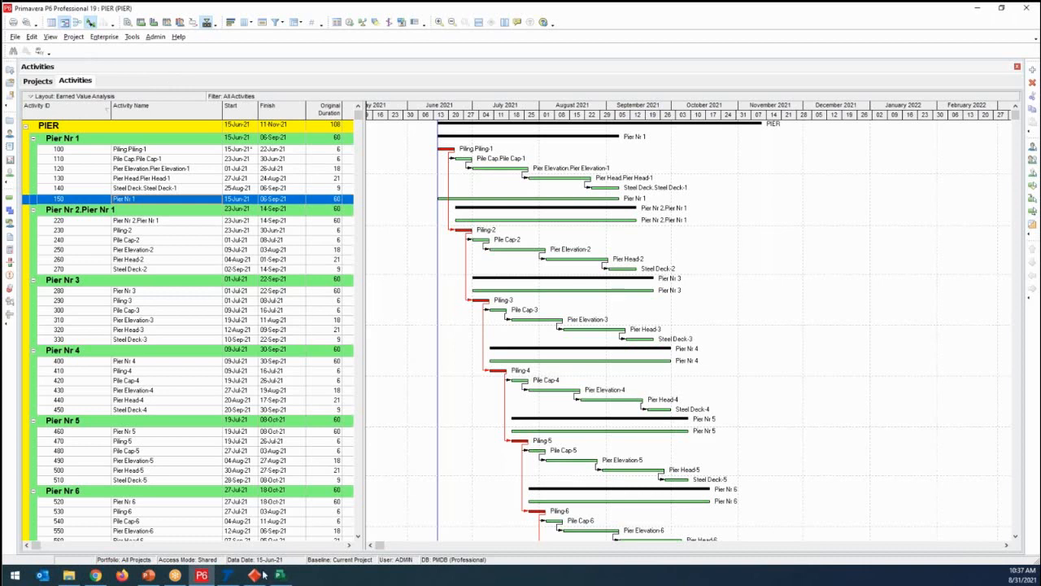
- Switch back to the ISETIA board in Chrome and import the Primavera project file PIER.xer from the Desktop
left_click(96, 575)
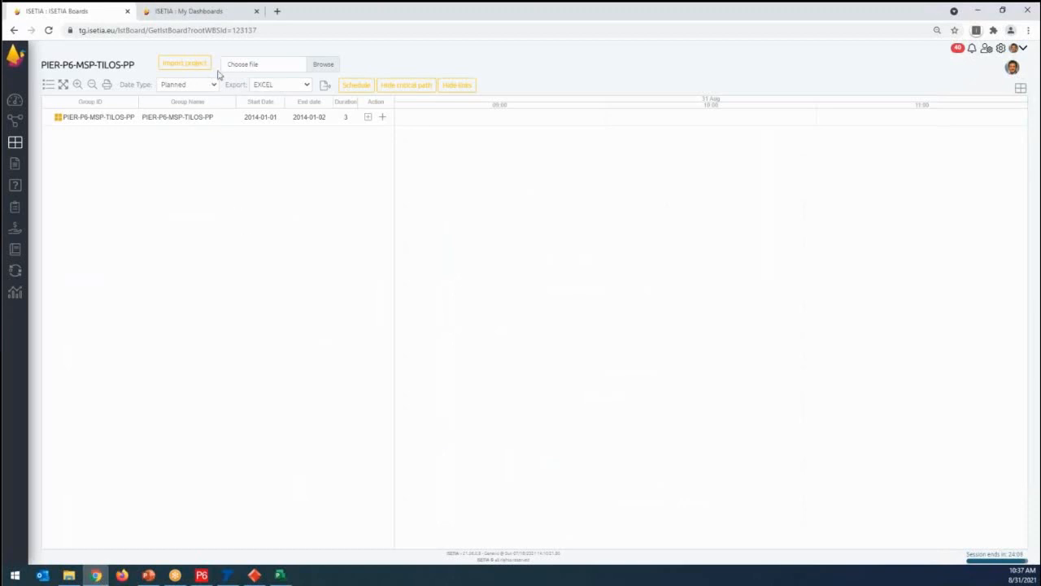
left_click(323, 66)
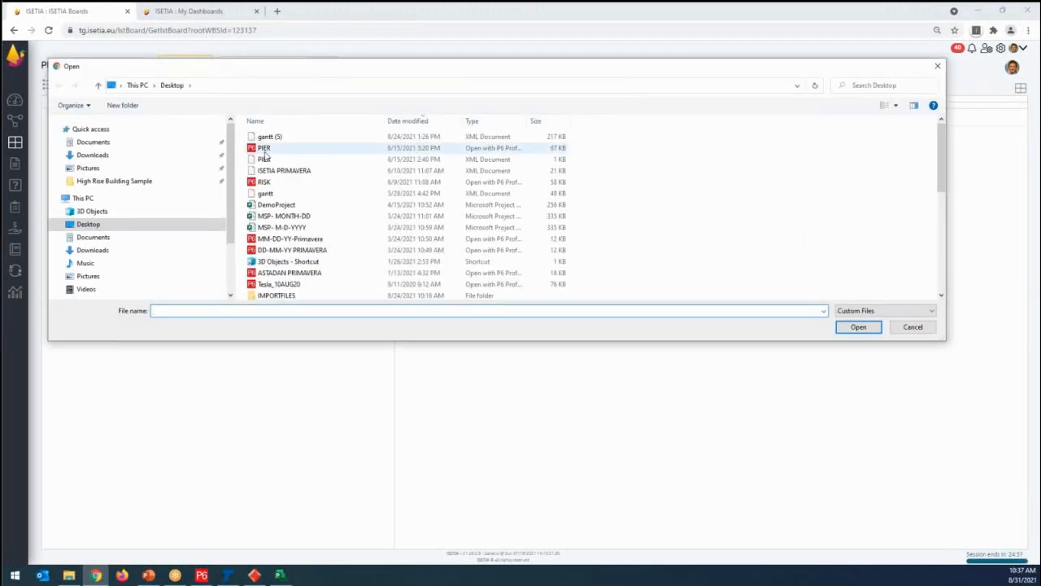
left_click(265, 148)
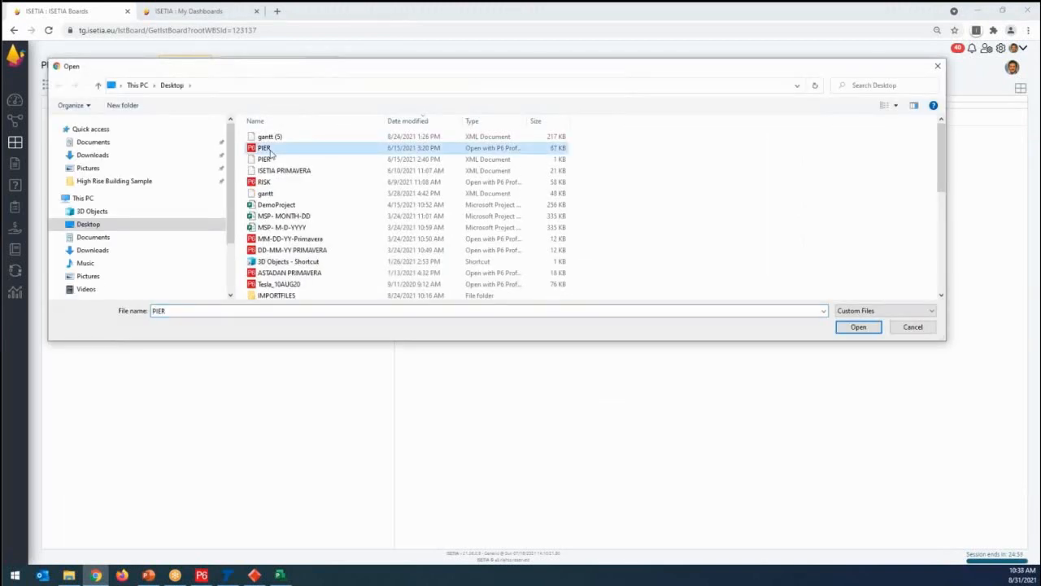
key("ctrl")
key("ctrl")
key("ctrl")
left_click(858, 326)
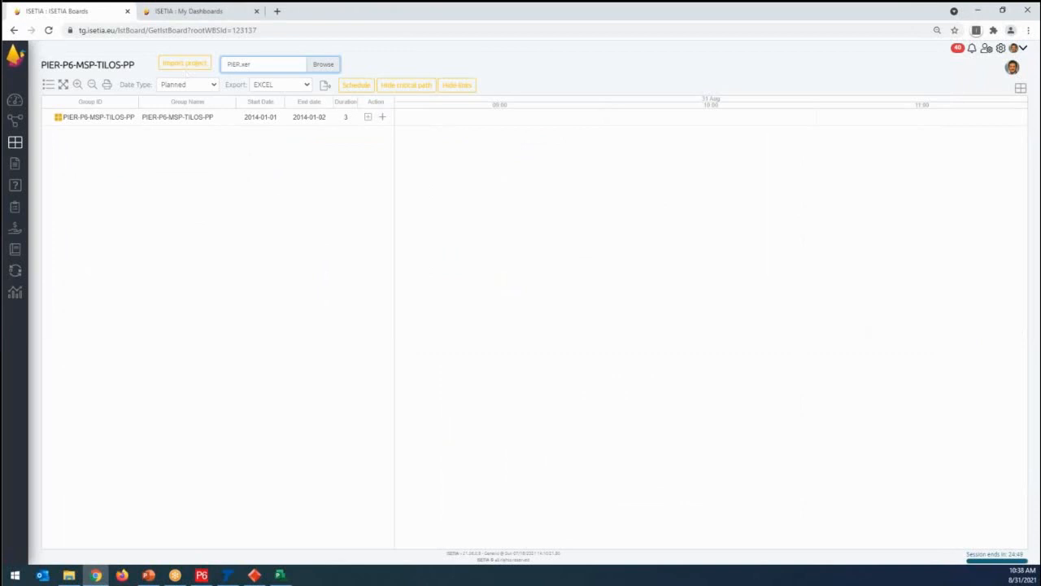
key("ctrl")
left_click(183, 65)
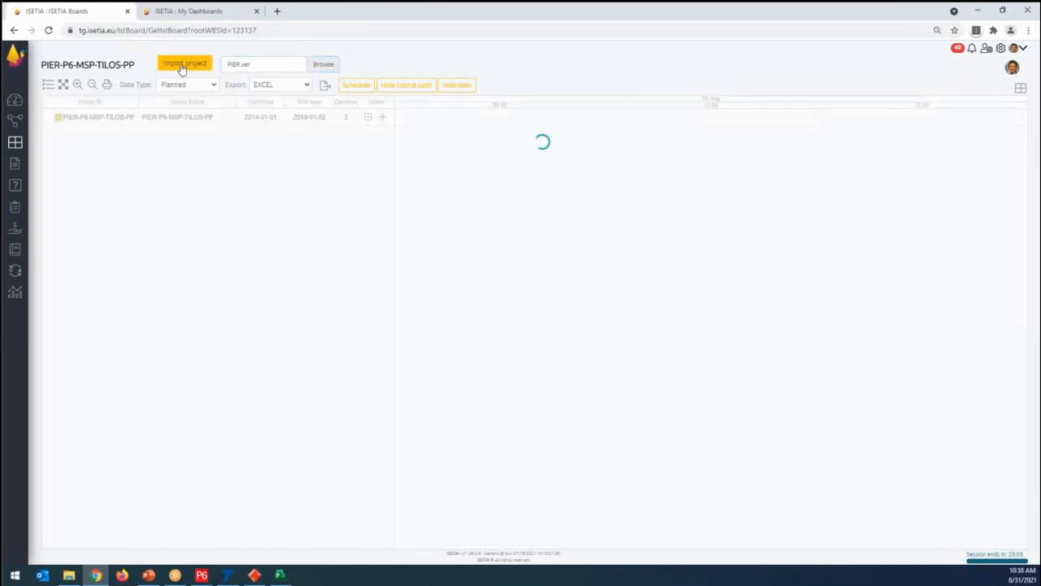
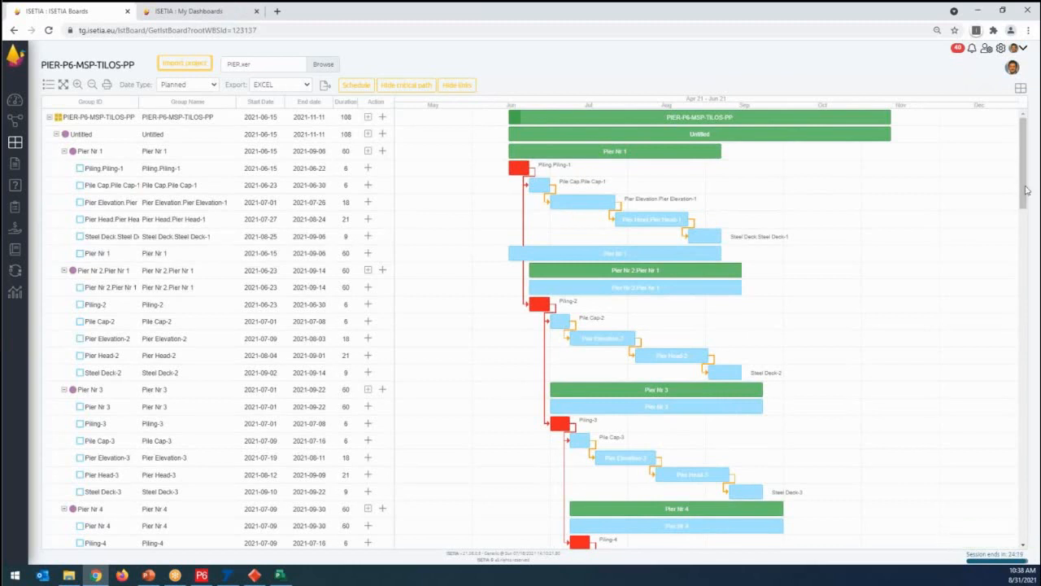
- Switch to Primavera P6 and place its restored PIER window across the full width beneath the ISETIA Gantt chart
left_click_drag(1024, 205, 1031, 93)
left_click(202, 575)
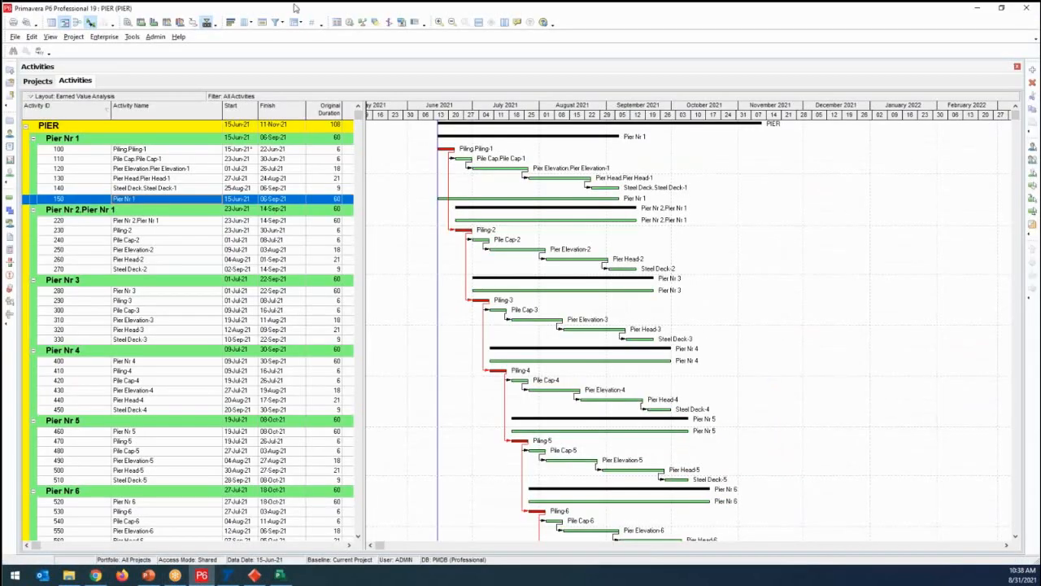
double_click(296, 8)
left_click_drag(322, 99, 308, 273)
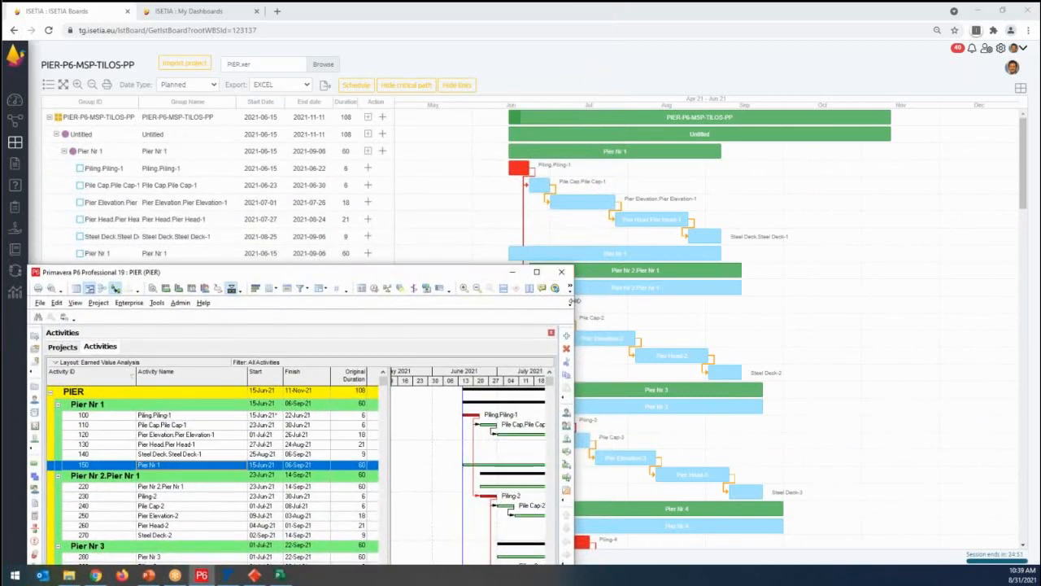
left_click_drag(576, 300, 1038, 297)
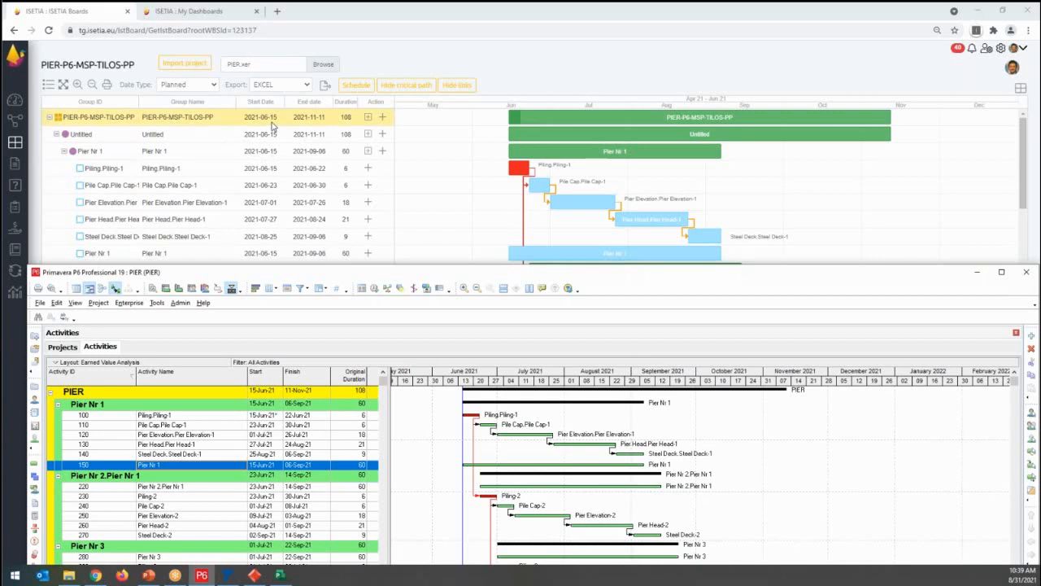
- Compare the Pier Nr 1 activity names, start dates, finish dates and durations in ISETIA with those in Primavera P6
key("ctrl")
key("ctrl")
key("ctrl")
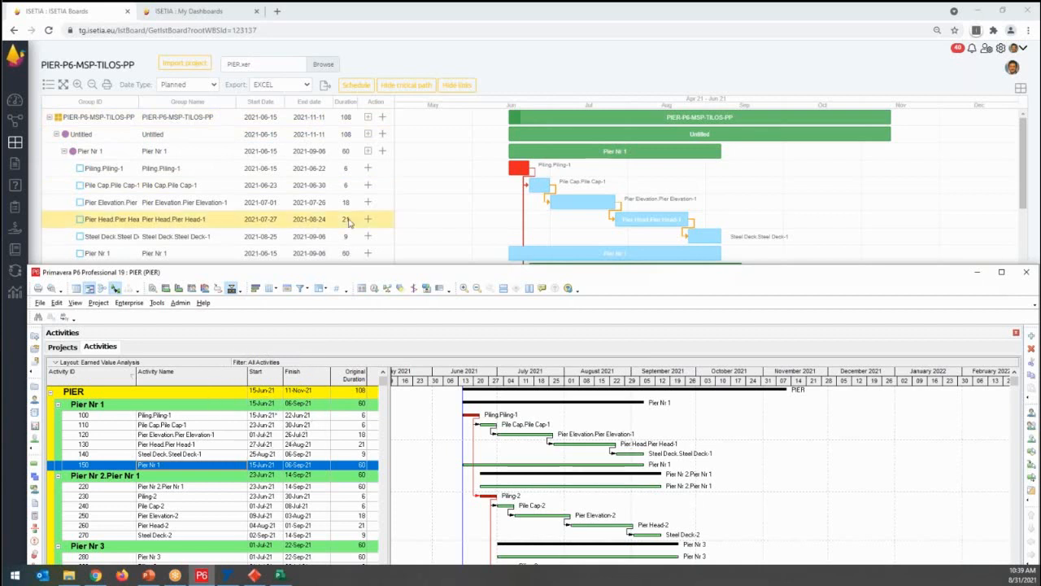
key("ctrl")
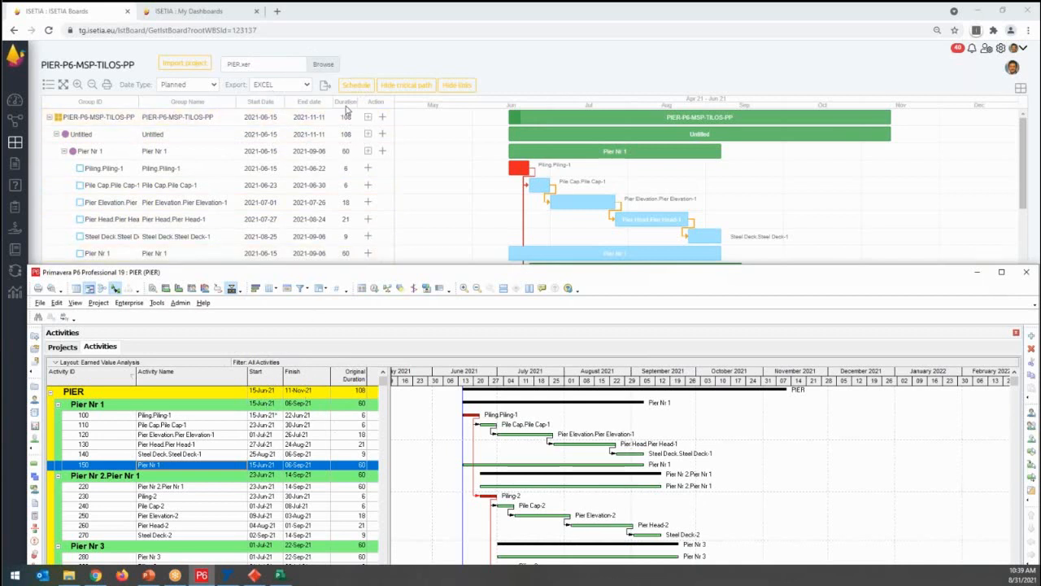
key("ctrl")
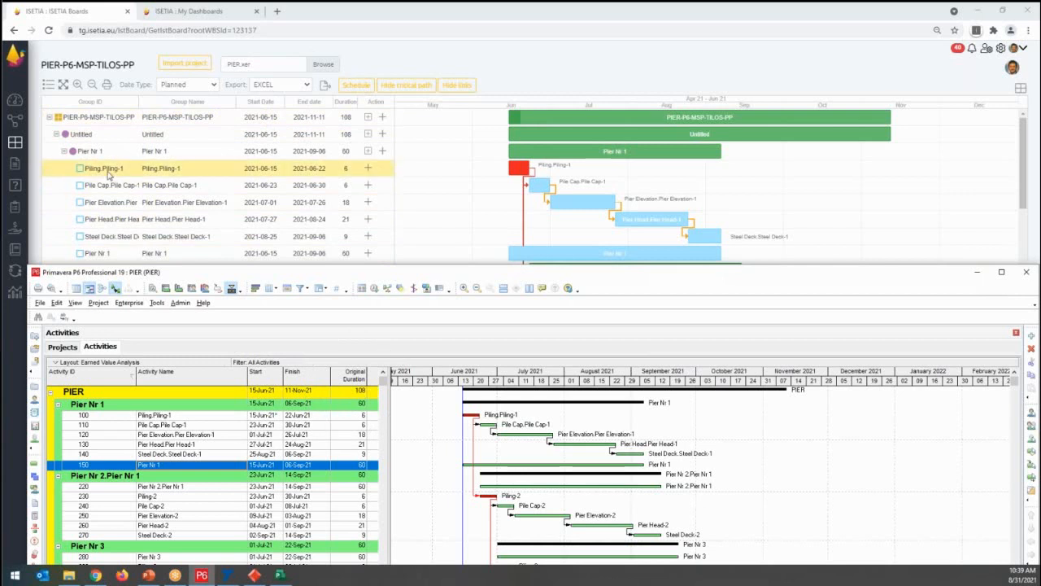
key("ctrl")
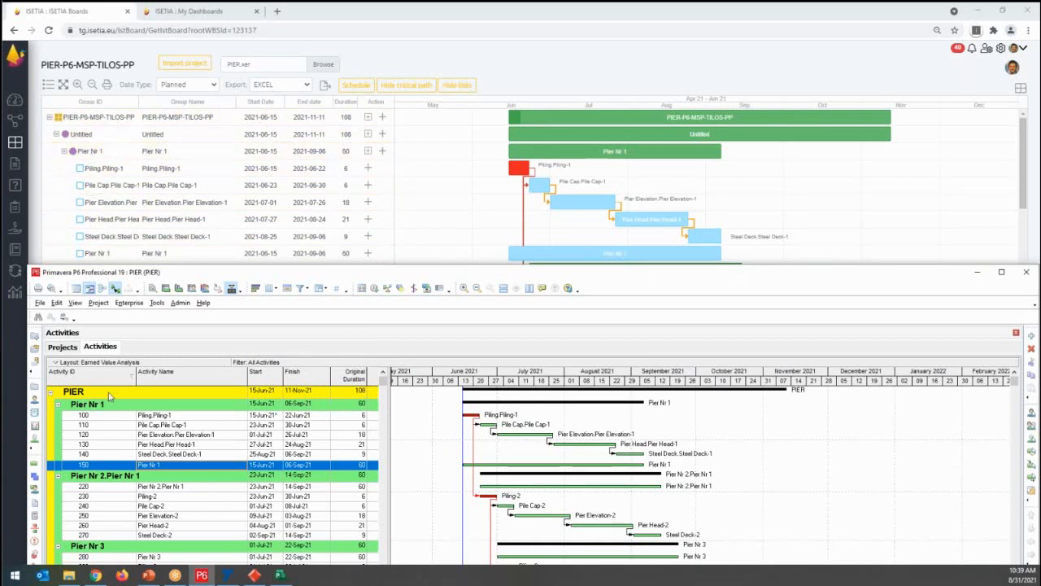
key("ctrl")
key("ctrl")
key("ctrl")
key("ctrl")
key("ctrl")
key("ctrl")
- Compare the Pier Nr 9 activities and their critical path in ISETIA and Primavera P6, and minimize P6
left_click_drag(1023, 164, 1009, 365)
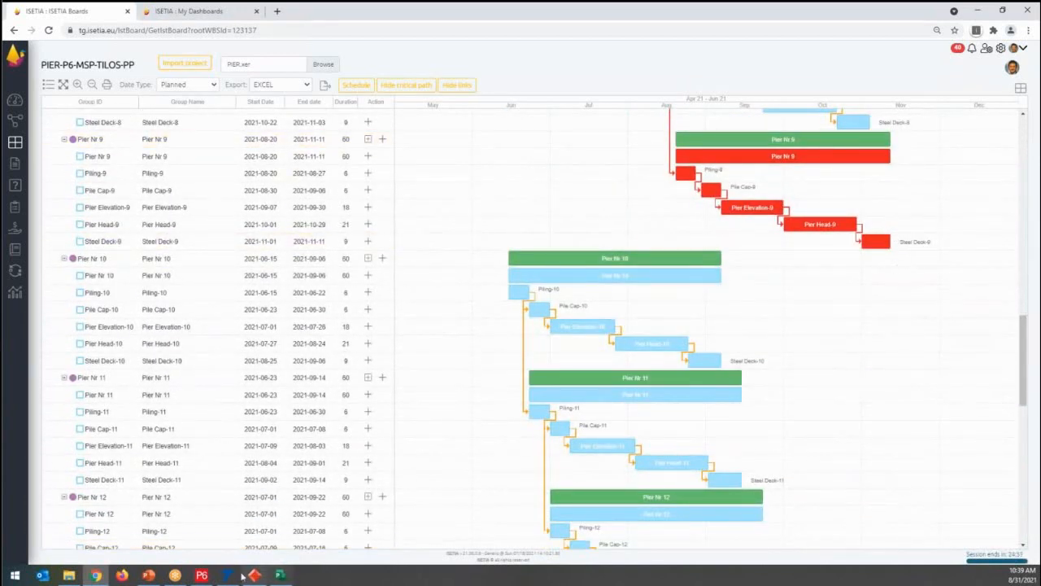
left_click(201, 576)
left_click_drag(1014, 382, 1017, 513)
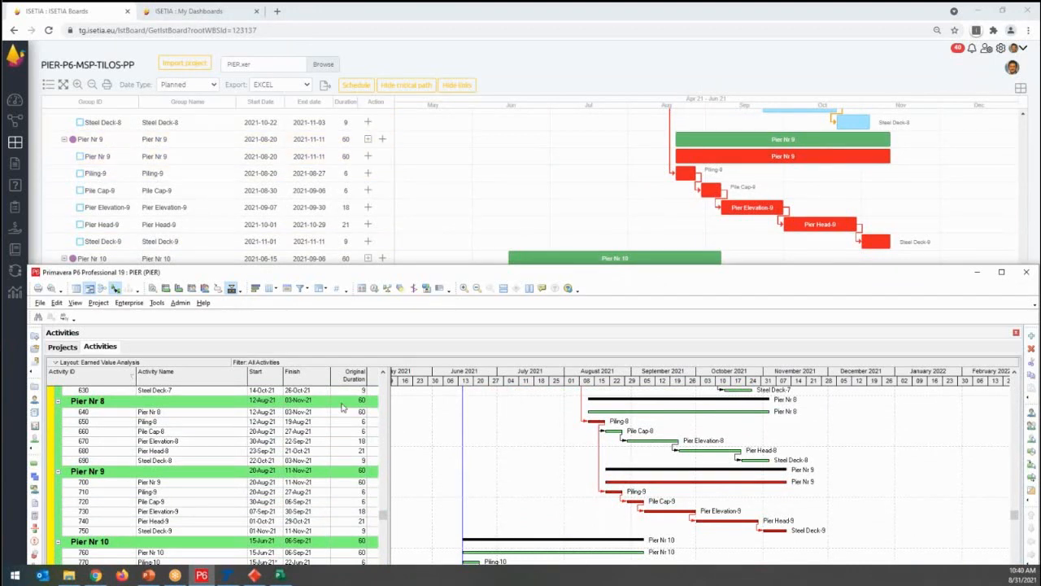
left_click(977, 272)
- Stretch the Steel Deck-1 bar under Pier Nr 1 in the Gantt chart to finish on 2021-12-18
left_click_drag(1025, 348, 1031, 122)
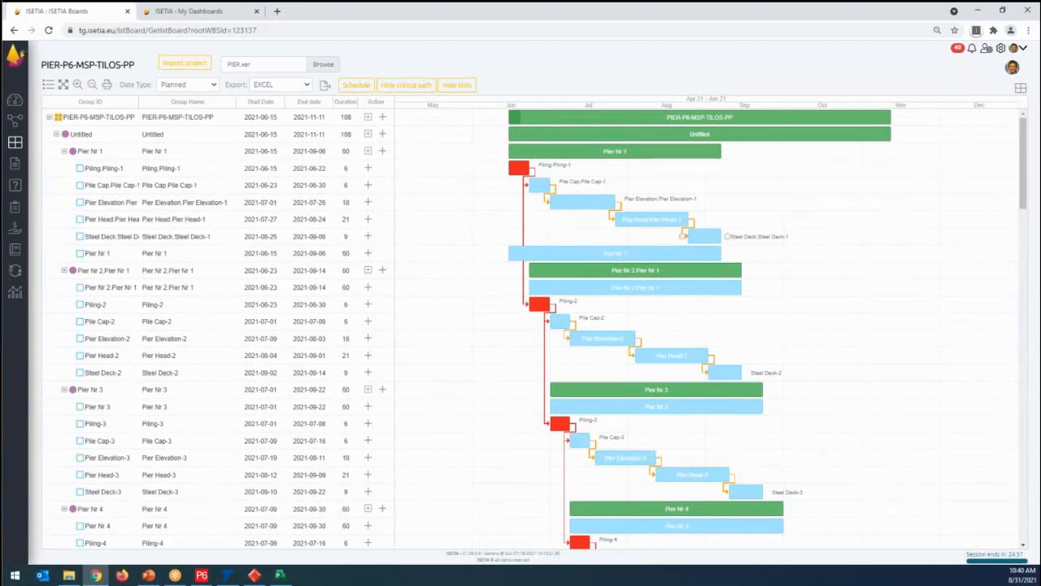
left_click_drag(724, 240, 727, 239)
left_click_drag(841, 236, 982, 241)
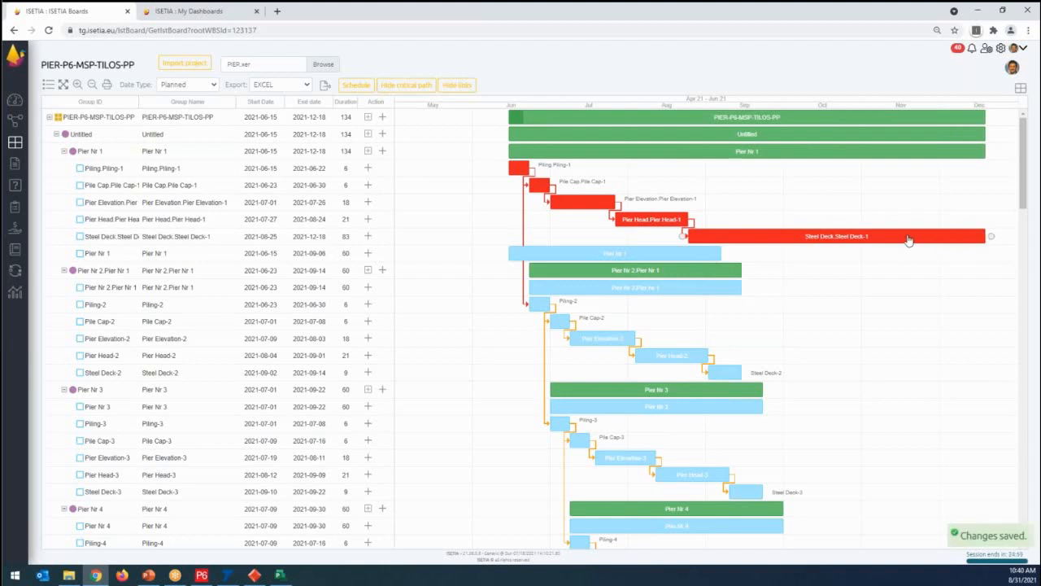
left_click(772, 238)
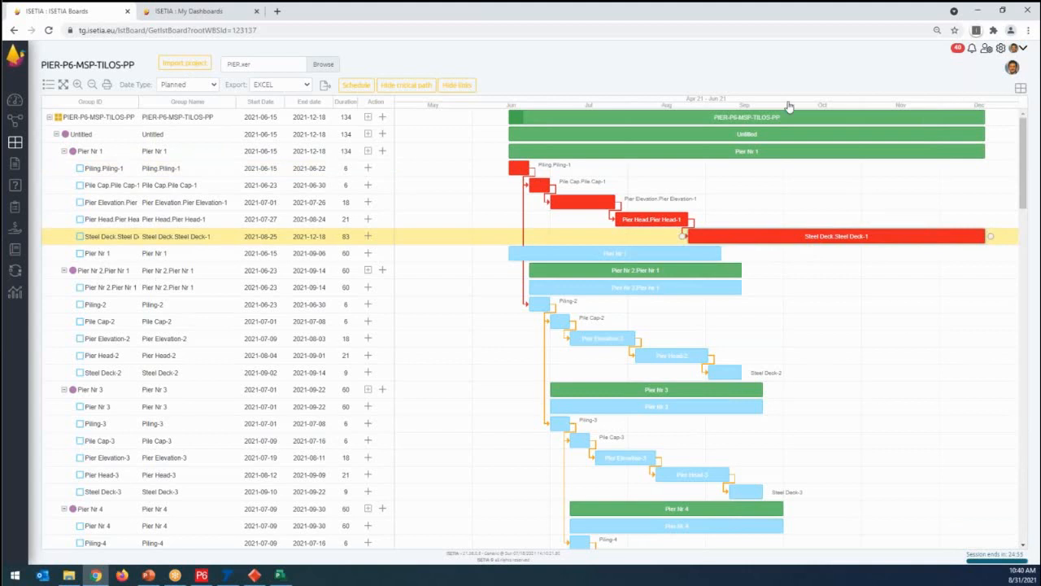
- Return to the board's card view, widen the Group Name column and expand the card list down to the activities of the first three piers
left_click(1021, 90)
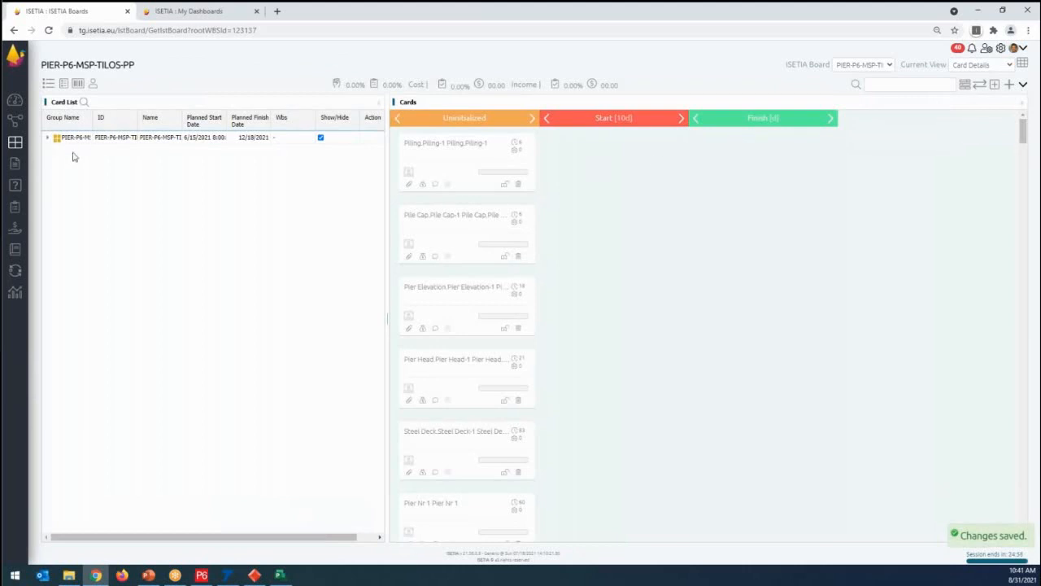
left_click(48, 139)
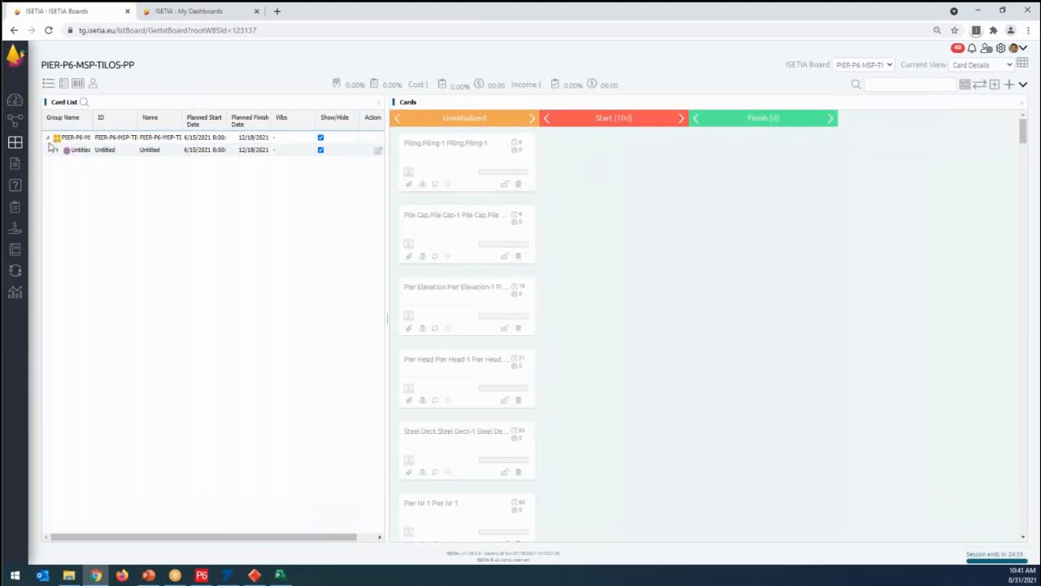
left_click(58, 150)
left_click_drag(90, 122, 133, 123)
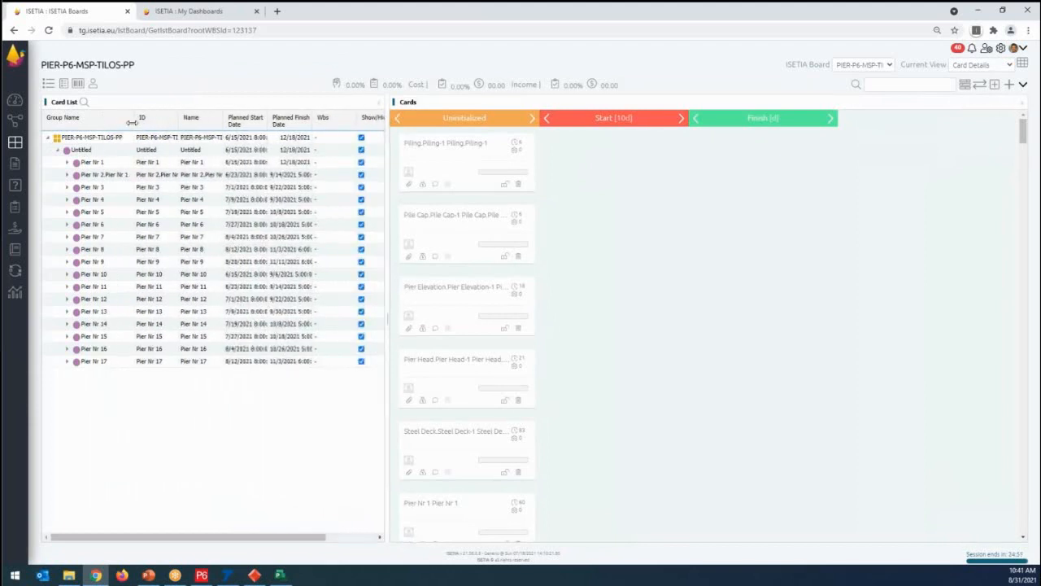
left_click(68, 162)
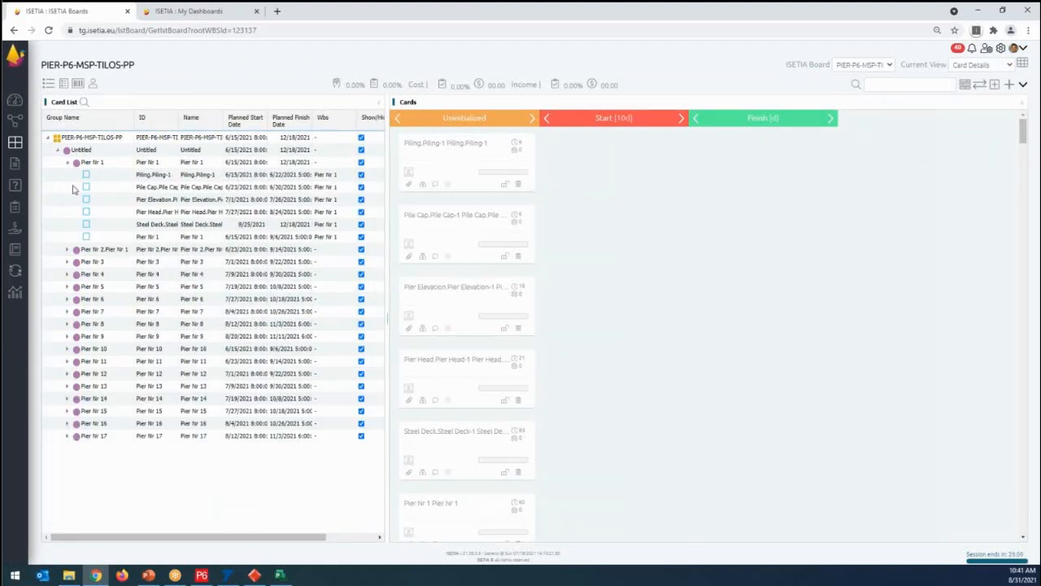
left_click(68, 250)
left_click(67, 336)
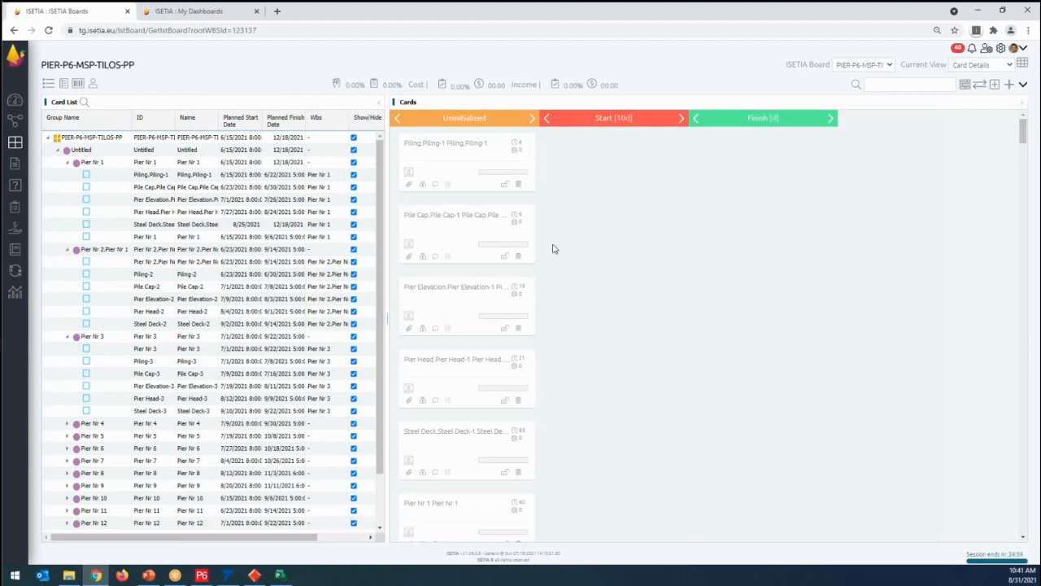
- Locate the cards of Piling-1, Pile Cap-1 and Pier Elevation-1 on the board by selecting them in turn
left_click(133, 175)
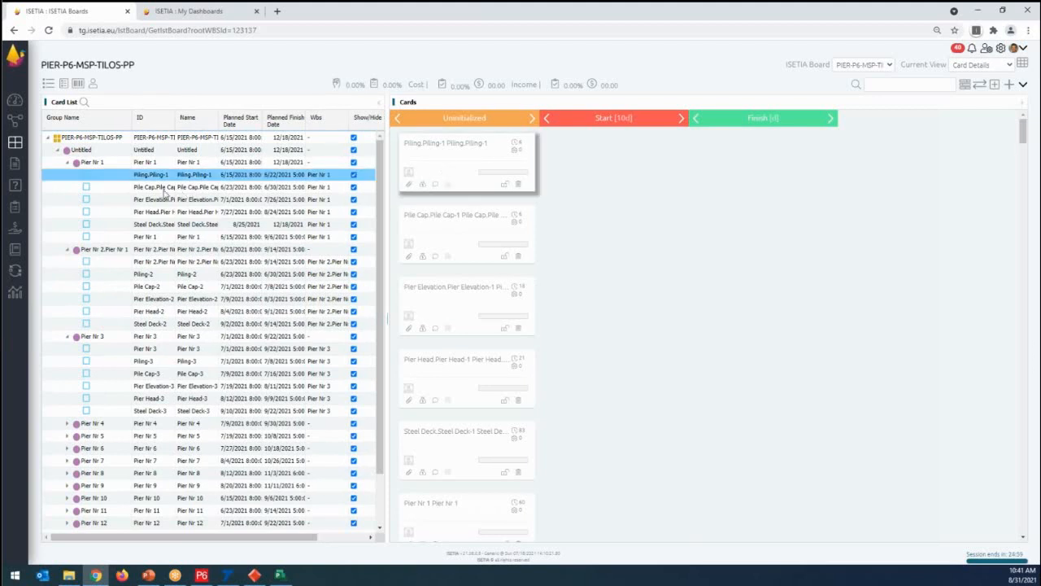
left_click(437, 226)
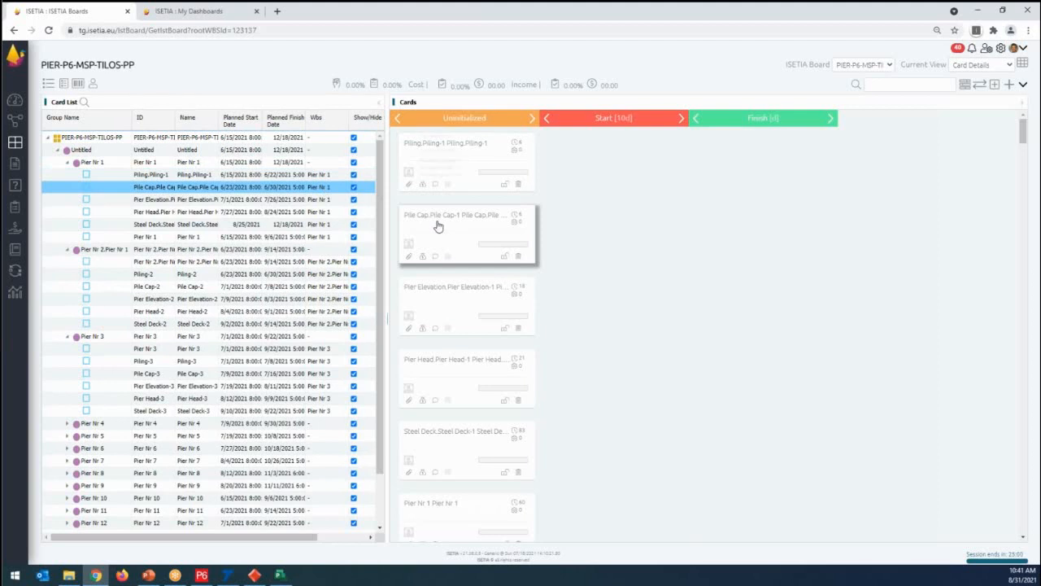
left_click(145, 201)
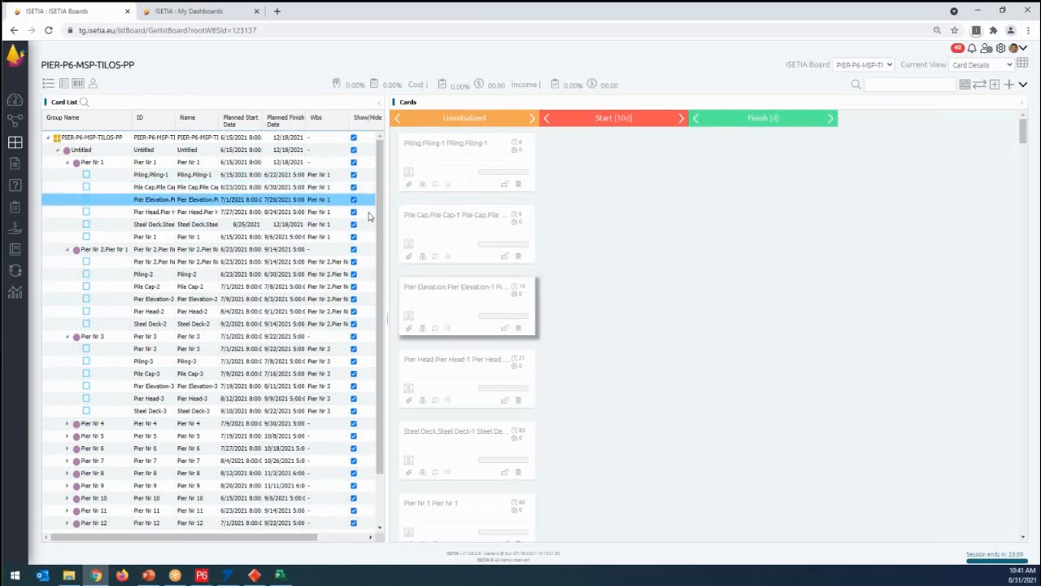
- Collapse and reopen the Uninitialized stage, widen it to three card columns to view its cards, and restore the single column
left_click(398, 119)
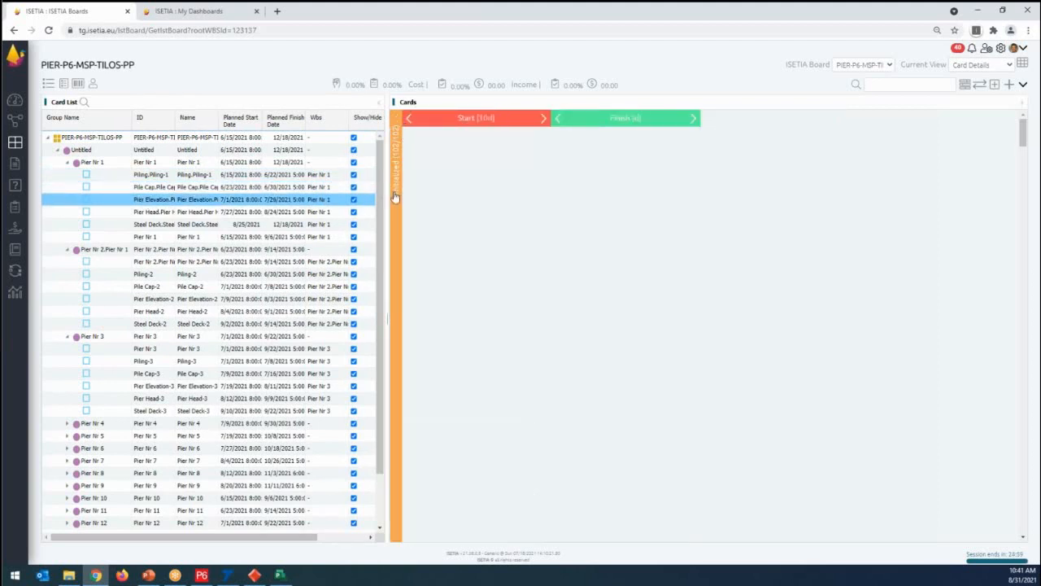
left_click(397, 174)
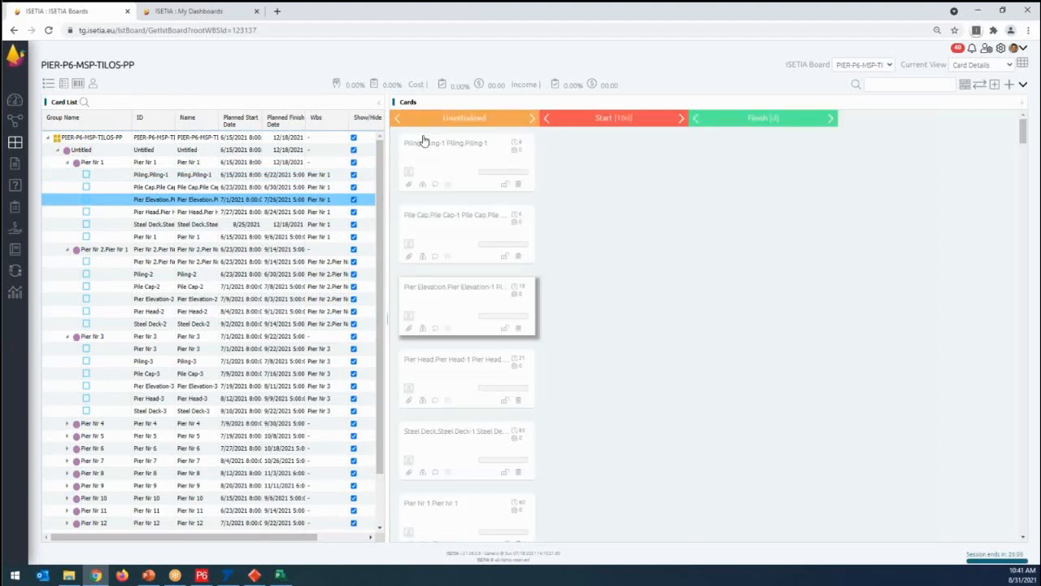
left_click(534, 119)
left_click(685, 119)
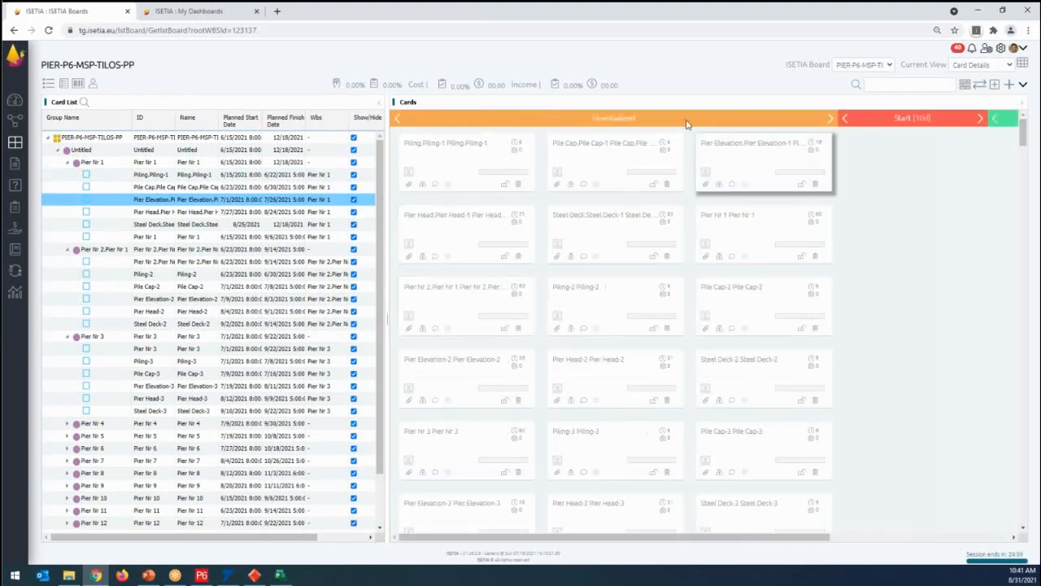
left_click_drag(1022, 154, 1001, 114)
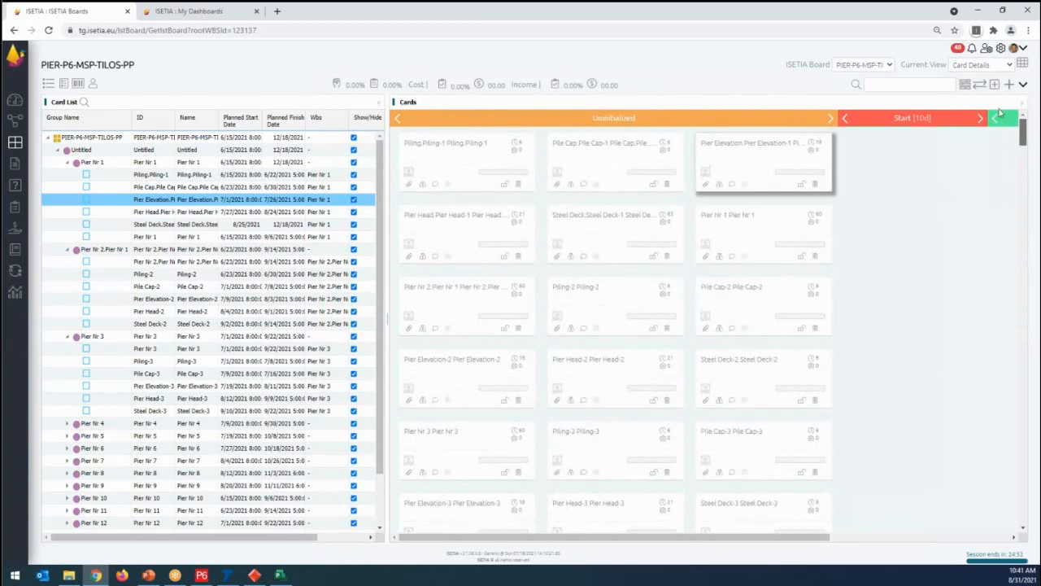
left_click(401, 121)
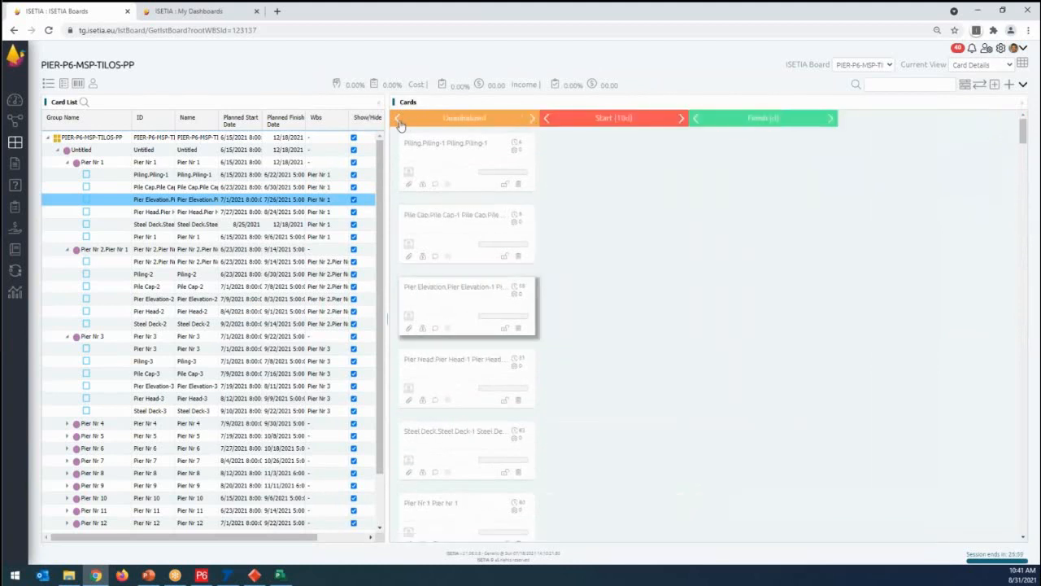
- Move the Piling-1 card to the Start stage, set its completed percent to 40, and save and close the form
left_click(150, 176)
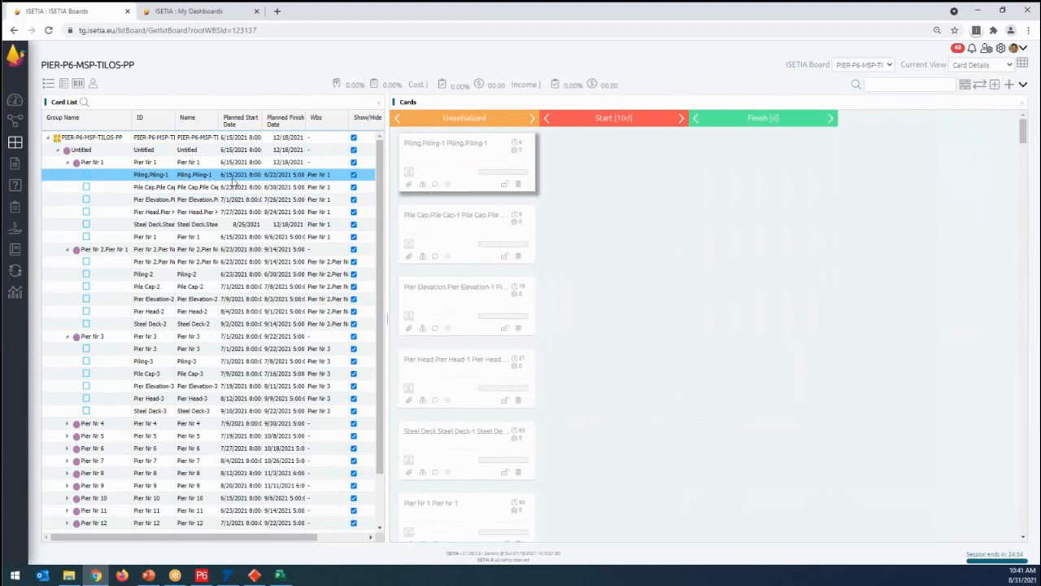
left_click_drag(429, 165, 567, 167)
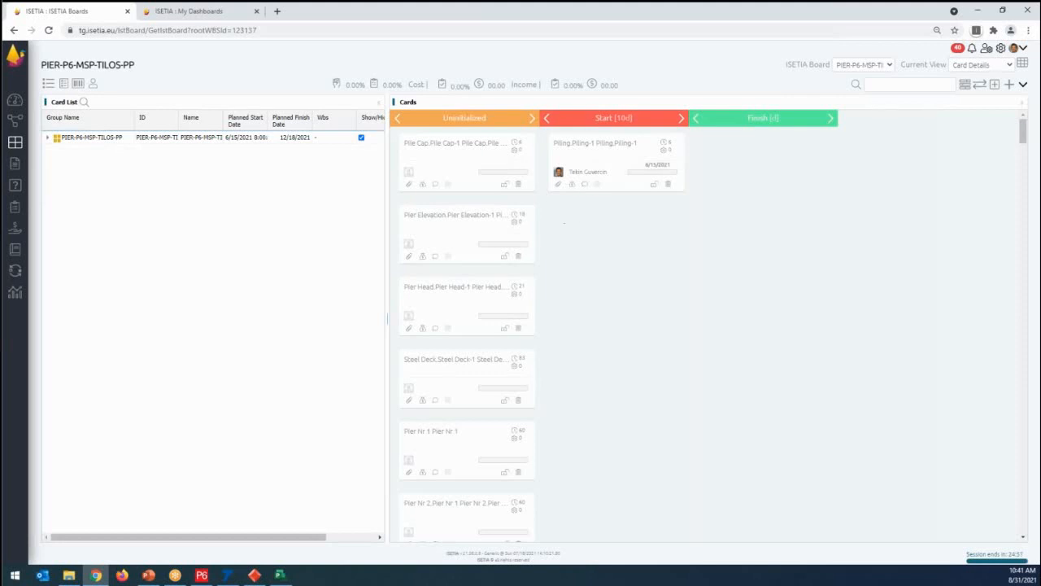
left_click(619, 150)
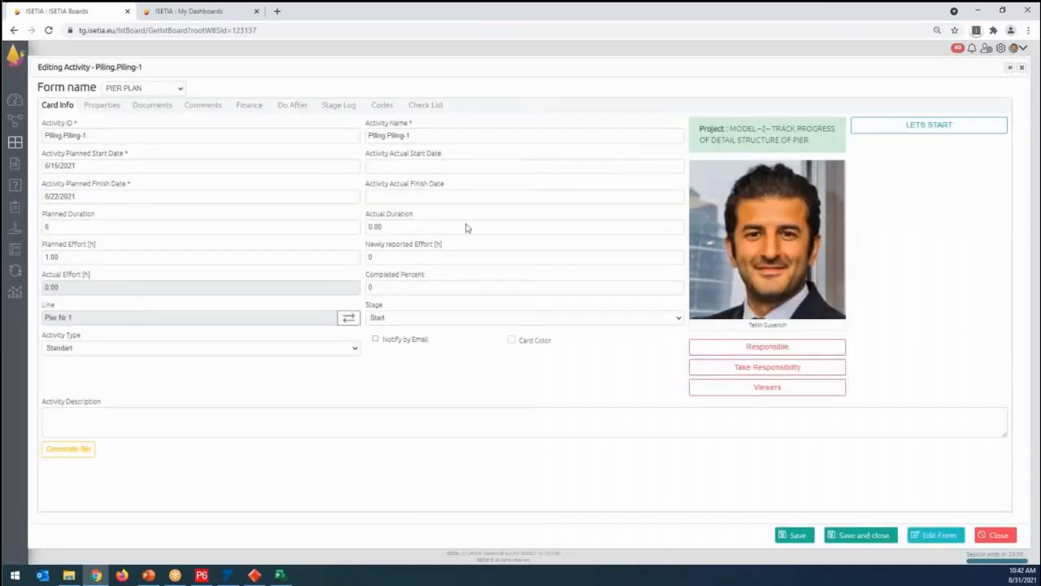
left_click(398, 290)
type("40")
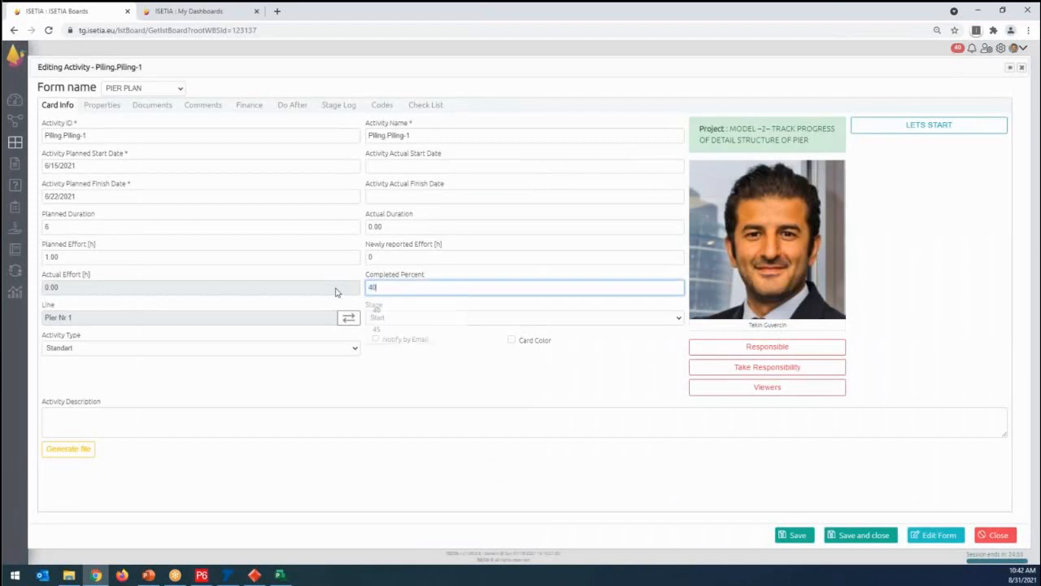
left_click(856, 541)
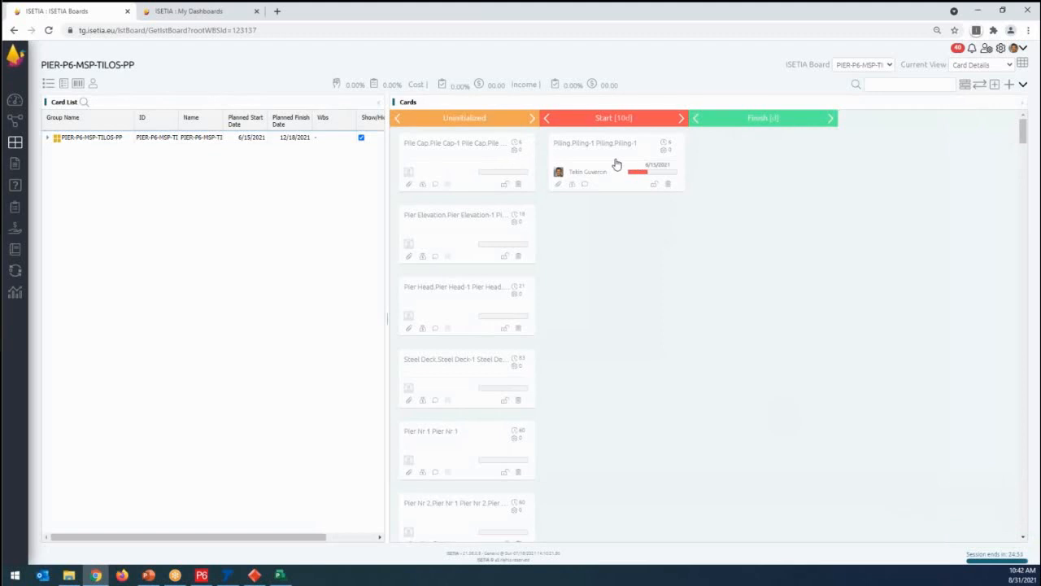
- Add the comment "we start 2days late because of no land axcess provied by customer on time" to the Piling-1 card and close its form
left_click(617, 165)
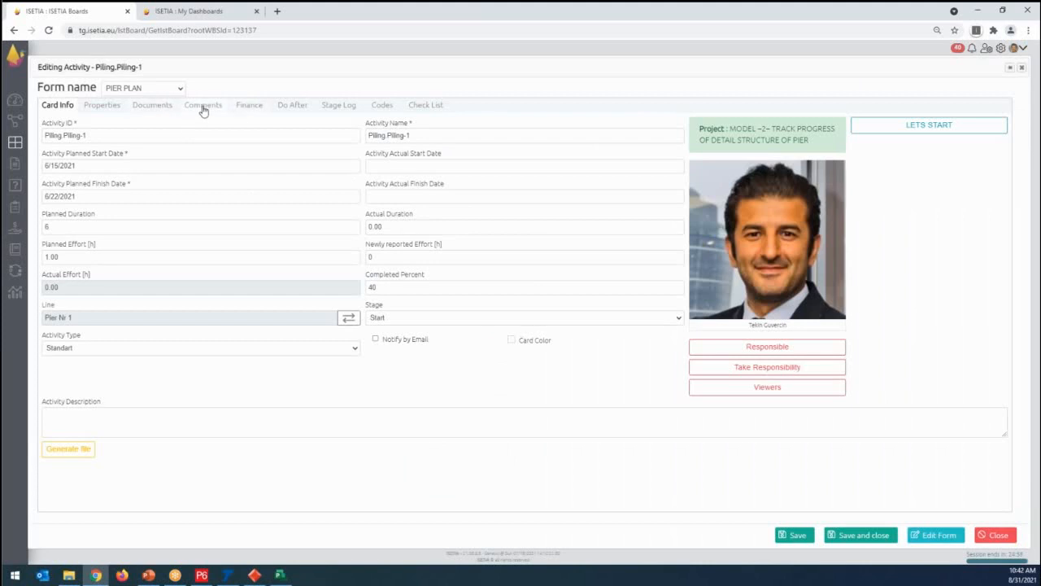
left_click(203, 108)
left_click(101, 158)
type("we a")
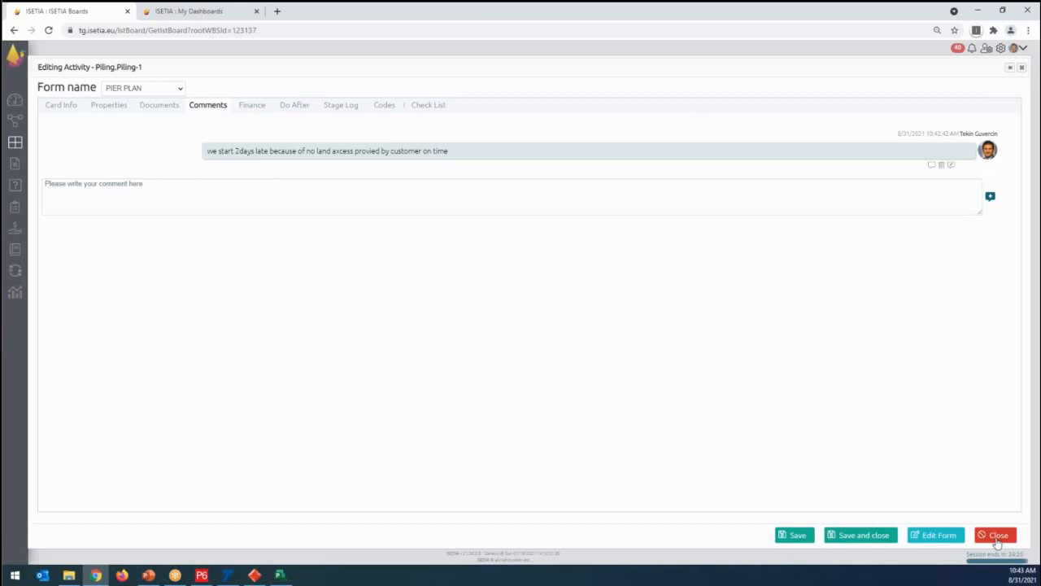
left_click(997, 537)
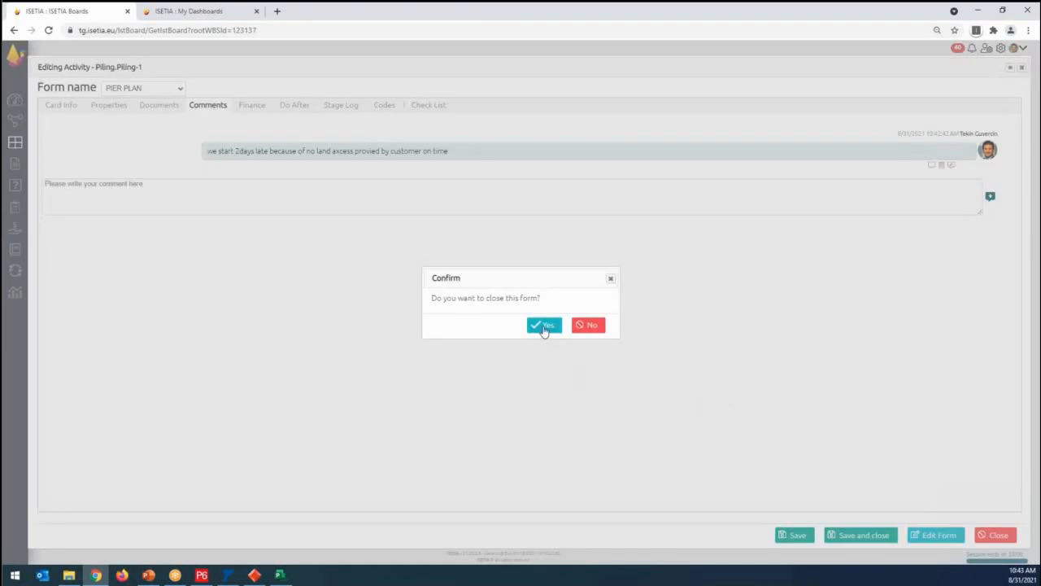
left_click(545, 326)
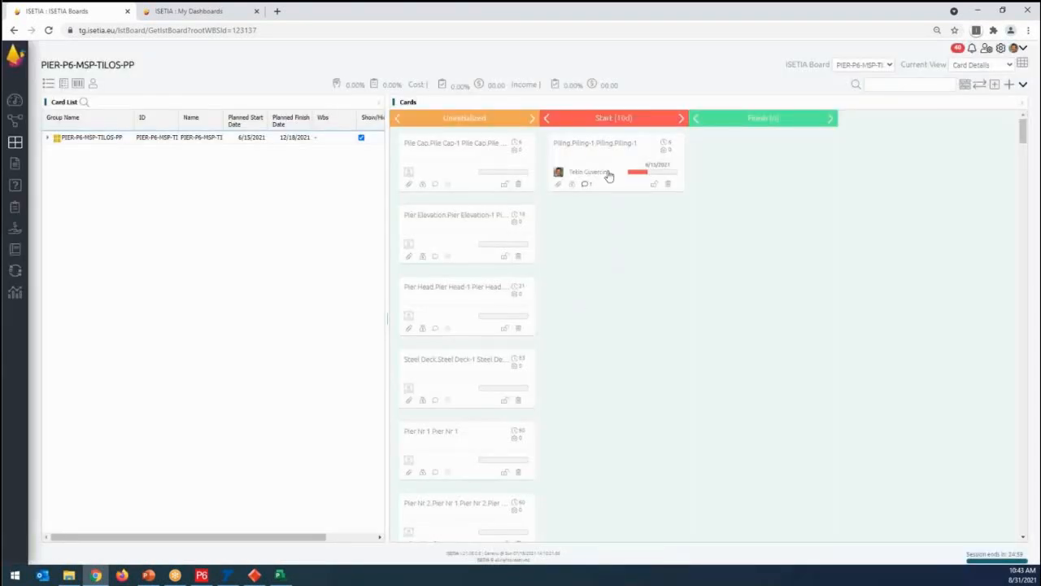
- Move the Piling-1 card to the Finish stage and the Pile Cap-1 card to the Start stage
left_click_drag(609, 173, 708, 166)
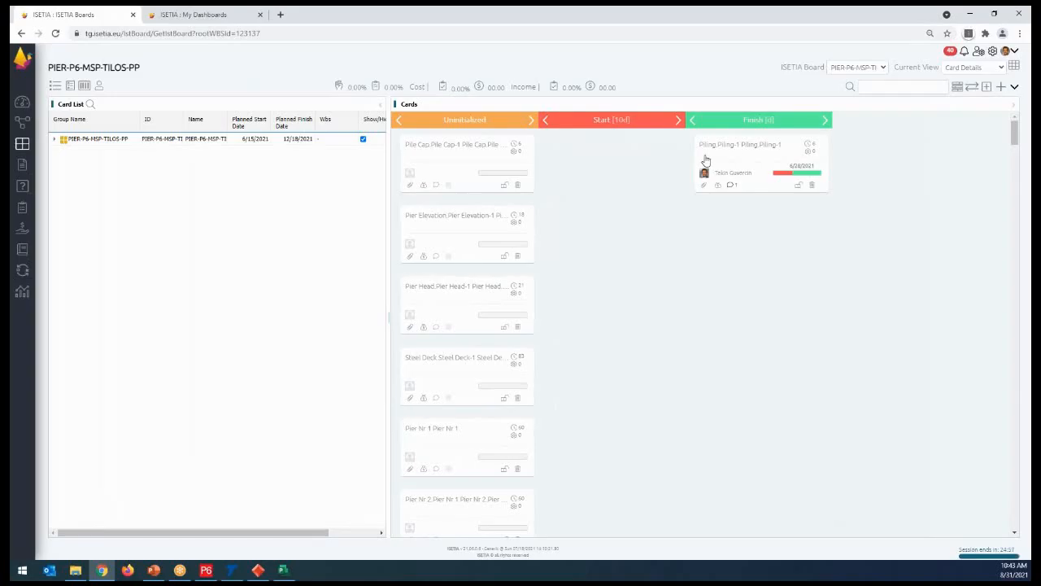
left_click_drag(502, 171, 596, 177)
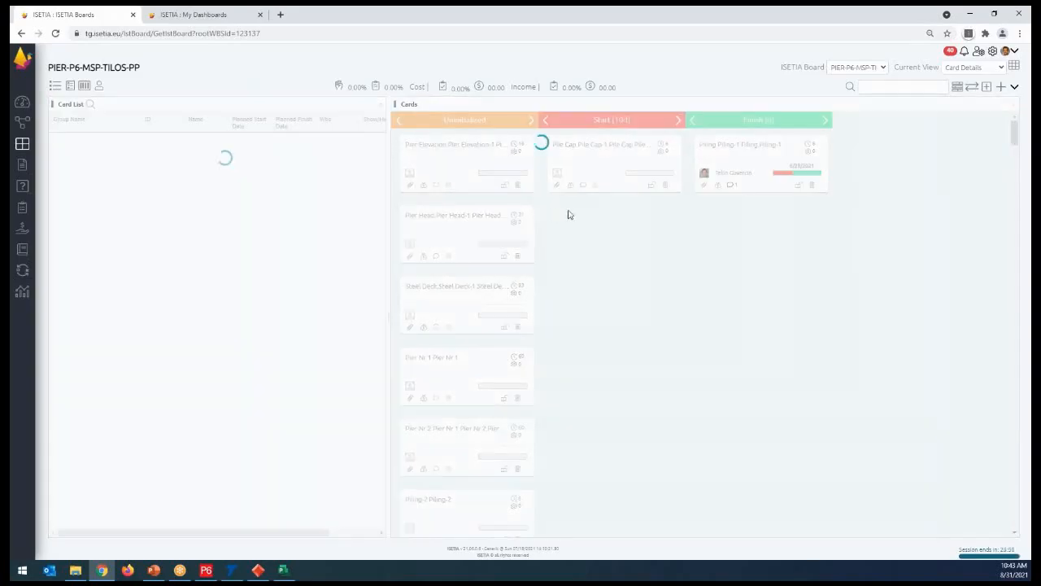
- Move the Pier Elevation-1, Steel Deck-1, Pier Nr 2 and Pile Cap-2 cards to the Start stage, and widen Uninitialized to two card columns
left_click_drag(502, 166, 649, 269)
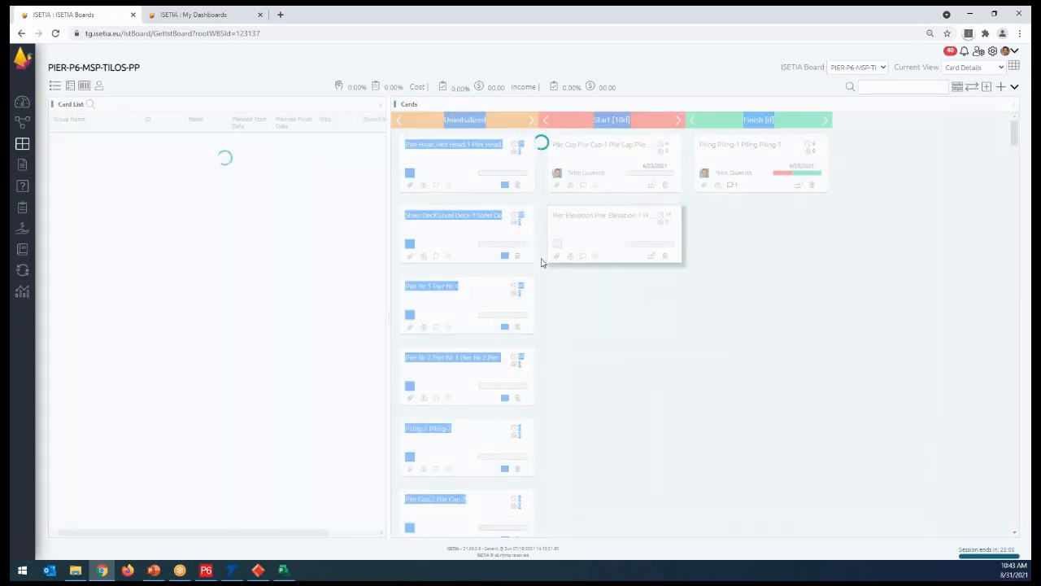
left_click_drag(615, 225, 657, 382)
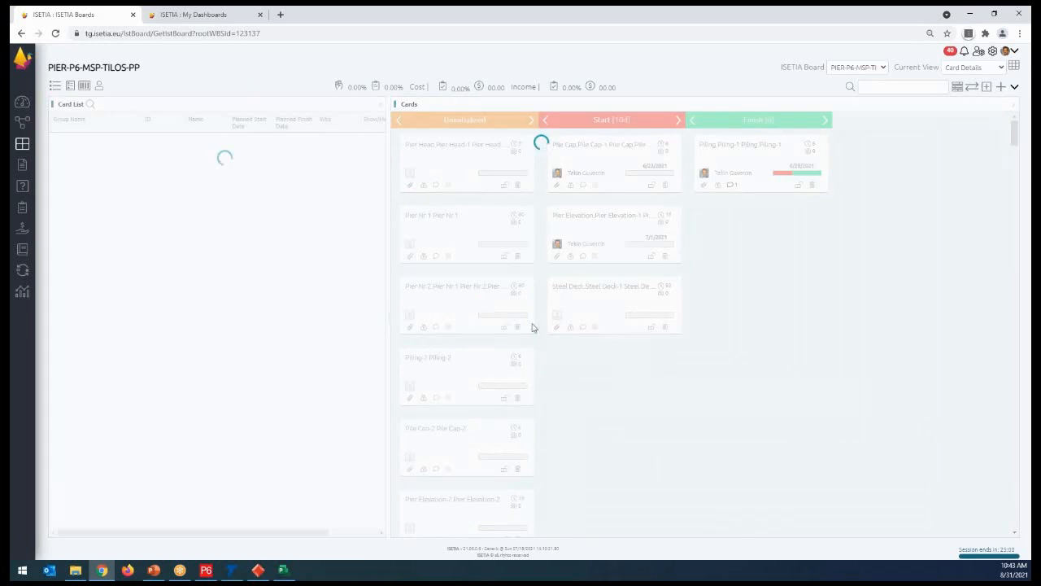
left_click_drag(477, 301, 626, 374)
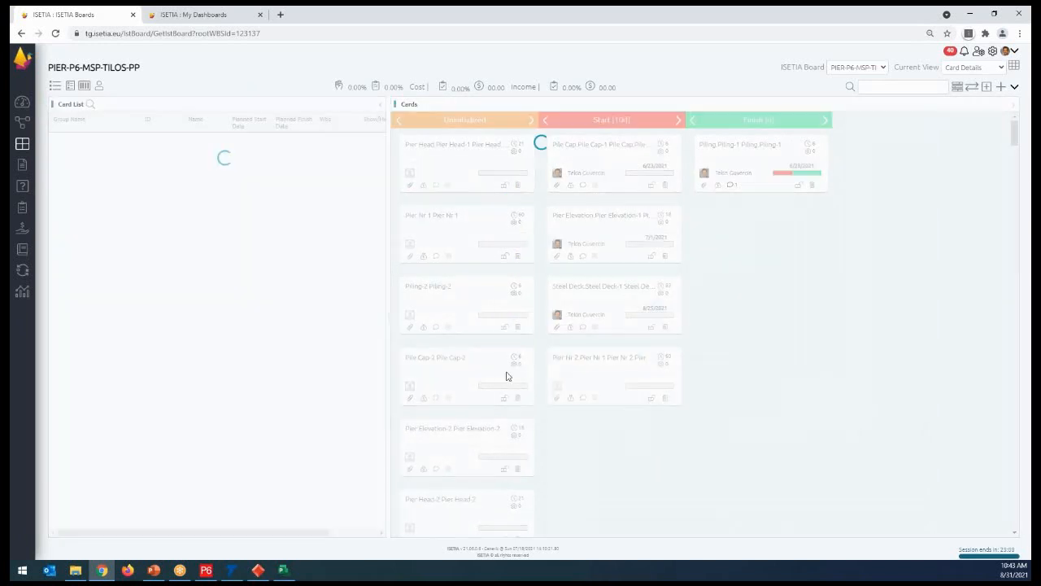
left_click_drag(476, 373, 619, 443)
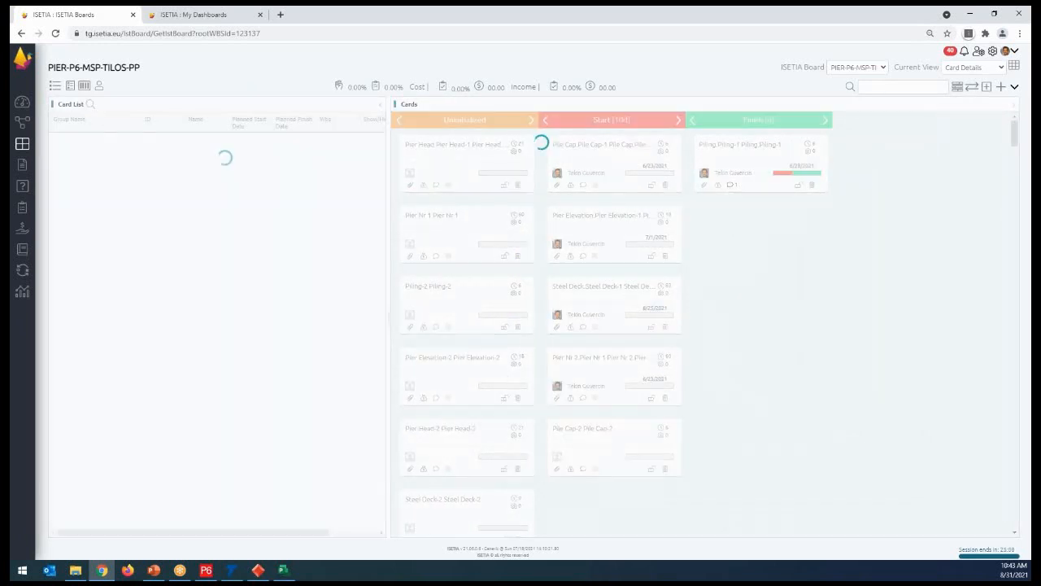
left_click(529, 122)
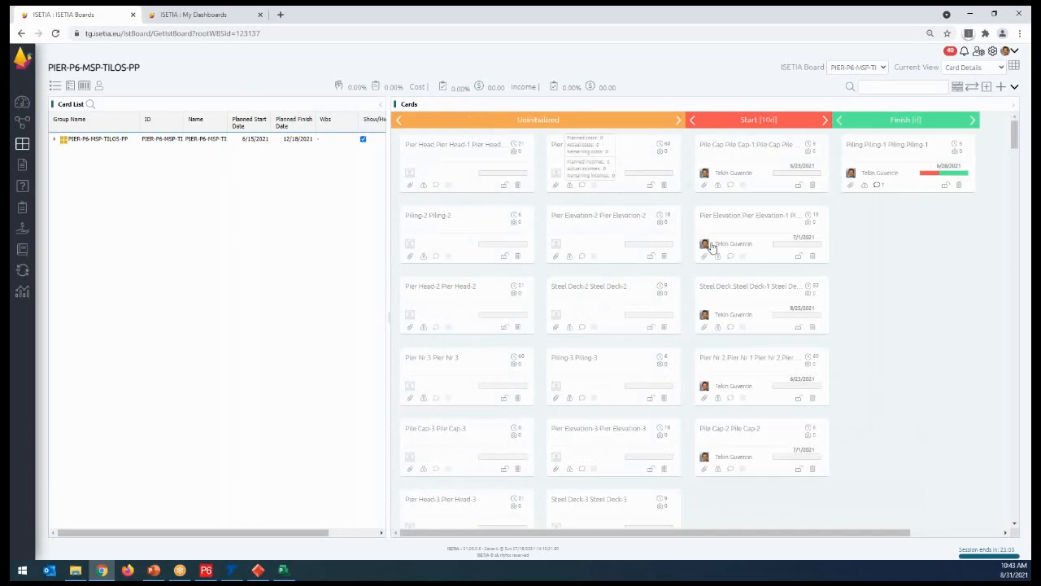
- Assign the third user in the Administrators group as responsible for the Pier Nr 1 card, and save and close its form
left_click(54, 139)
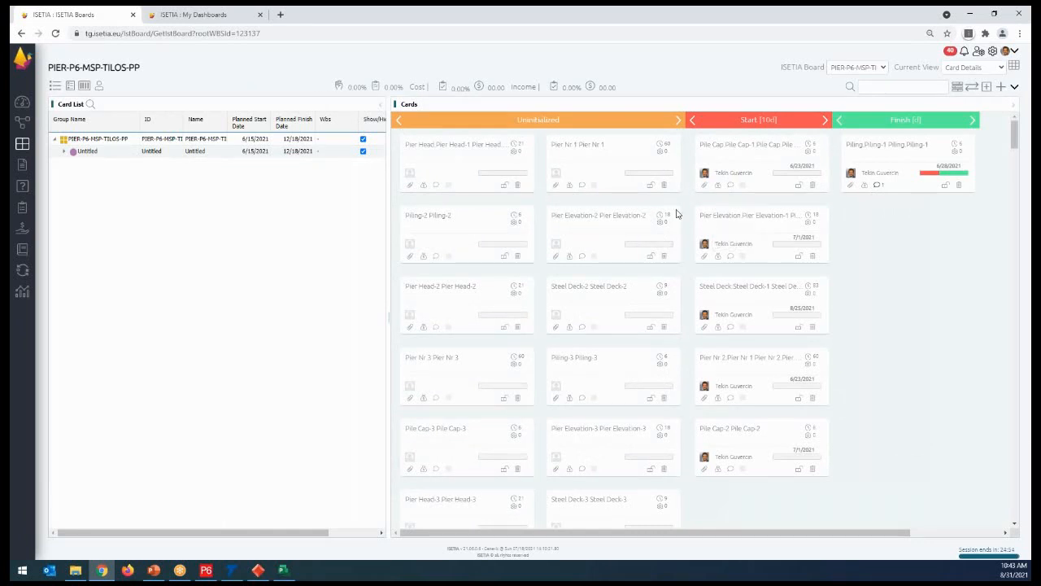
left_click(614, 169)
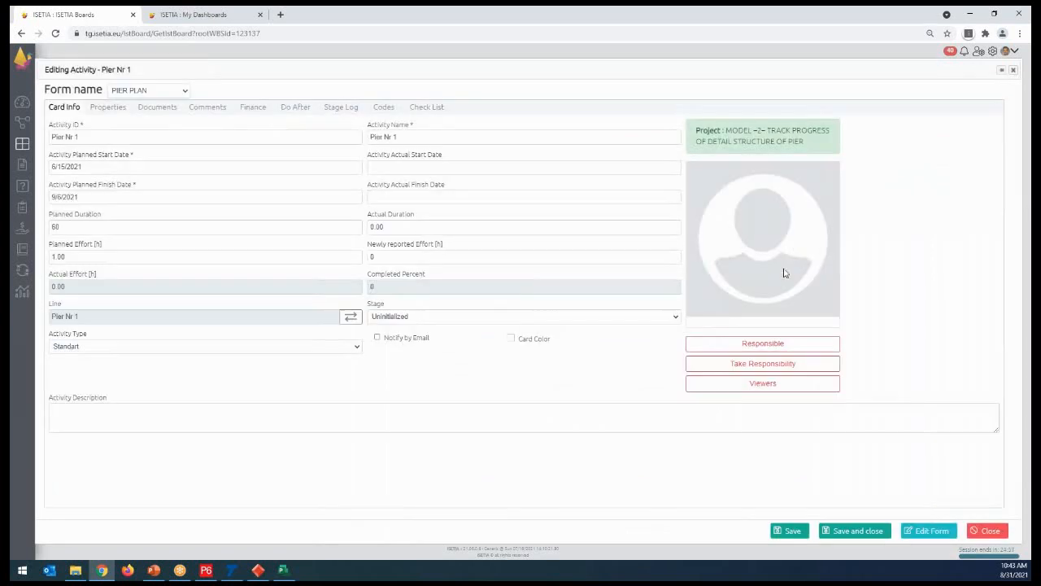
left_click(773, 344)
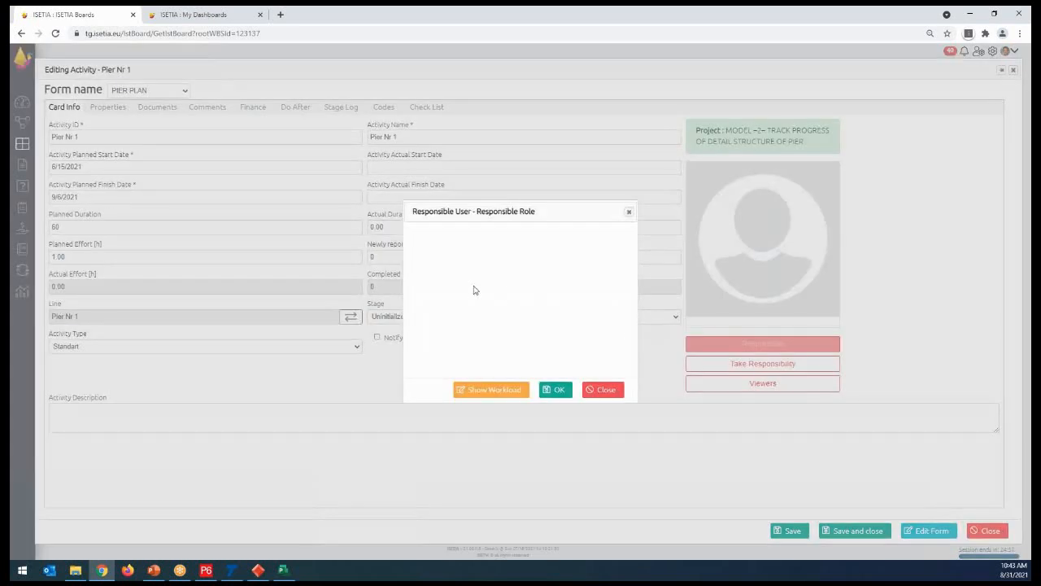
left_click(422, 266)
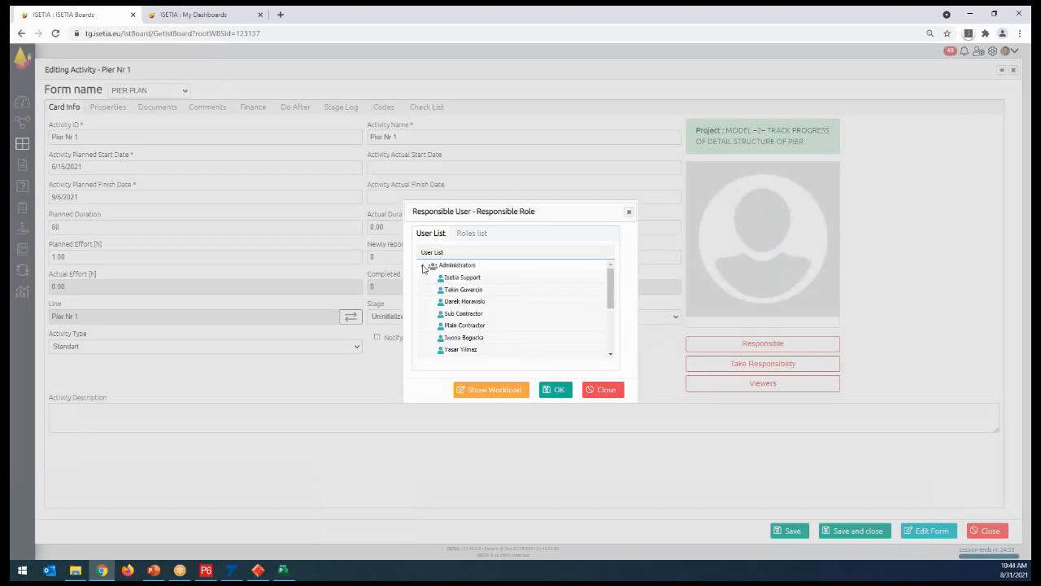
left_click(472, 302)
left_click(556, 388)
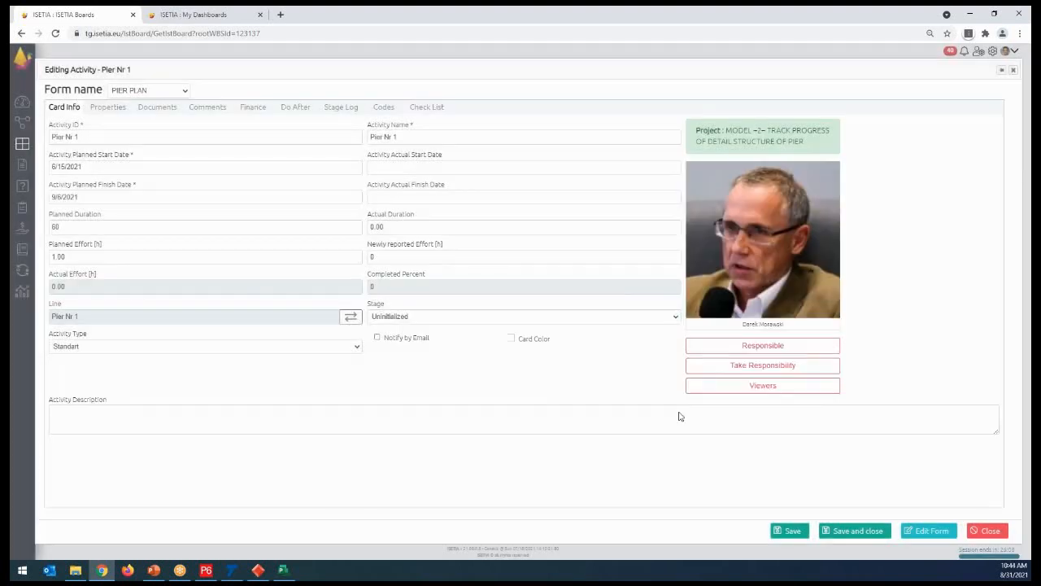
left_click(858, 534)
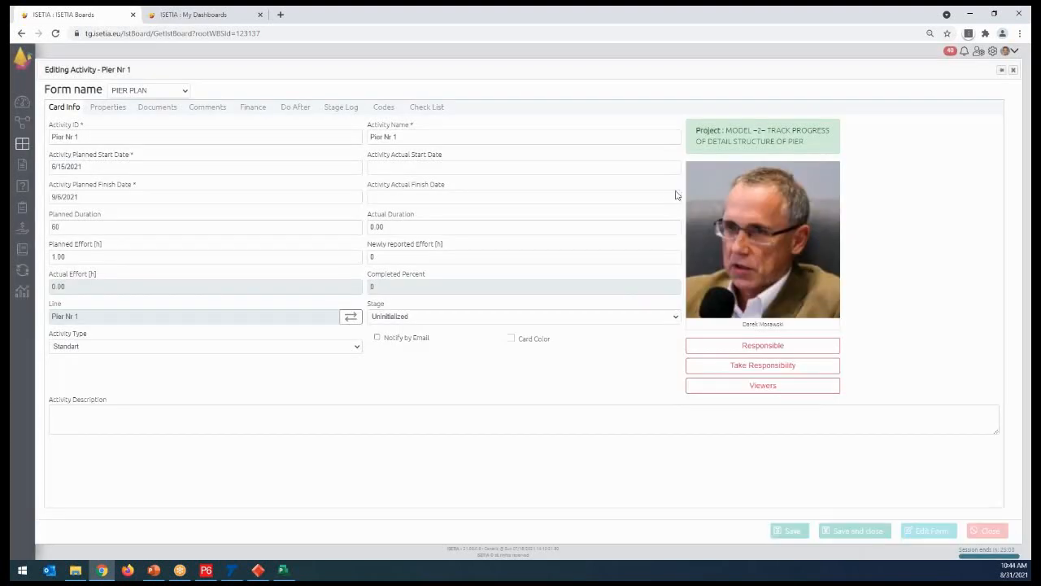
- Assign the seventh user in the Administrators group as responsible for the Pier Elevation-2 card, and save and close its form
left_click(638, 239)
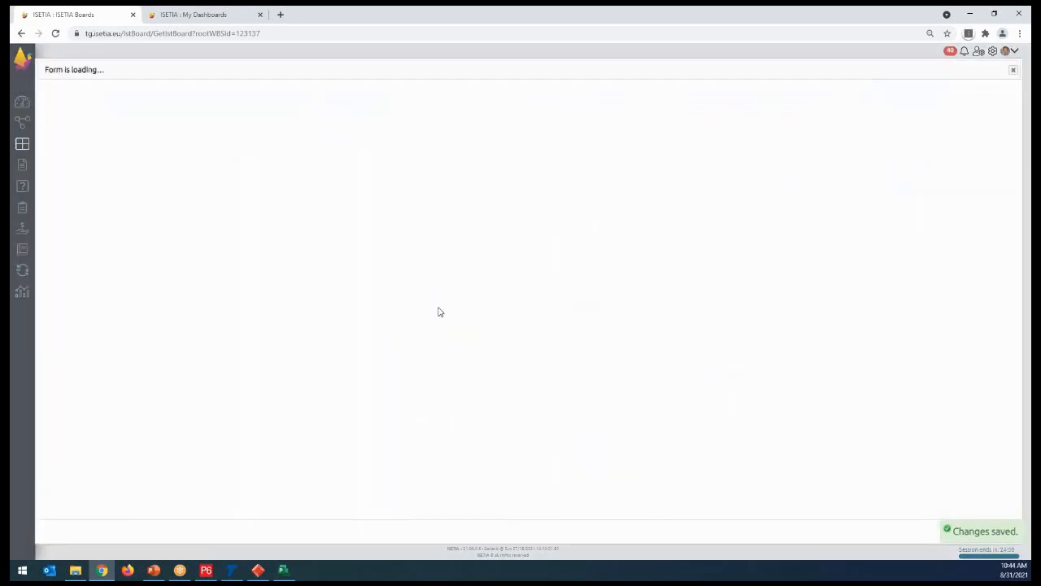
left_click(781, 344)
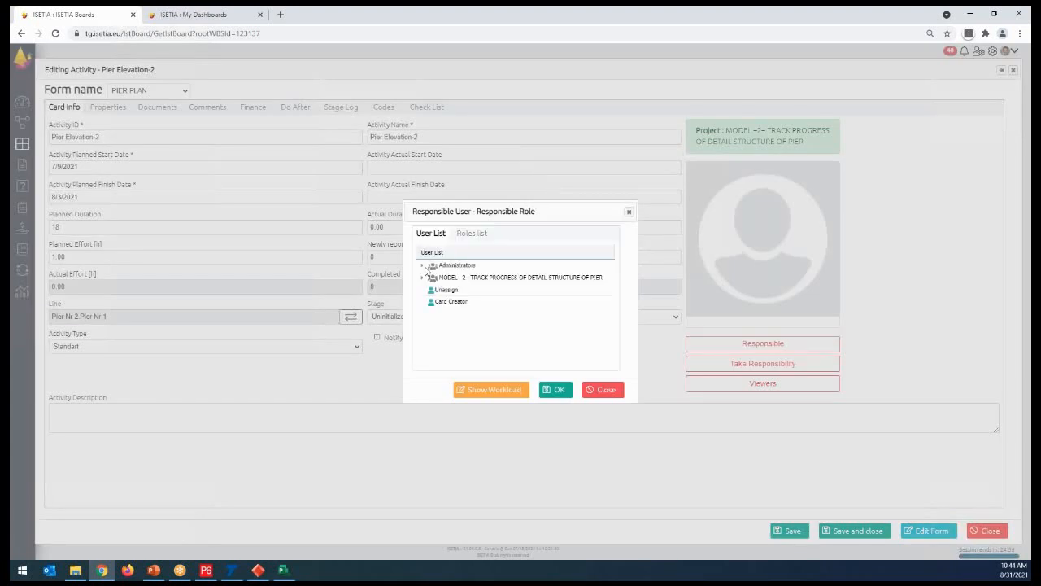
left_click(424, 267)
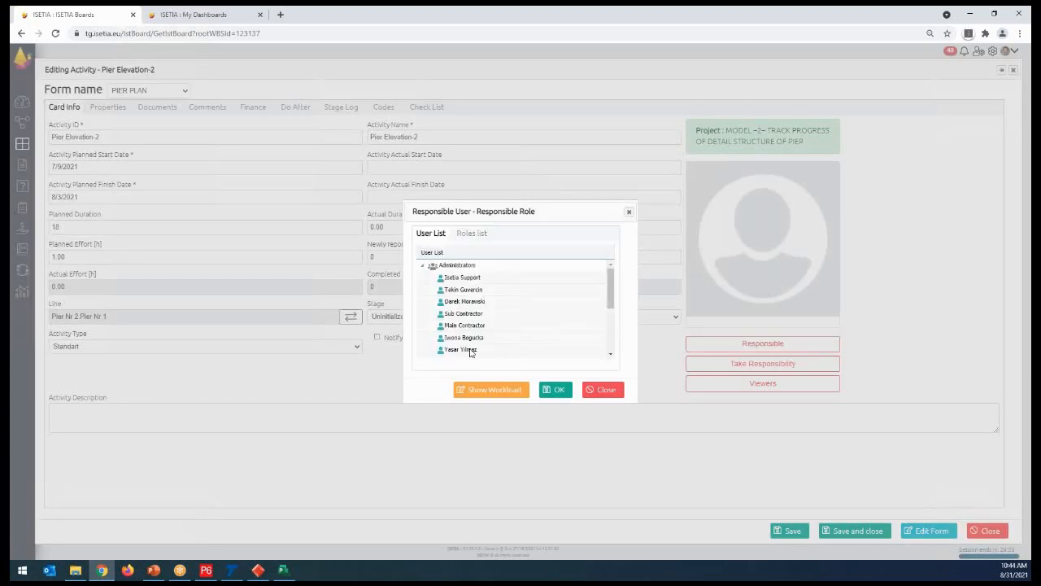
left_click(488, 351)
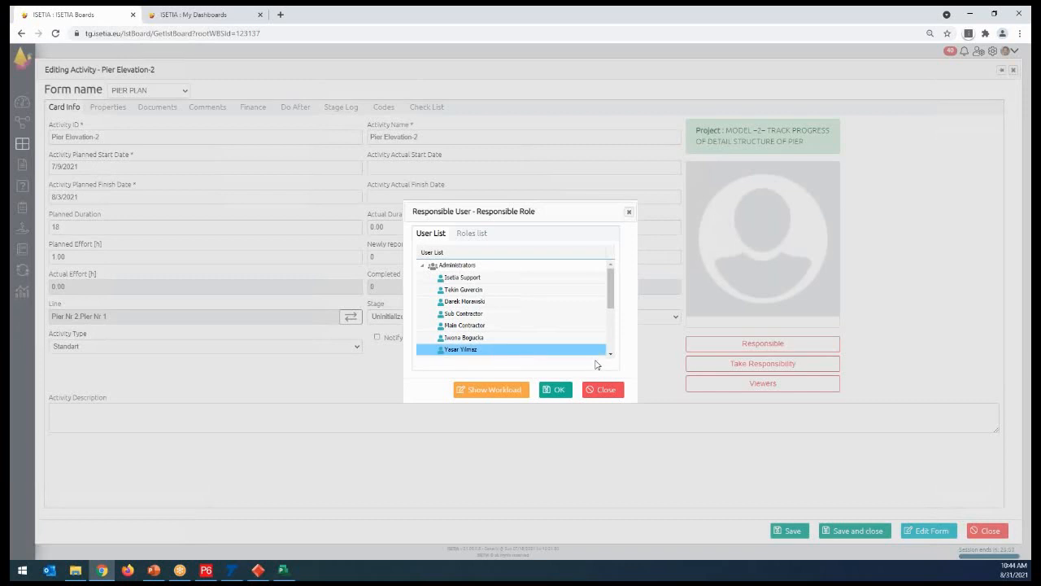
left_click(555, 390)
left_click(848, 532)
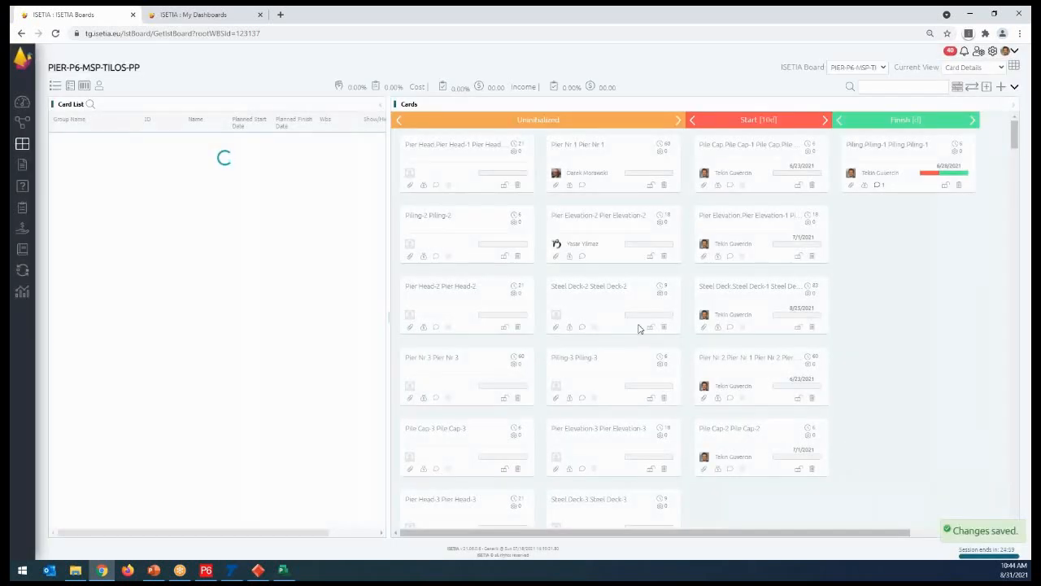
- Assign the sixth user in the Administrators group as responsible for the Steel Deck-2 card, and save and close its form
left_click(625, 300)
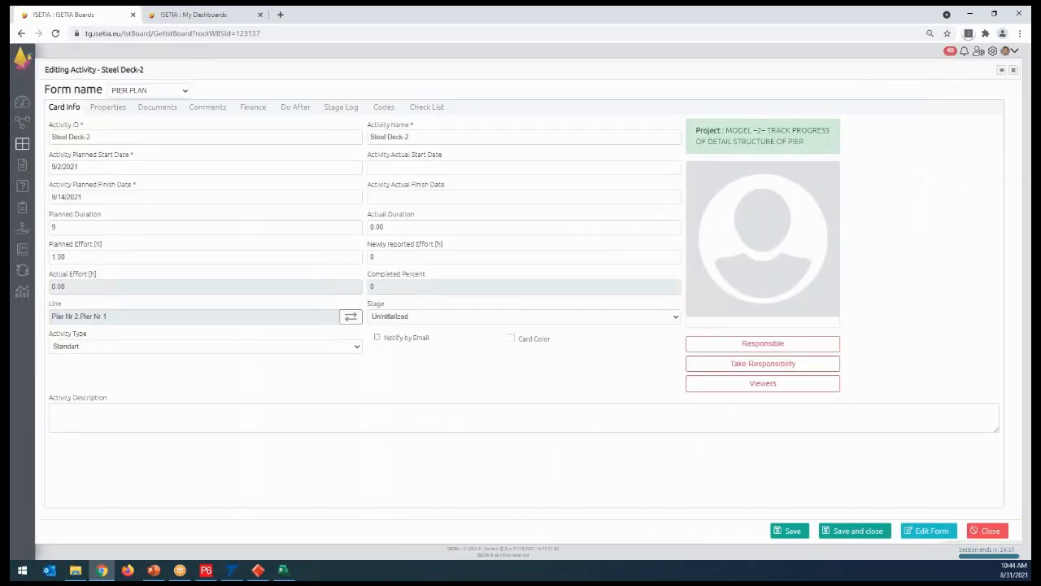
left_click(749, 343)
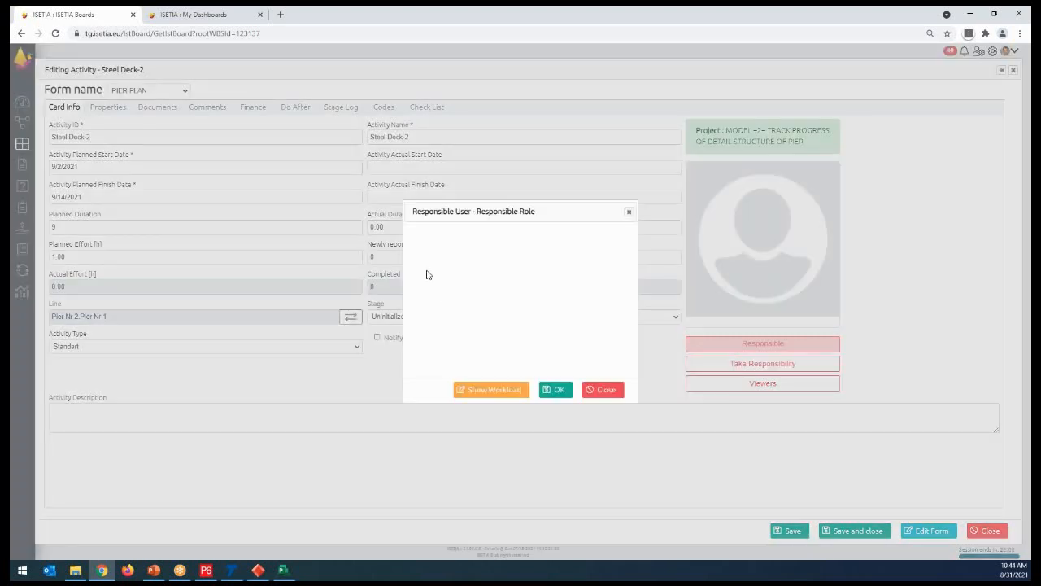
left_click(423, 265)
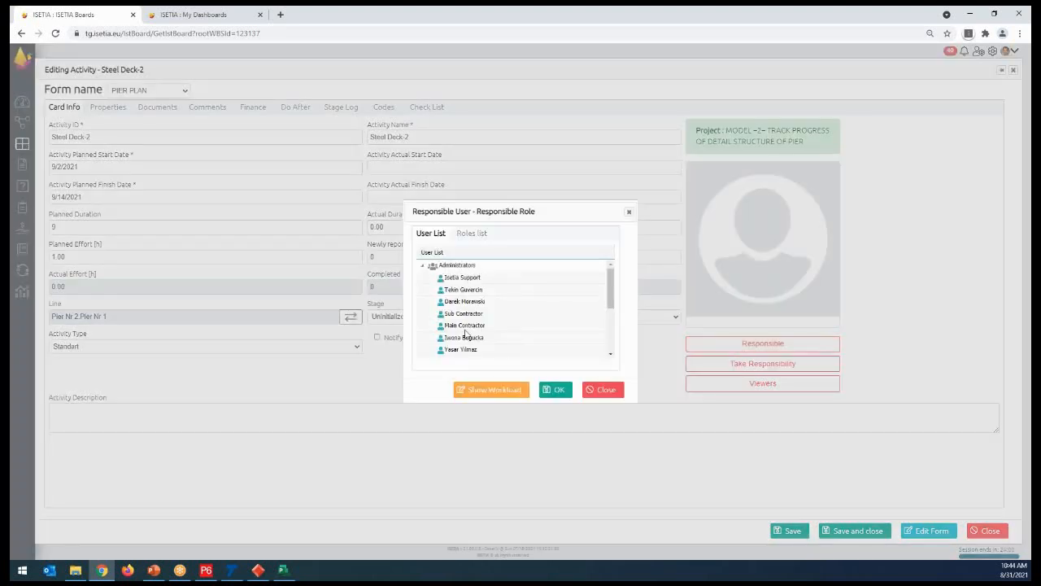
left_click(472, 337)
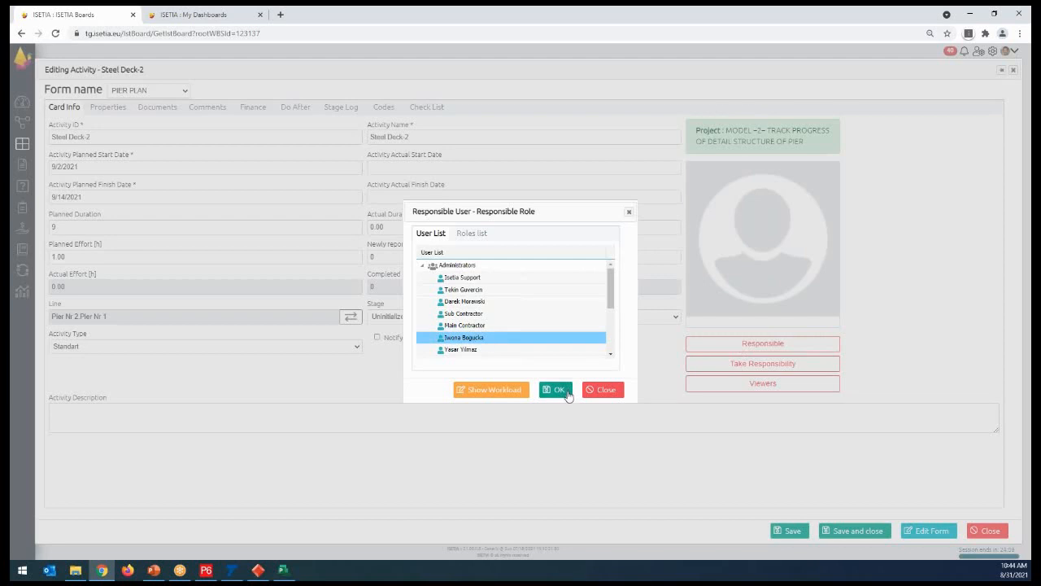
left_click(558, 390)
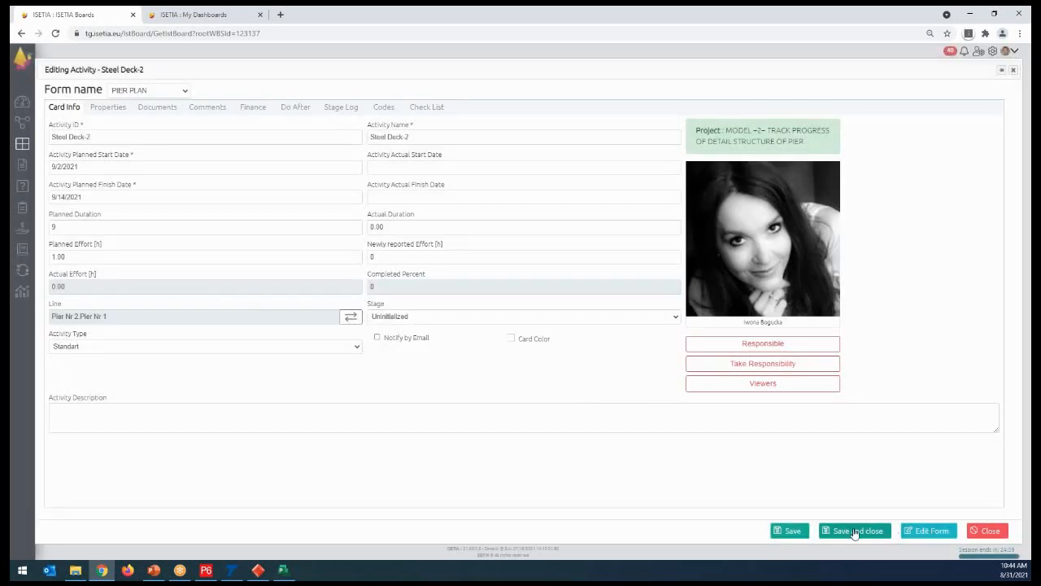
left_click(854, 533)
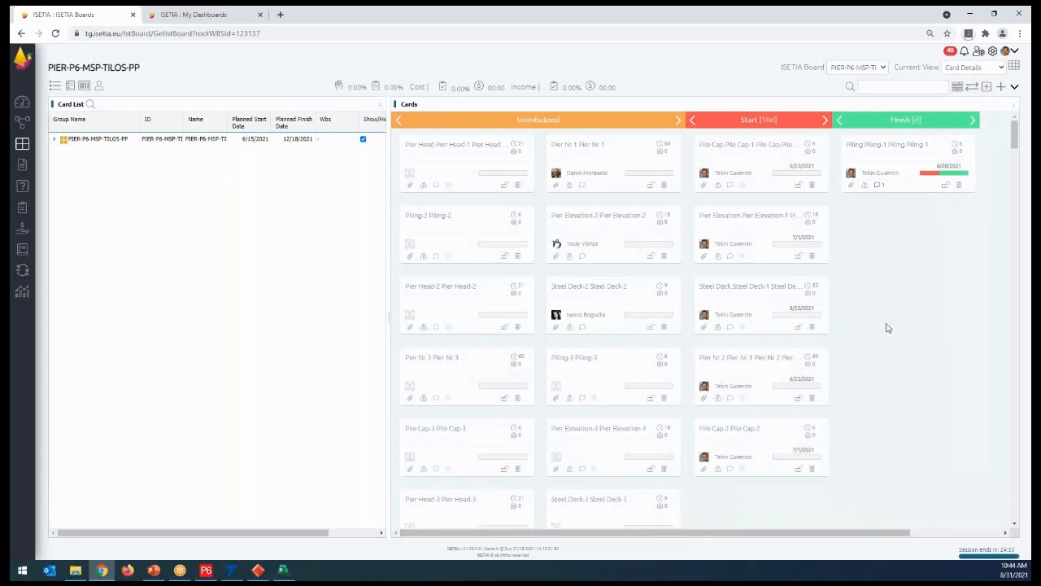
- Expand the card list to the pier groups and show only the Pier Nr 1 cards, briefly showing and hiding Pier Nr 3
left_click(55, 139)
left_click(64, 151)
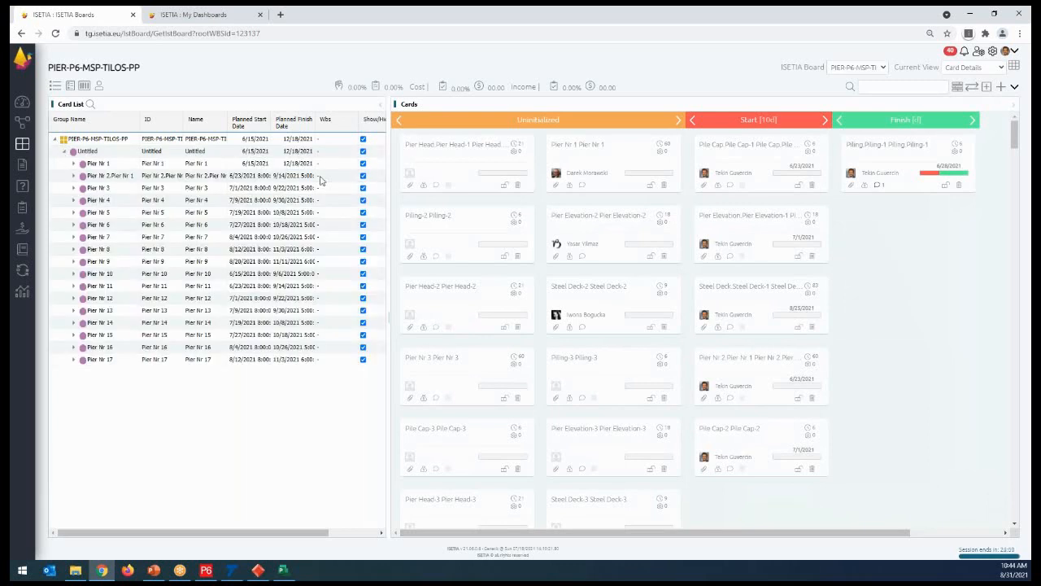
left_click(364, 140)
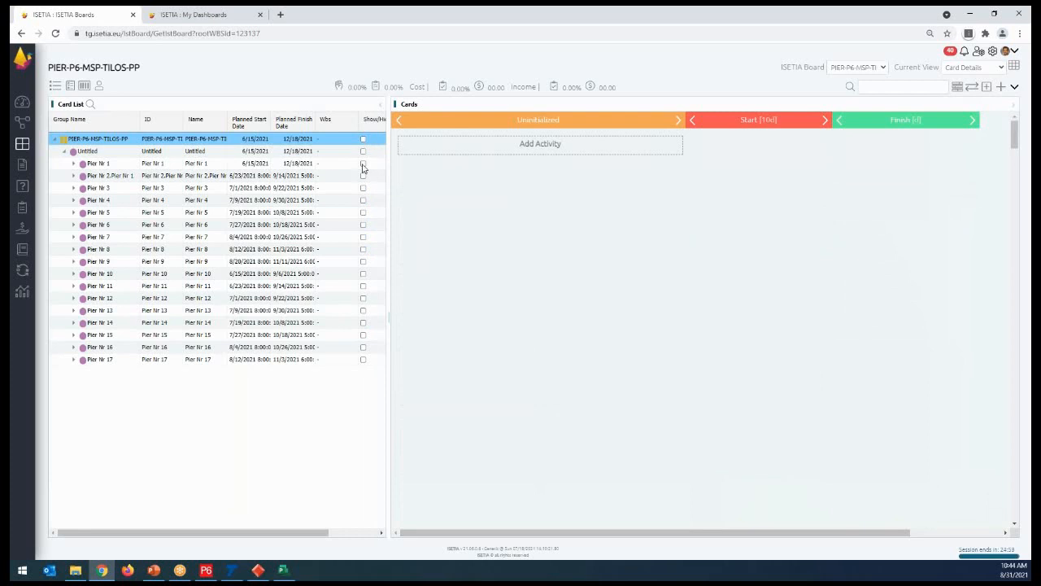
left_click(363, 165)
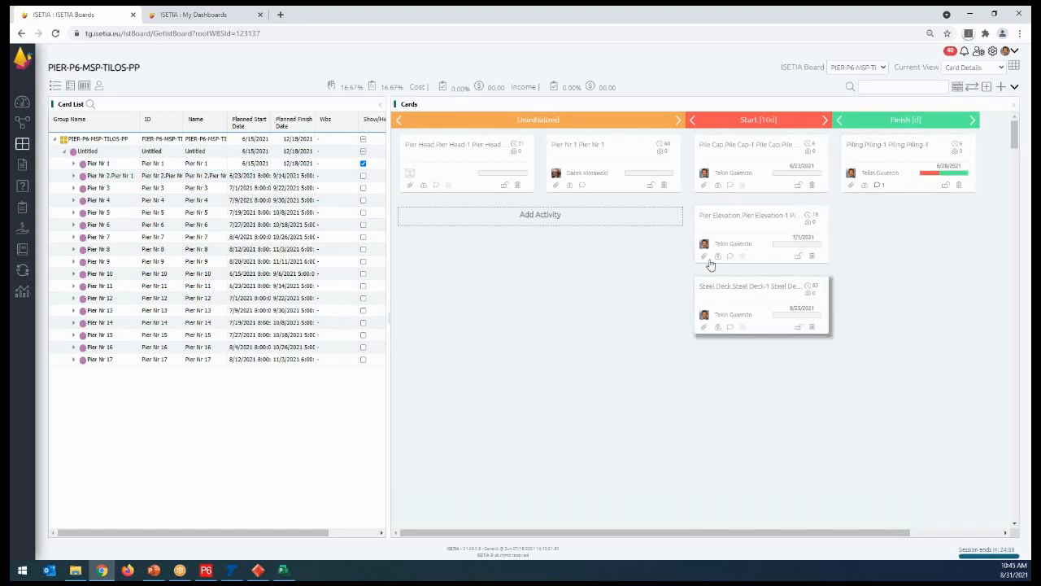
left_click(363, 187)
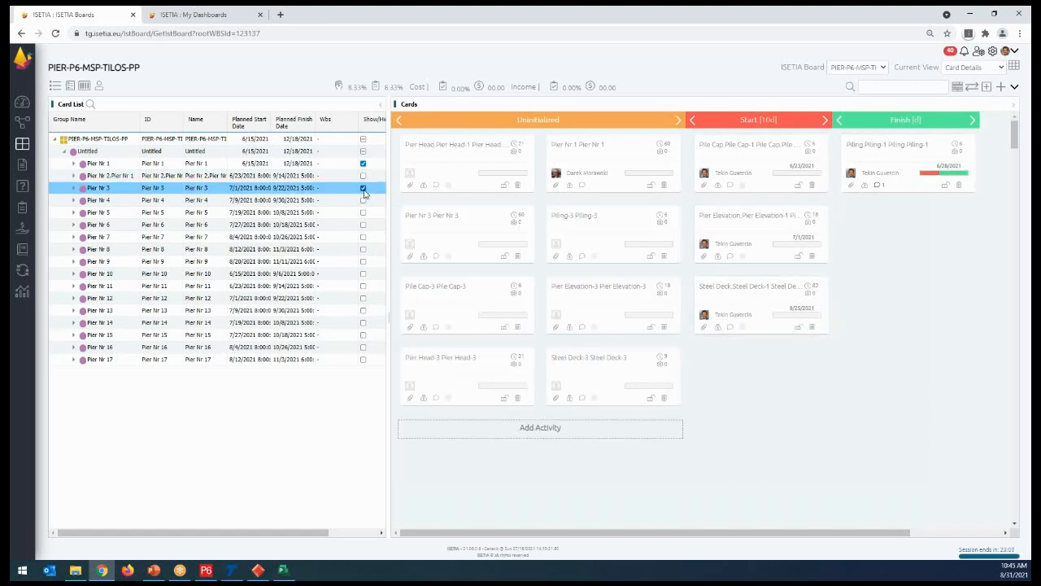
left_click(363, 187)
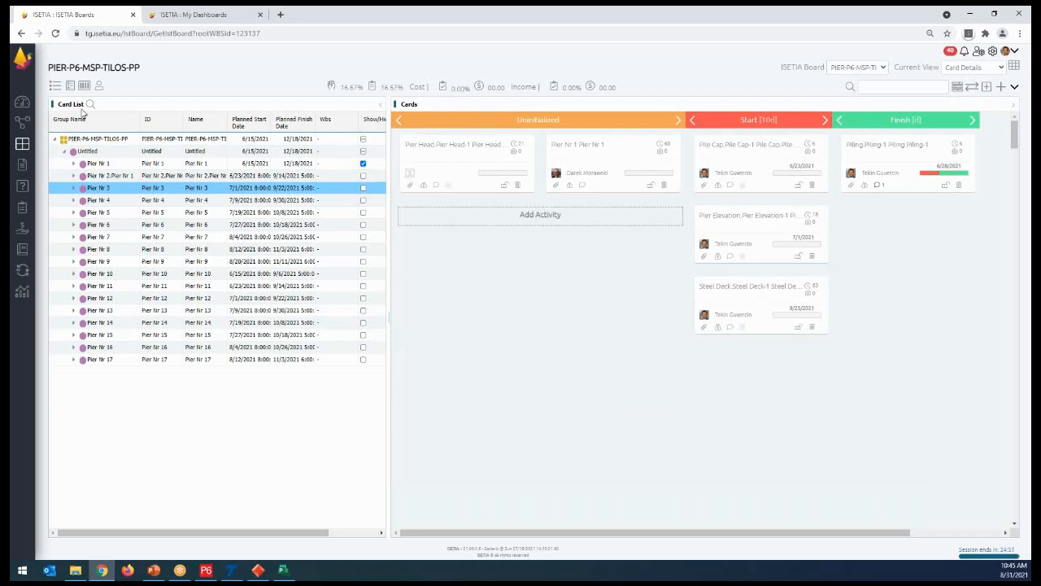
- Switch the card list to responsible users, deselect them all and show only the cards of the third listed user
left_click(97, 88)
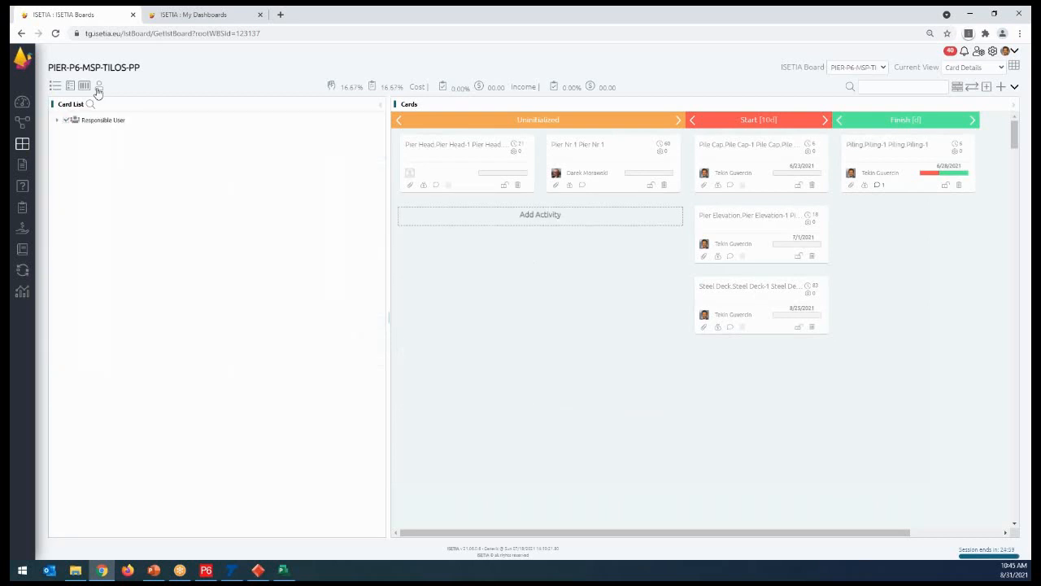
left_click(58, 120)
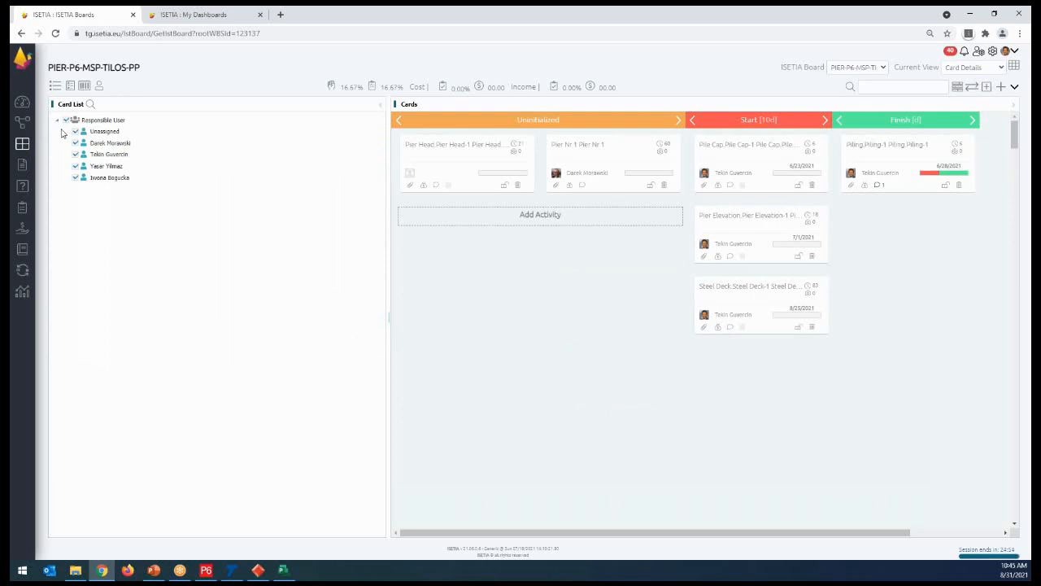
left_click(66, 121)
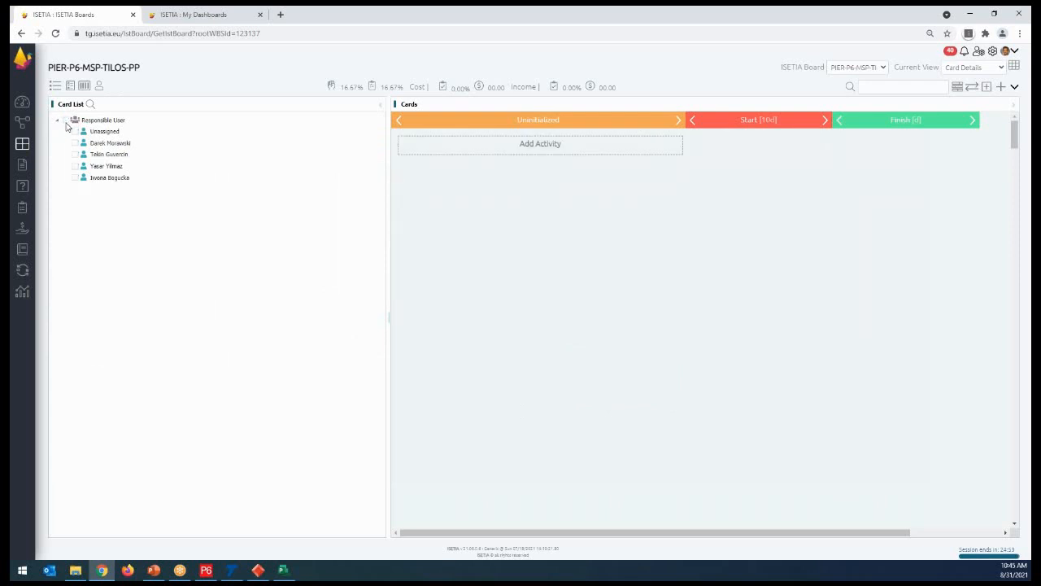
left_click(76, 154)
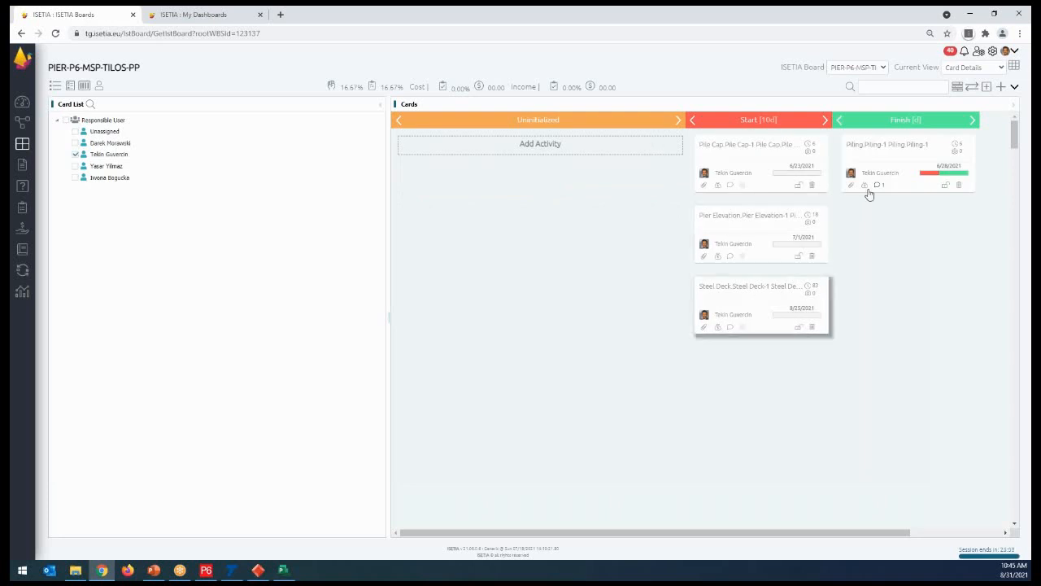
- Filter the cards by the fourth, second and fifth entries of the responsible user list, one at a time
left_click(76, 154)
left_click(75, 166)
left_click(75, 166)
left_click(76, 143)
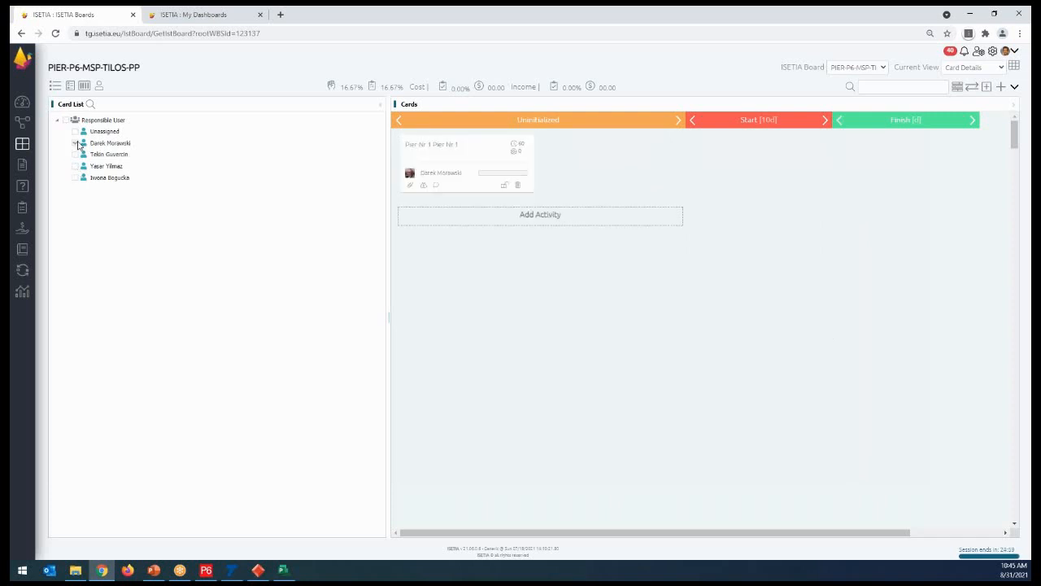
left_click(77, 144)
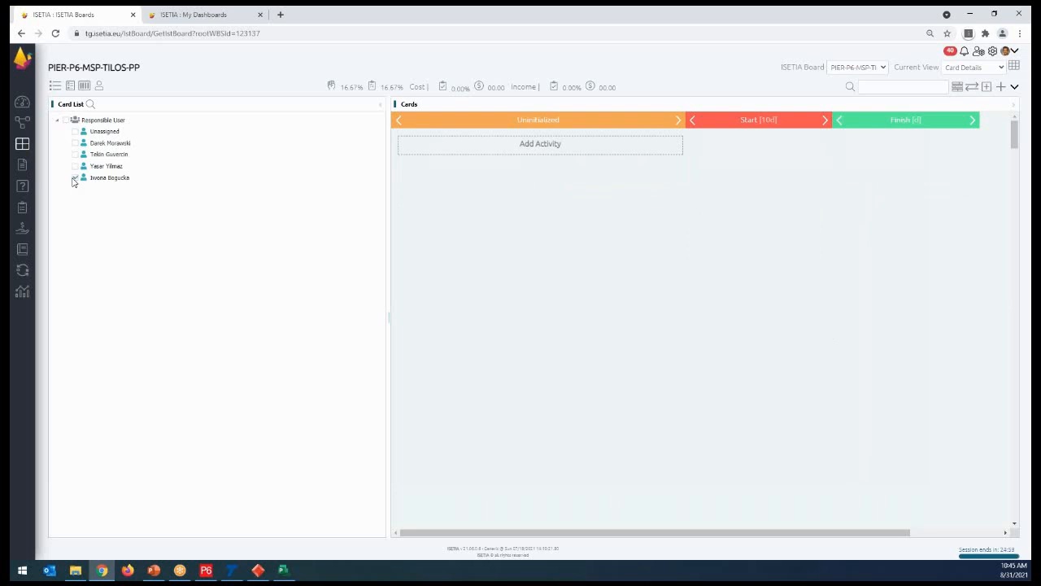
left_click(75, 178)
- Return the card list to the pier groups and toggle the visibility of the whole PIER-P6-MSP-TILOS-PP project, leaving every group hidden
left_click(70, 87)
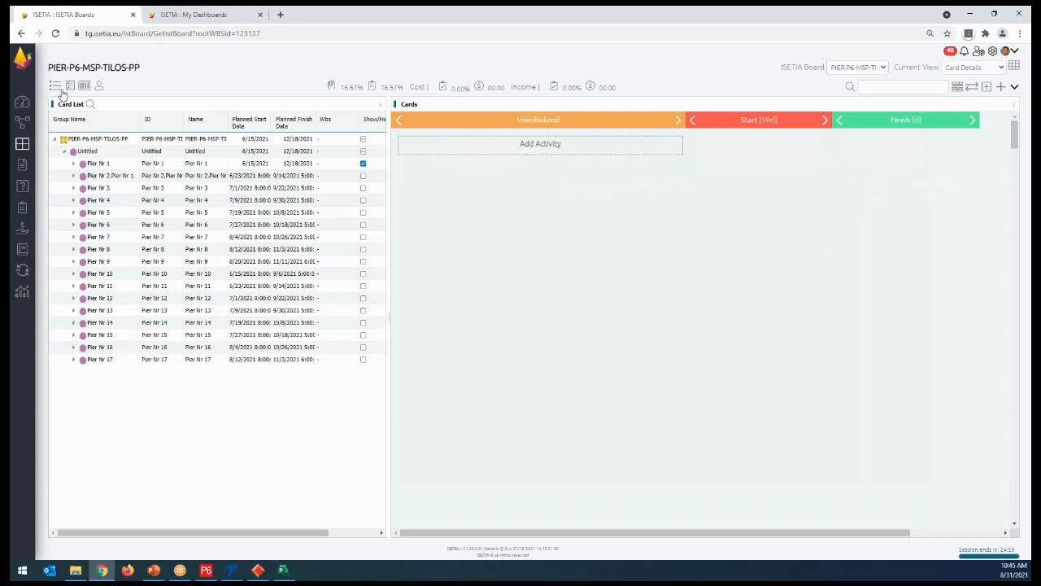
left_click(363, 140)
left_click(363, 140)
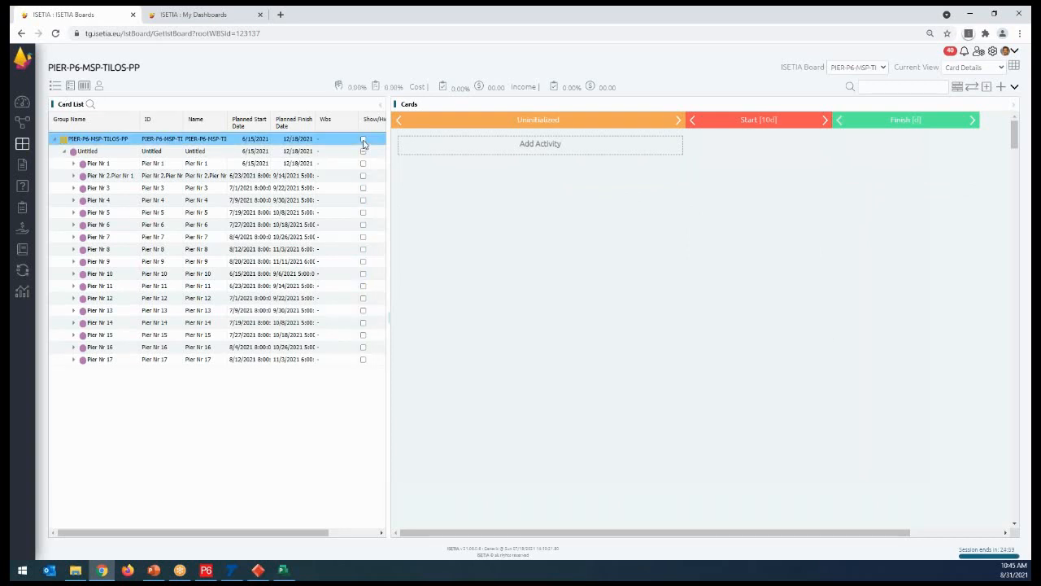
- Show all card groups of the PIER-P6-MSP-TILOS-PP project and hide them again using the project and Untitled group settings
left_click(362, 140)
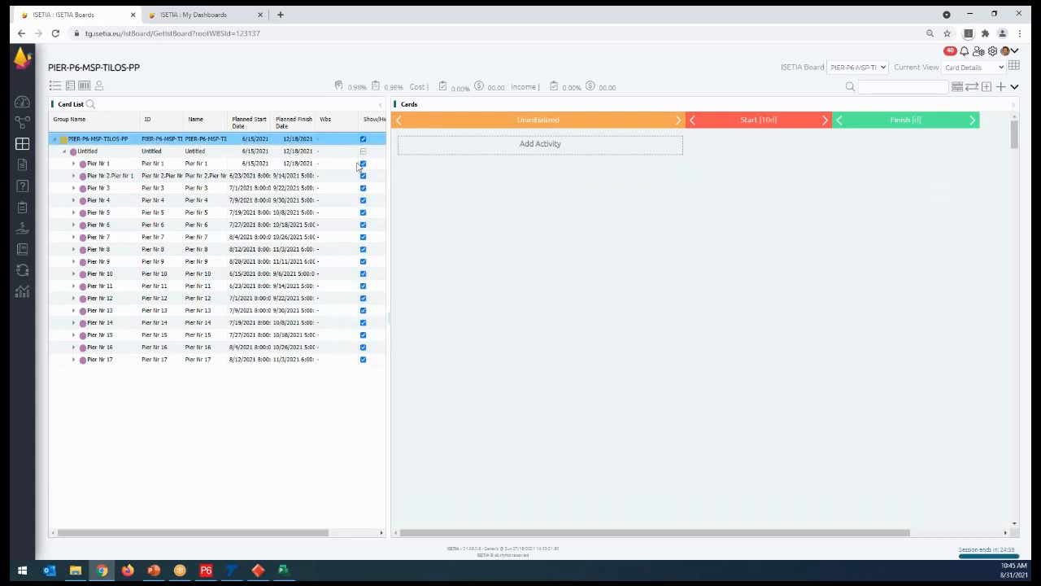
left_click(362, 152)
left_click(363, 139)
- Filter the cards by the fourth and fifth entries of the responsible user list and restore the cards of all users
left_click(99, 87)
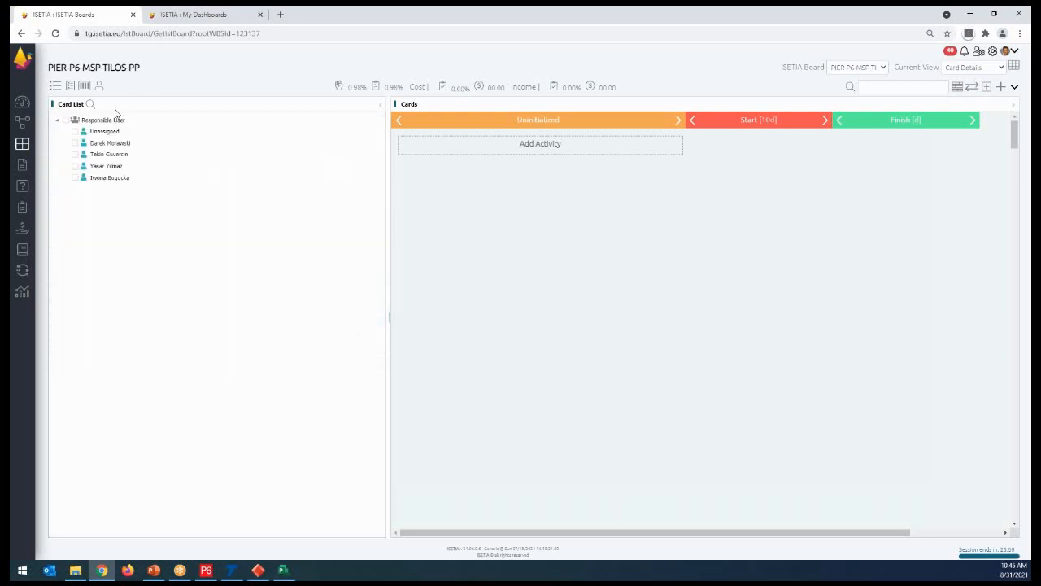
left_click(75, 166)
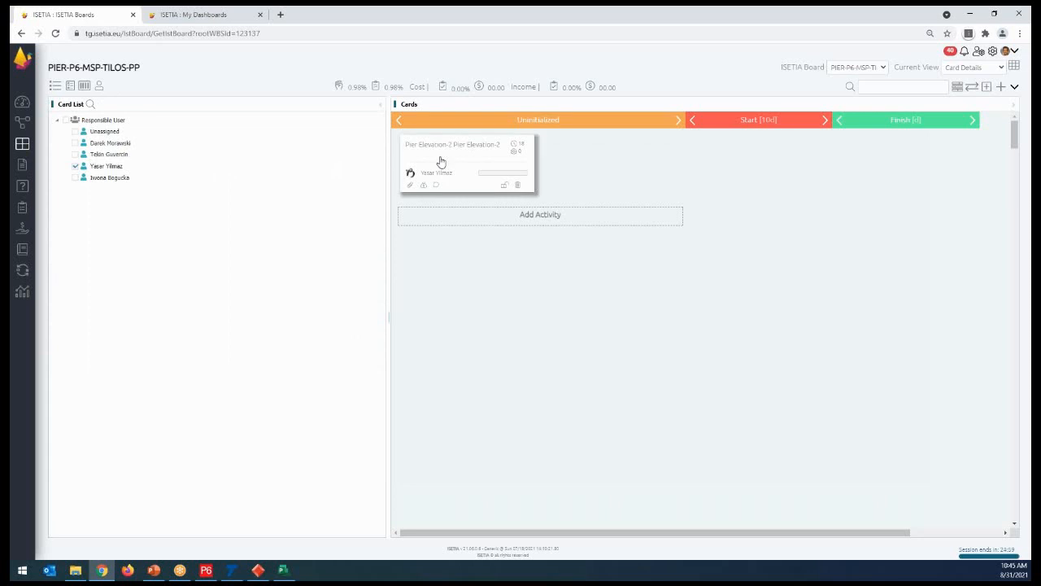
left_click(76, 178)
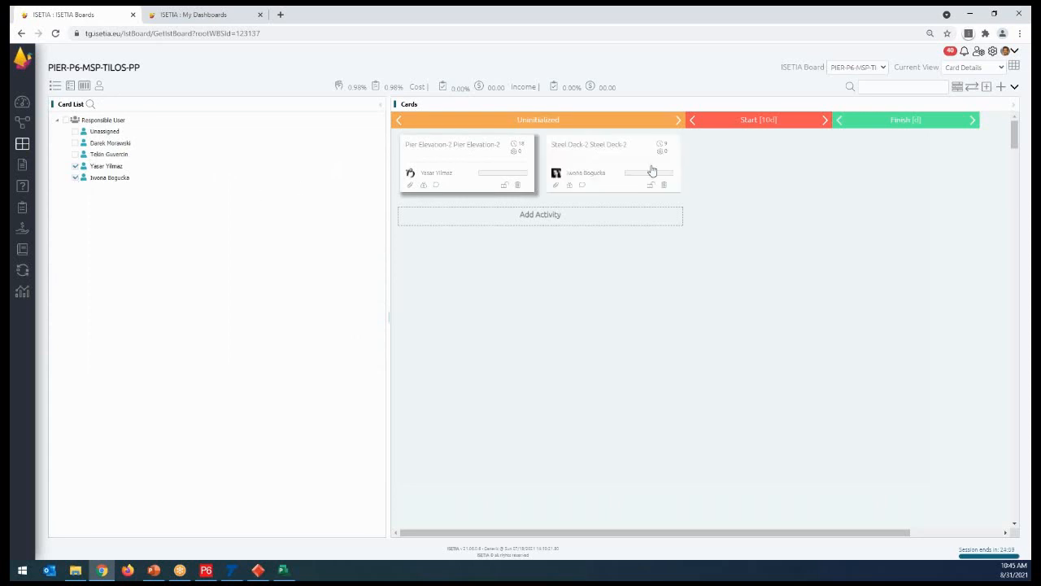
left_click(66, 120)
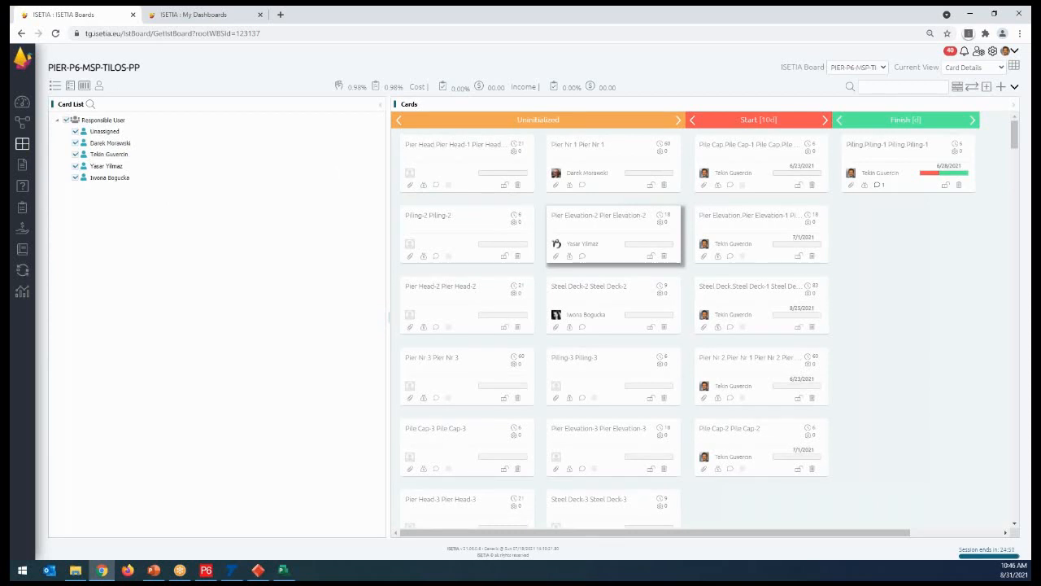
- Review the card list's groupings by pier group, code and responsible user
left_click(56, 88)
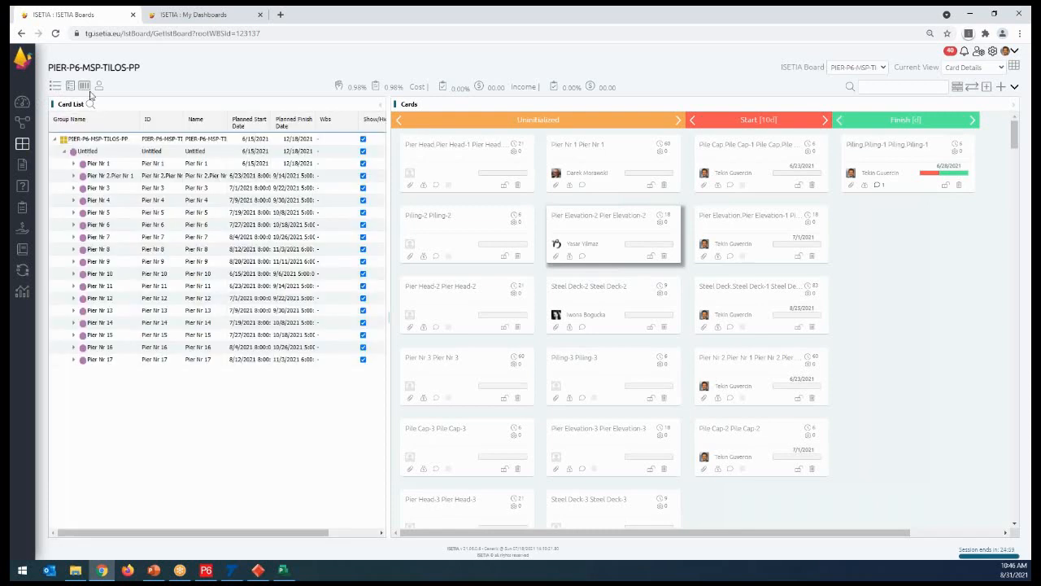
left_click(84, 86)
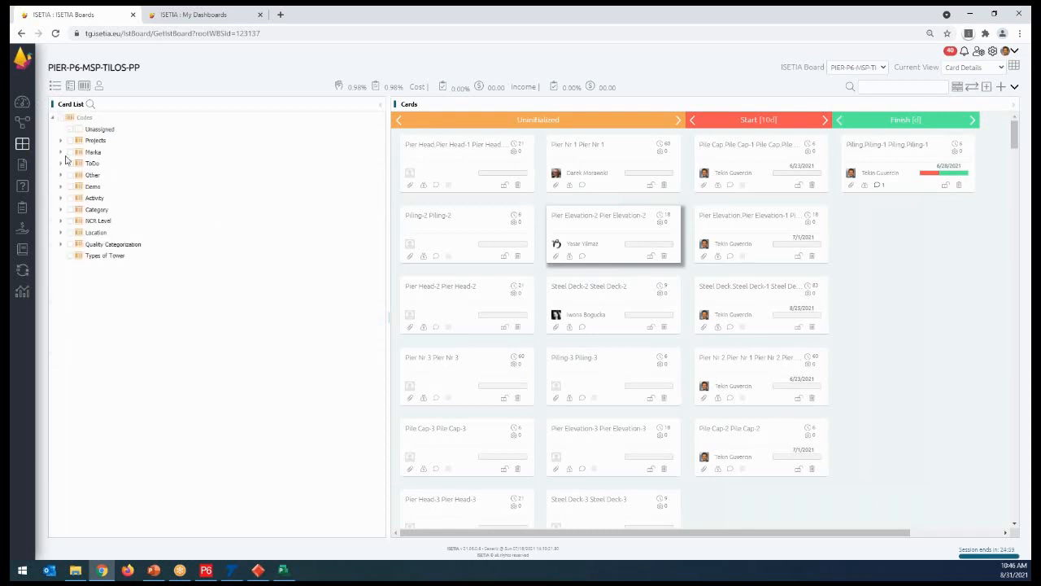
left_click(56, 86)
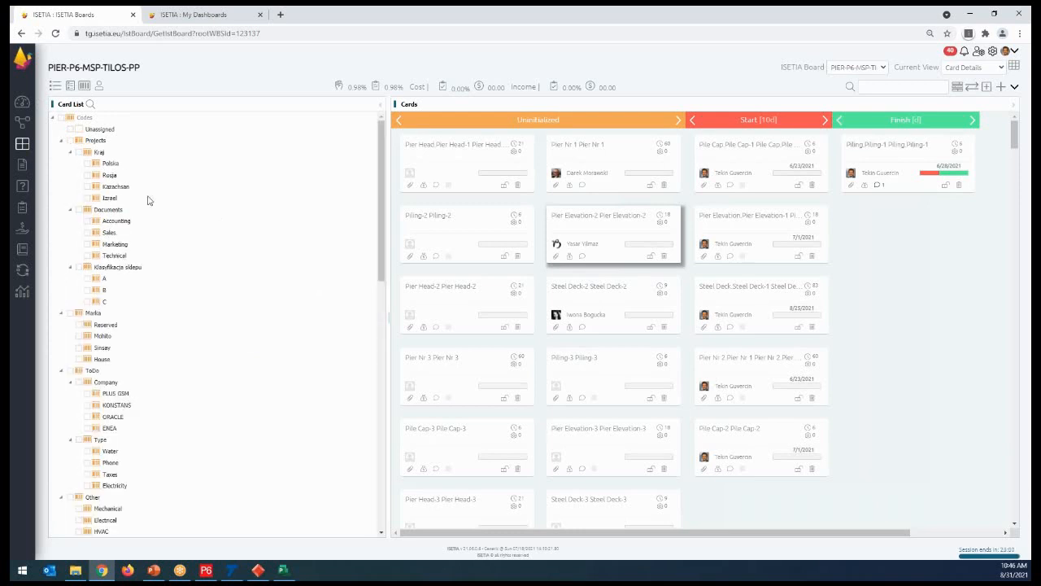
left_click(101, 87)
left_click(84, 86)
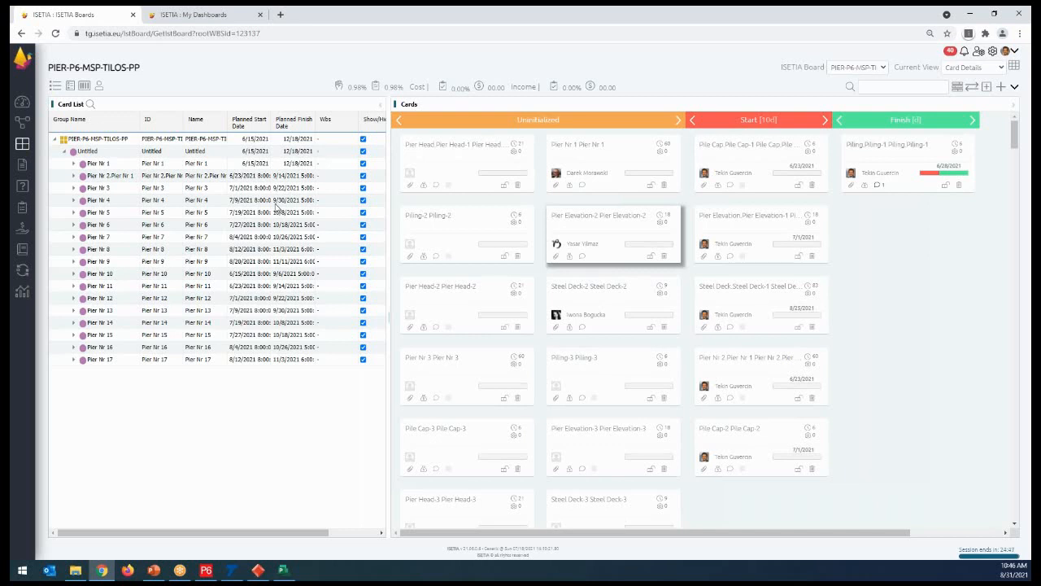
- Open the dashboards and switch the current view to PIER
left_click(23, 103)
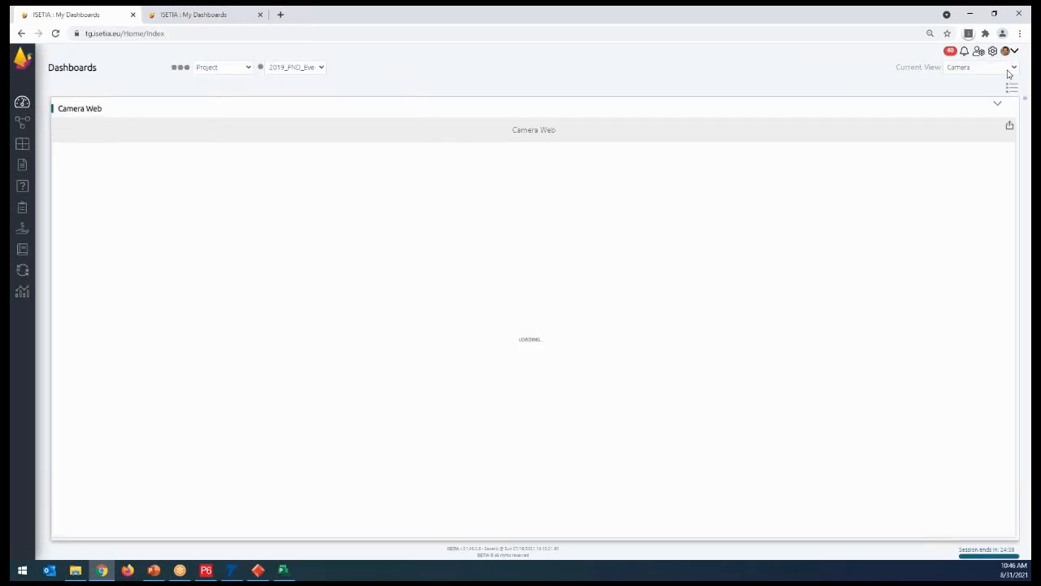
left_click(1008, 72)
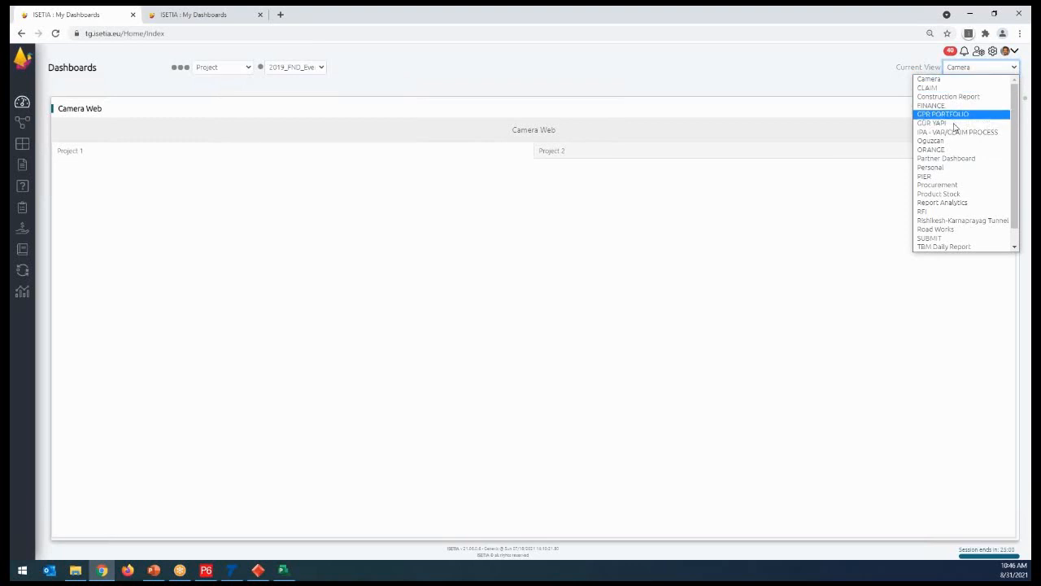
left_click(943, 178)
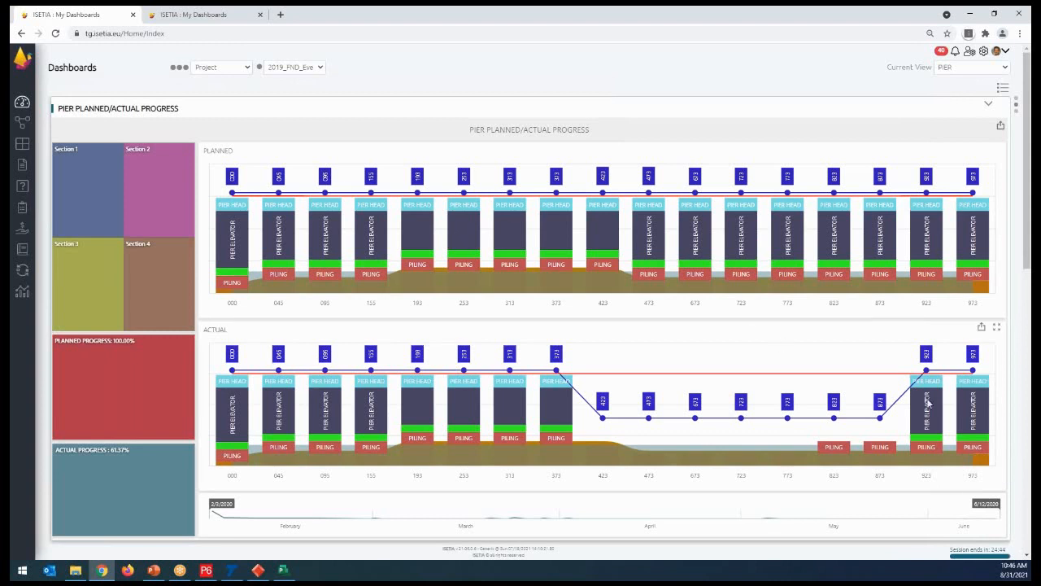
- Examine the planned and actual pier charts, the timeline's end date and the planned and actual progress tiles
key("ctrl")
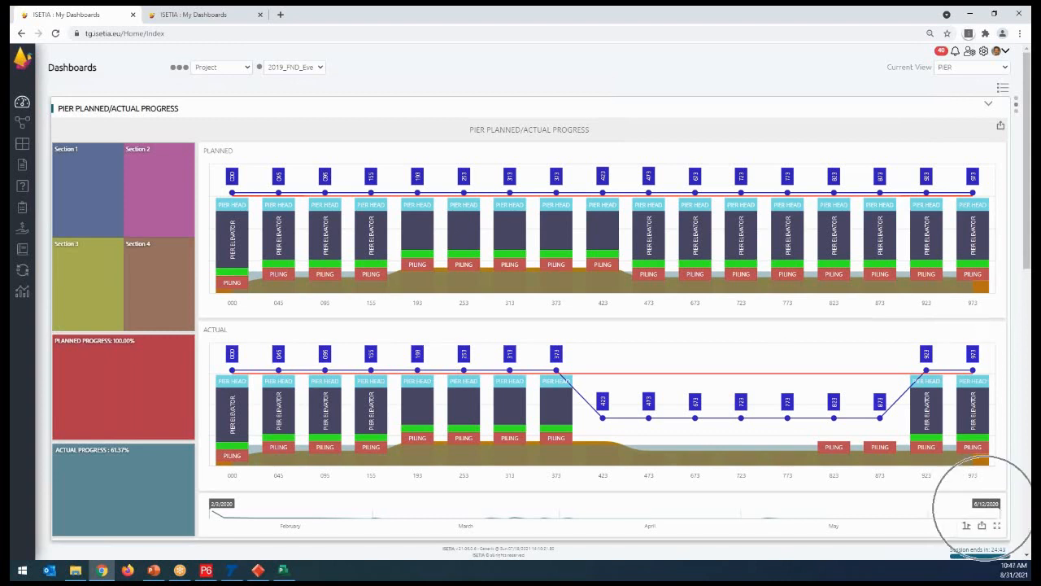
key("ctrl")
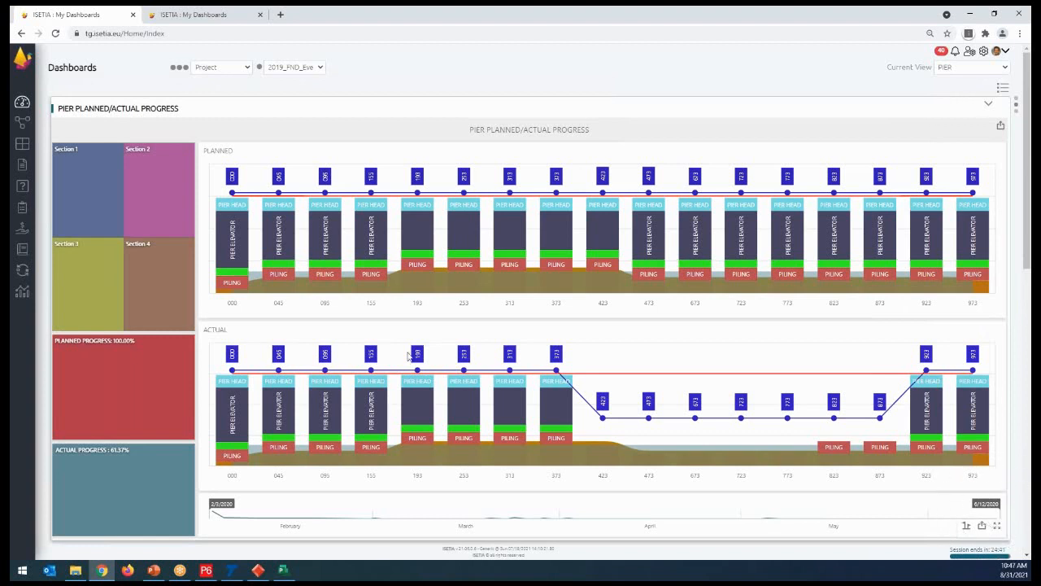
key("ctrl")
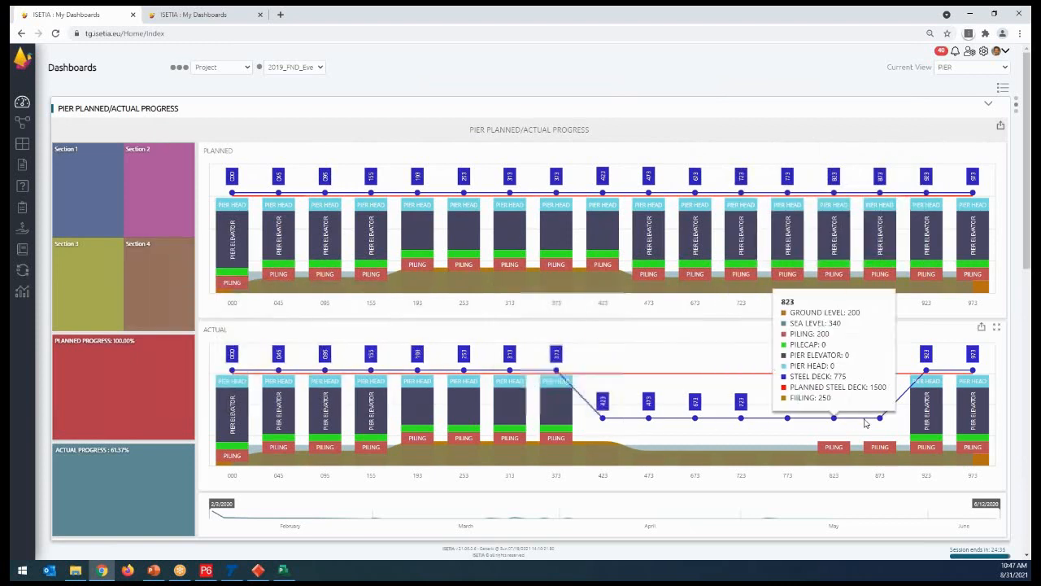
mouse_move(101, 387)
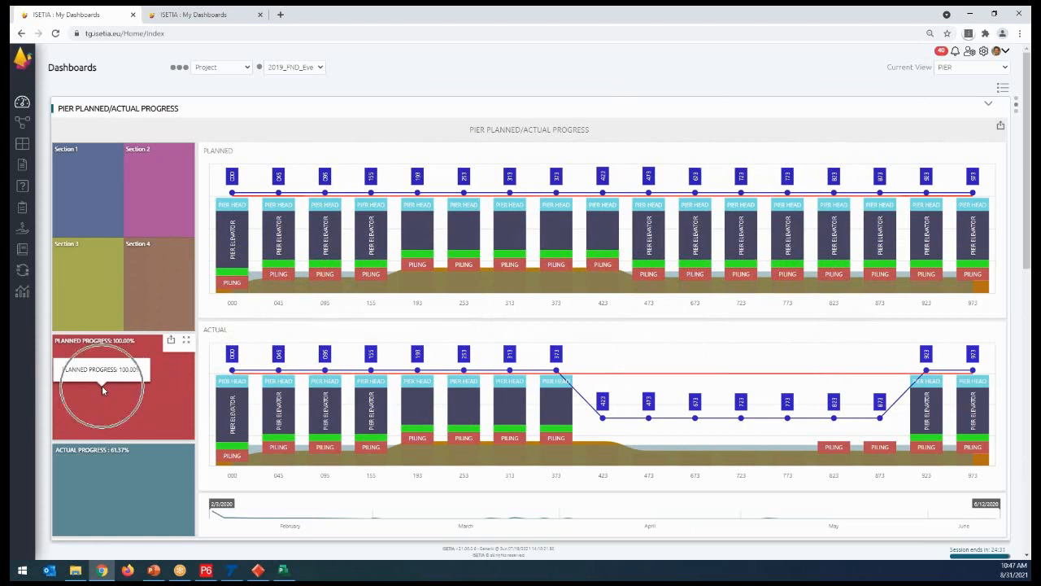
mouse_move(104, 494)
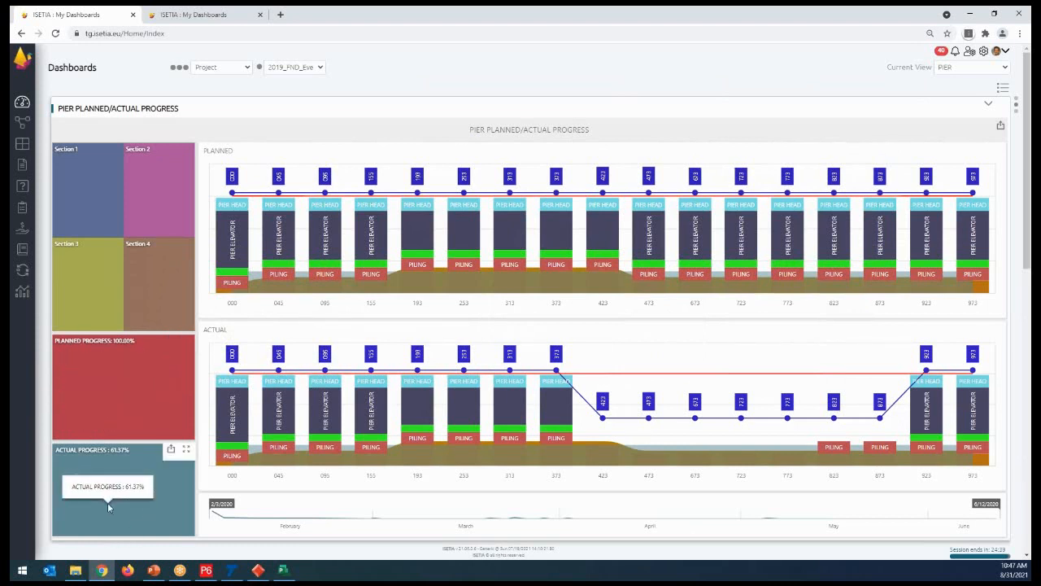
left_click(107, 502)
- Circle the timeline's end date, the Planned and Actual chart titles and both progress percentages with the annotation pen
left_click(655, 16)
mouse_move(972, 486)
left_mouse_down()
mouse_move(971, 521)
mouse_move(1021, 489)
mouse_move(975, 487)
left_mouse_up()
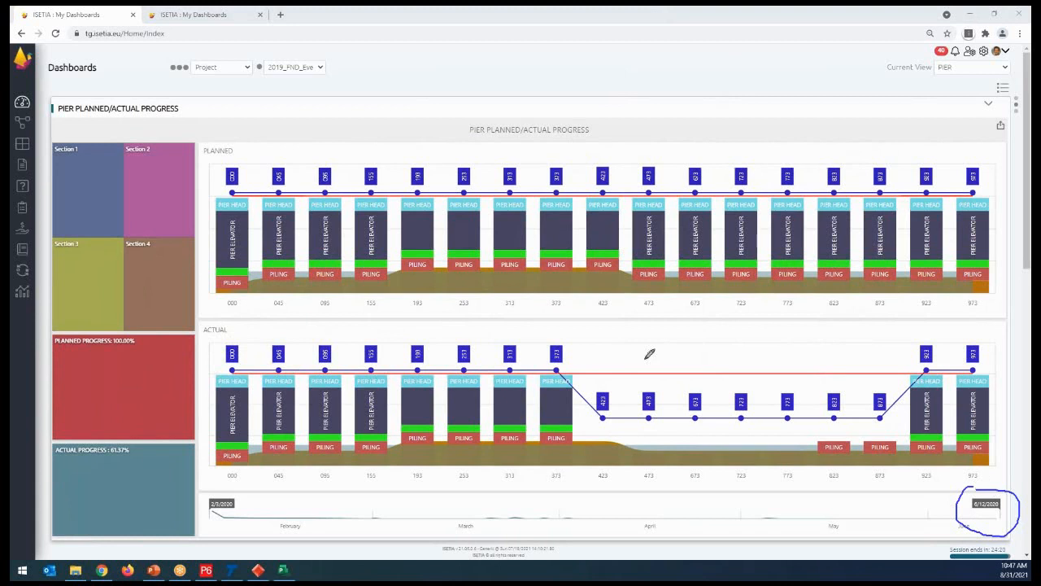
mouse_move(234, 140)
left_mouse_down()
mouse_move(203, 146)
mouse_move(224, 163)
mouse_move(246, 142)
mouse_move(221, 139)
left_mouse_up()
mouse_move(237, 304)
left_mouse_down()
mouse_move(215, 304)
mouse_move(204, 321)
mouse_move(249, 319)
mouse_move(236, 304)
left_mouse_up()
left_click_drag(111, 341, 136, 334)
mouse_move(129, 430)
left_mouse_down()
mouse_move(113, 452)
mouse_move(138, 455)
mouse_move(125, 423)
left_mouse_up()
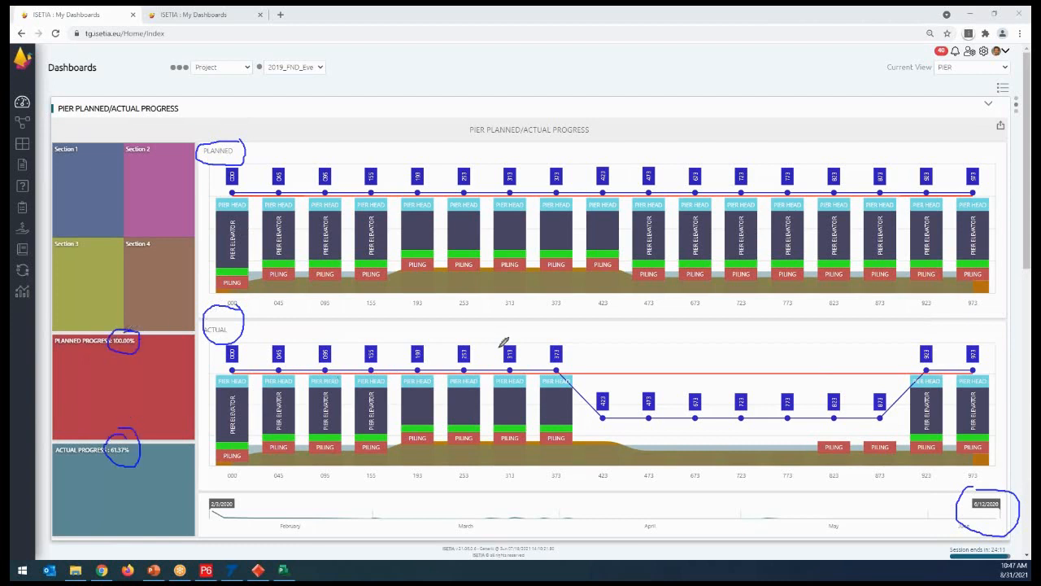
- Outline planned piers 423 to 873, tick planned piers 423 and 473, and cross out the same two piers in the actual chart
mouse_move(592, 192)
left_mouse_down()
mouse_move(586, 281)
mouse_move(671, 303)
mouse_move(901, 307)
mouse_move(903, 200)
mouse_move(793, 154)
mouse_move(616, 177)
mouse_move(589, 195)
mouse_move(591, 239)
left_mouse_up()
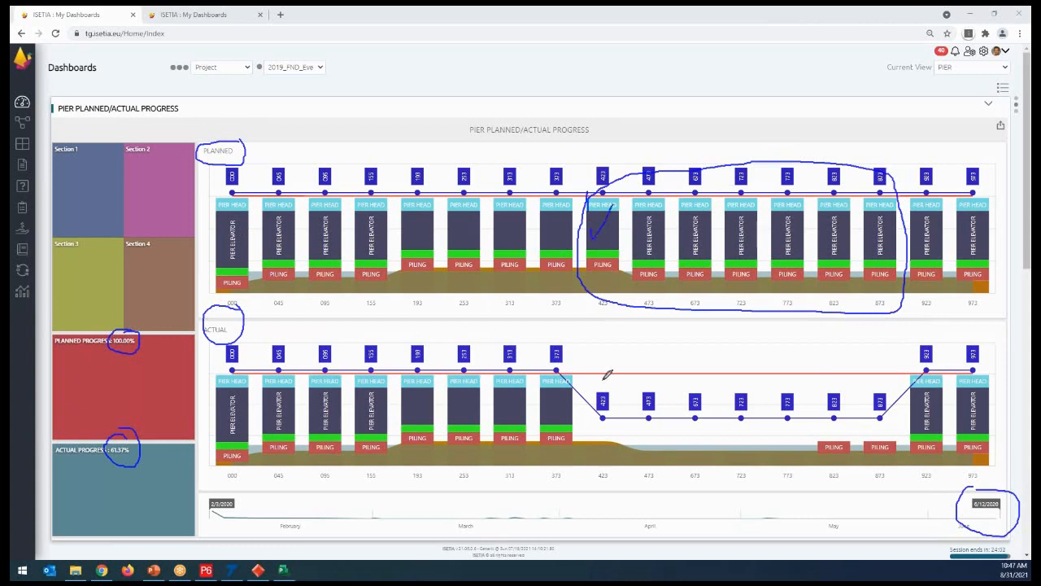
mouse_move(616, 372)
left_mouse_down()
mouse_move(600, 413)
mouse_move(603, 404)
left_mouse_up()
left_click_drag(648, 220, 675, 197)
left_click_drag(662, 386, 636, 418)
left_click_drag(634, 379, 672, 422)
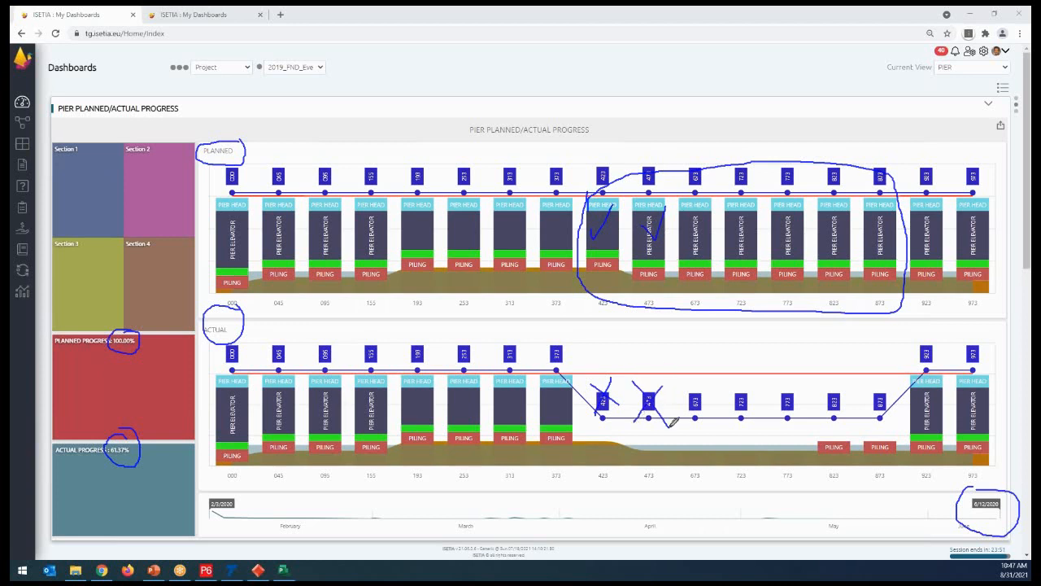
- Draw arrows from pier 473 in both charts to the matching progress tiles and clear all annotations
mouse_move(632, 384)
left_mouse_down()
mouse_move(428, 302)
mouse_move(213, 380)
mouse_move(147, 441)
left_mouse_up()
mouse_move(640, 221)
left_mouse_down()
mouse_move(384, 219)
mouse_move(172, 382)
mouse_move(172, 371)
left_mouse_up()
left_click_drag(151, 461, 147, 441)
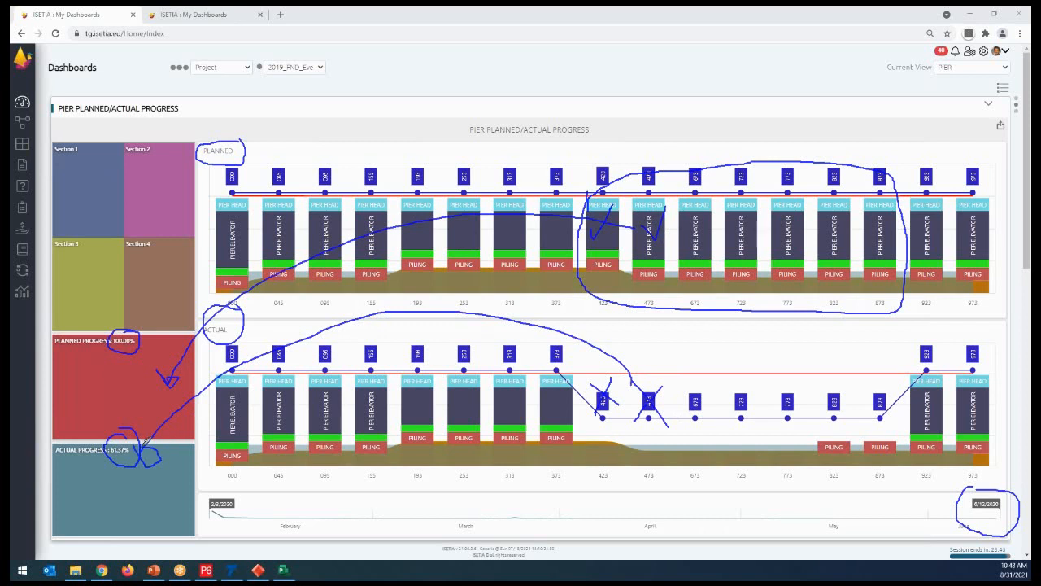
mouse_move(126, 323)
left_mouse_down()
mouse_move(119, 350)
mouse_move(142, 328)
left_mouse_up()
left_click(640, 90)
- Set the timeline's end date to 4/30/2020 and mark the date, both chart titles and their progress percentages with the pen
left_click_drag(971, 507, 735, 547)
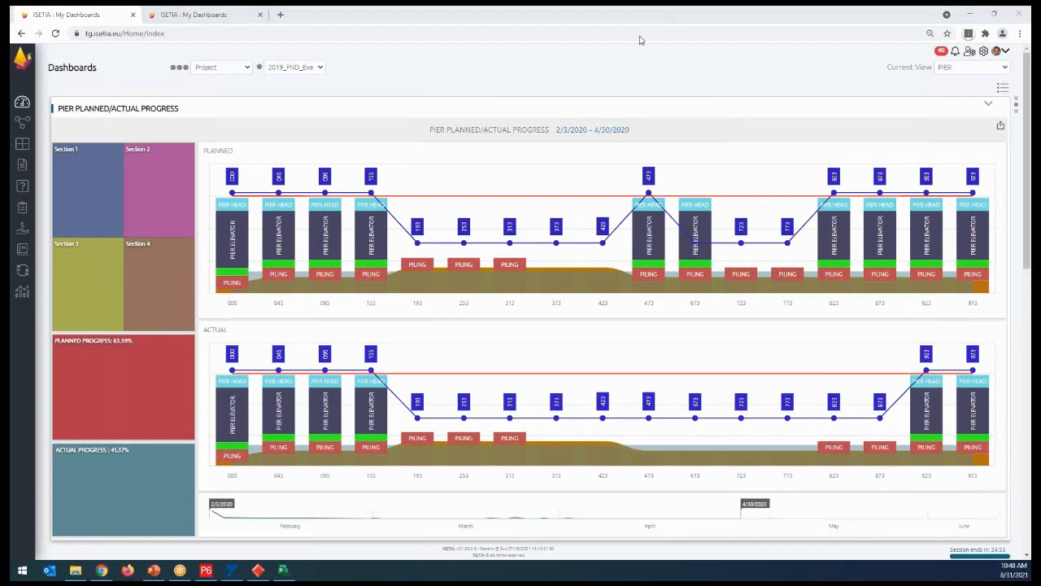
mouse_move(728, 481)
left_mouse_down()
mouse_move(739, 533)
mouse_move(763, 479)
mouse_move(732, 485)
left_mouse_up()
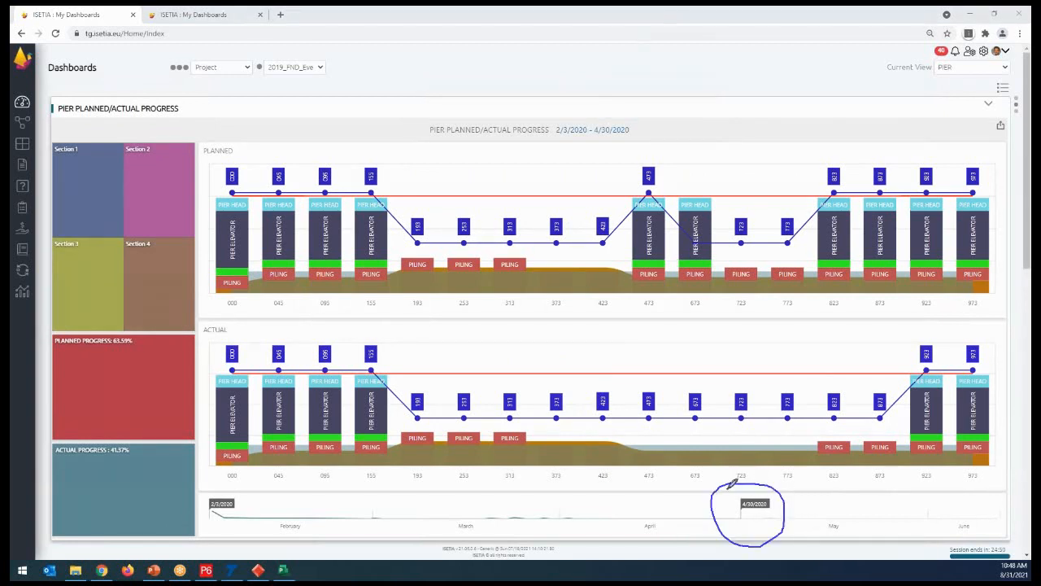
mouse_move(222, 135)
left_mouse_down()
mouse_move(194, 139)
mouse_move(241, 140)
left_mouse_up()
mouse_move(127, 318)
left_mouse_down()
mouse_move(65, 322)
mouse_move(114, 360)
mouse_move(130, 321)
left_mouse_up()
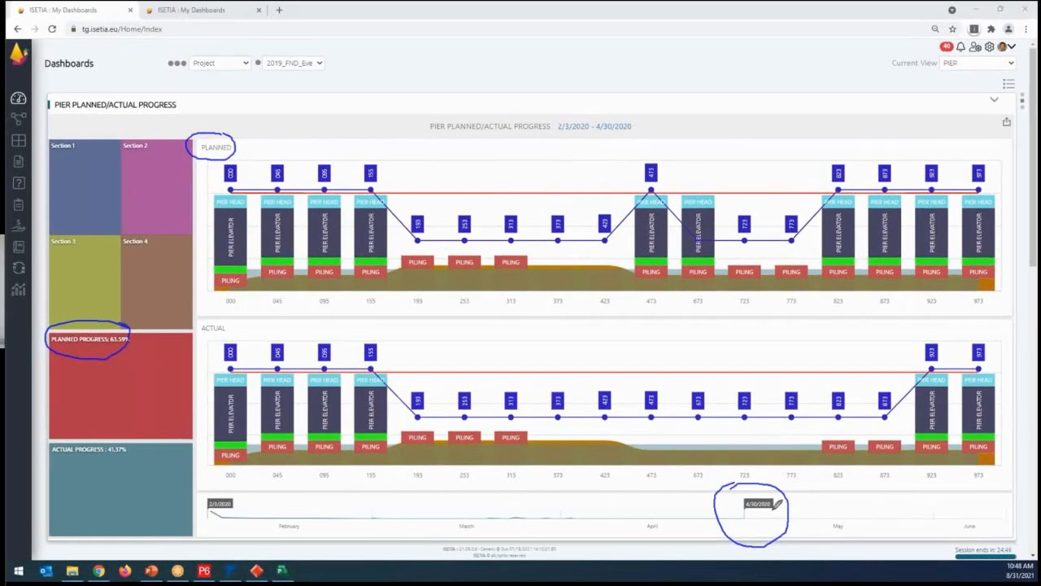
mouse_move(231, 161)
left_mouse_down()
mouse_move(145, 308)
mouse_move(132, 373)
mouse_move(159, 366)
left_mouse_up()
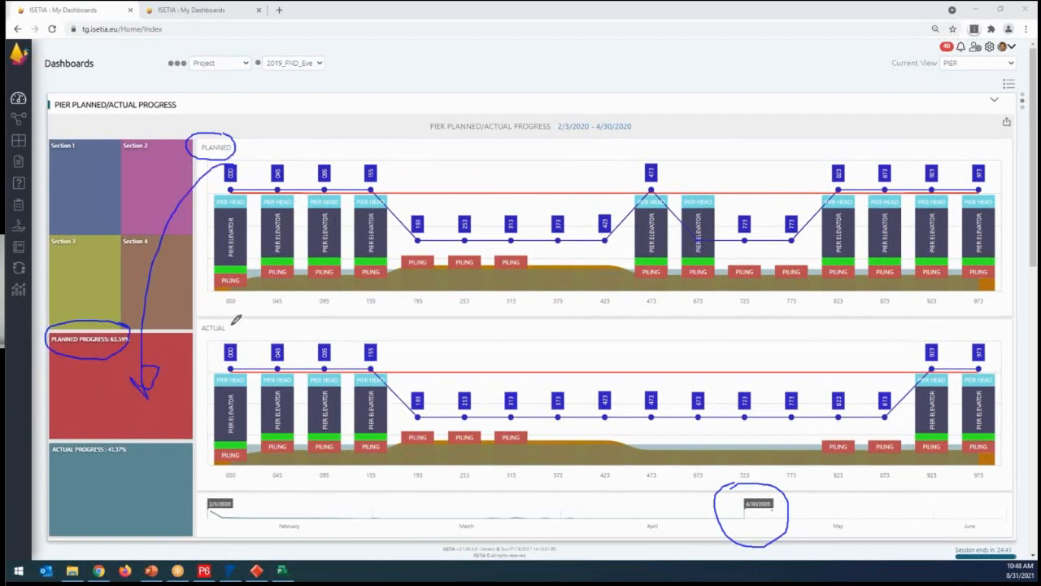
mouse_move(199, 321)
left_mouse_down()
mouse_move(236, 332)
mouse_move(122, 481)
left_mouse_up()
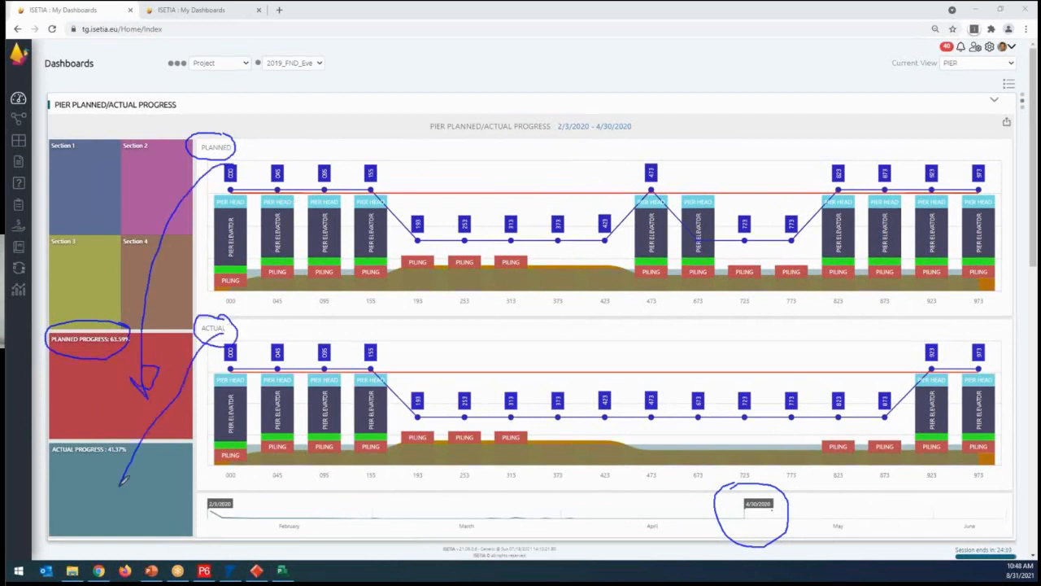
mouse_move(103, 424)
left_mouse_down()
mouse_move(121, 479)
mouse_move(127, 434)
left_mouse_up()
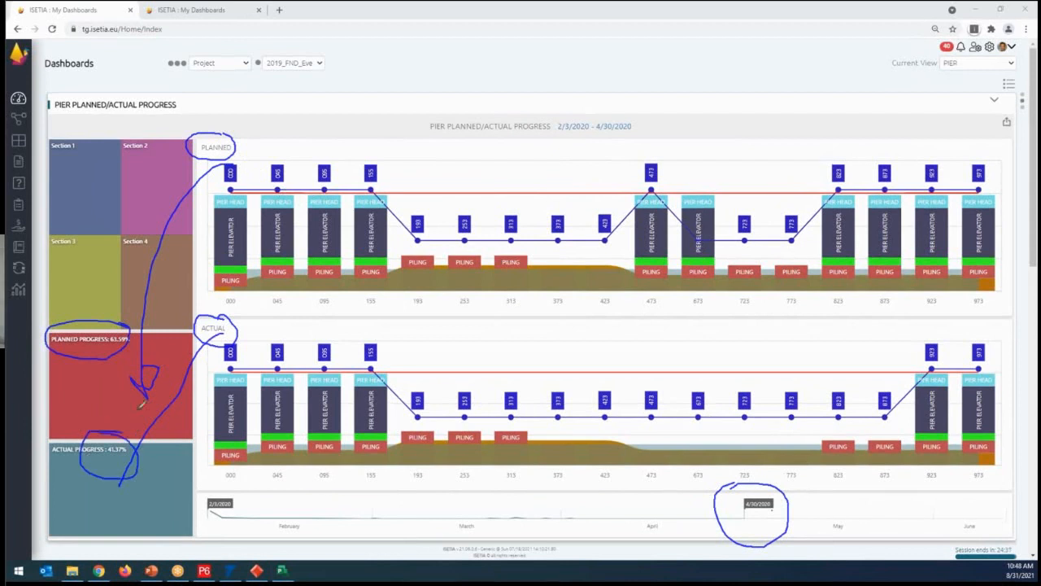
- Tick piers 000 and 045 in both charts and planned pier 095, and circle the pilings of piers 193 to 313 in both charts
left_click_drag(210, 224, 244, 236)
left_click_drag(208, 407, 246, 425)
left_click_drag(245, 216, 285, 208)
left_click_drag(257, 371, 302, 370)
mouse_move(306, 235)
left_mouse_down()
mouse_move(339, 245)
mouse_move(350, 233)
left_mouse_up()
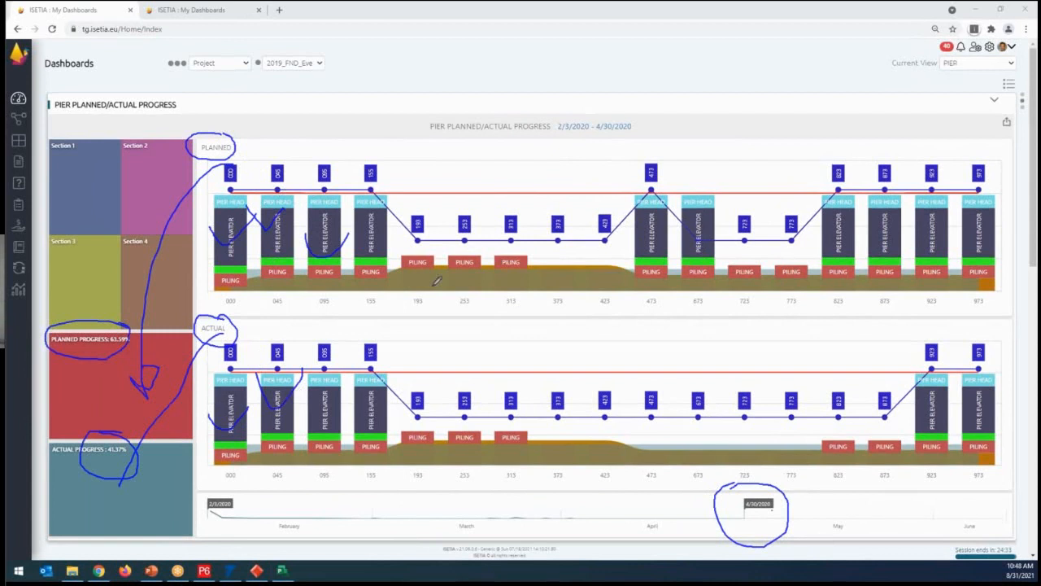
mouse_move(430, 218)
left_mouse_down()
mouse_move(402, 259)
mouse_move(532, 262)
mouse_move(508, 242)
mouse_move(389, 238)
left_mouse_up()
mouse_move(440, 414)
left_mouse_down()
mouse_move(554, 445)
mouse_move(445, 417)
left_mouse_up()
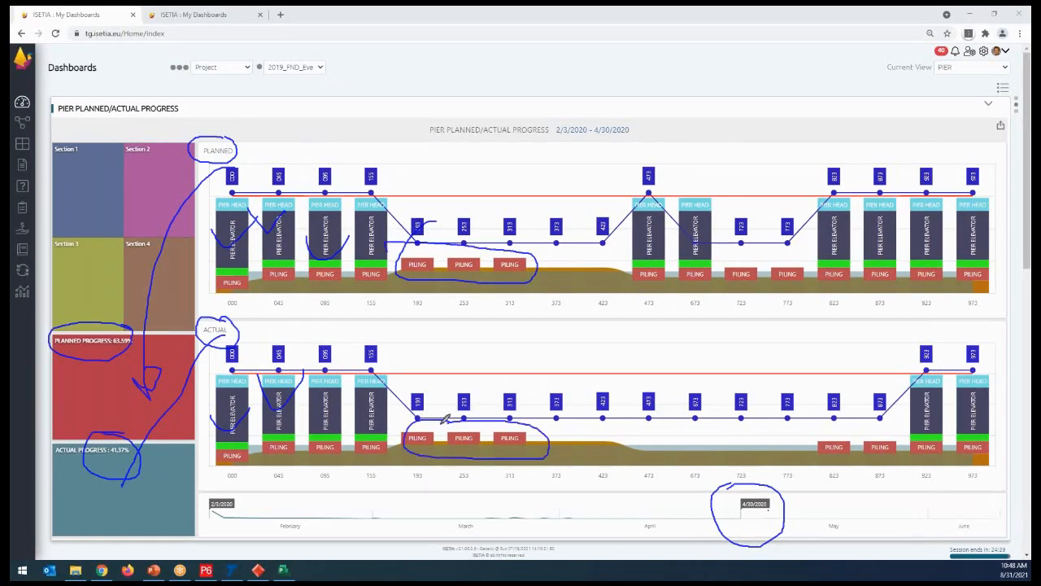
- Circle planned piers 473 and 673 and pilings 723 and 773, cross out their actual counterparts, and clear the annotations
mouse_move(672, 187)
left_mouse_down()
mouse_move(618, 181)
mouse_move(624, 266)
mouse_move(739, 209)
mouse_move(618, 236)
left_mouse_up()
left_click_drag(707, 371, 649, 446)
left_click_drag(631, 367, 727, 442)
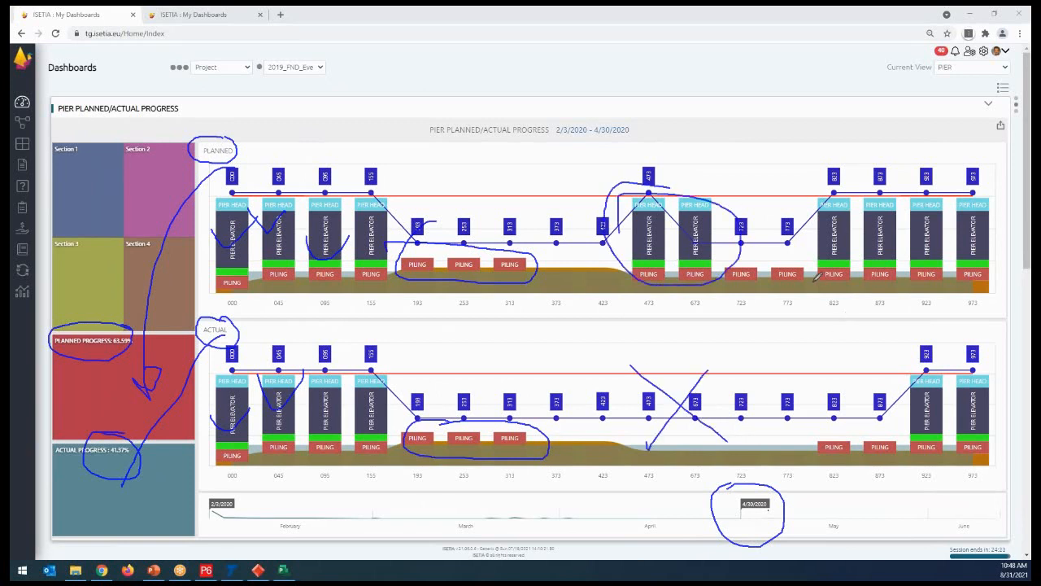
mouse_move(817, 264)
left_mouse_down()
mouse_move(742, 284)
mouse_move(828, 275)
left_mouse_up()
left_click_drag(791, 425, 757, 460)
left_click_drag(757, 405, 852, 476)
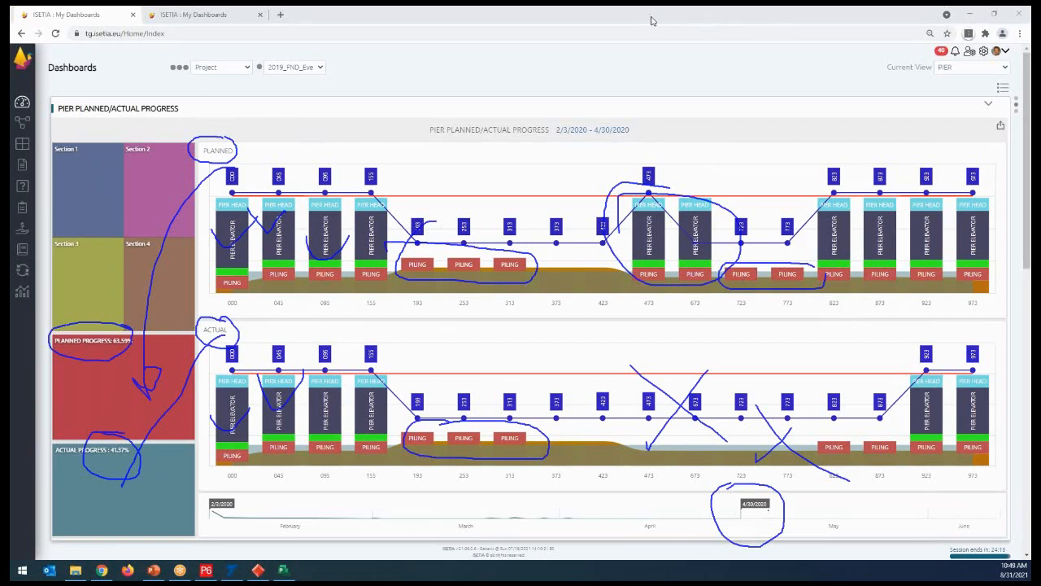
left_click(645, 84)
- Compare planned and actual progress with the timeline's end date at 4/1/2020, 5/4/2020 and 6/12/2020
mouse_move(754, 514)
left_mouse_down()
mouse_move(662, 515)
mouse_move(576, 536)
left_mouse_up()
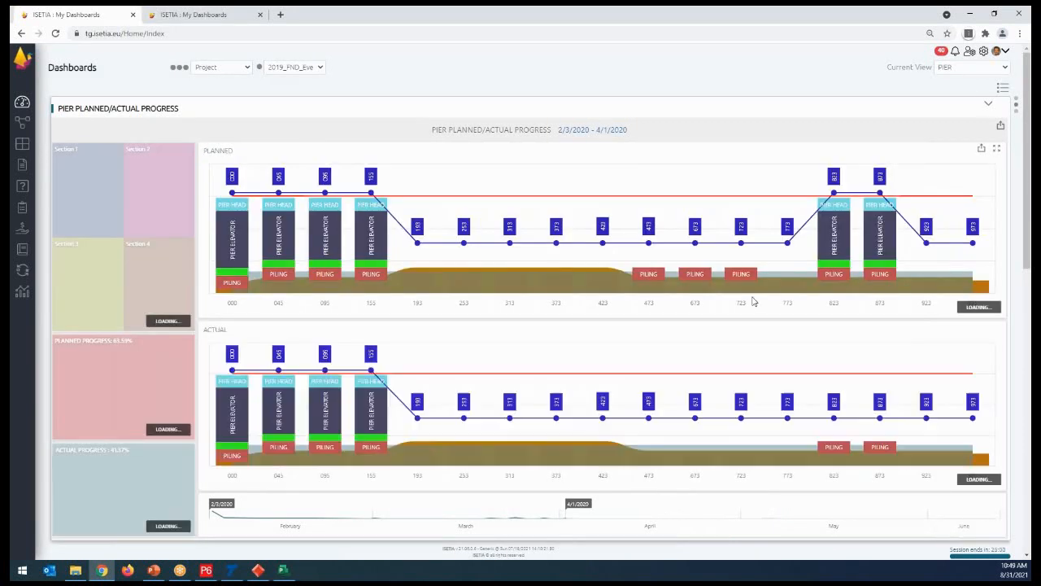
left_click_drag(578, 513, 775, 516)
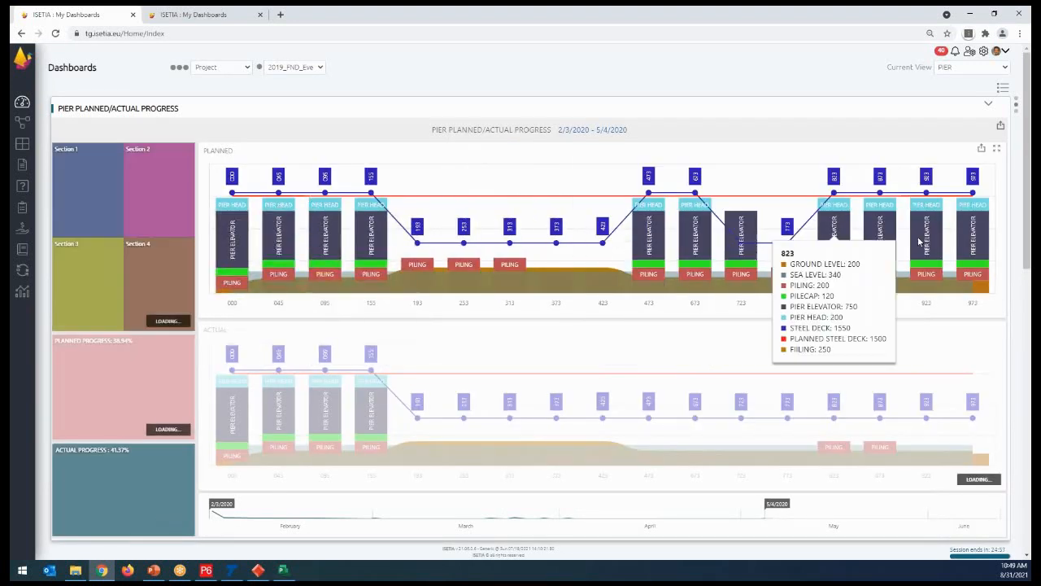
left_click_drag(779, 505, 1018, 511)
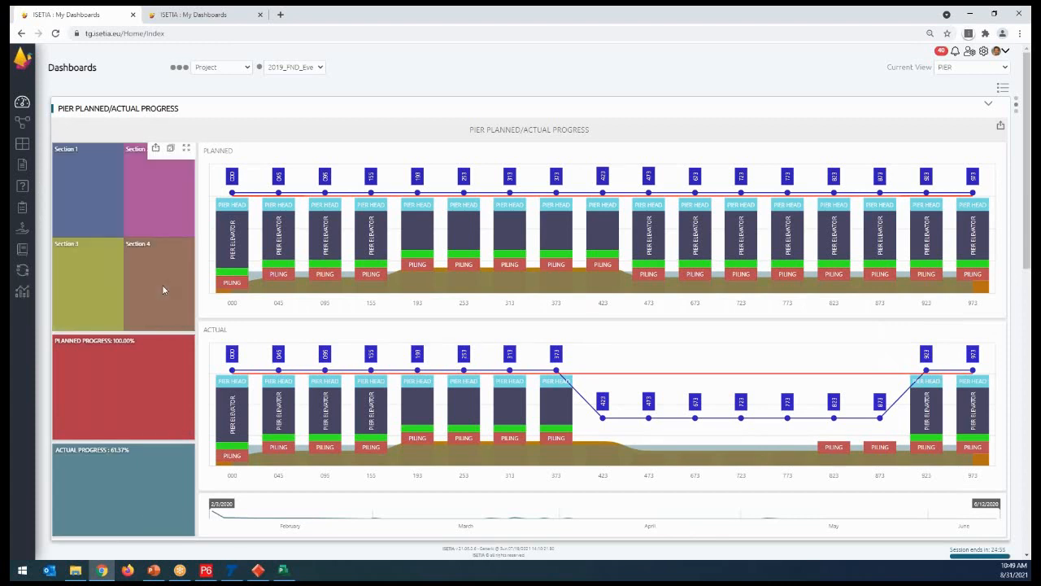
- Filter the pier progress dashboard to Section 4 and circle the planned chart title and both progress percentages with the pen
left_click(163, 290)
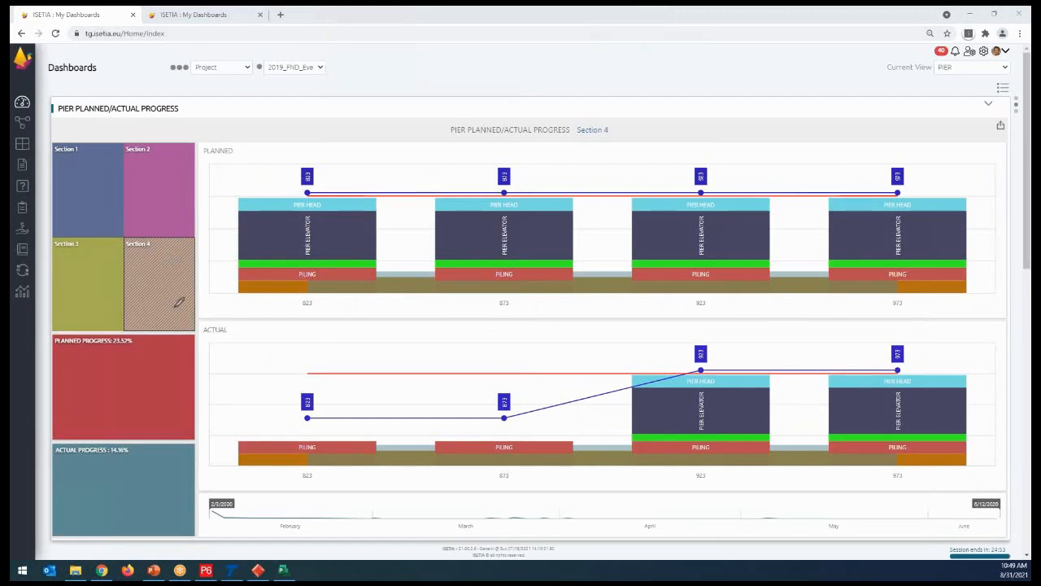
mouse_move(121, 332)
left_mouse_down()
mouse_move(105, 353)
mouse_move(122, 331)
left_mouse_up()
mouse_move(242, 137)
left_mouse_down()
mouse_move(220, 139)
mouse_move(247, 130)
mouse_move(244, 159)
left_mouse_up()
mouse_move(126, 436)
left_mouse_down()
mouse_move(145, 456)
mouse_move(118, 436)
left_mouse_up()
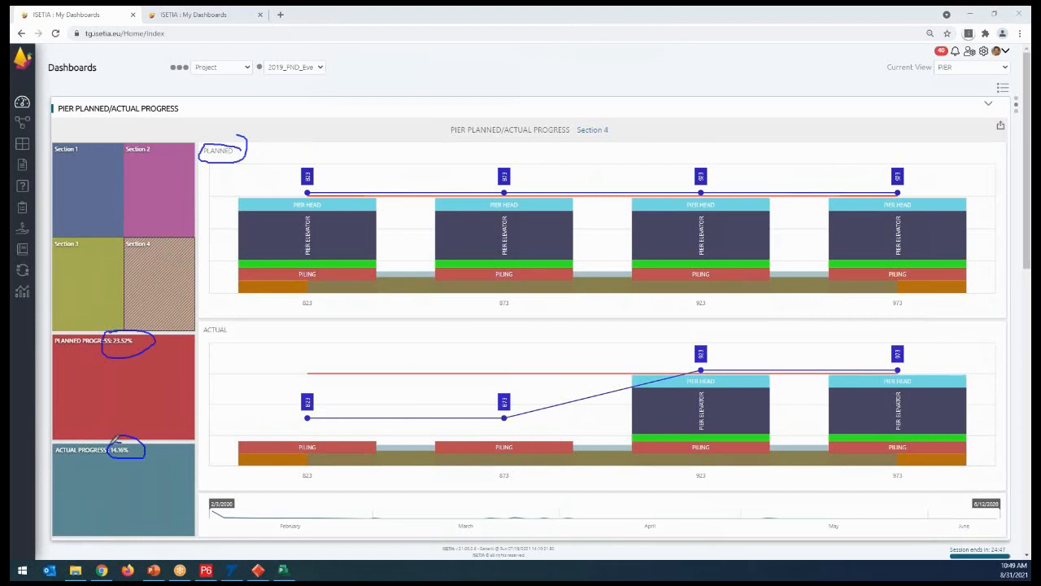
- Tick piers 973 and 923 in both the planned and actual charts of Section 4
left_click_drag(921, 217, 958, 185)
left_click_drag(910, 402, 965, 360)
left_click_drag(756, 212, 761, 198)
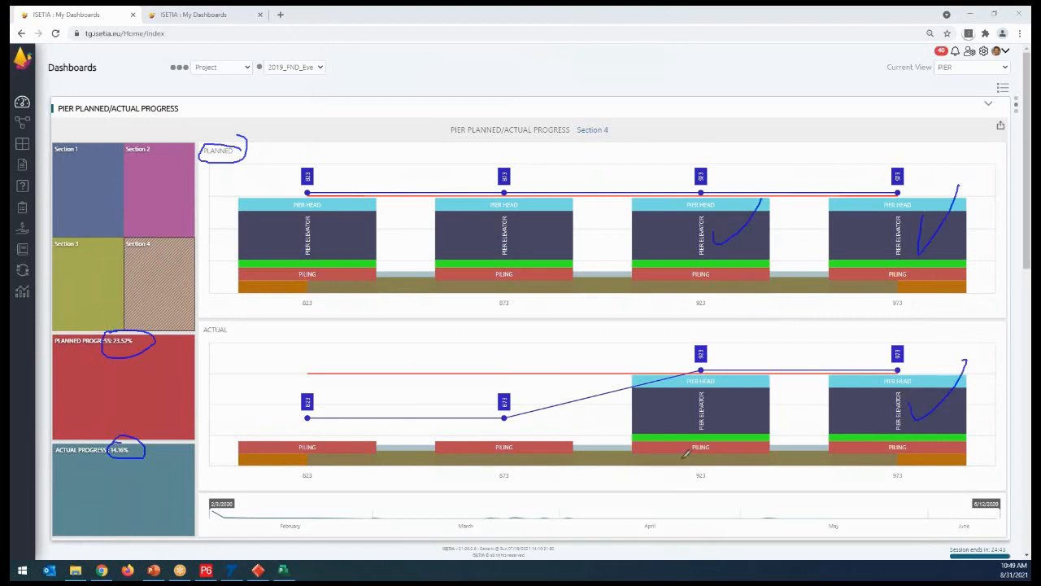
left_click_drag(703, 419, 751, 397)
- Circle planned pier 873 and its actual piling, circle actual pier 823, cross out both actual piers, and clear the annotations
mouse_move(599, 202)
left_mouse_down()
mouse_move(544, 196)
mouse_move(424, 216)
mouse_move(447, 267)
mouse_move(563, 260)
mouse_move(588, 211)
left_mouse_up()
mouse_move(529, 429)
left_mouse_down()
mouse_move(494, 445)
mouse_move(517, 426)
left_mouse_up()
left_click_drag(553, 338, 490, 409)
left_click_drag(488, 357, 594, 400)
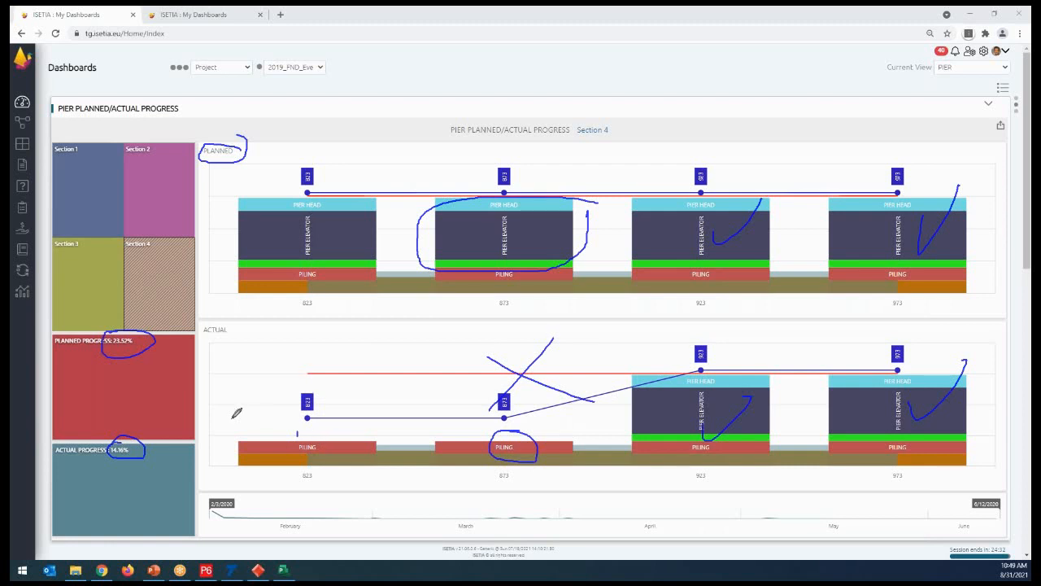
mouse_move(244, 444)
left_mouse_down()
mouse_move(400, 379)
mouse_move(239, 319)
left_mouse_up()
left_click_drag(217, 362, 314, 452)
left_click_drag(345, 336, 272, 435)
left_click_drag(265, 373, 356, 428)
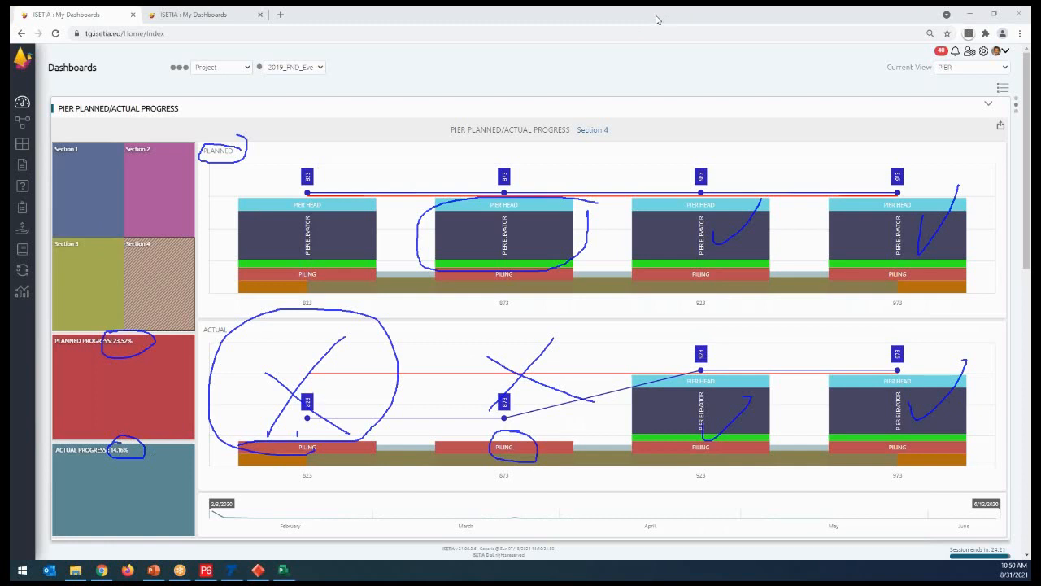
left_click(643, 85)
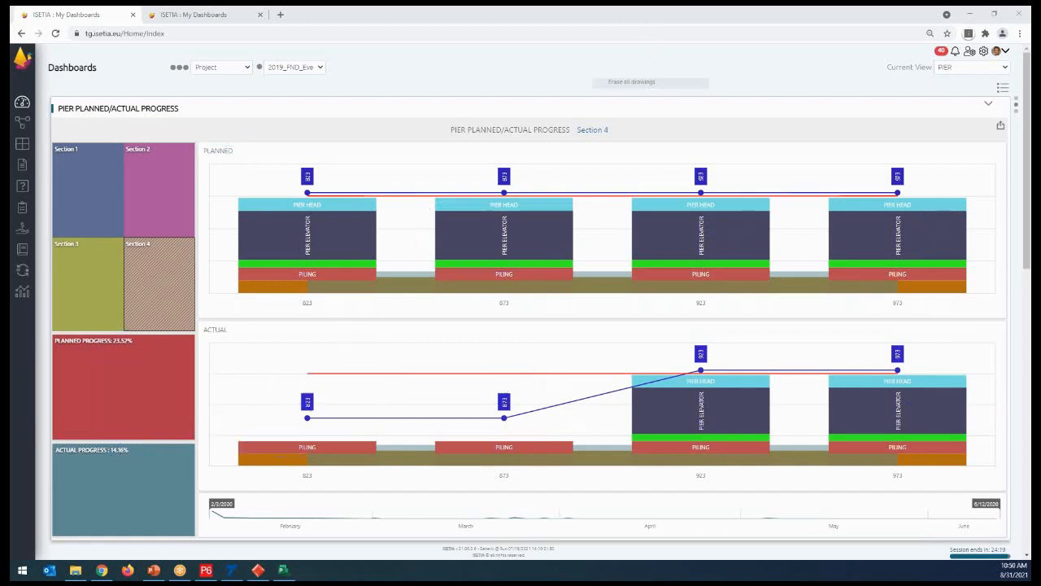
- Filter the pier progress dashboard to Section 2 and point out pier 423 in the actual chart
left_click(174, 185)
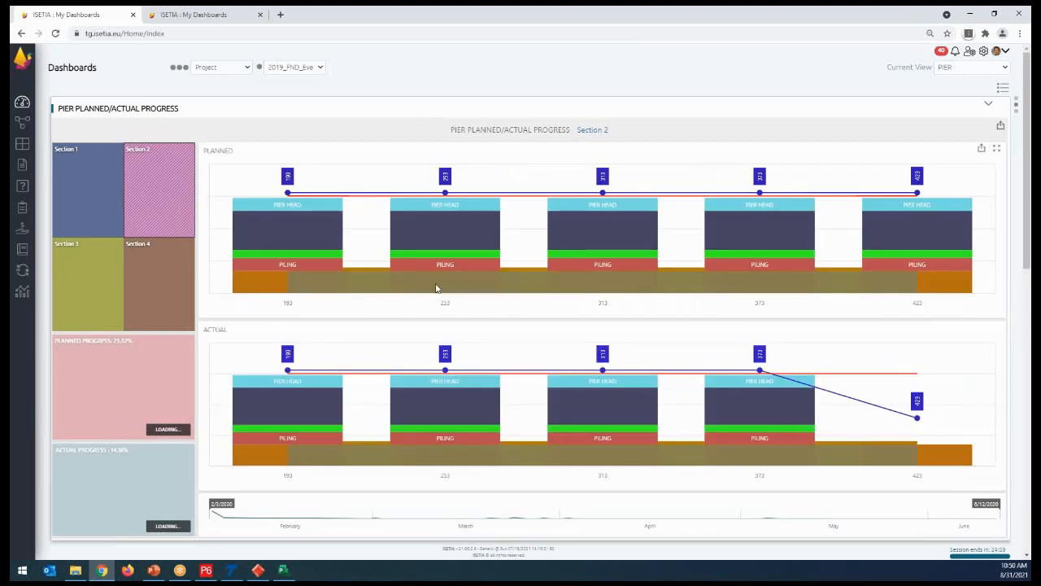
mouse_move(917, 469)
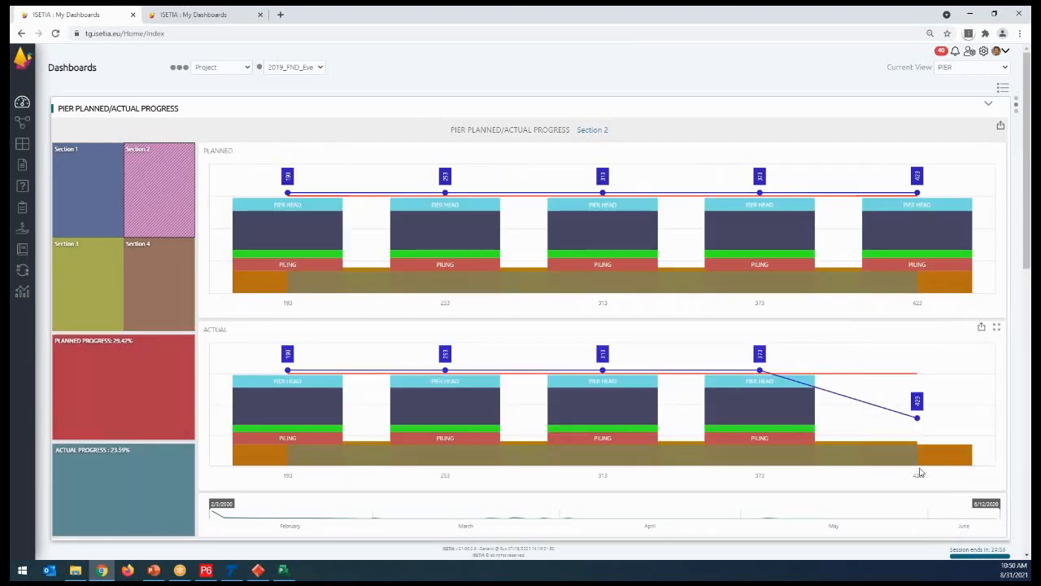
left_click(921, 480)
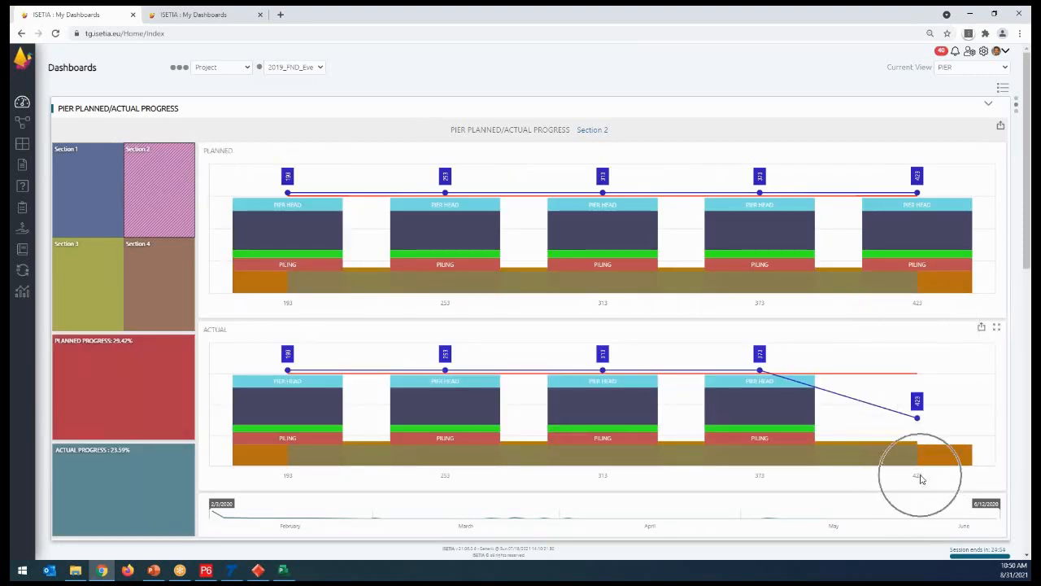
mouse_move(912, 423)
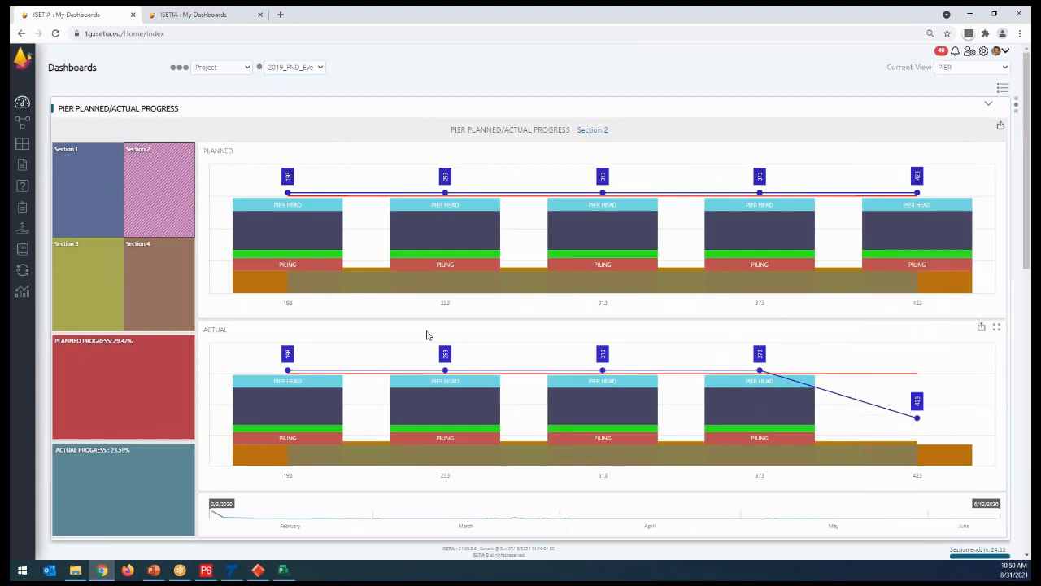
- Filter the pier progress dashboard to Section 3 and examine the pier environmental plan grid on the same dashboard
left_click(102, 301)
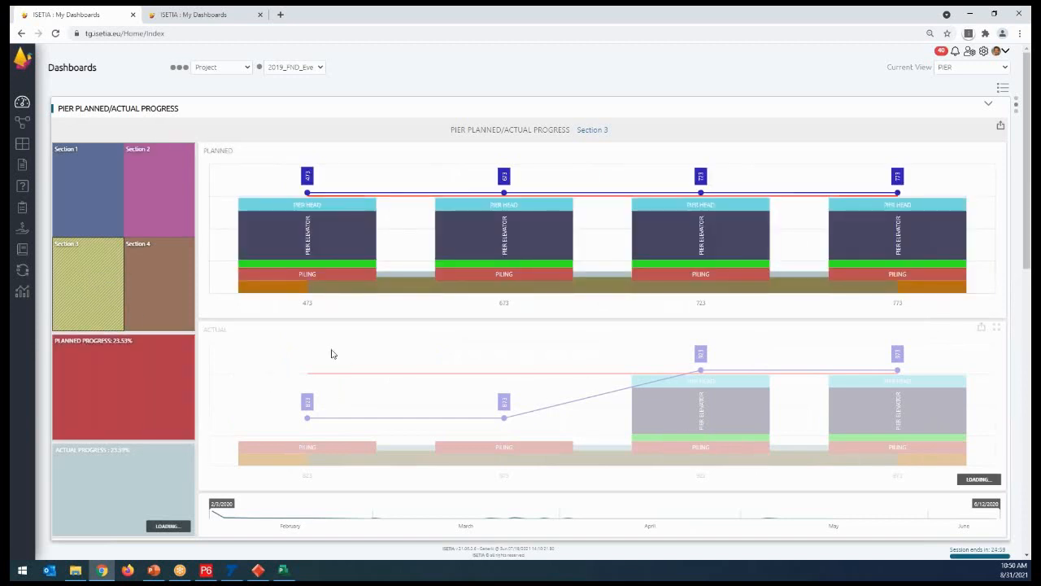
scroll(740, 404, "down", 5)
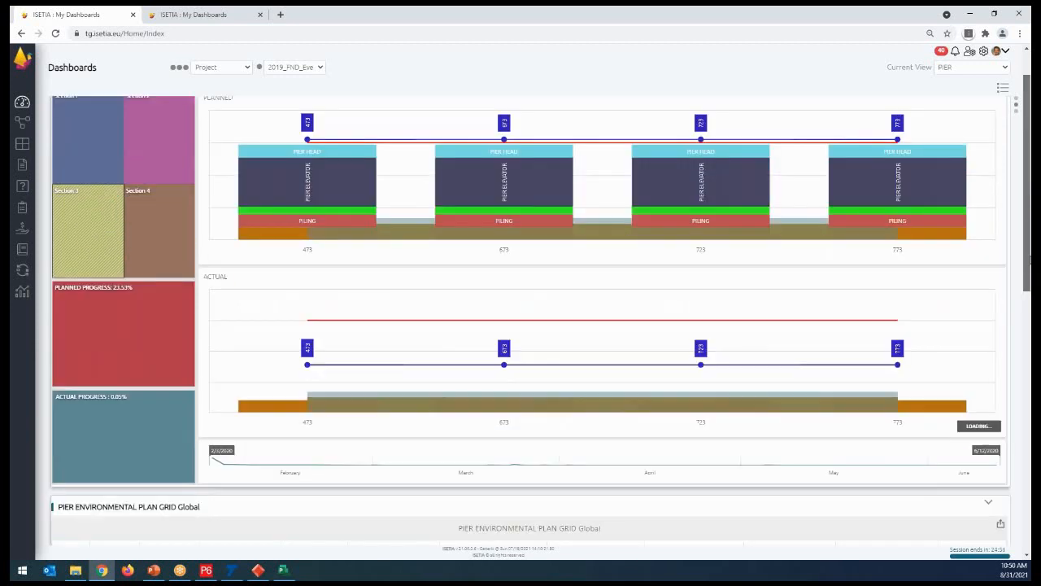
left_click_drag(1029, 373, 1029, 396)
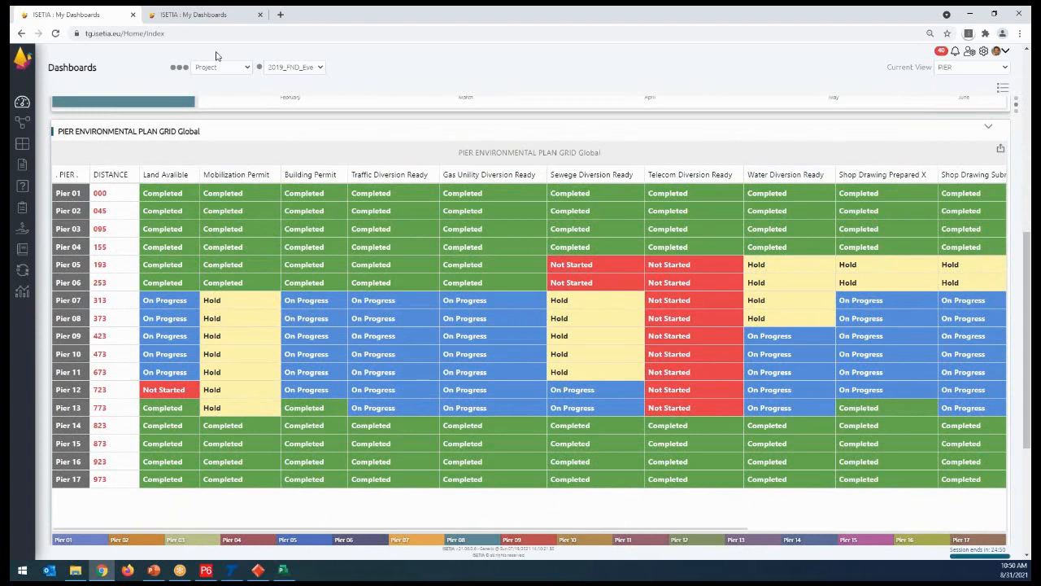
- On the Map PIER dashboard, set the timeline's end date to 6/16/2021 and preview the aerial map before restoring the road map
left_click(213, 14)
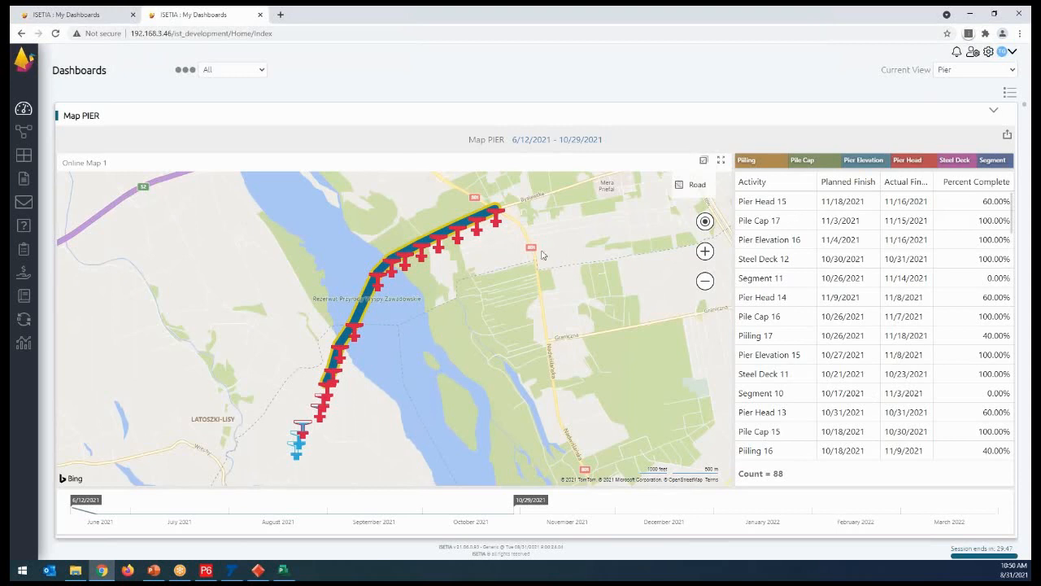
left_click_drag(525, 504, 92, 518)
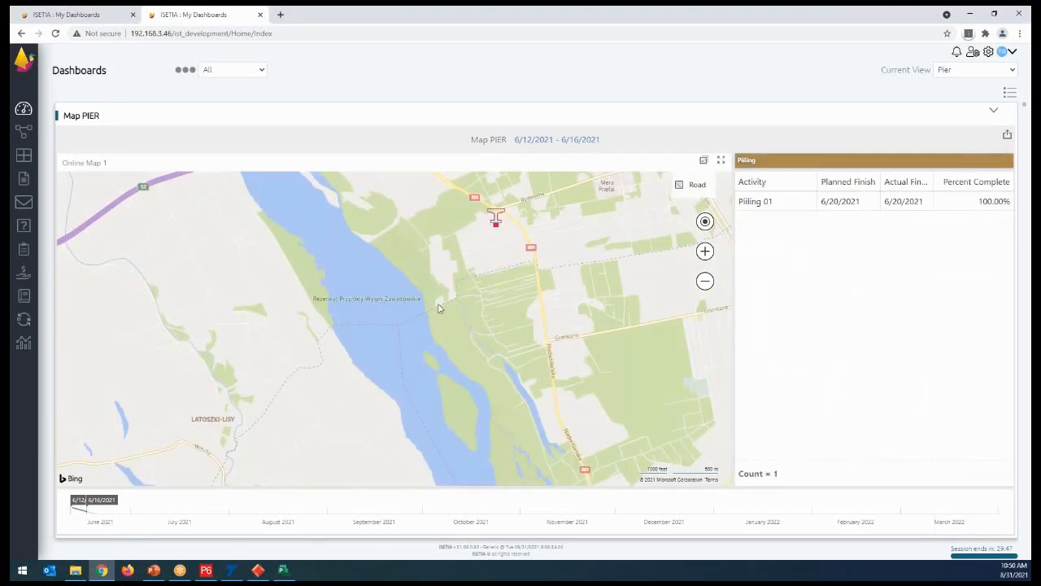
mouse_move(498, 228)
left_click(691, 187)
left_click(644, 267)
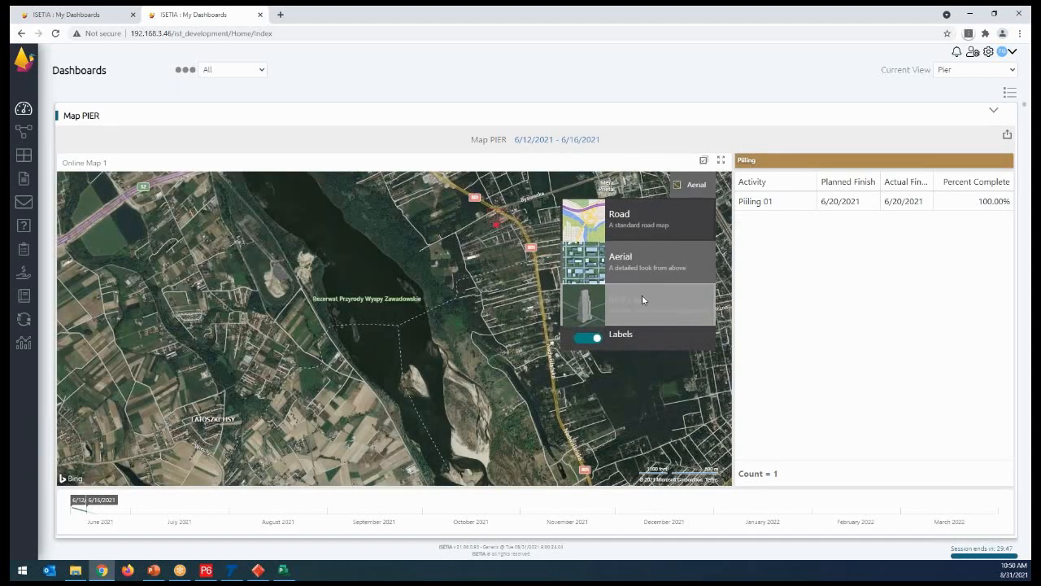
left_click(656, 226)
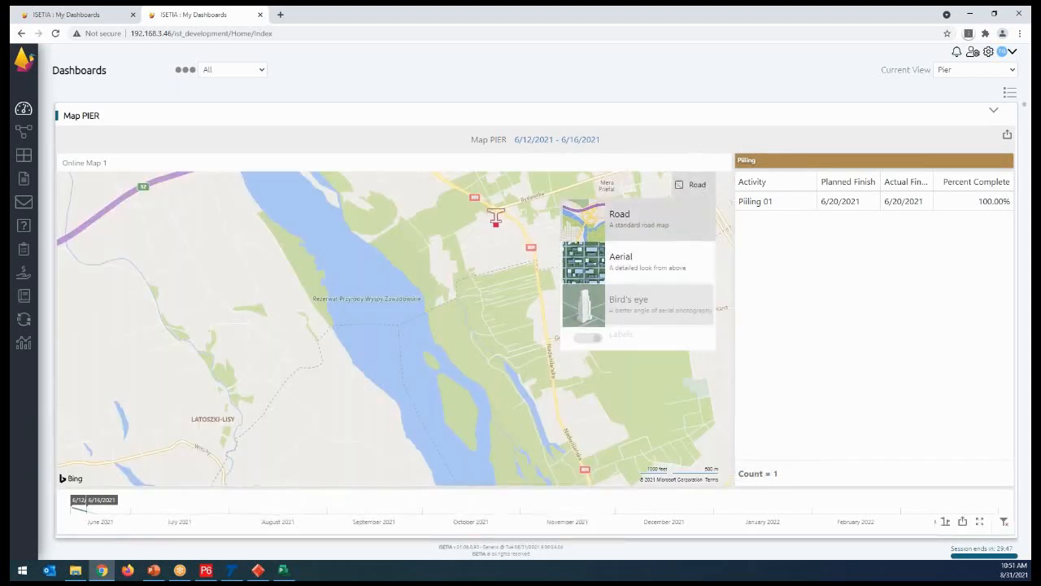
- Set the Map PIER timeline's end date to 7/14/2021, check a pier's activity details, and change the map to aerial
left_click_drag(88, 508, 181, 508)
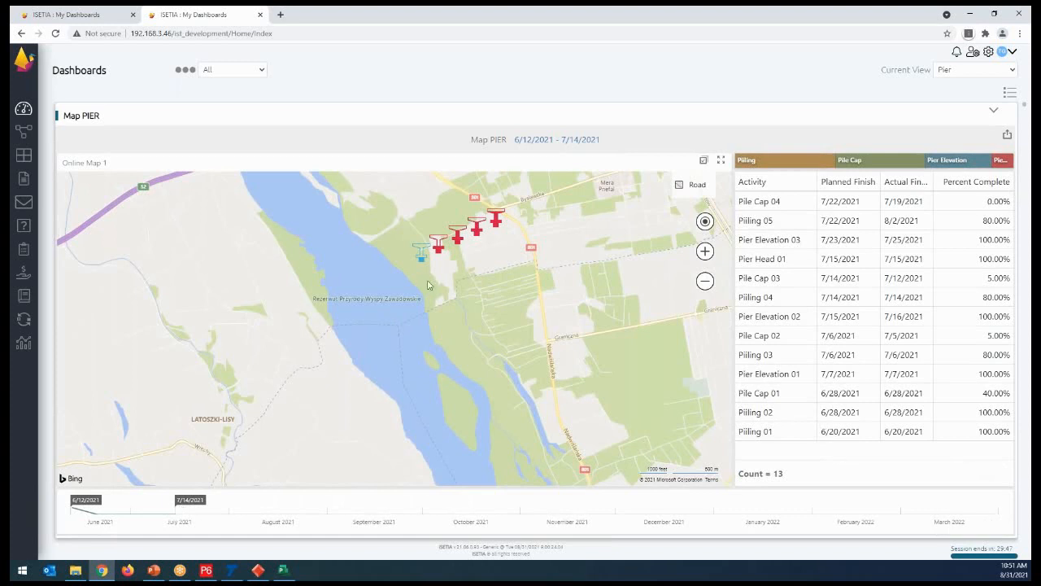
mouse_move(479, 234)
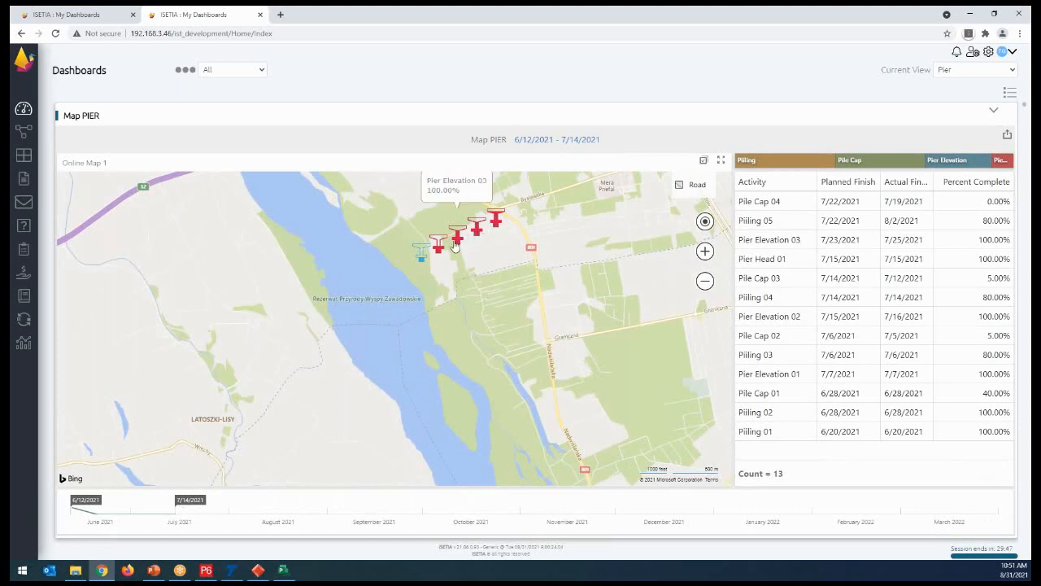
left_click(692, 185)
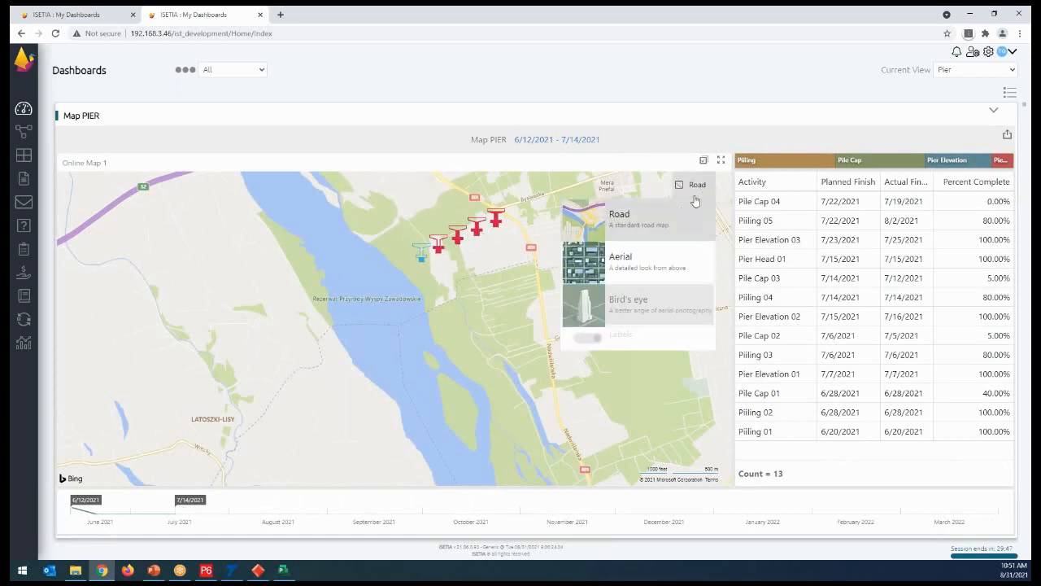
left_click(627, 255)
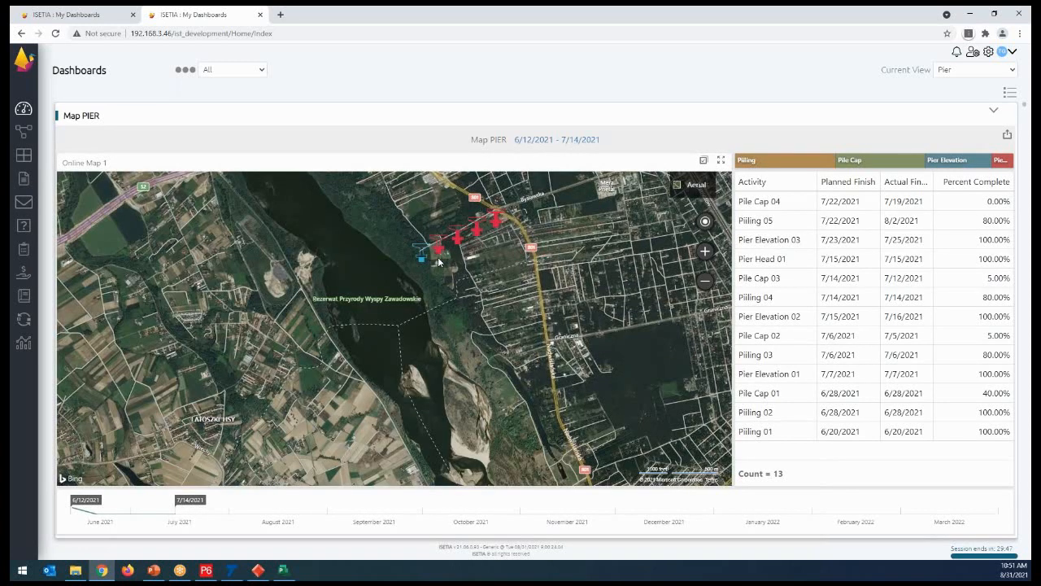
- Examine the row of piers up close on the aerial map and read the activity details of individual piers
left_click(705, 250)
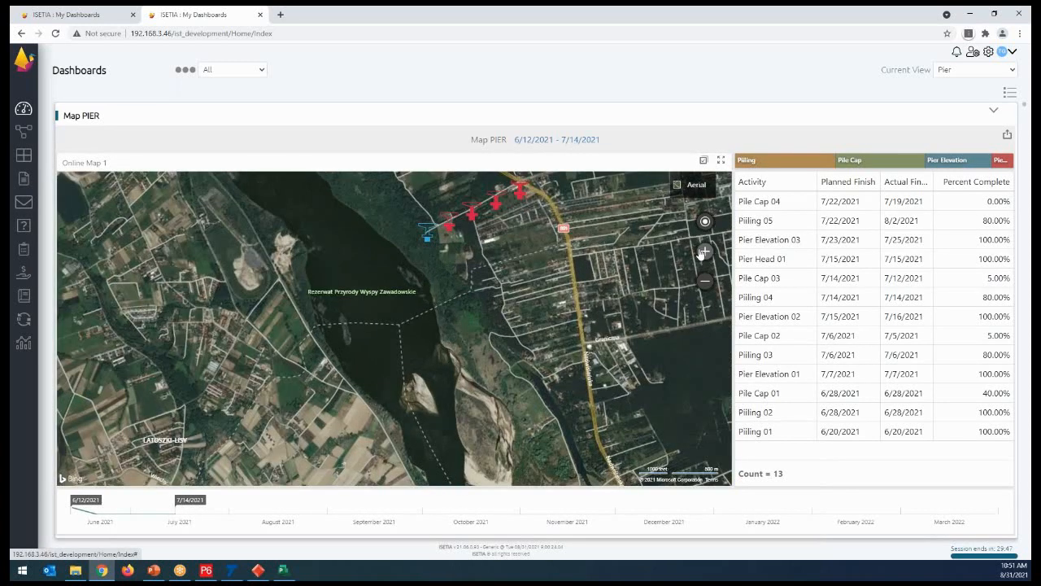
left_click_drag(544, 257, 521, 371)
left_click_drag(490, 264, 472, 356)
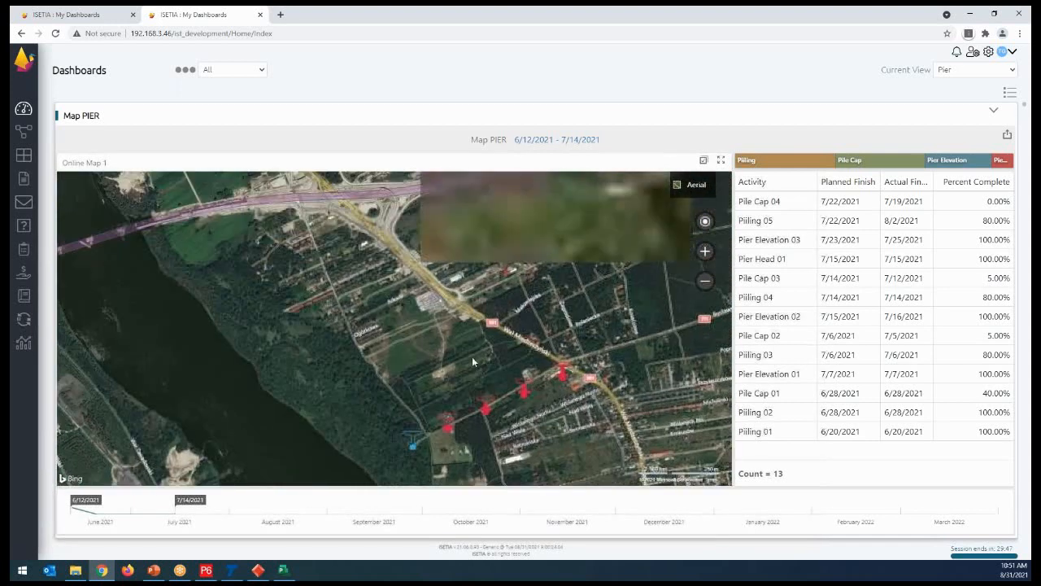
scroll(498, 415, "up", 1)
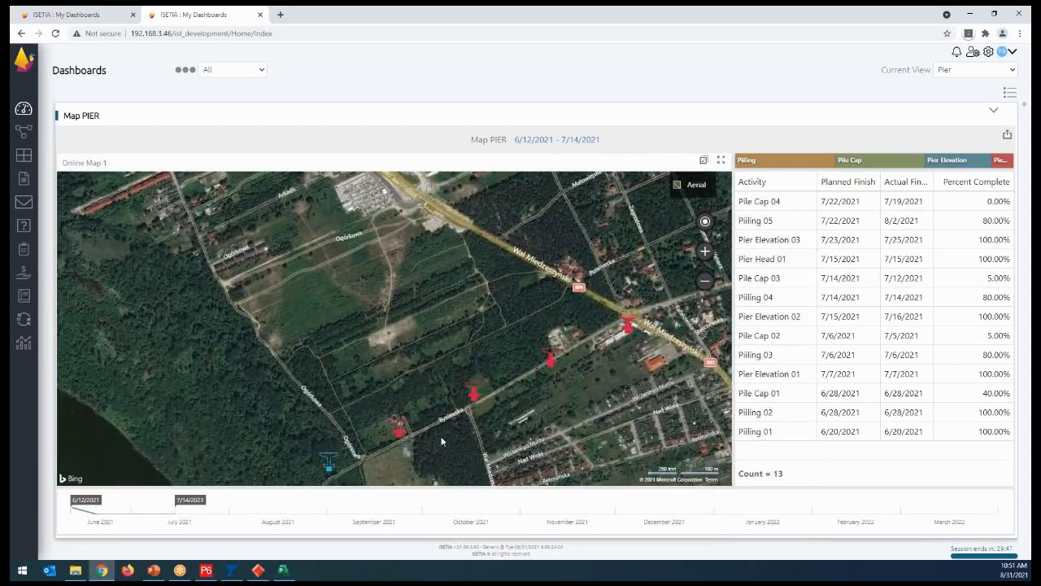
left_click_drag(442, 437, 448, 342)
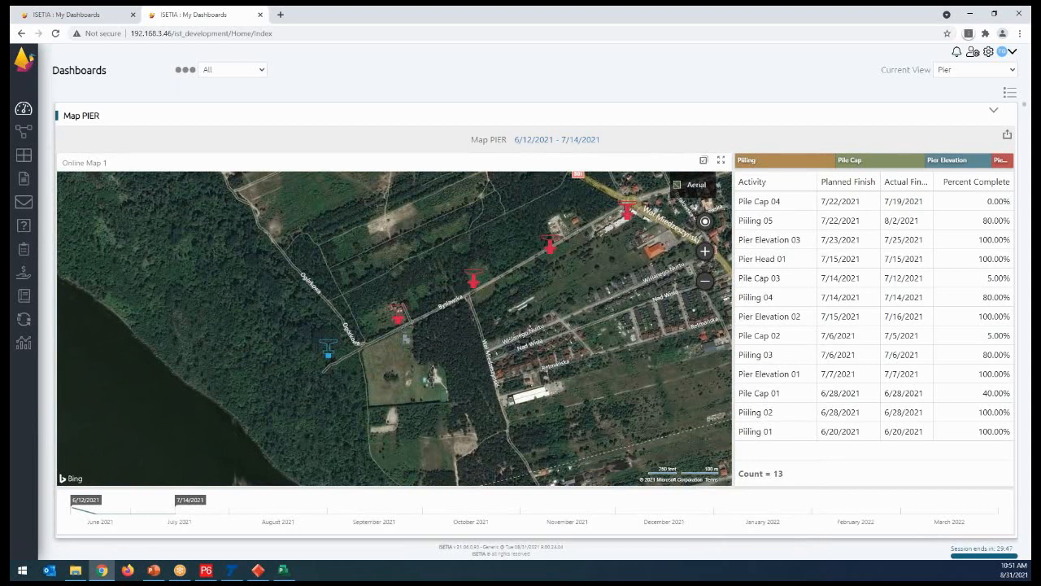
mouse_move(477, 284)
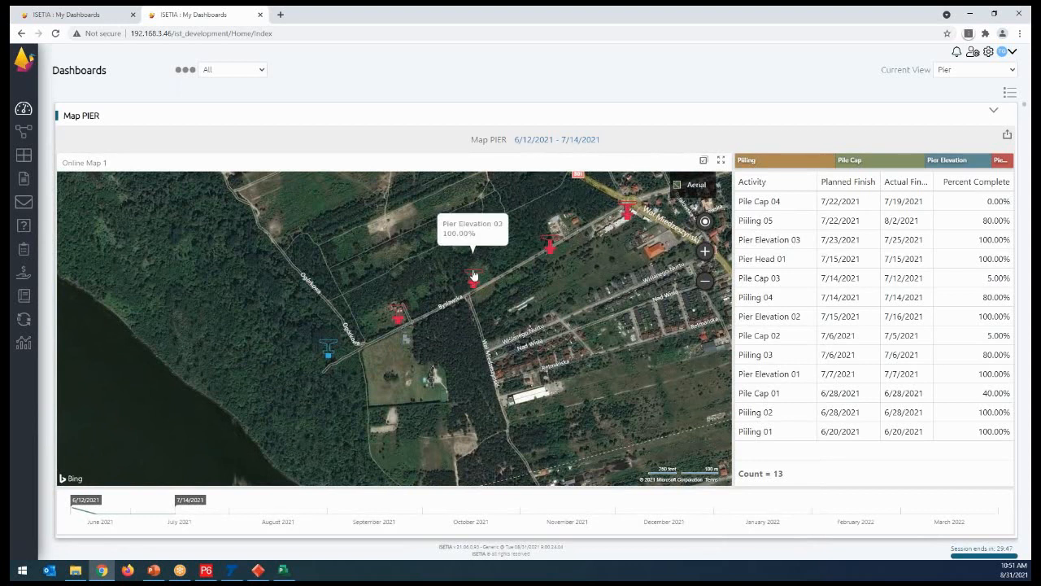
mouse_move(400, 327)
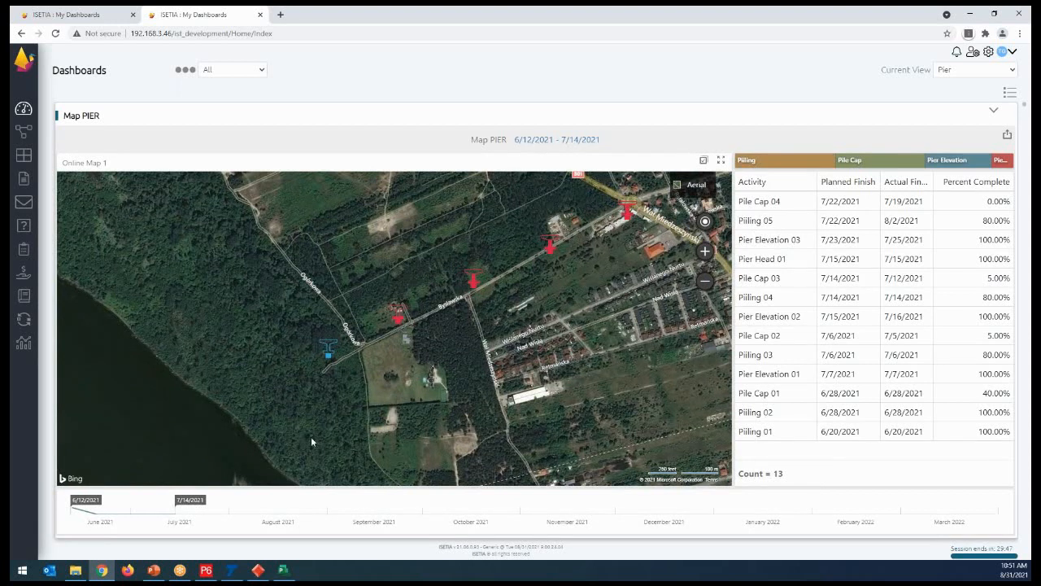
- Try 9/16/2021 as the Map PIER timeline's end date, and settle on 8/31/2021
left_click_drag(181, 496, 385, 505)
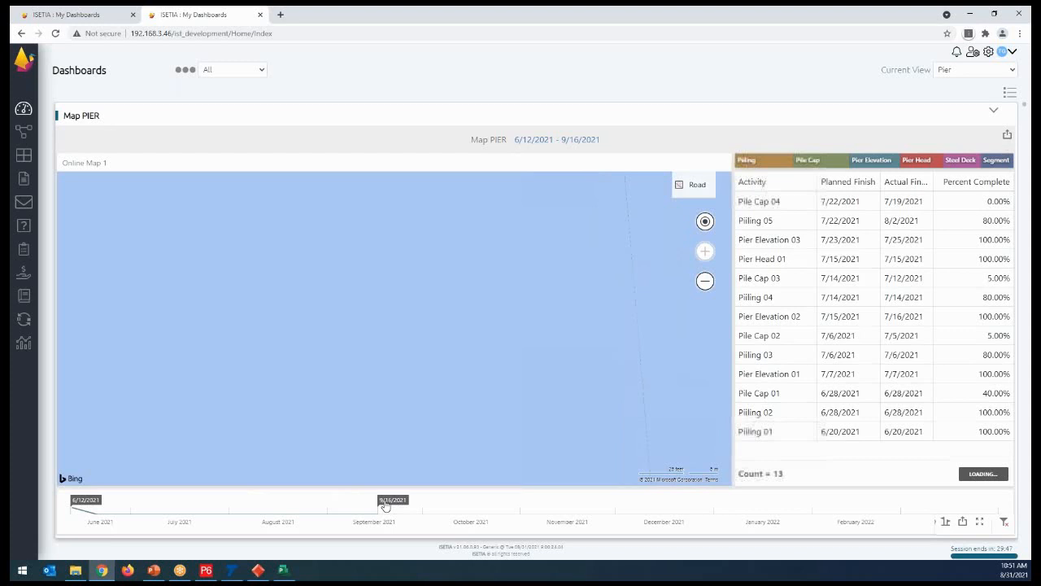
left_click_drag(386, 505, 335, 505)
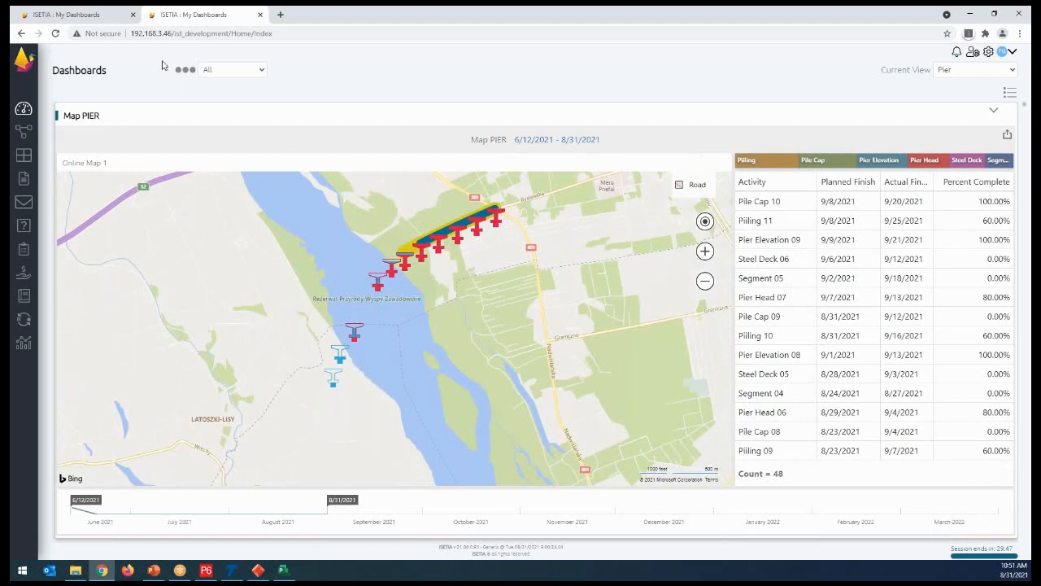
- Return to the pier planned/actual progress dashboard and clear its Section 3 filter
left_click(81, 18)
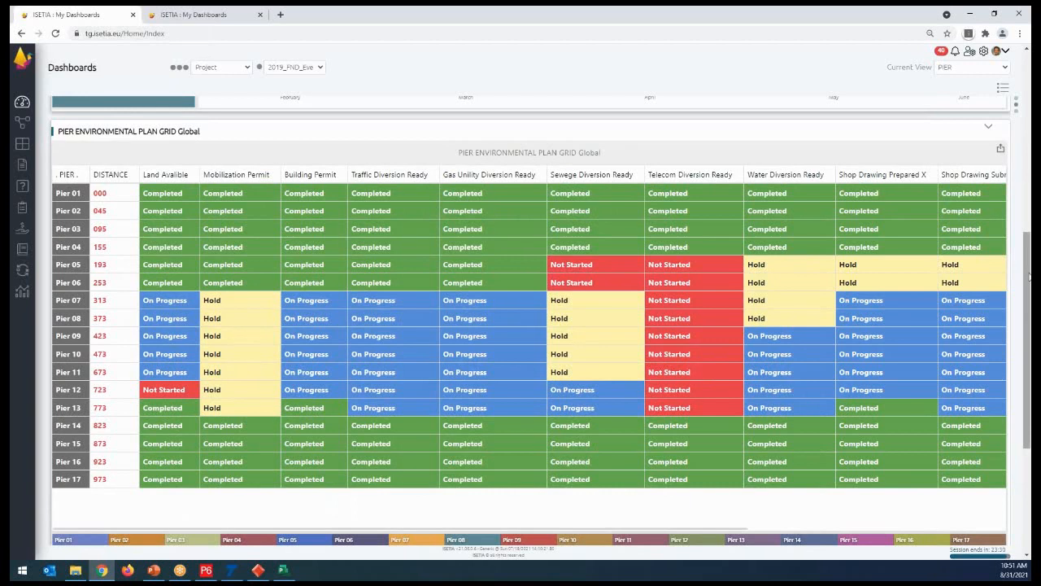
scroll(1029, 252, "up", 5)
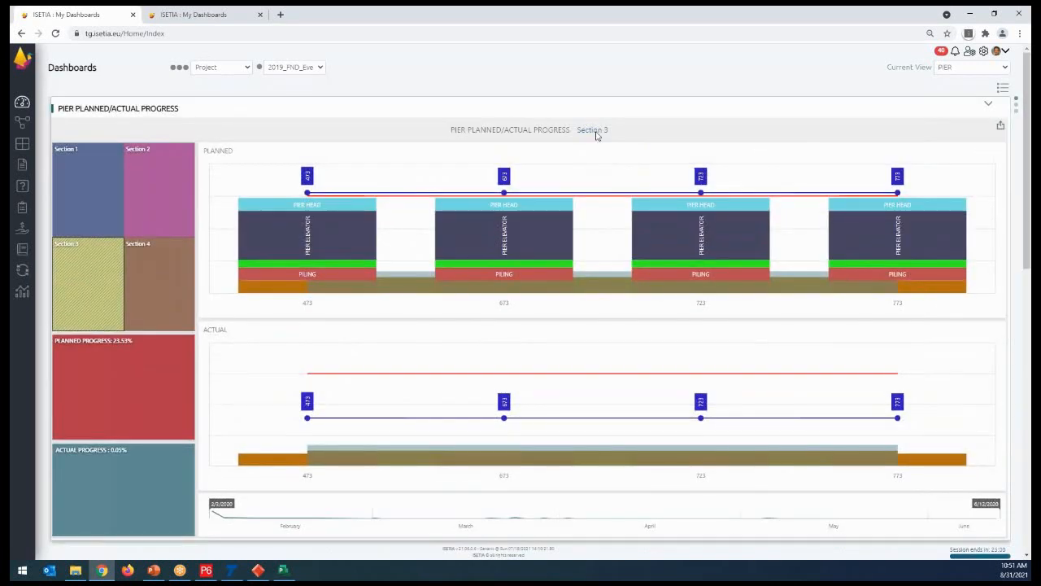
left_click(188, 150)
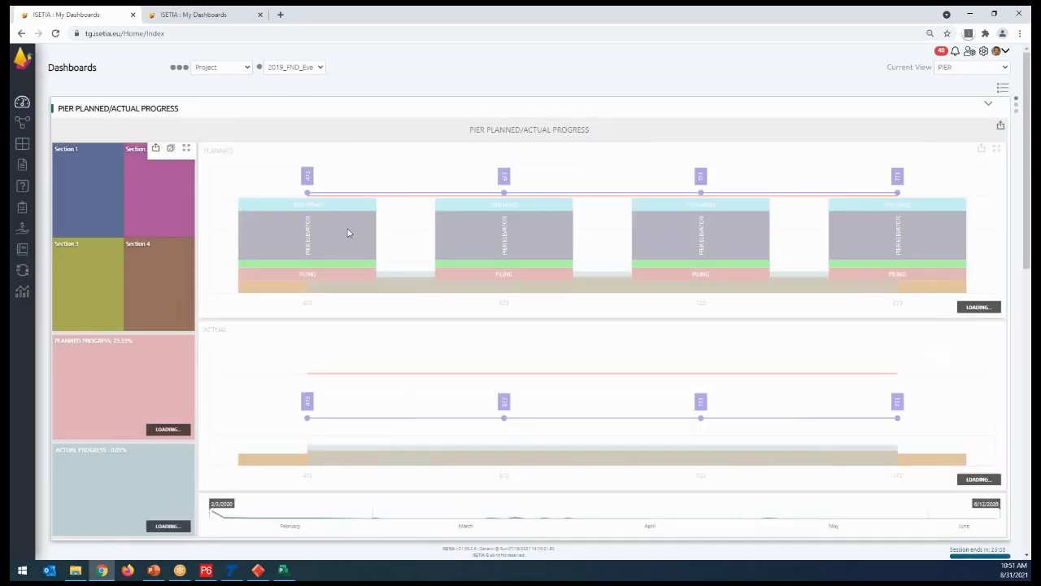
- Show the Map PIER dashboard on the aerial map and return to the pier planned/actual progress dashboard
left_click(216, 20)
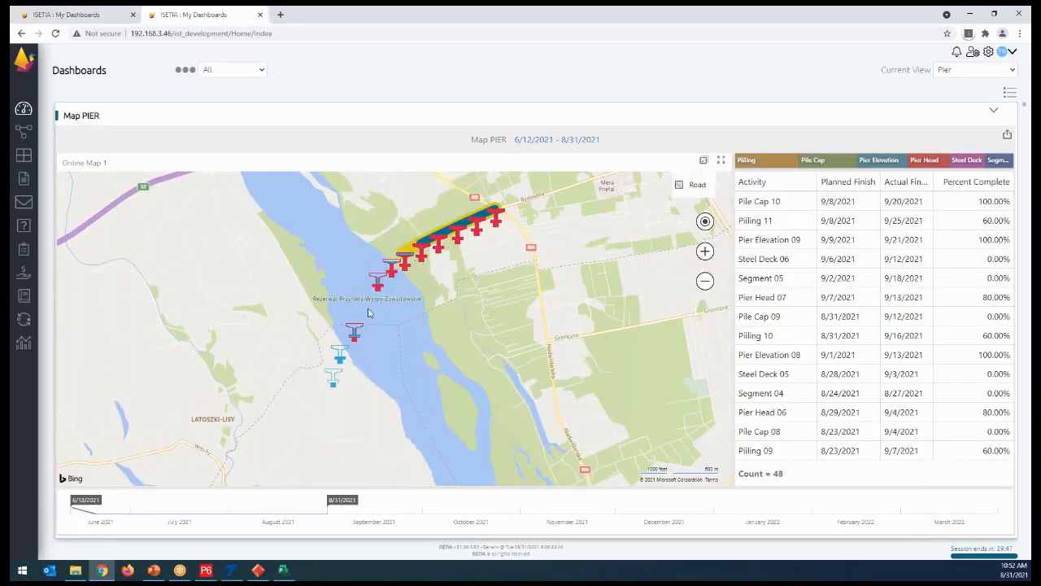
left_click(684, 186)
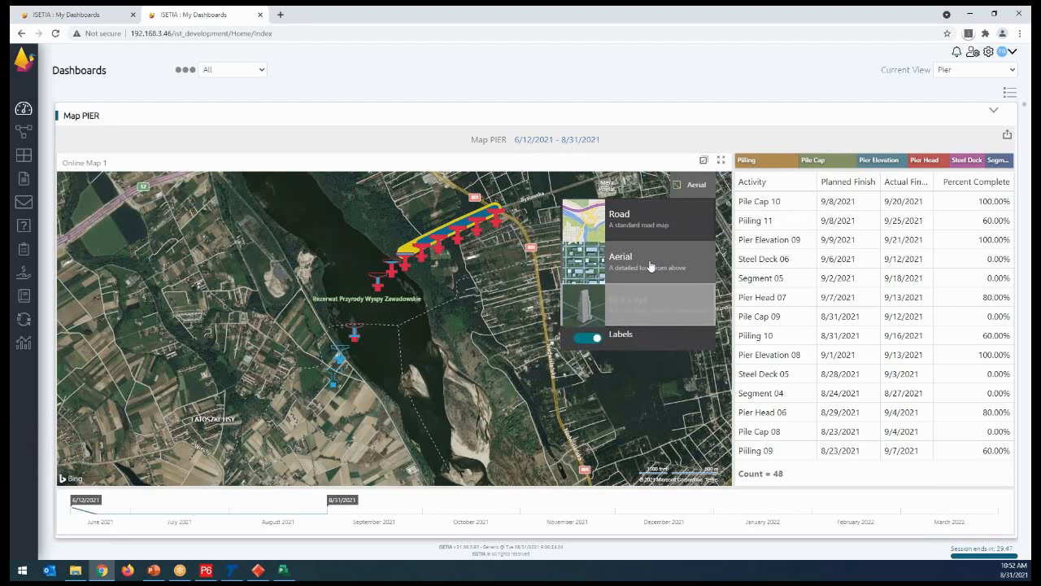
left_click(90, 12)
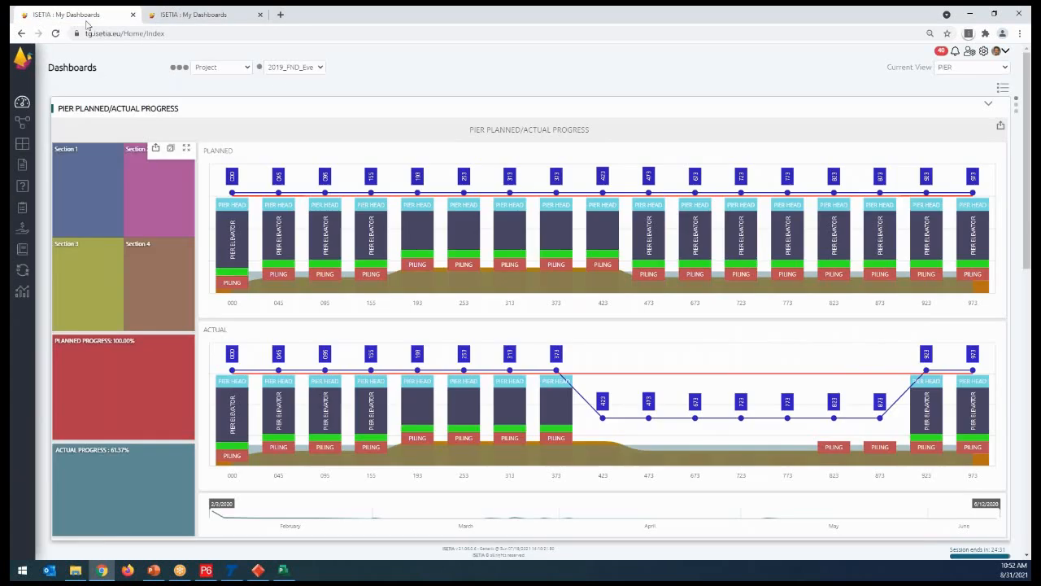
- Look through the available dashboard views and switch the current view to Construction Report
left_click(972, 67)
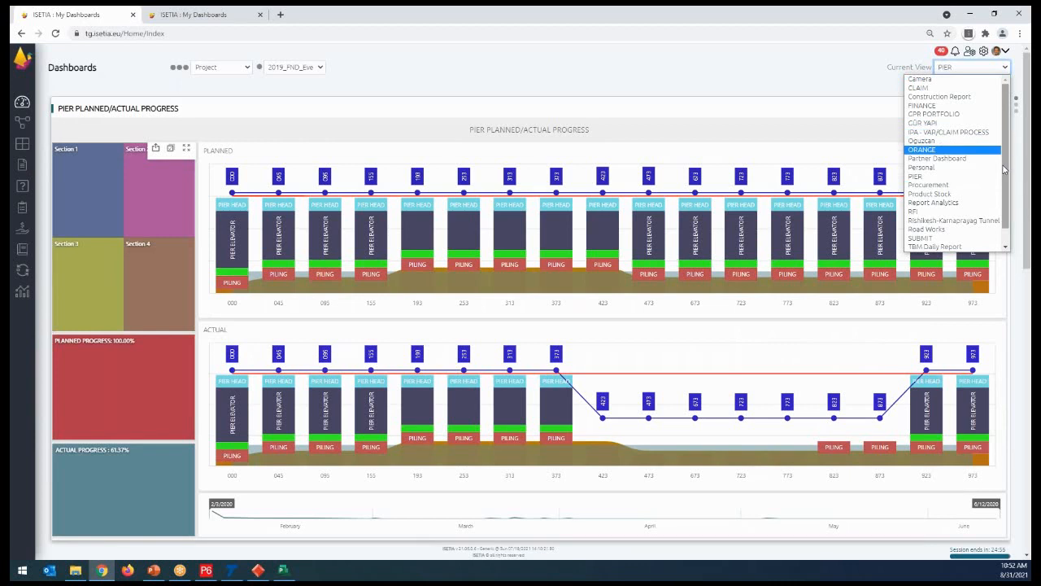
left_click_drag(1004, 163, 1001, 207)
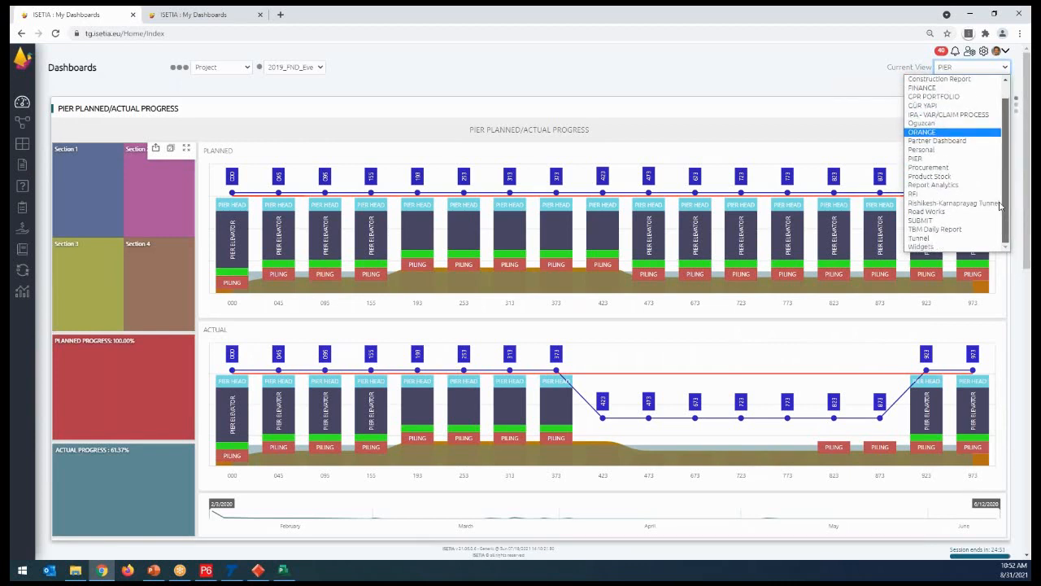
left_click_drag(1006, 173, 1018, 128)
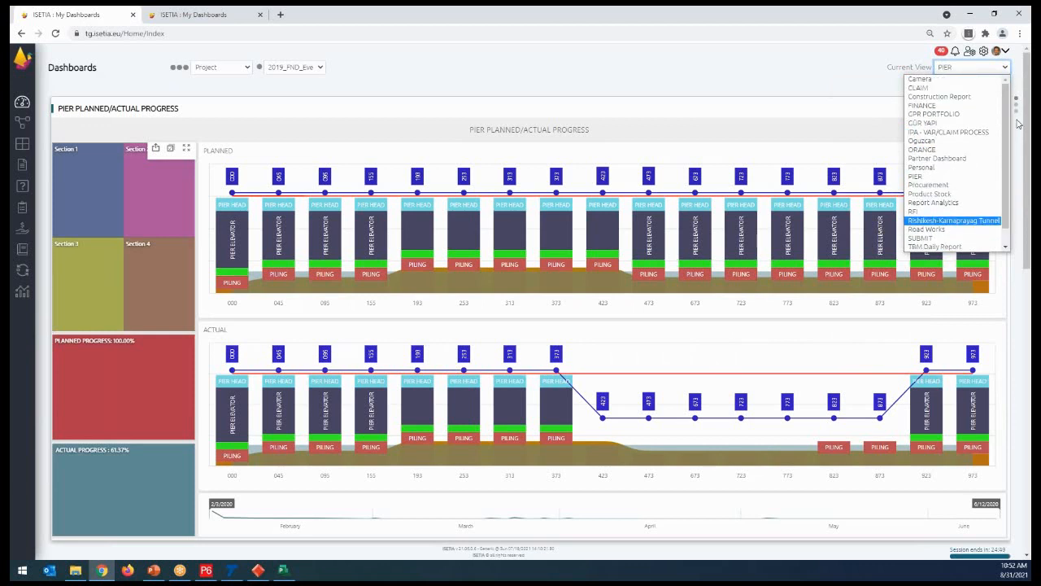
scroll(961, 121, "down", 1)
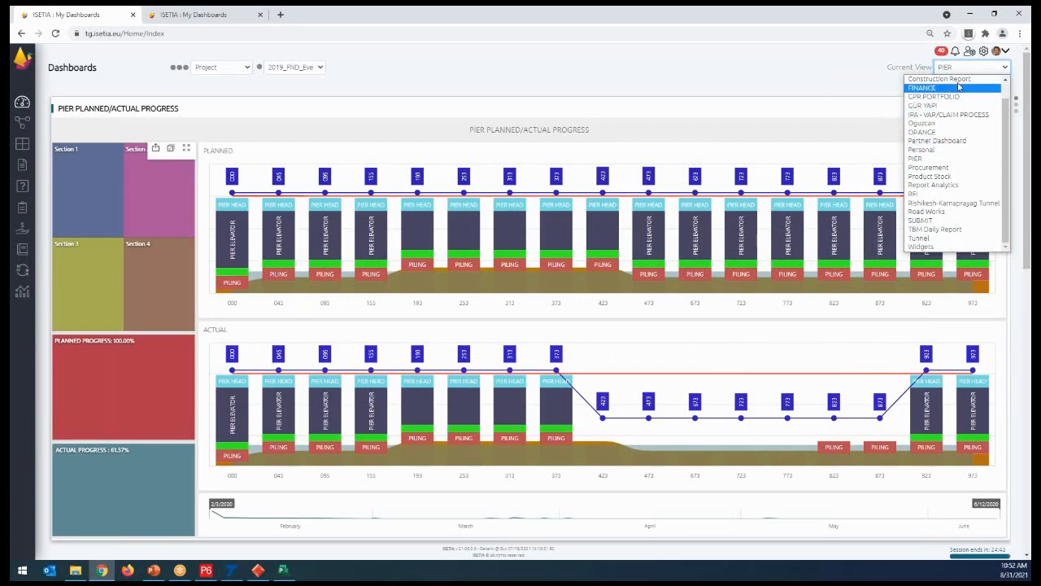
left_click(923, 79)
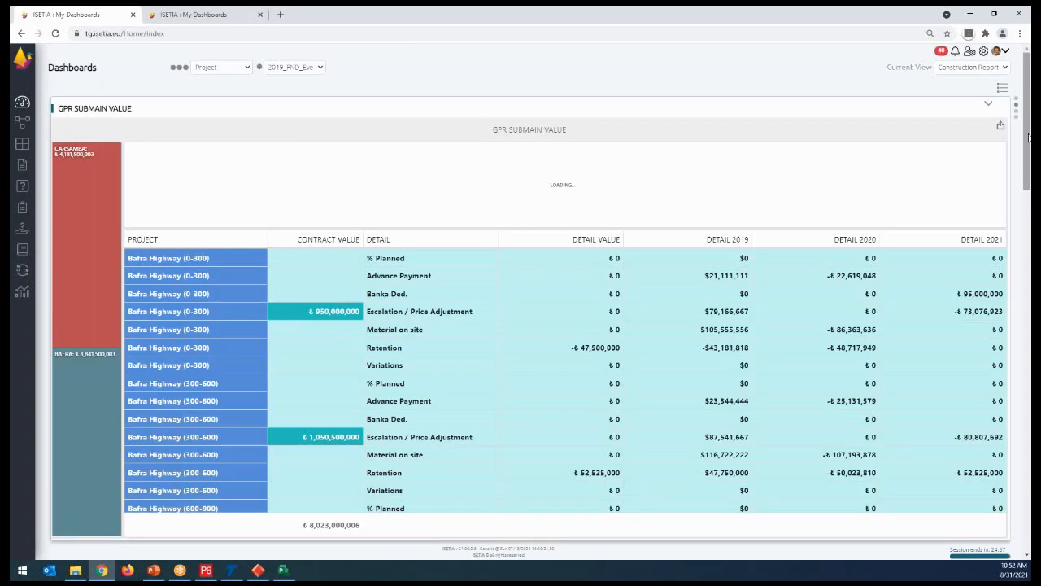
- Examine the Construction Report dashboards from actual progress by activity and section through construction progress to financial progress
left_click_drag(1030, 137, 1031, 259)
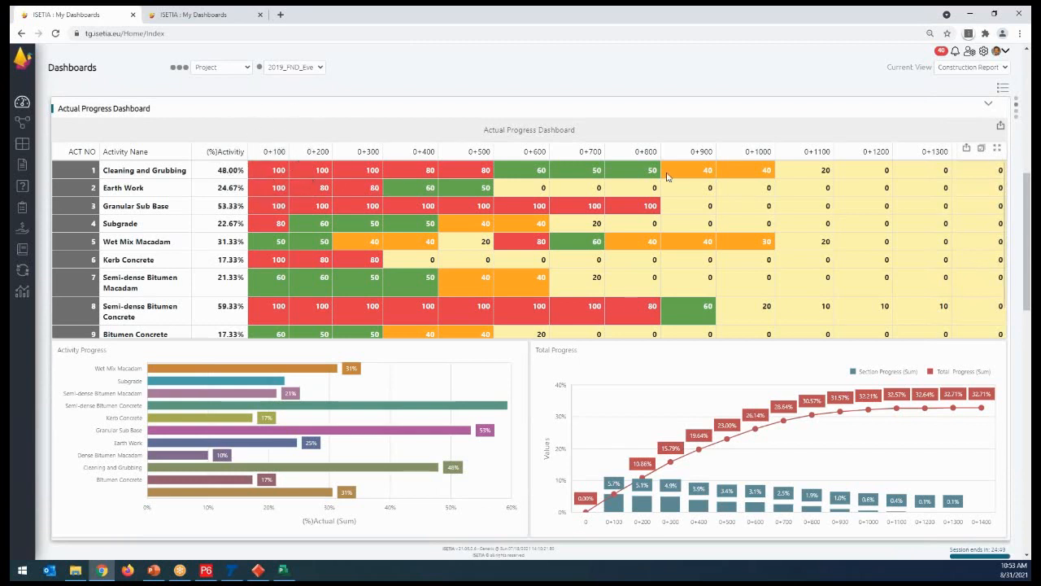
left_click_drag(1030, 227, 1030, 477)
key("ctrl")
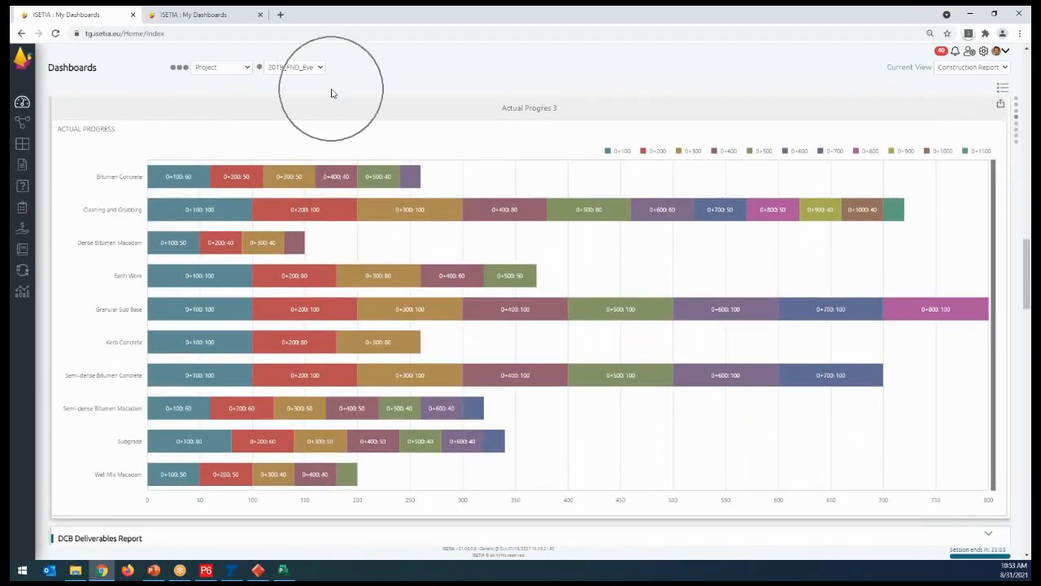
left_click_drag(1029, 301, 1029, 417)
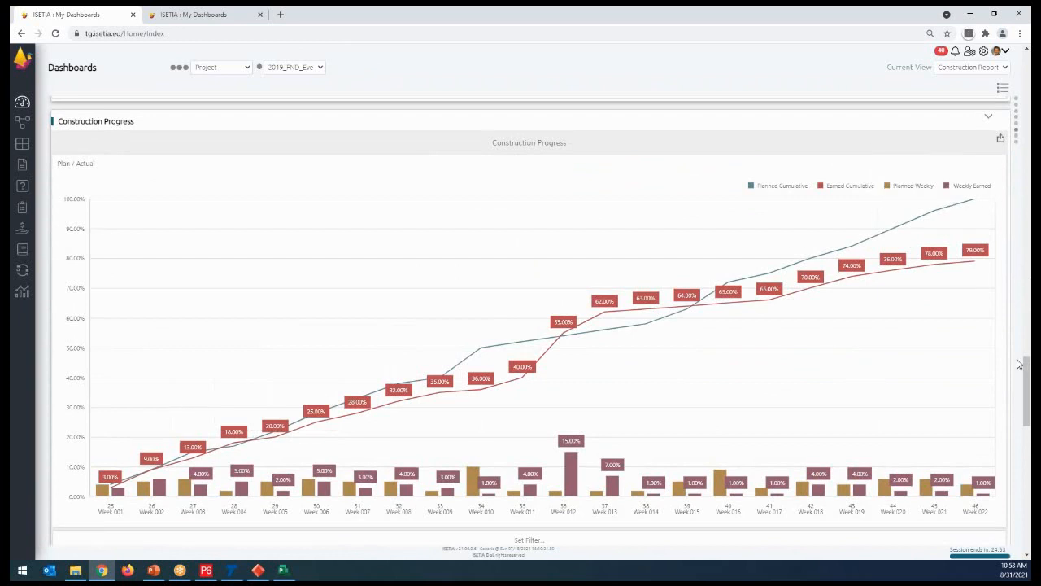
left_click_drag(1028, 374, 1026, 556)
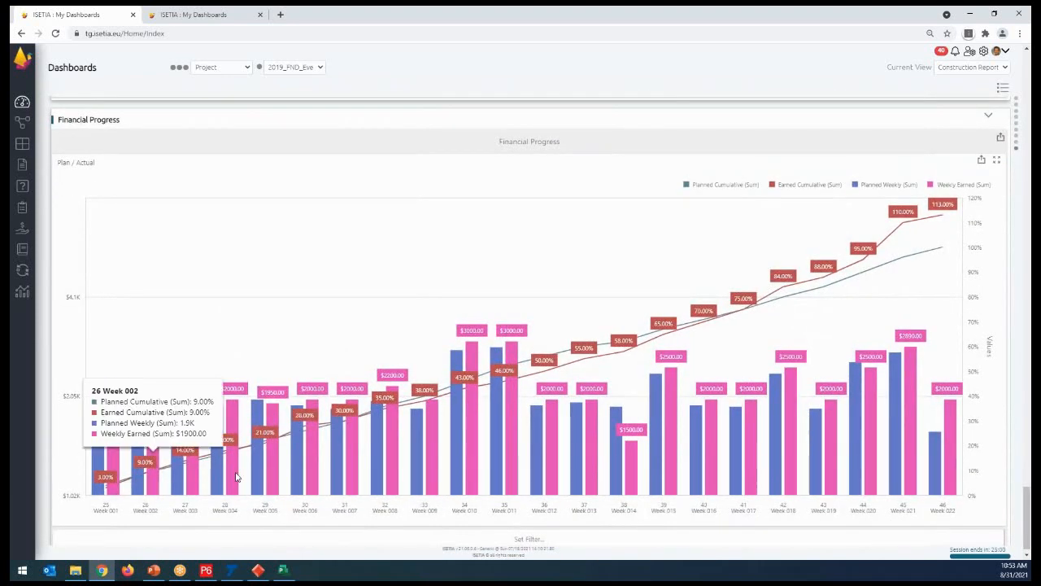
- Switch the current dashboard view to FINANCE and show the FINANCE REPORT ALL dashboard
left_click(1007, 67)
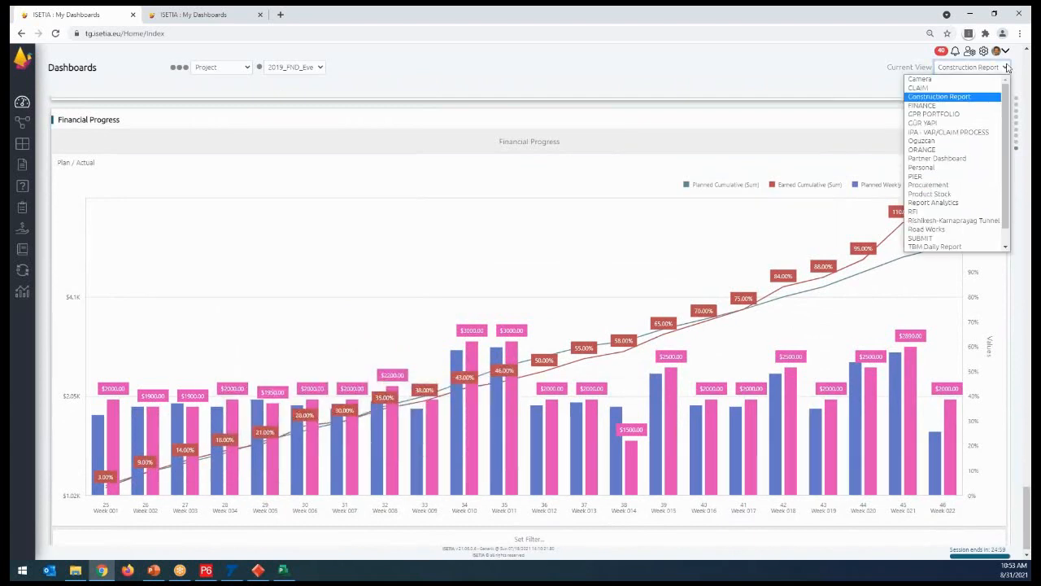
left_click(947, 106)
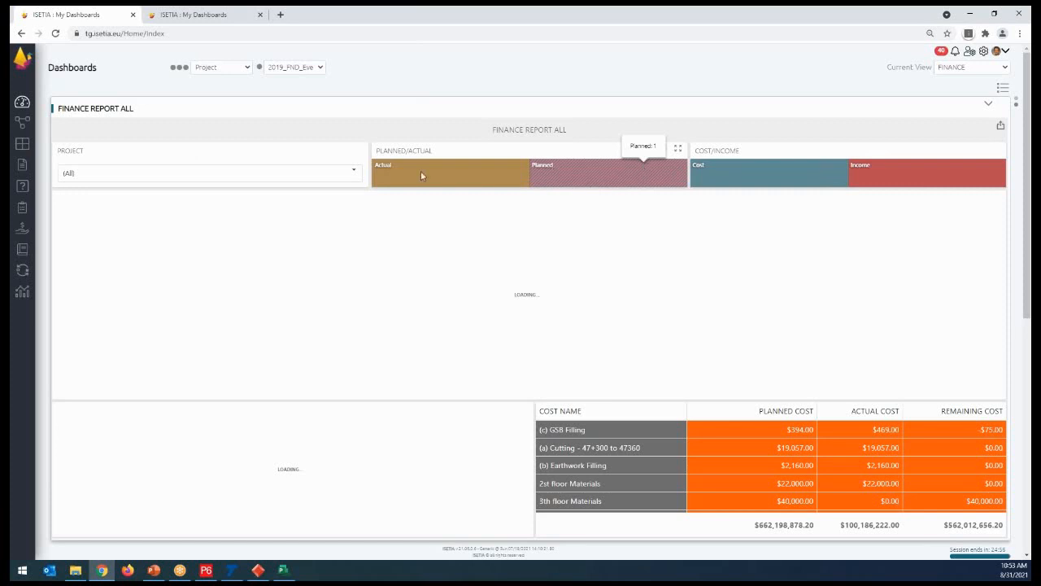
left_click_drag(1030, 196, 1030, 114)
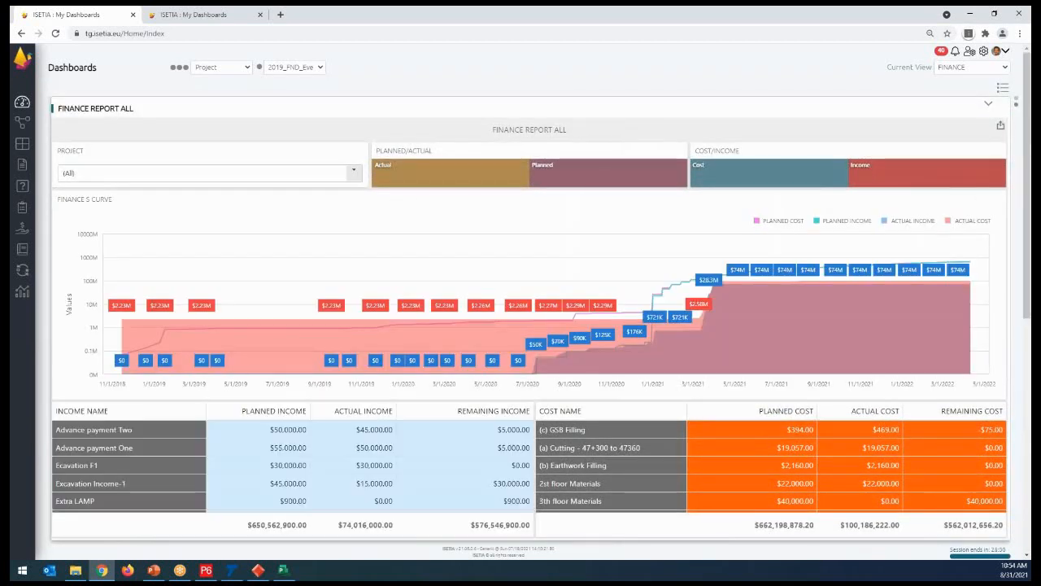
- Filter FINANCE REPORT ALL to the Construction Wawer project and read its income totals and the S-curve values for 8/1/2021
left_click(350, 173)
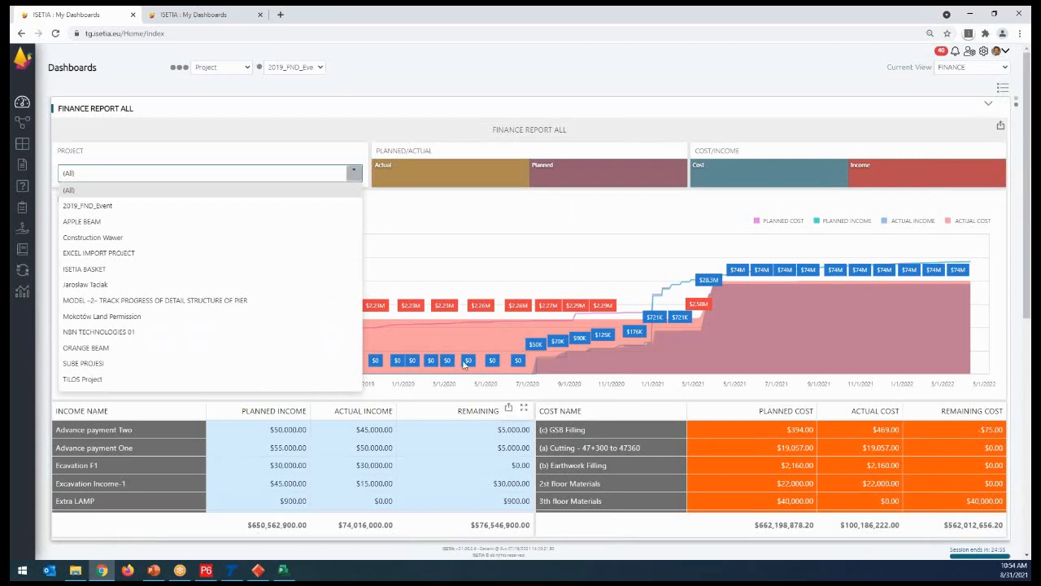
left_click(84, 243)
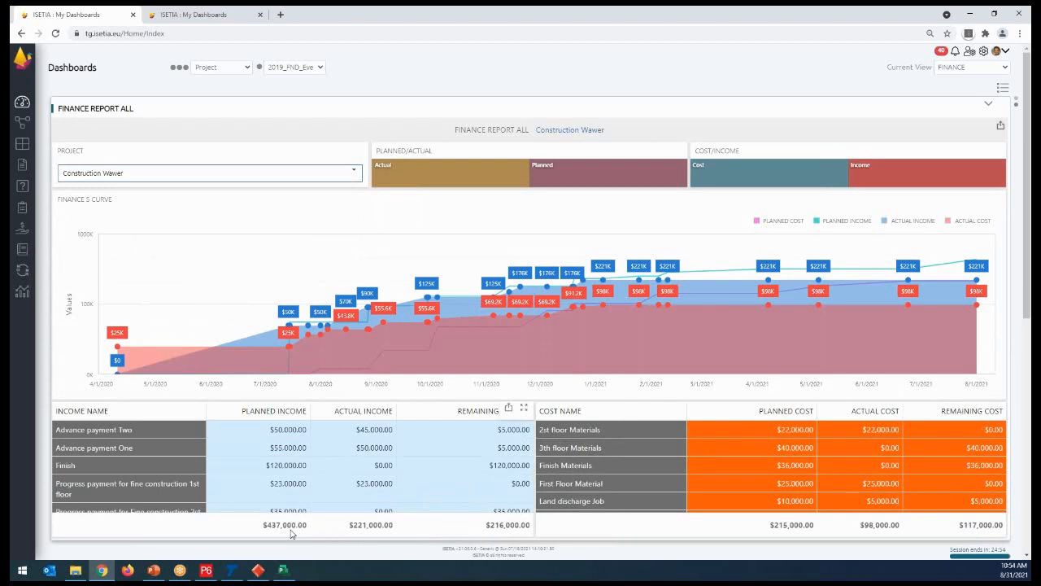
left_click(373, 529)
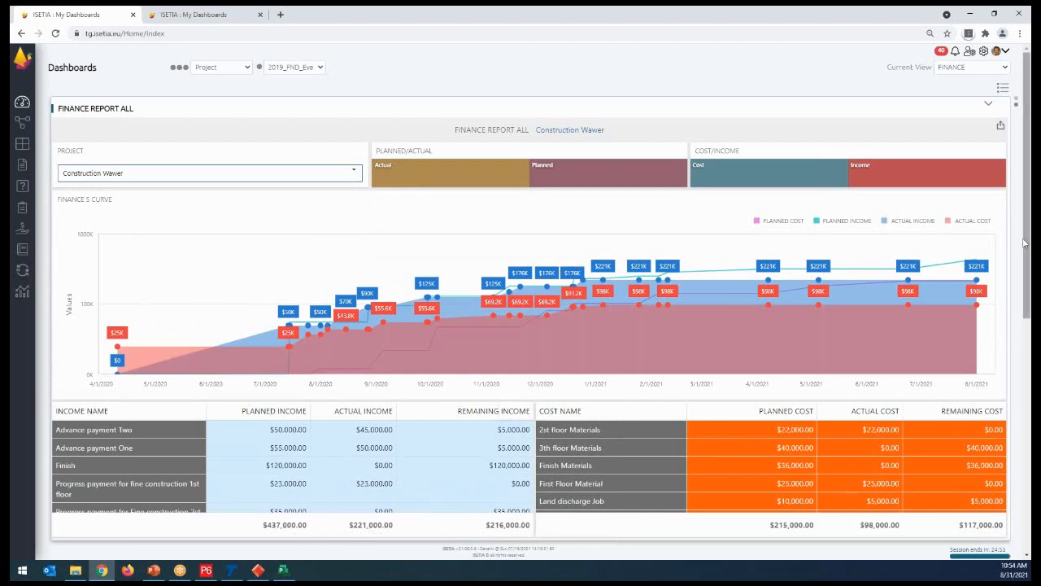
left_click(983, 265)
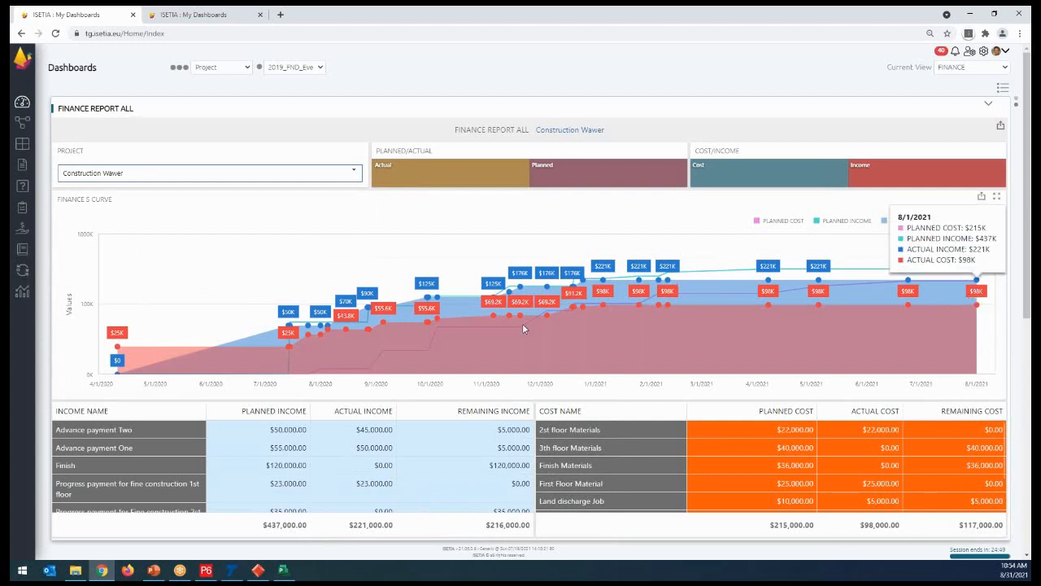
- Look over the FINANCE REPORT DETAIL dashboard and return to FINANCE REPORT ALL
left_click_drag(1029, 278, 1030, 490)
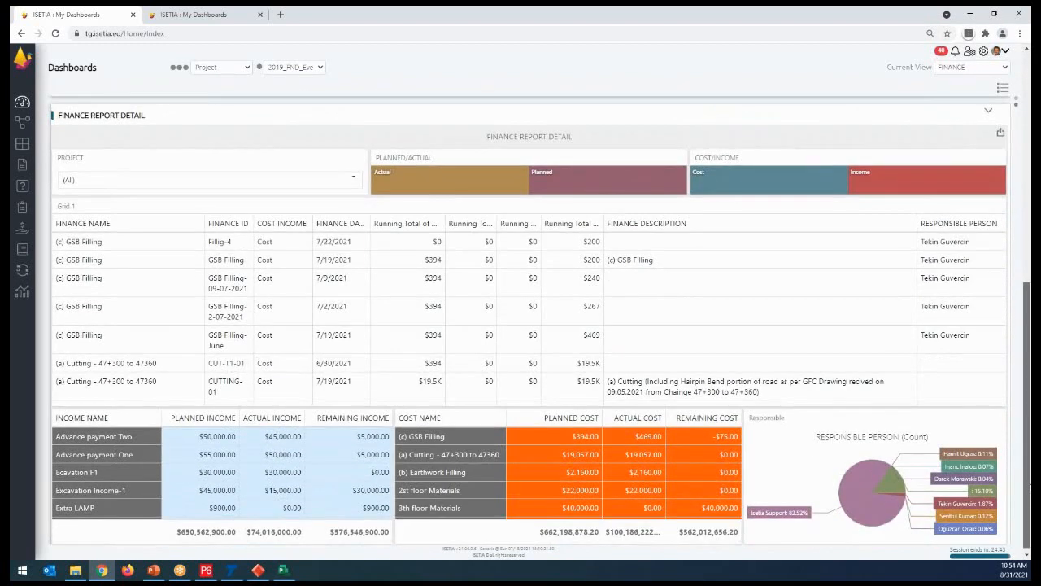
right_click(1027, 534)
left_click_drag(1030, 337, 1030, 105)
- Switch the current view to Procurement and examine the Procurement Process Detail and Procurement Process Date Plan/Actual dashboards
left_click(1004, 70)
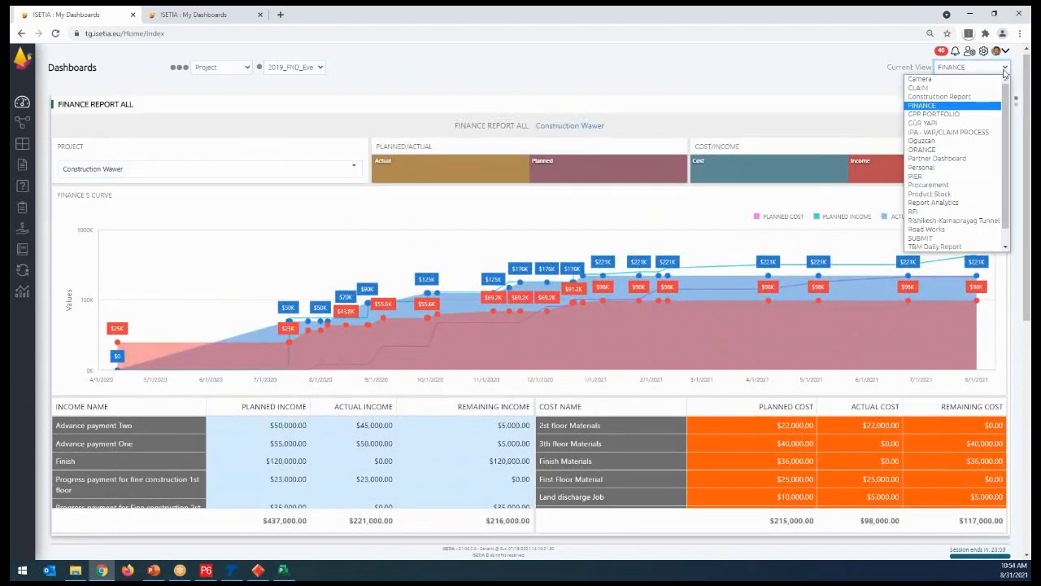
left_click(935, 186)
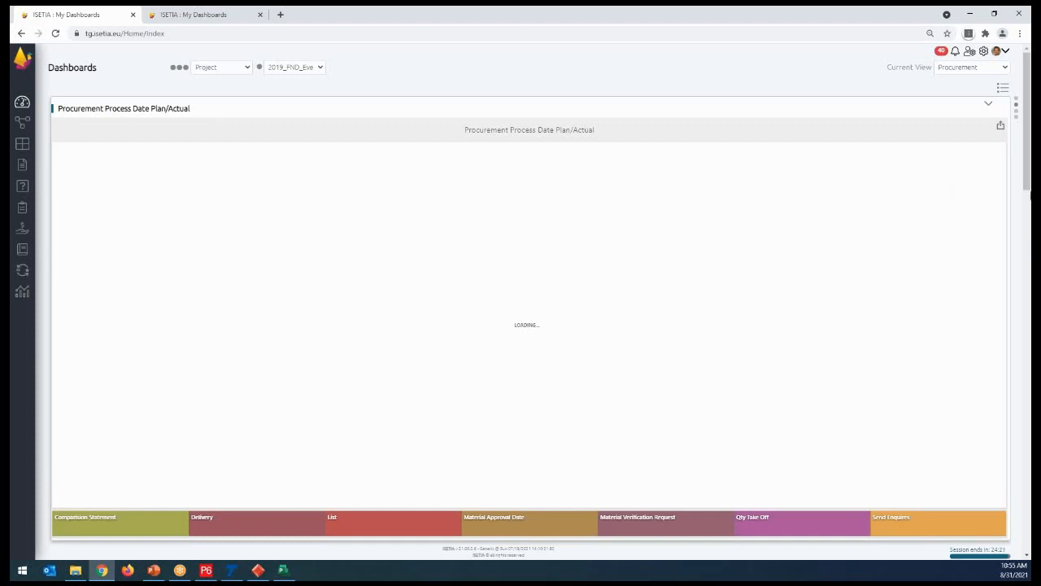
scroll(1028, 195, "down", 1)
left_click_drag(1028, 195, 1028, 544)
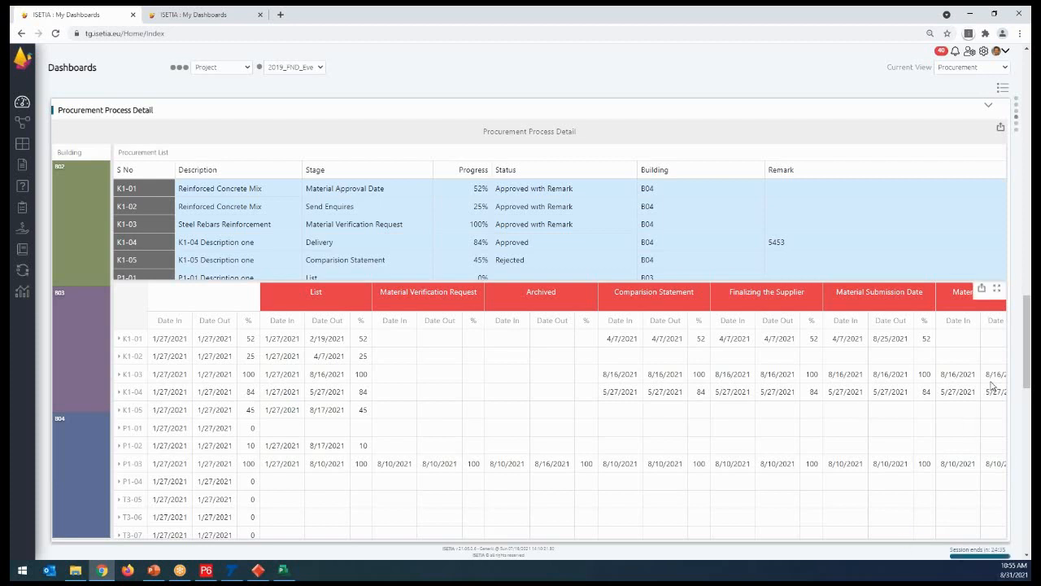
left_click_drag(1028, 366, 1023, 130)
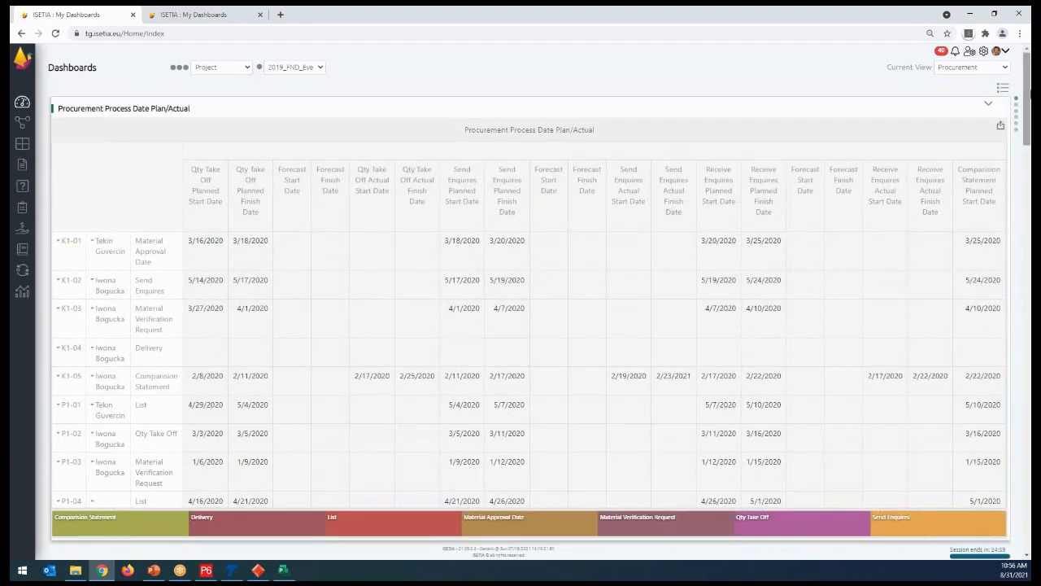